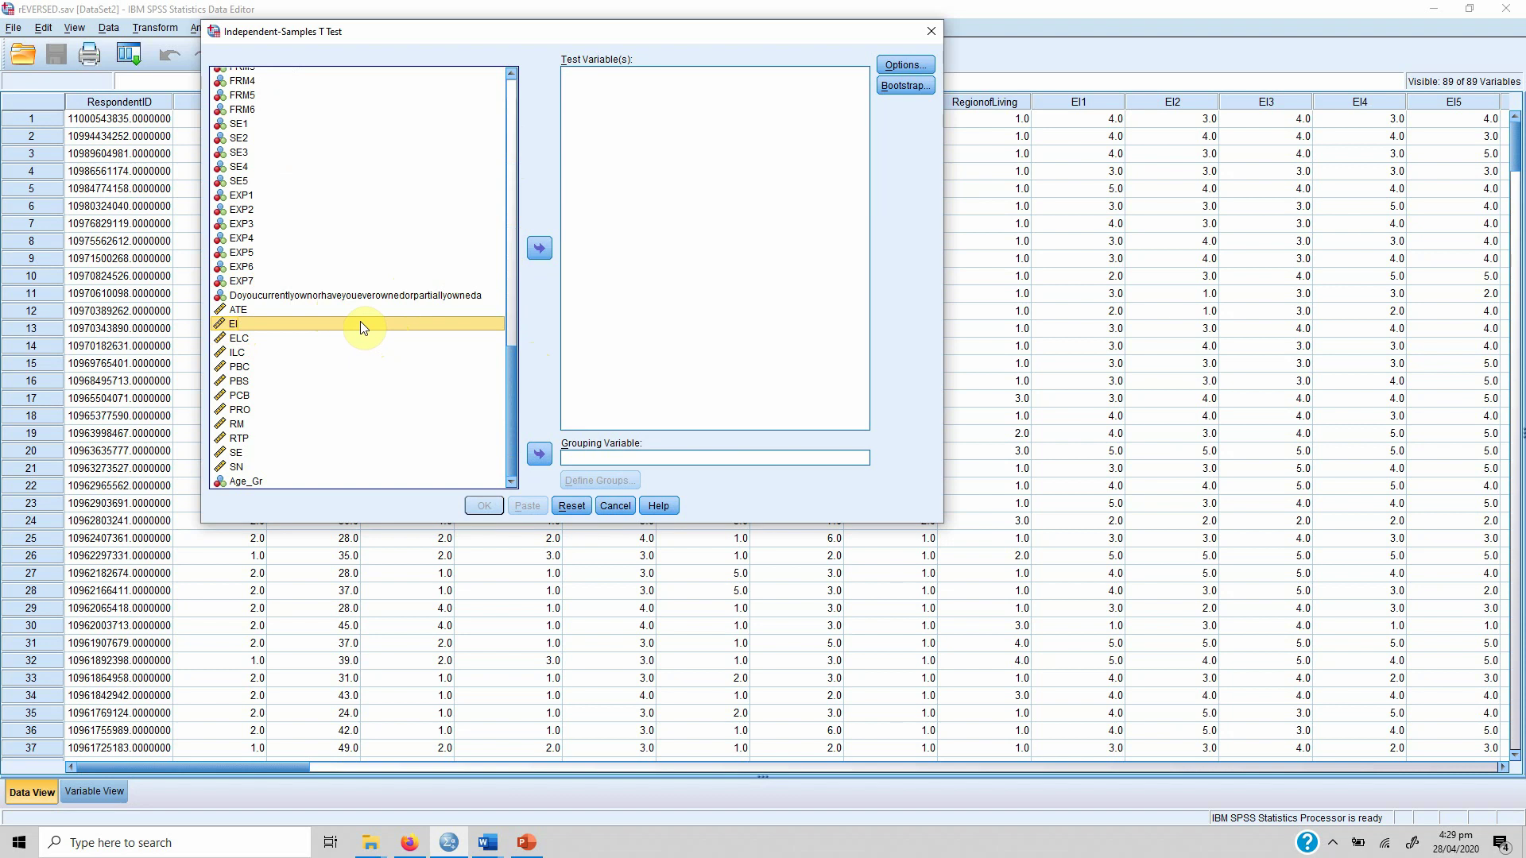
Assign EI as the test variable and Gender as the grouping variable for the independent-samples t-test.
left_click(537, 249)
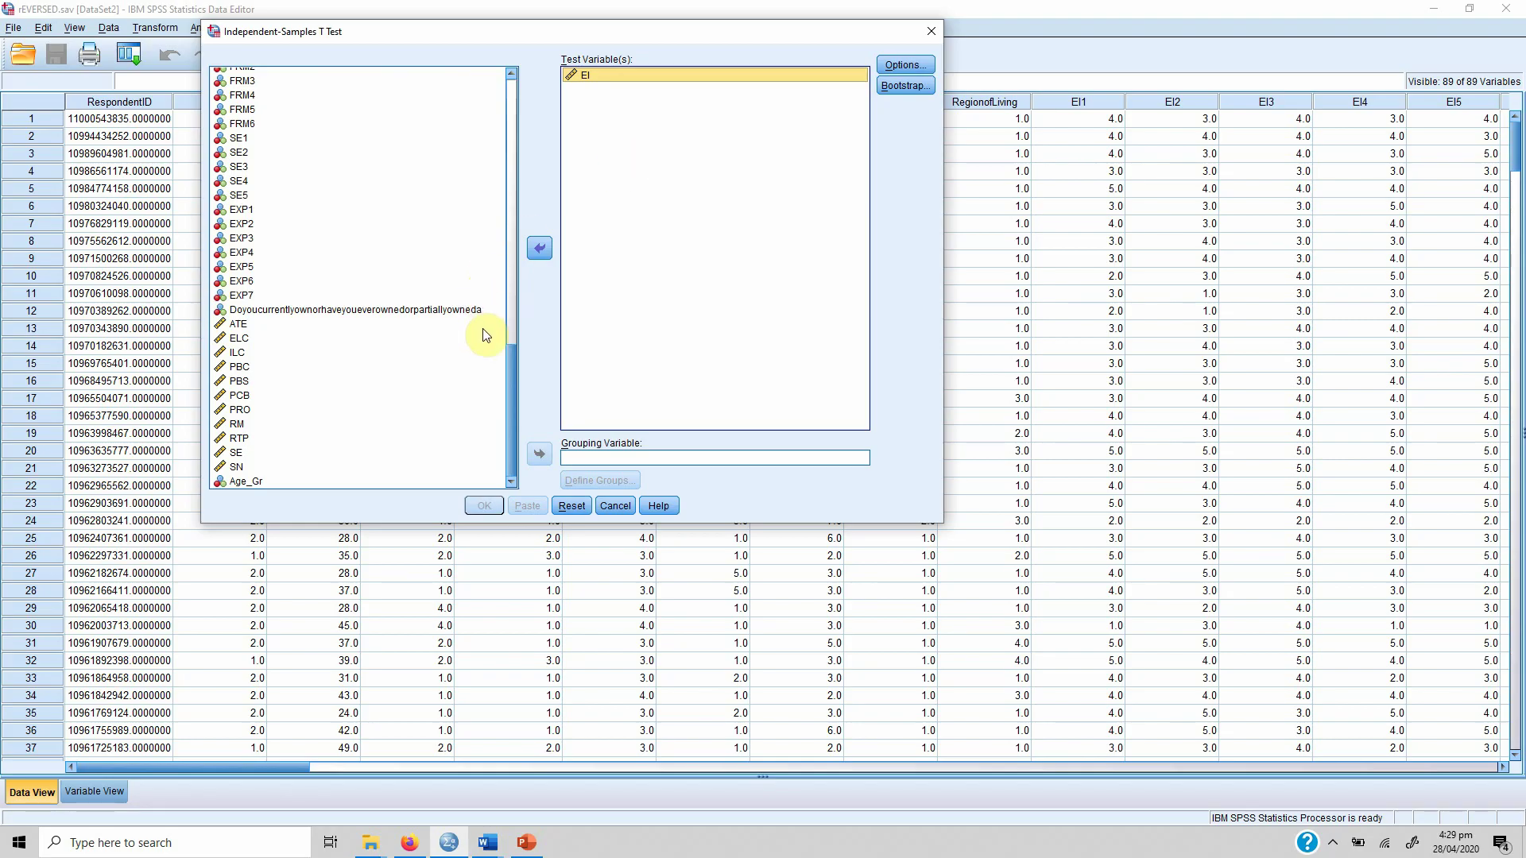
left_click_drag(509, 345, 512, 84)
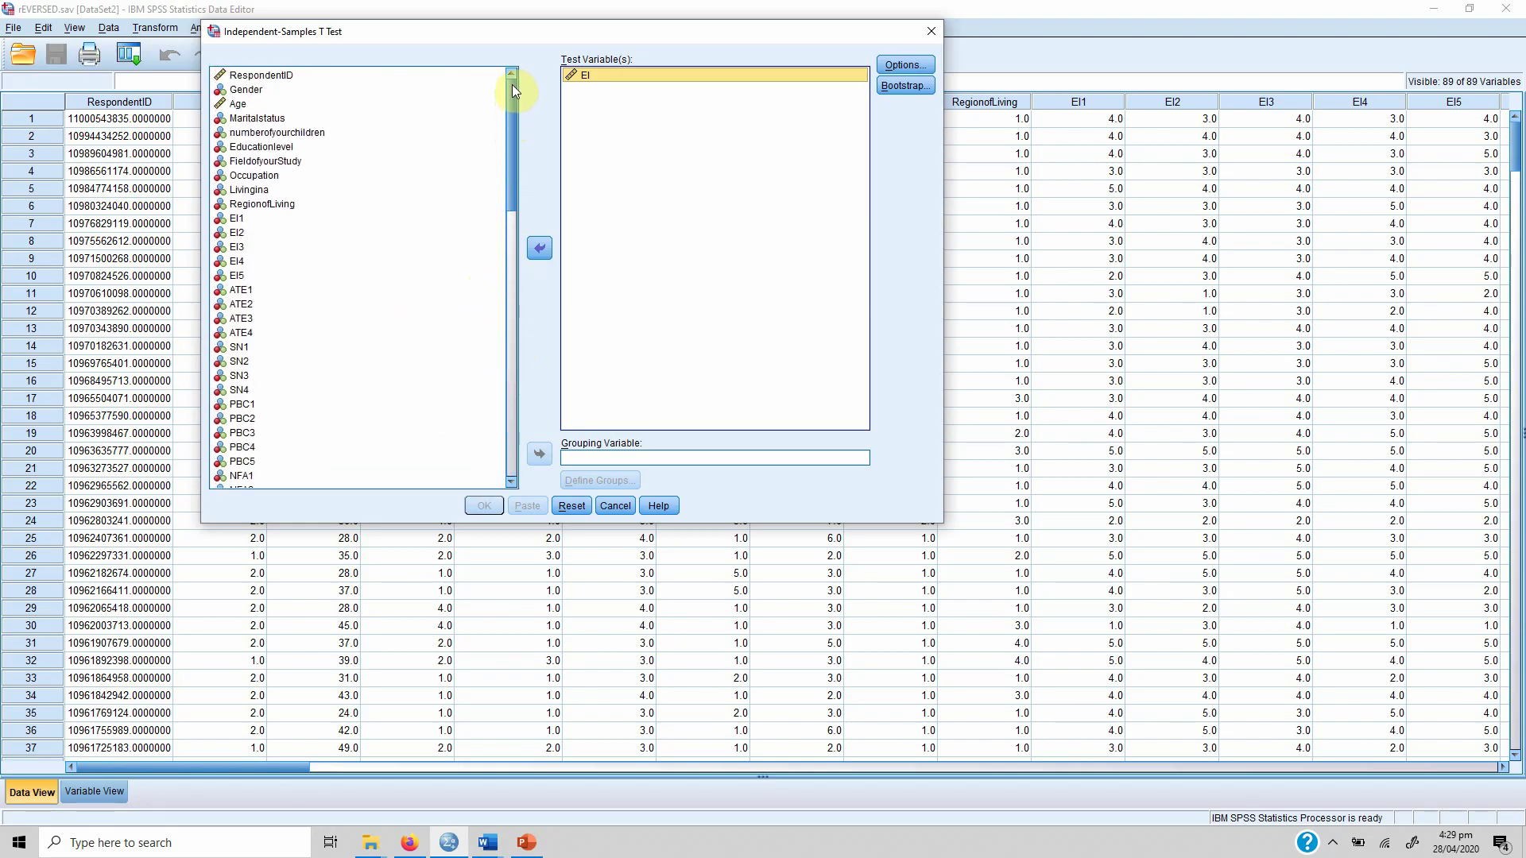
left_click(251, 94)
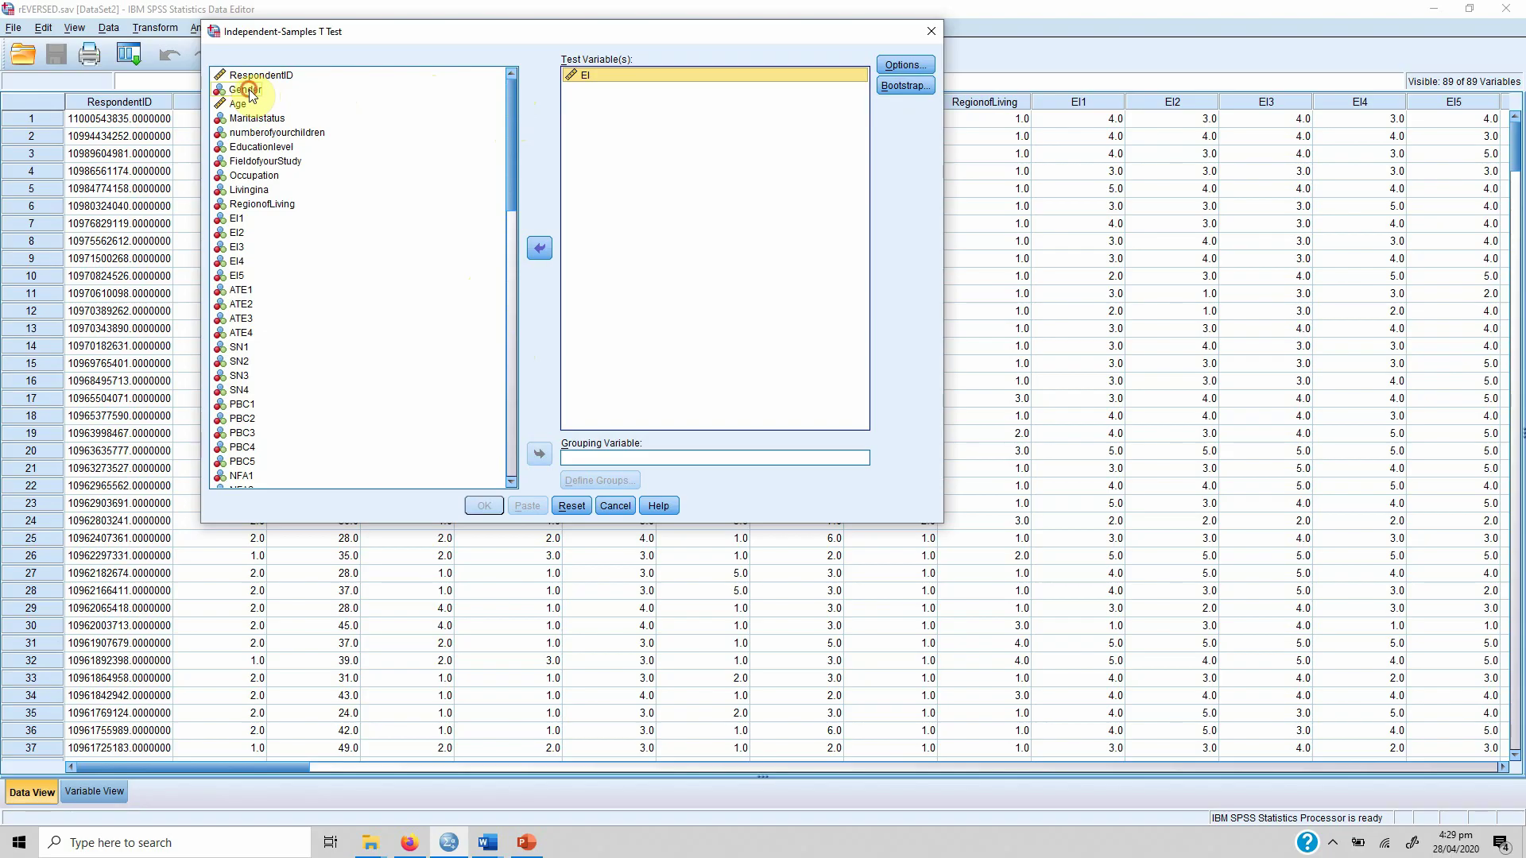
left_click(248, 92)
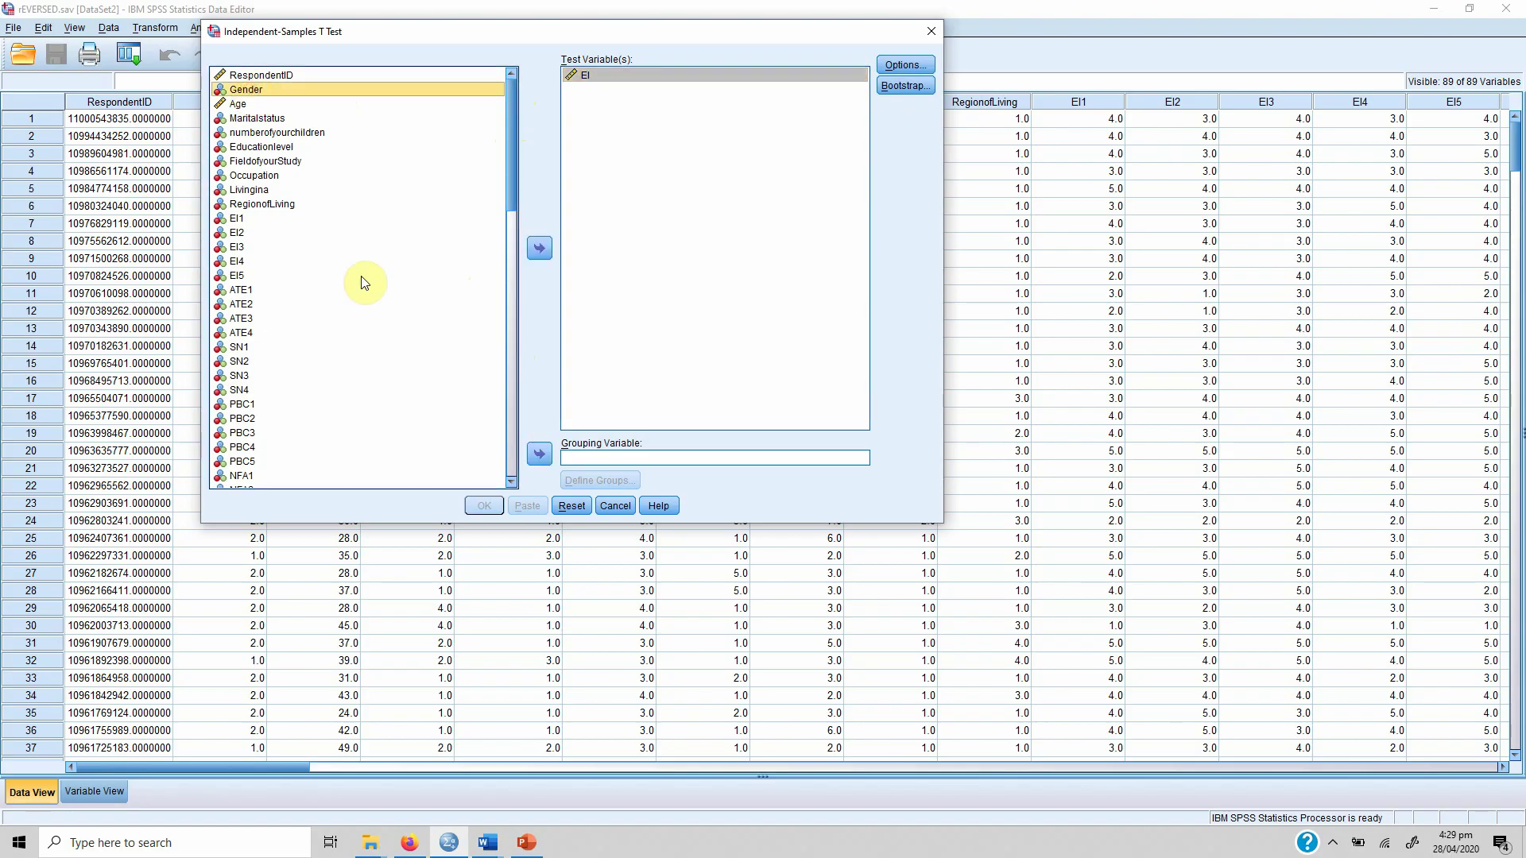
left_click(537, 454)
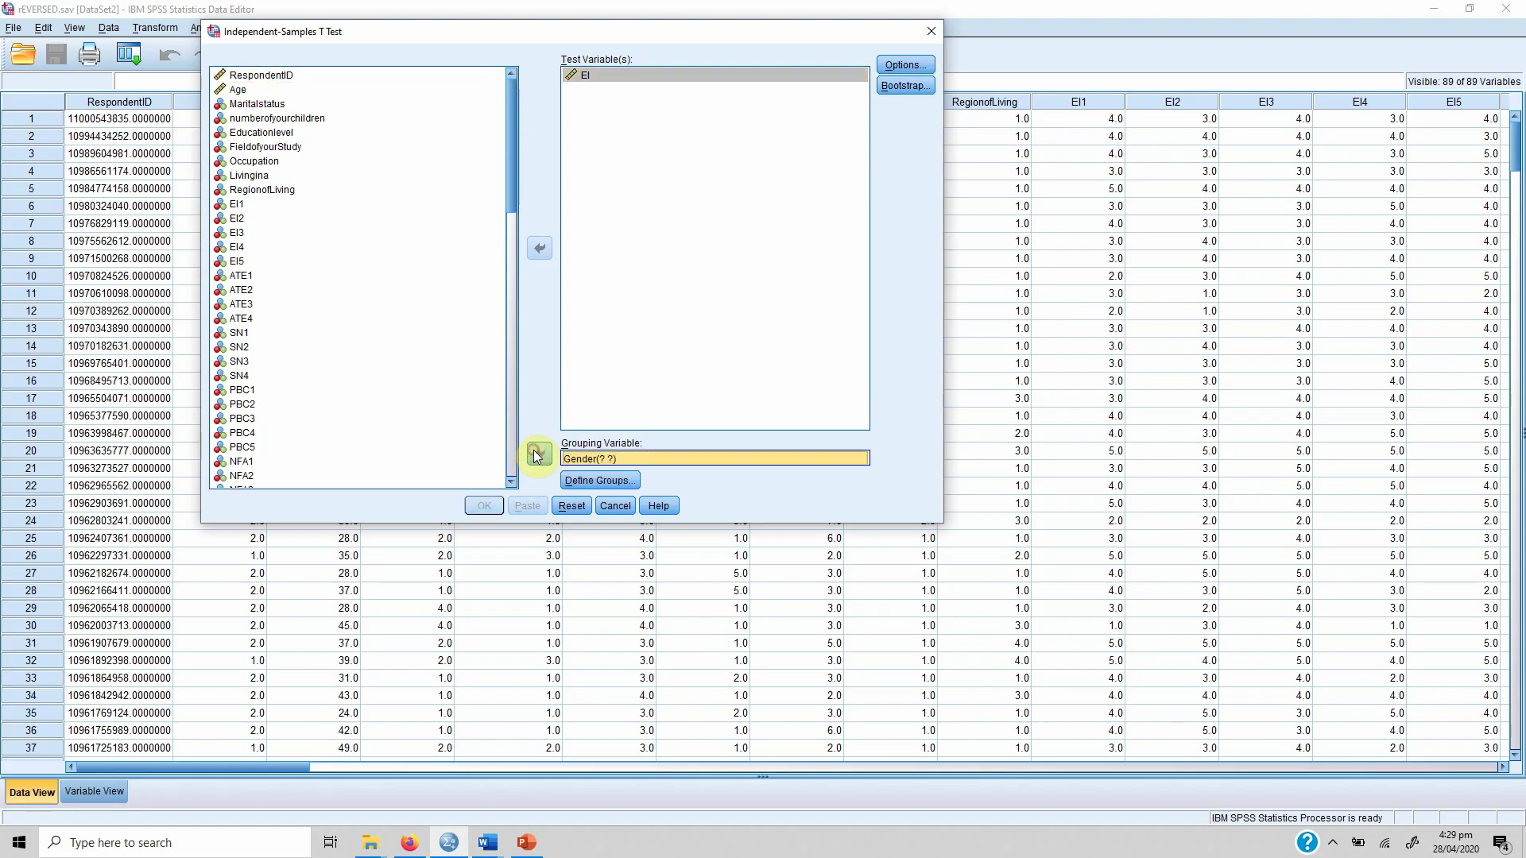
Define the Gender groups with values 1 and 2, and run the t-test.
left_click(597, 481)
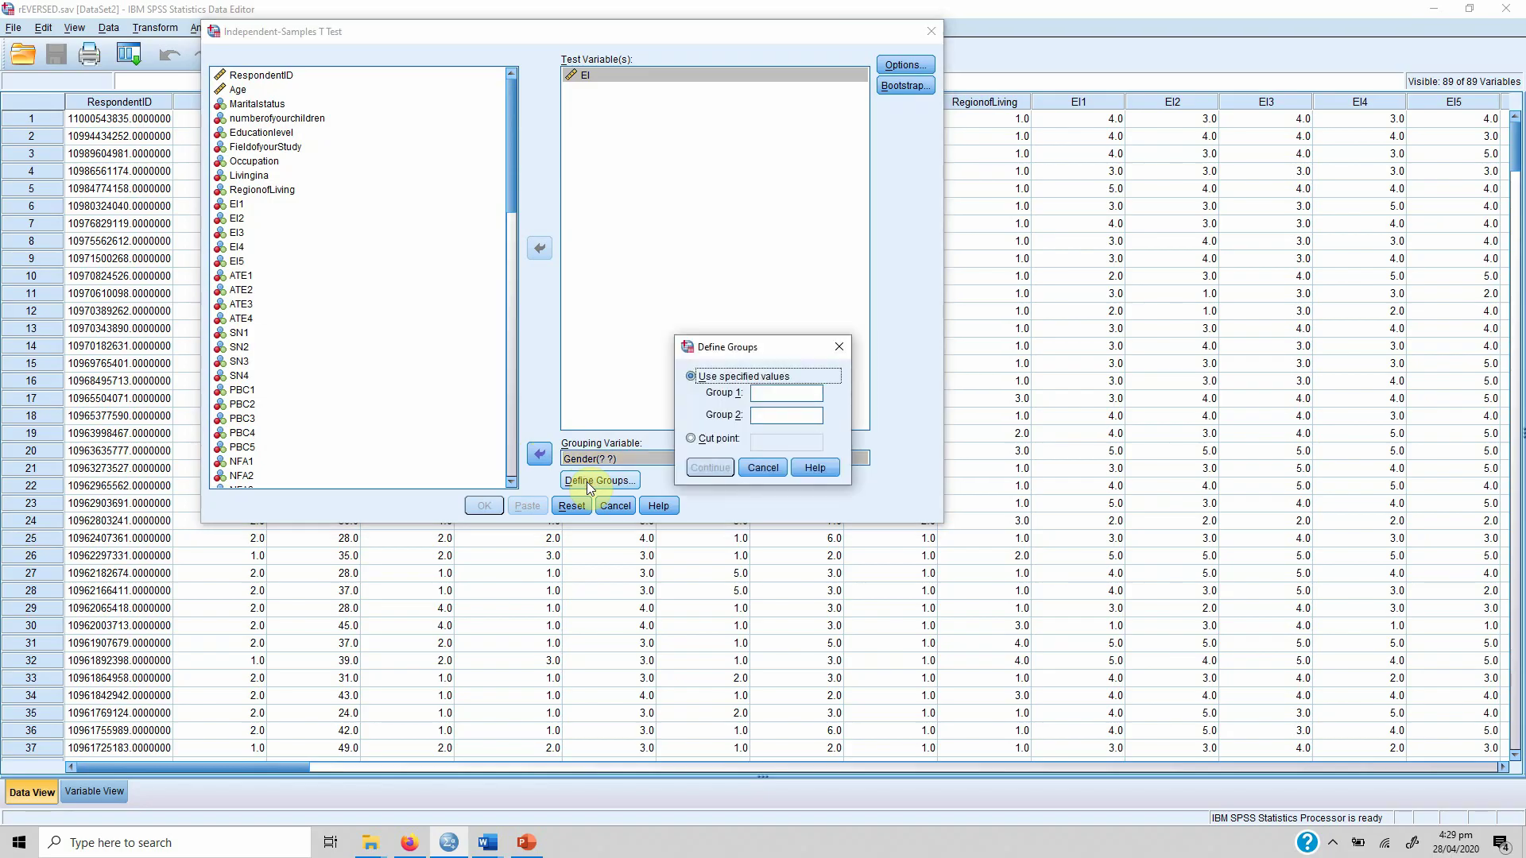
left_click(777, 397)
type("1")
left_click(779, 415)
type("2")
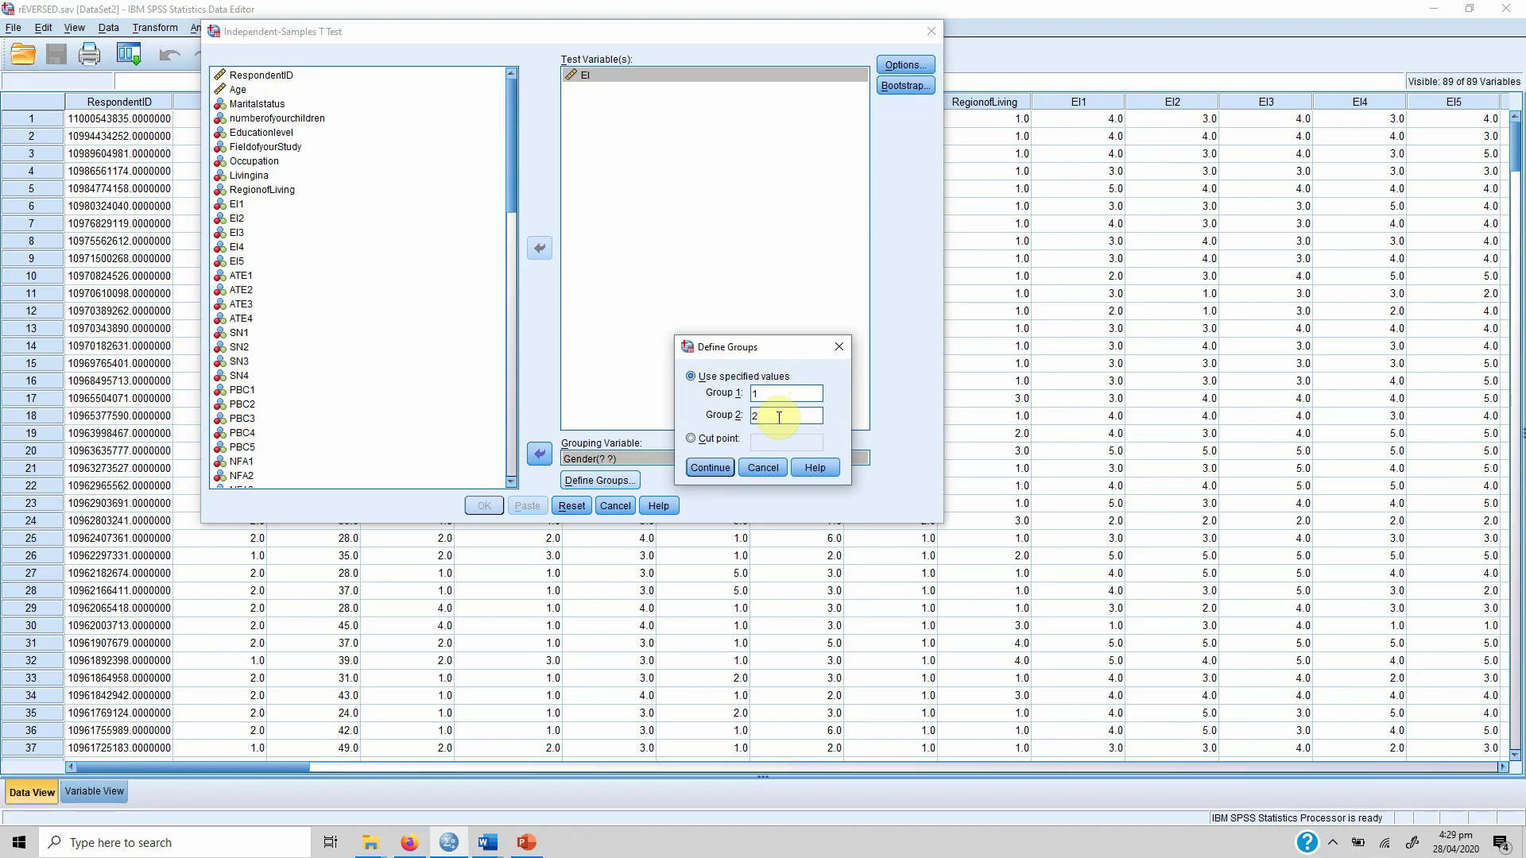
left_click(710, 468)
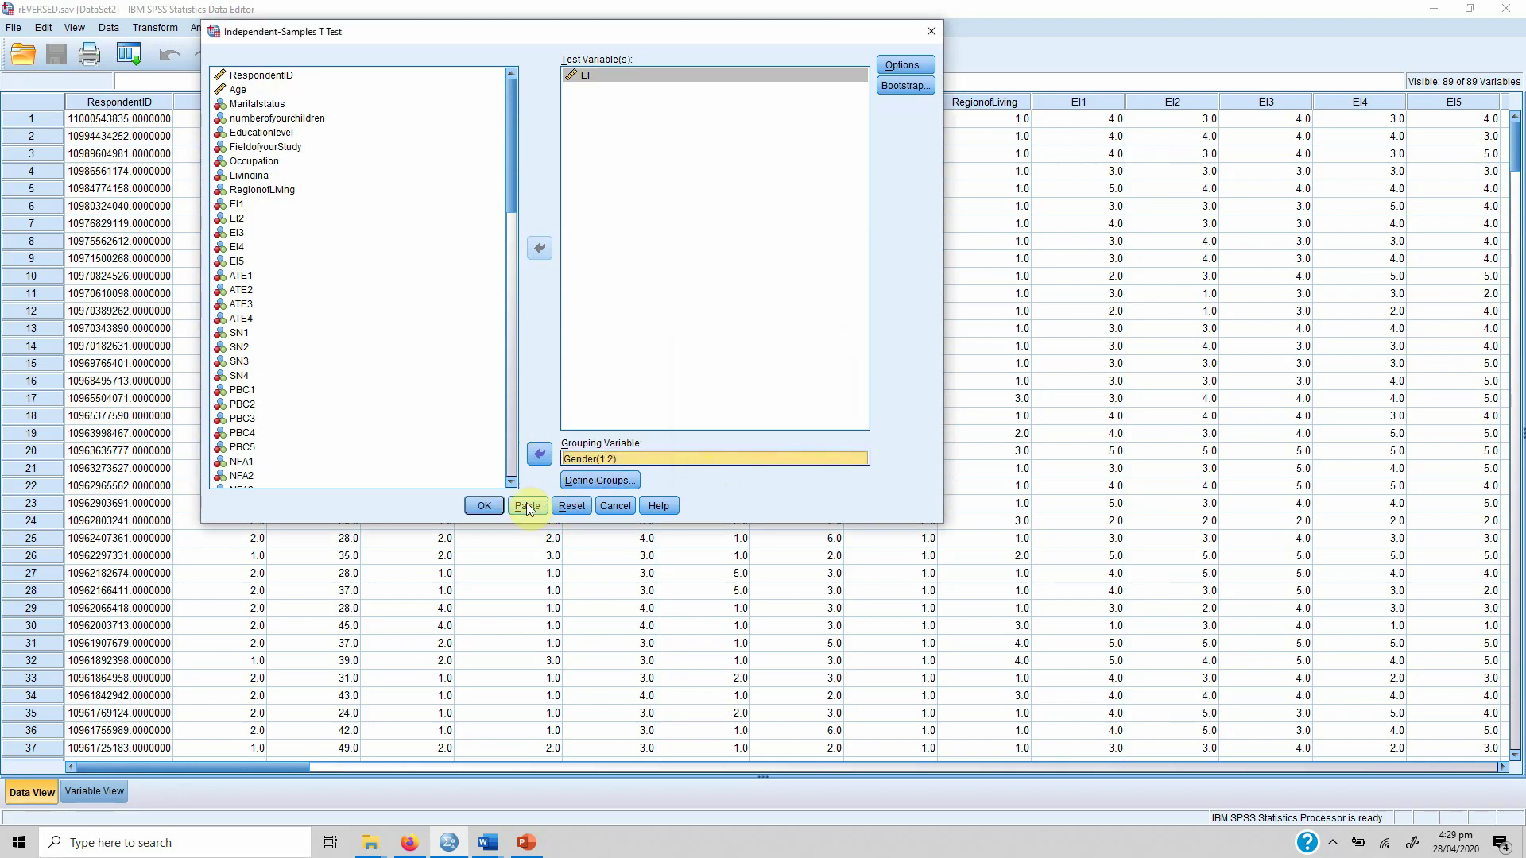
left_click(485, 506)
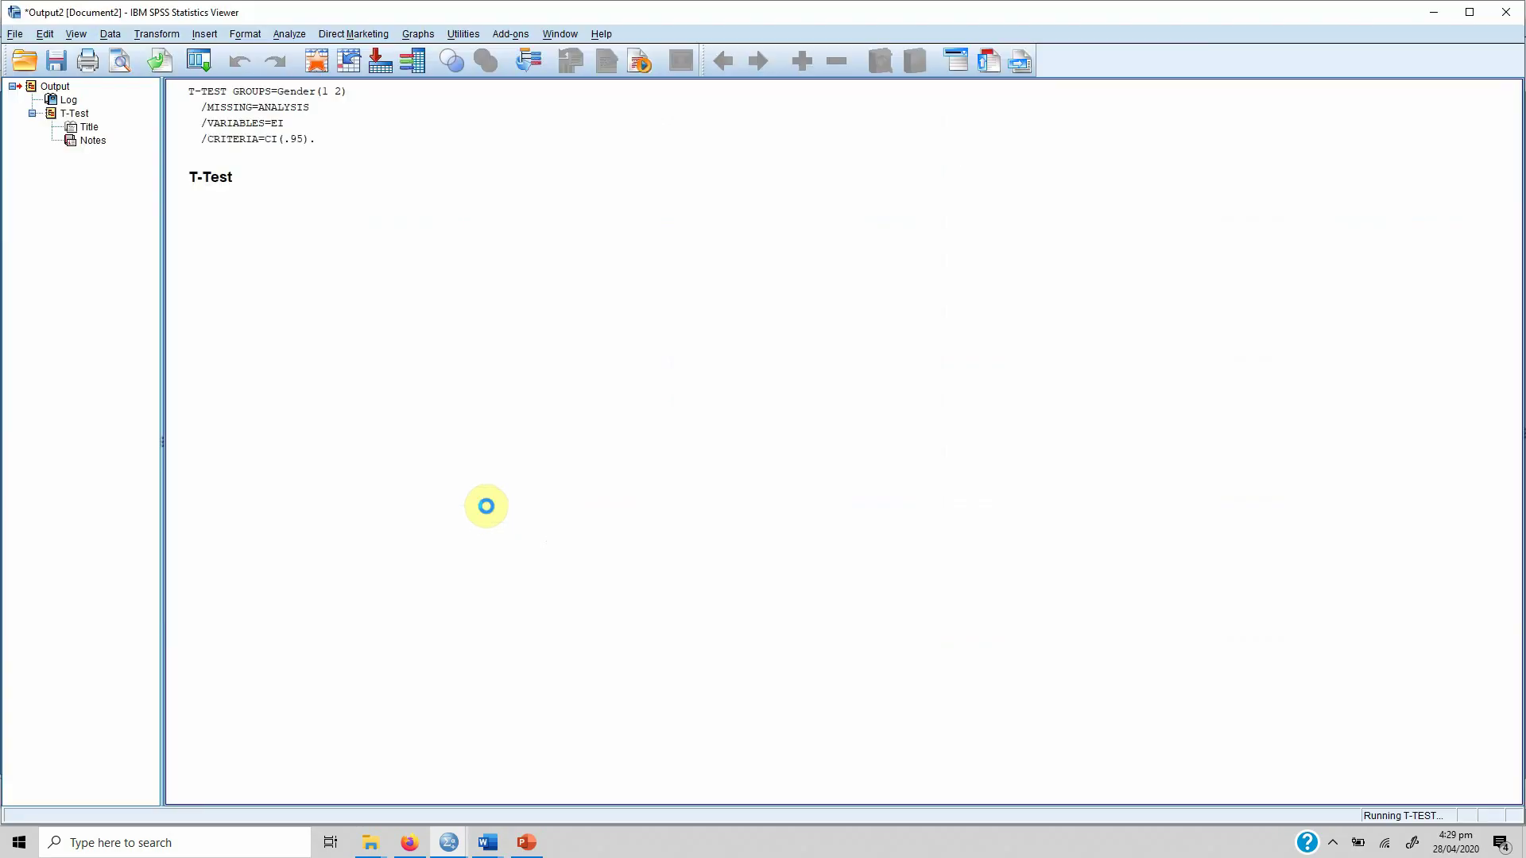
Examine the Group Statistics and Independent Samples Test tables, including Levene's test, the t-test significance and the mean differences.
left_click(414, 273)
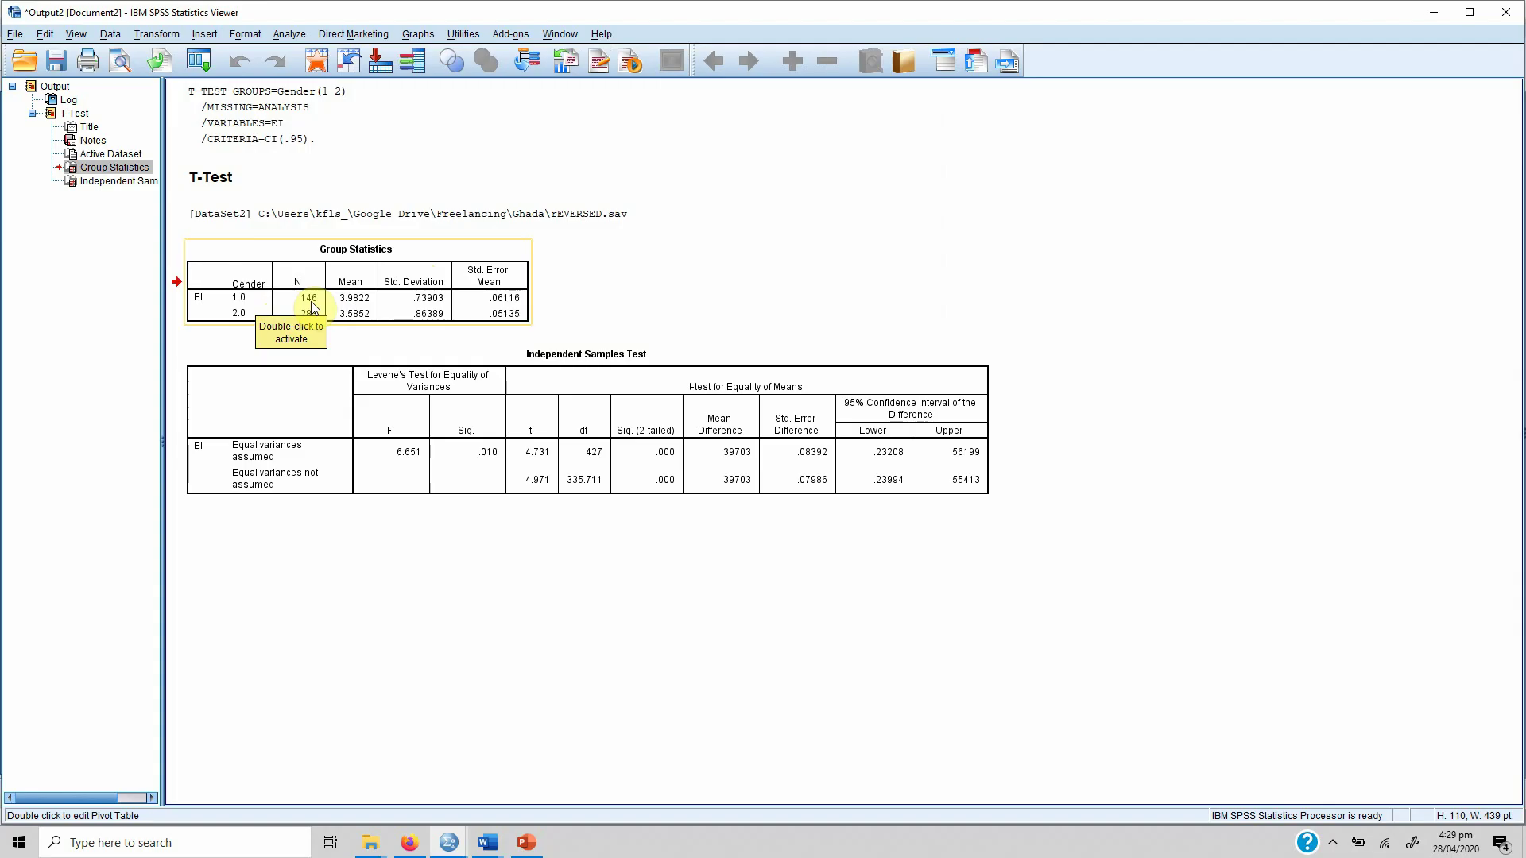
left_click(350, 317)
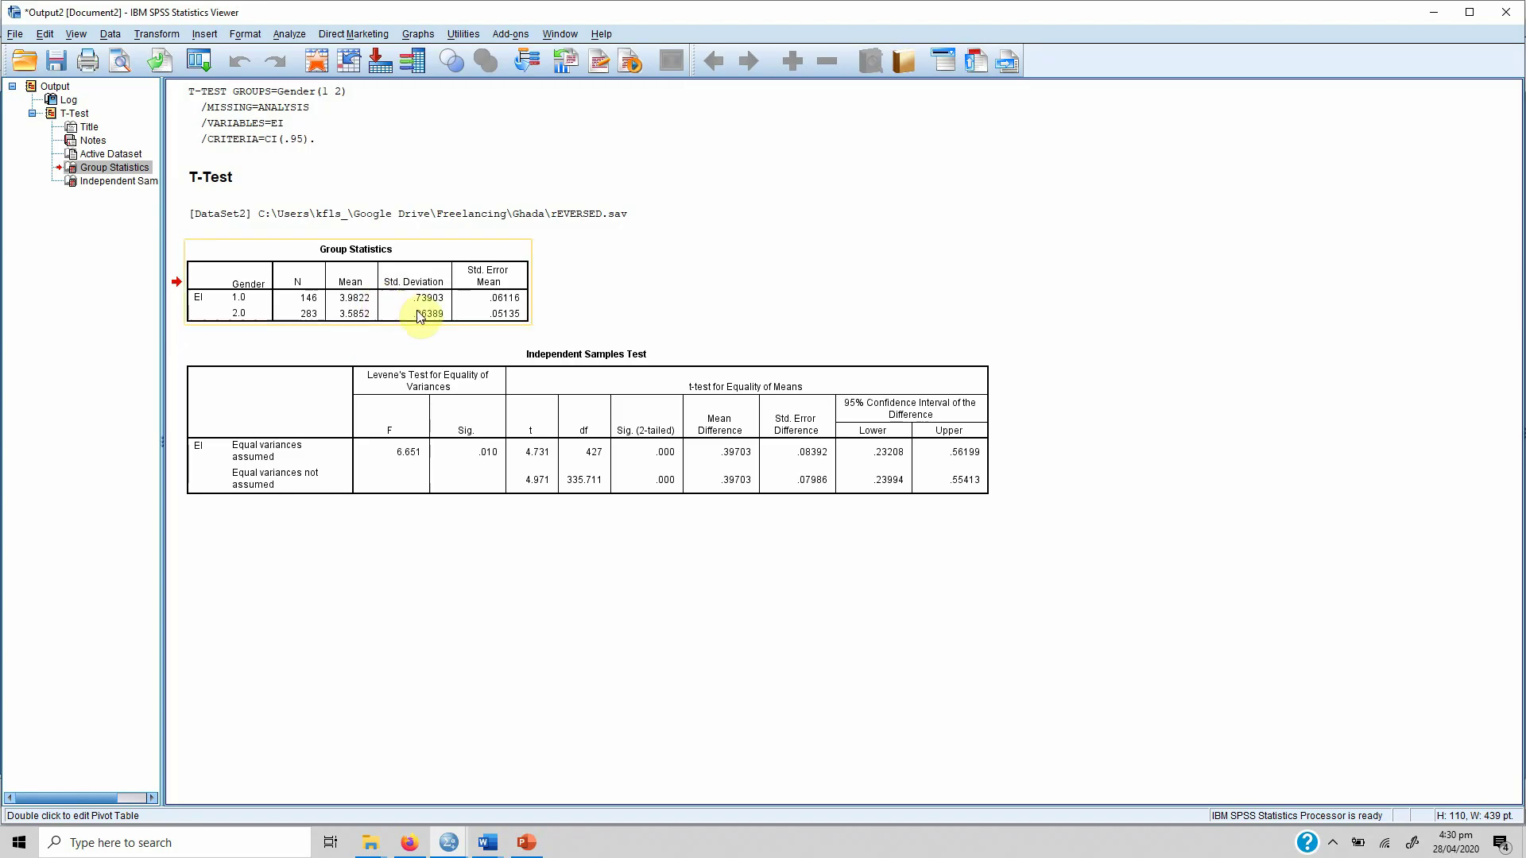
left_click(632, 373)
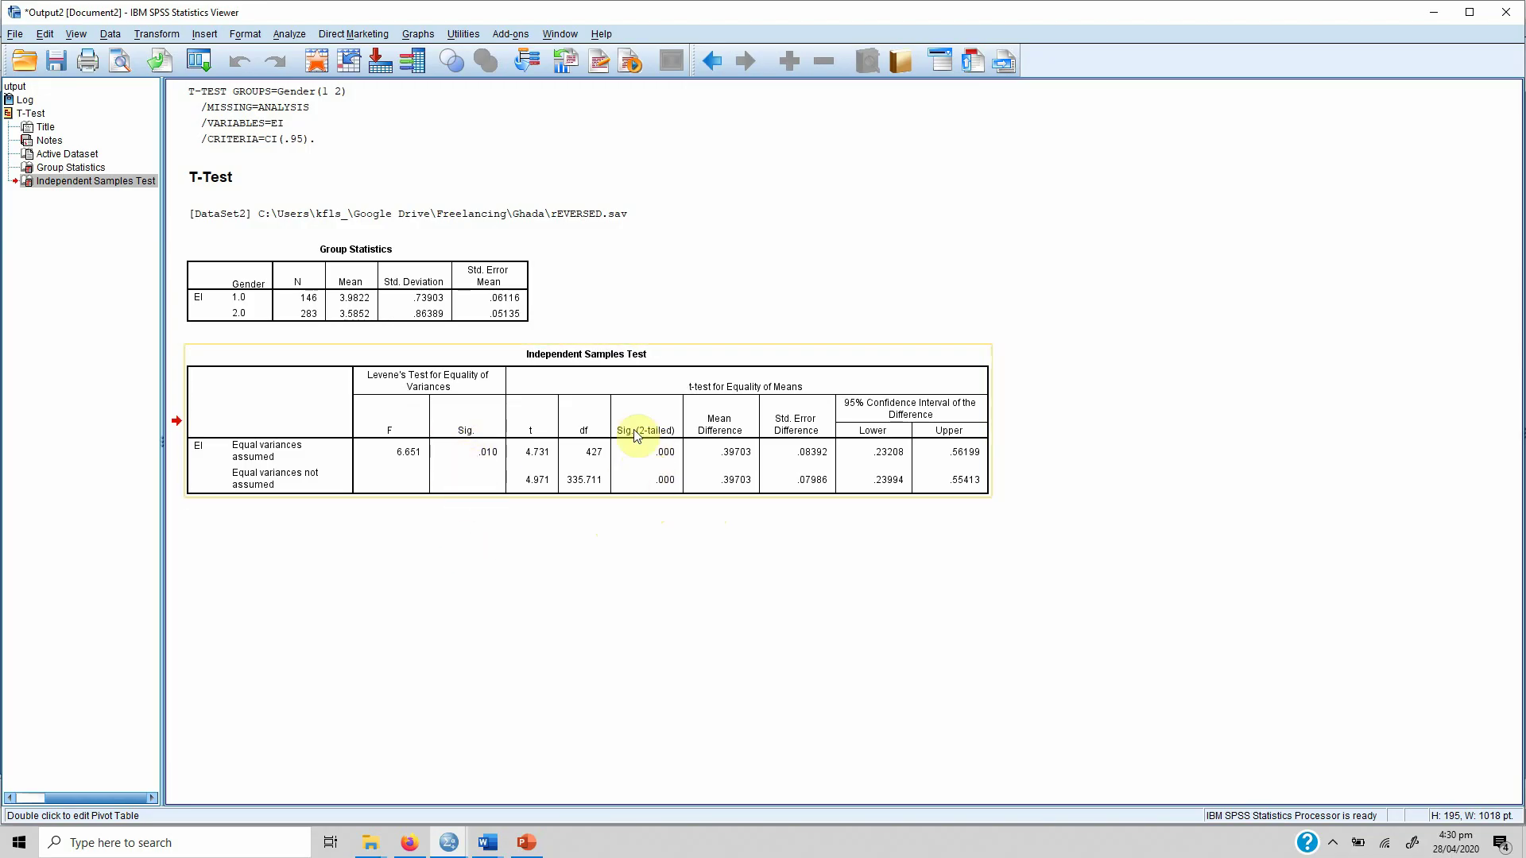
left_click(839, 375)
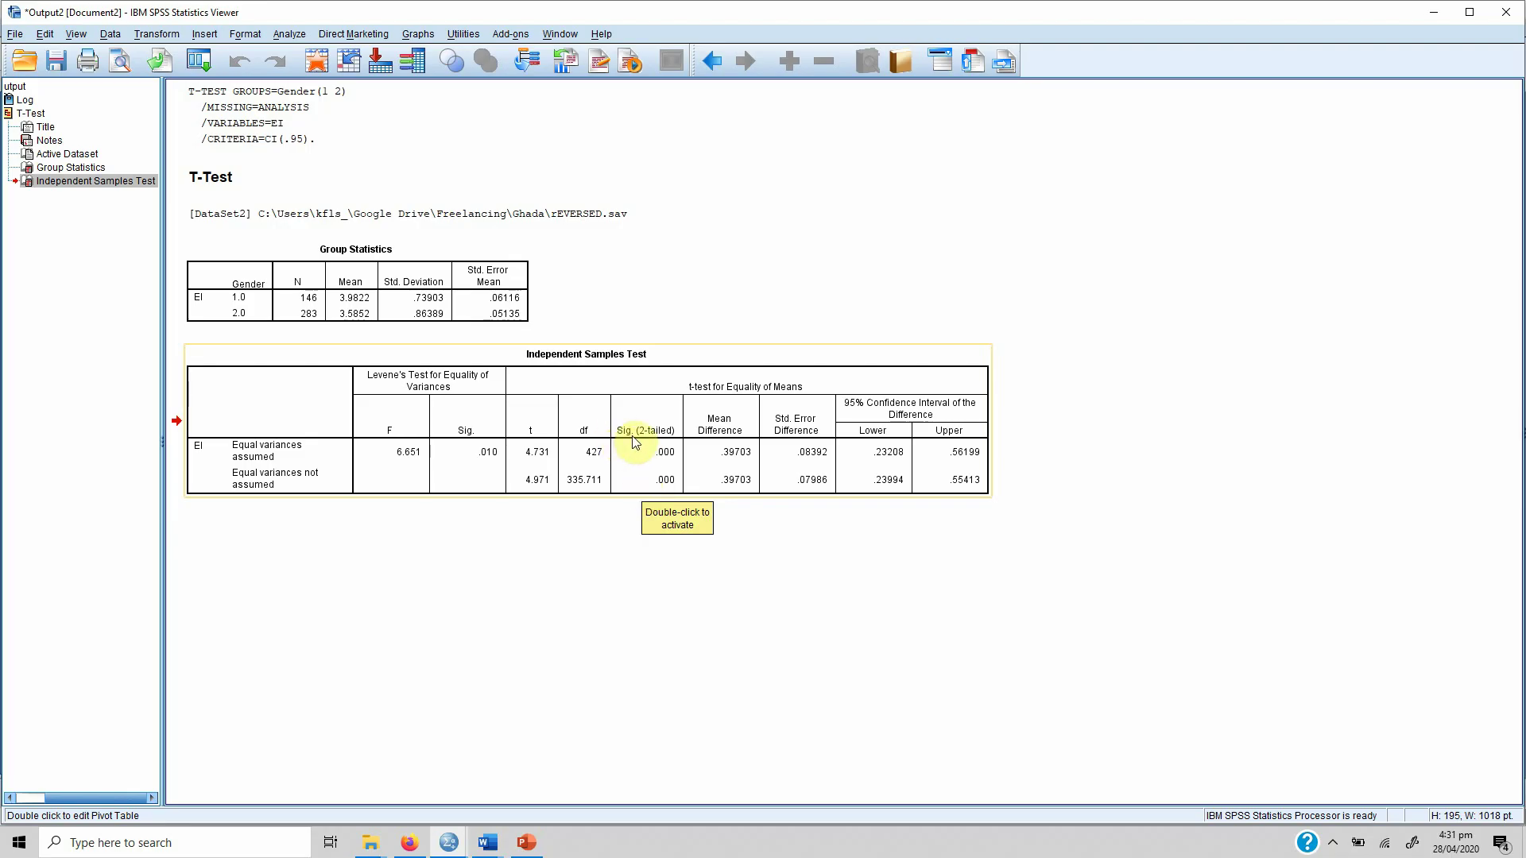
left_click(666, 464)
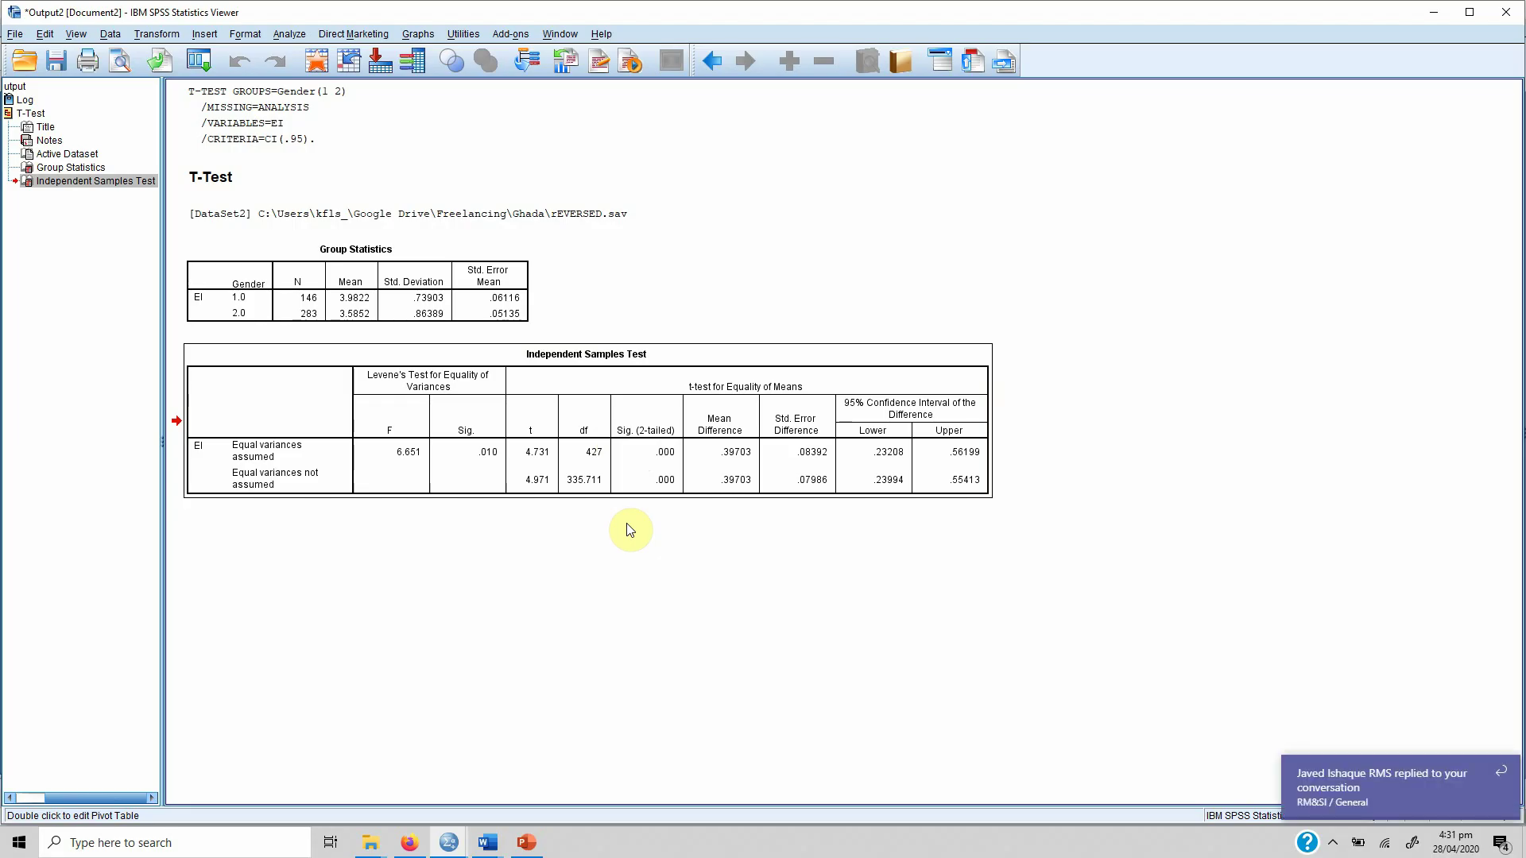
left_click(1303, 672)
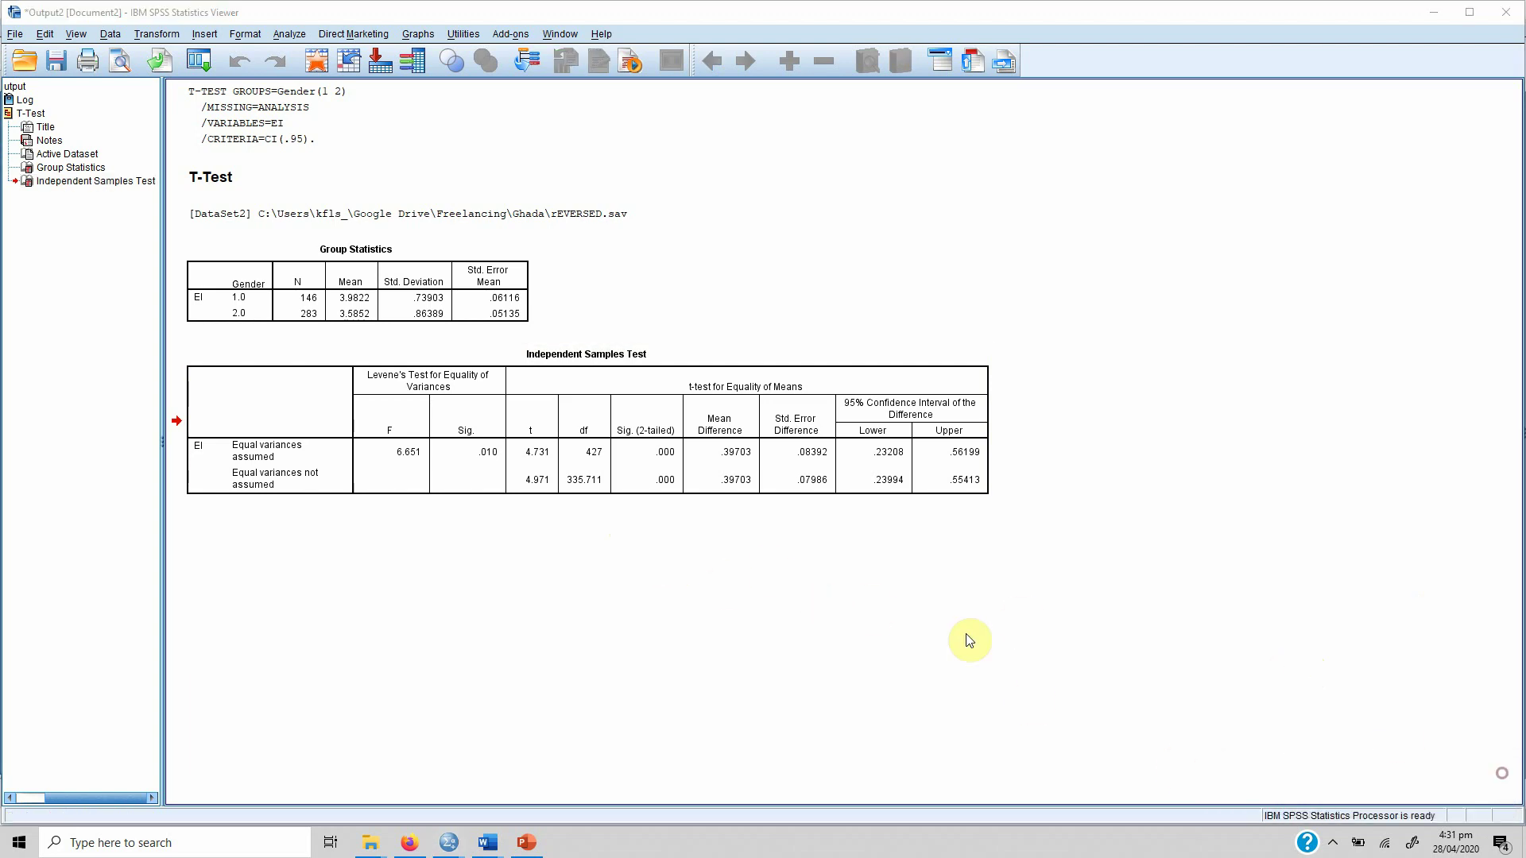
left_click(509, 477)
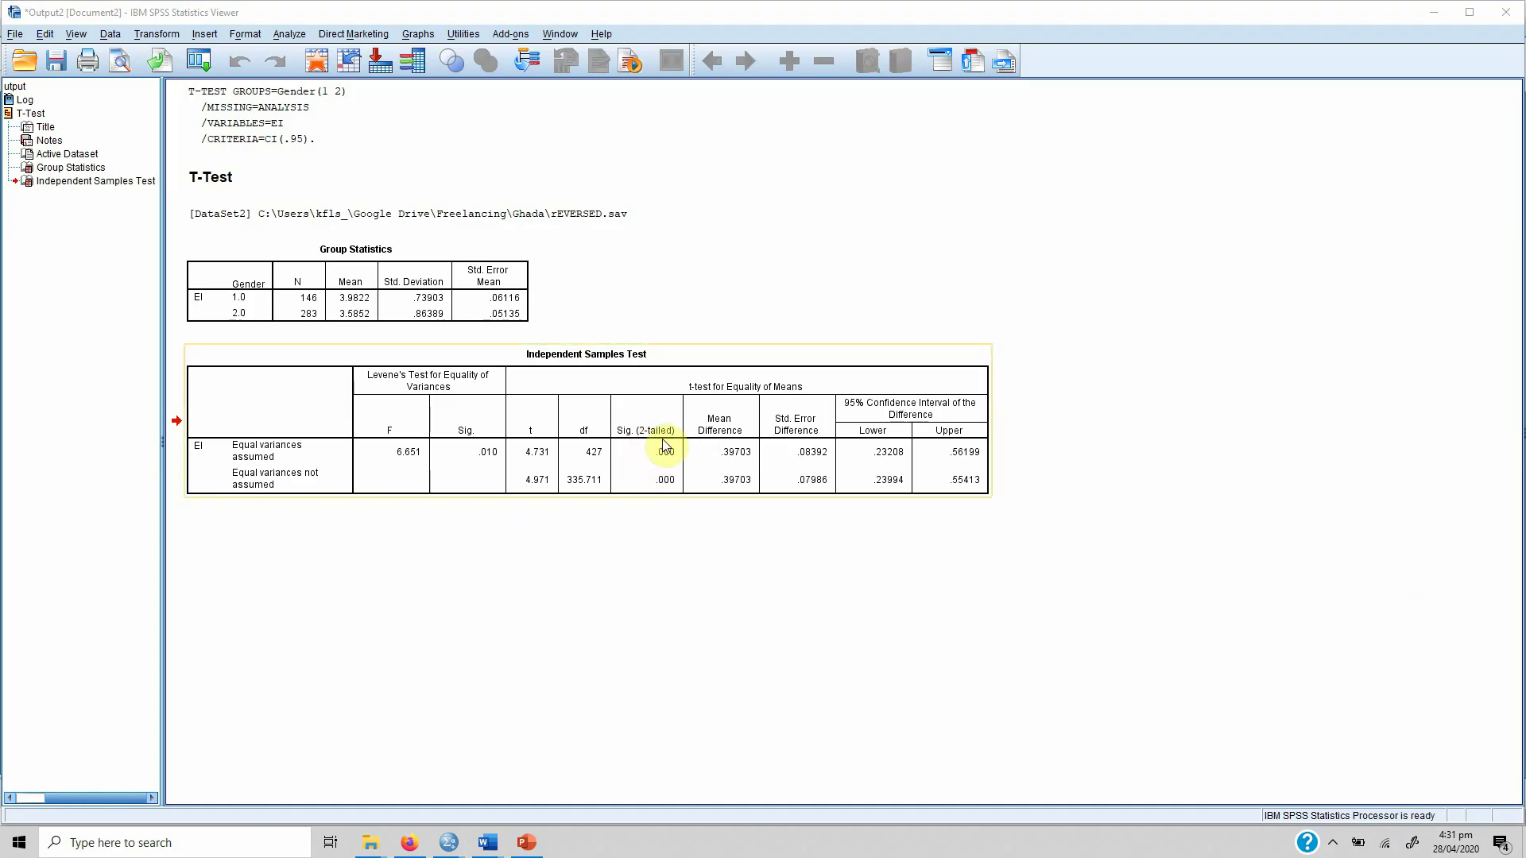
left_click(657, 499)
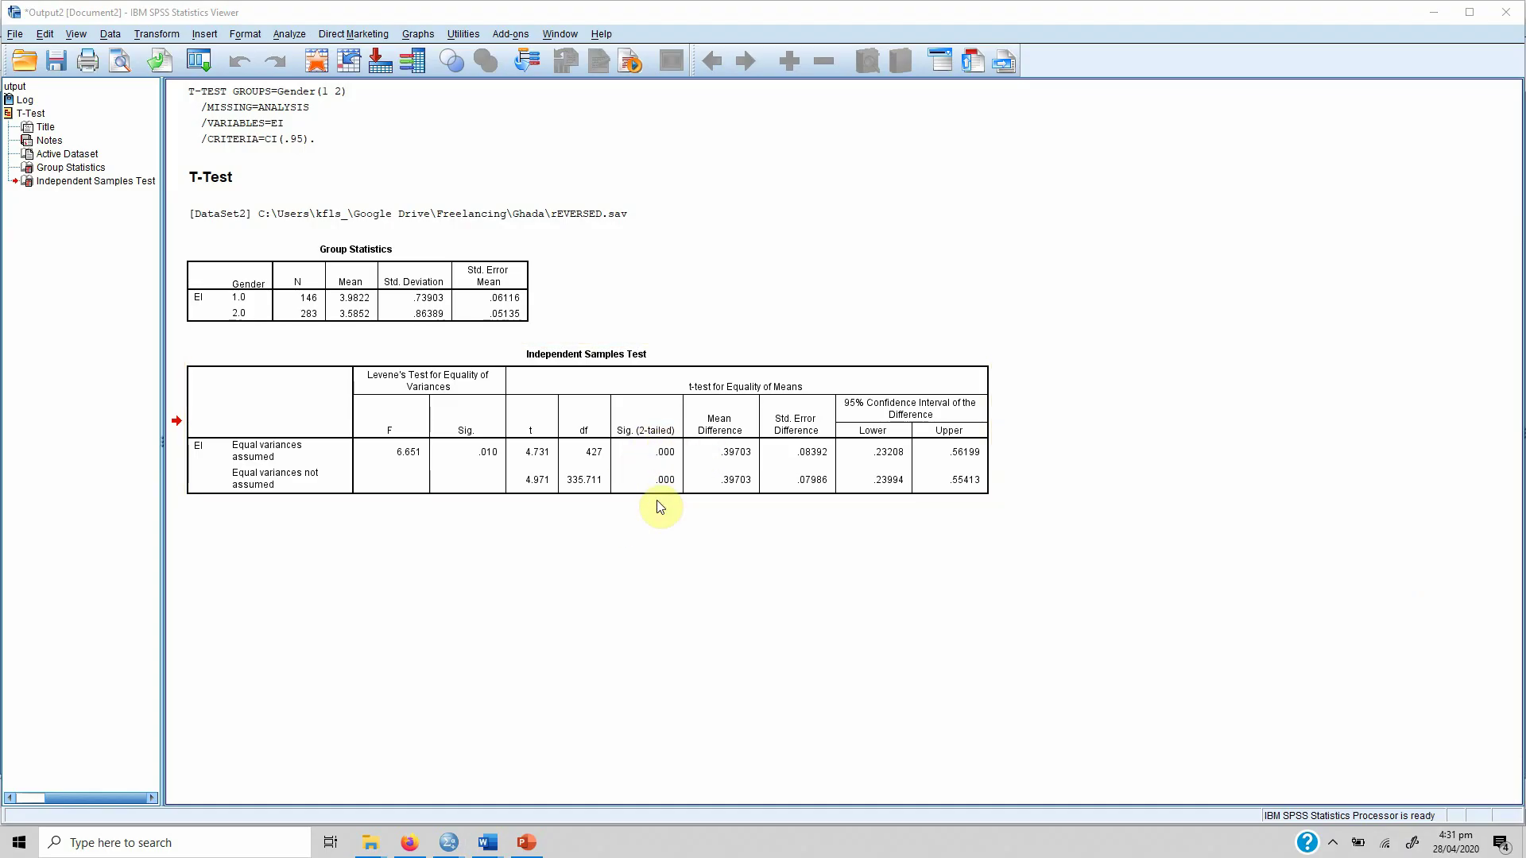
left_click(543, 473)
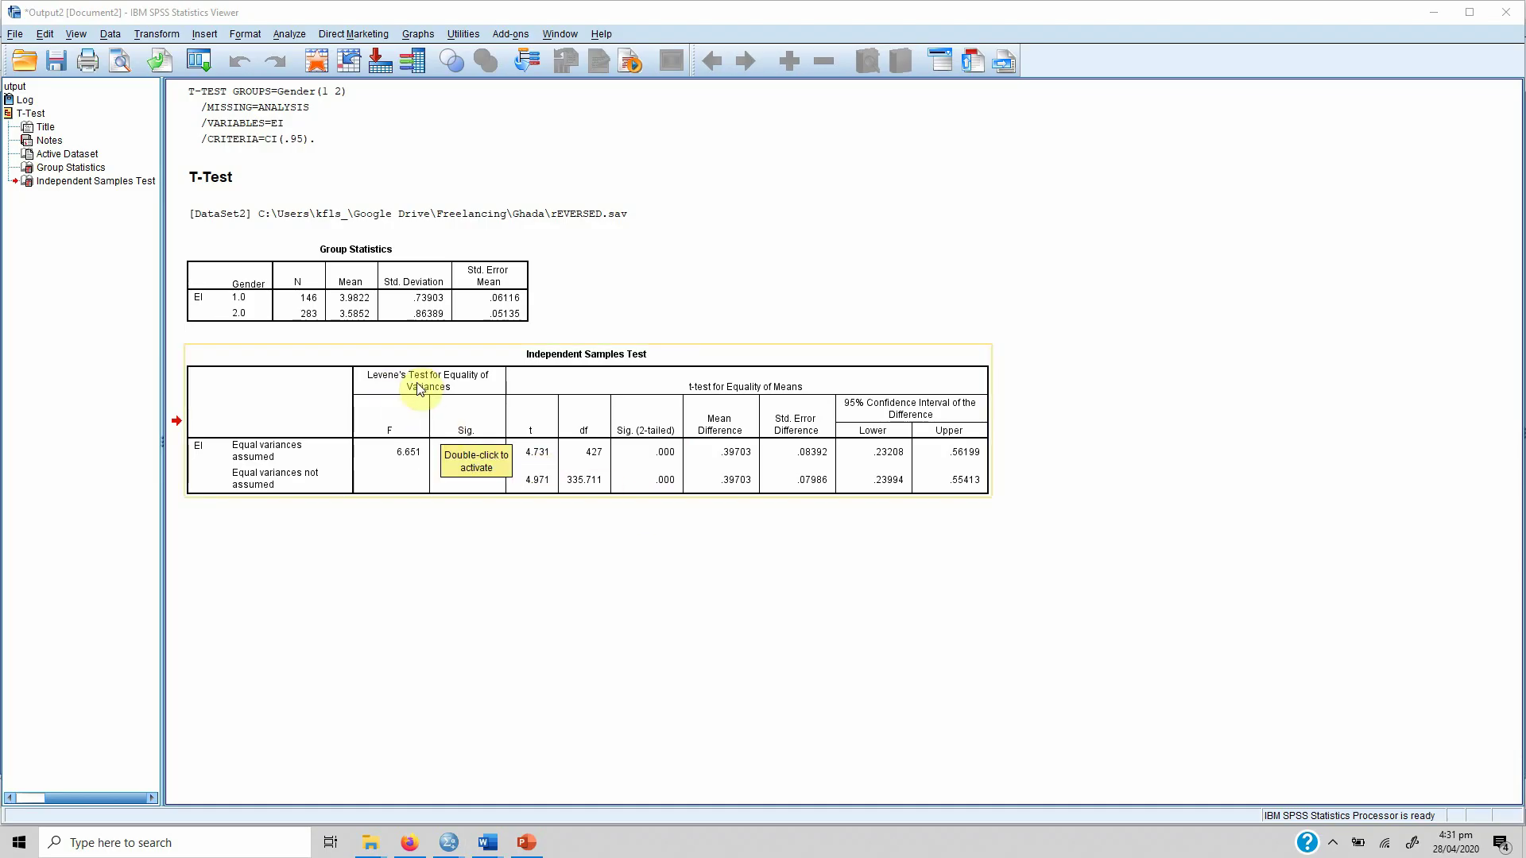
left_click(388, 605)
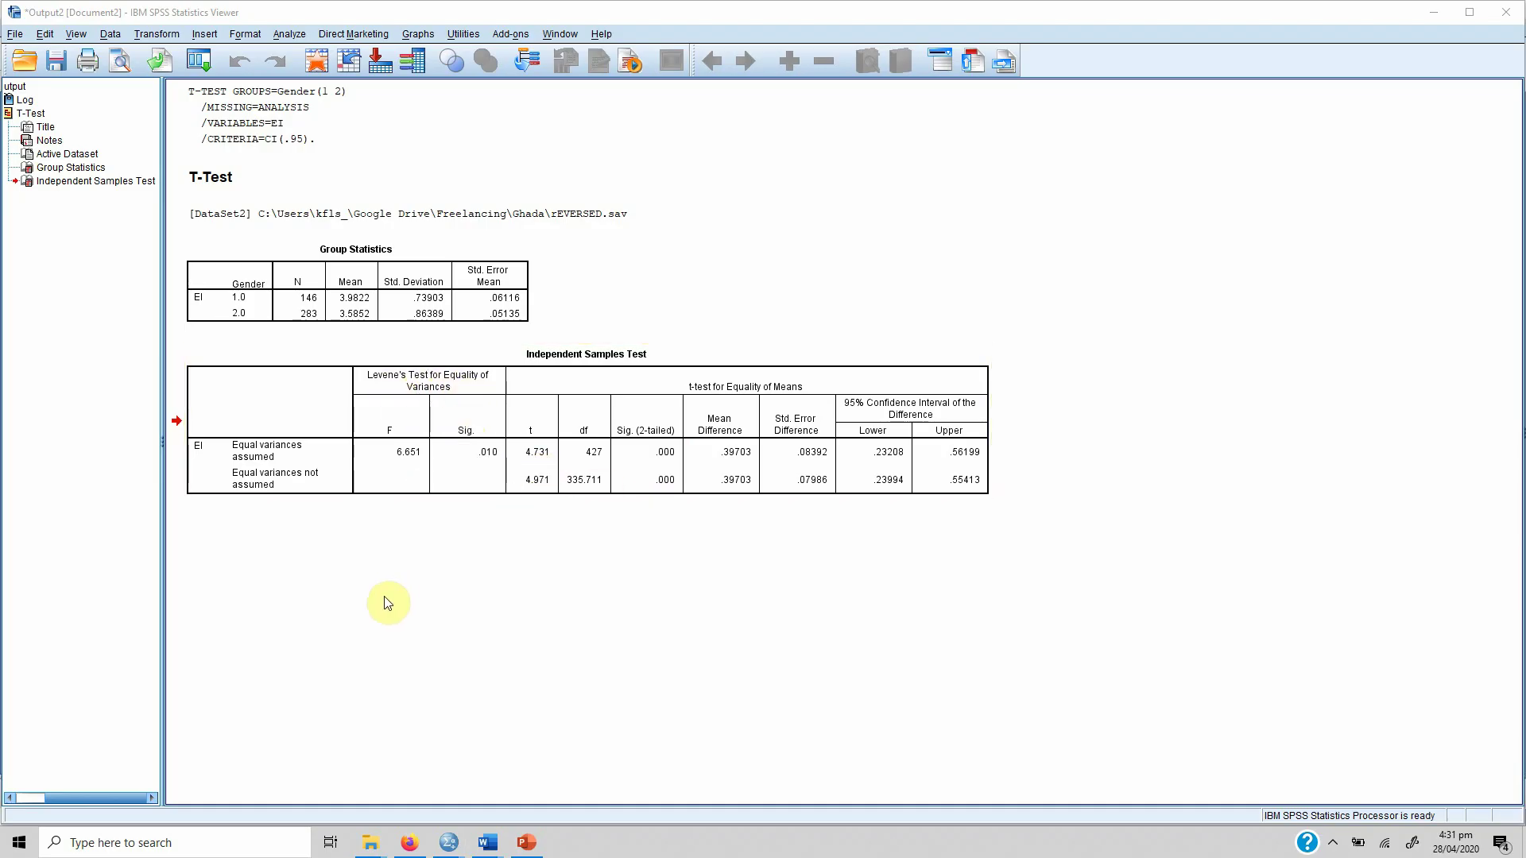
left_click(489, 485)
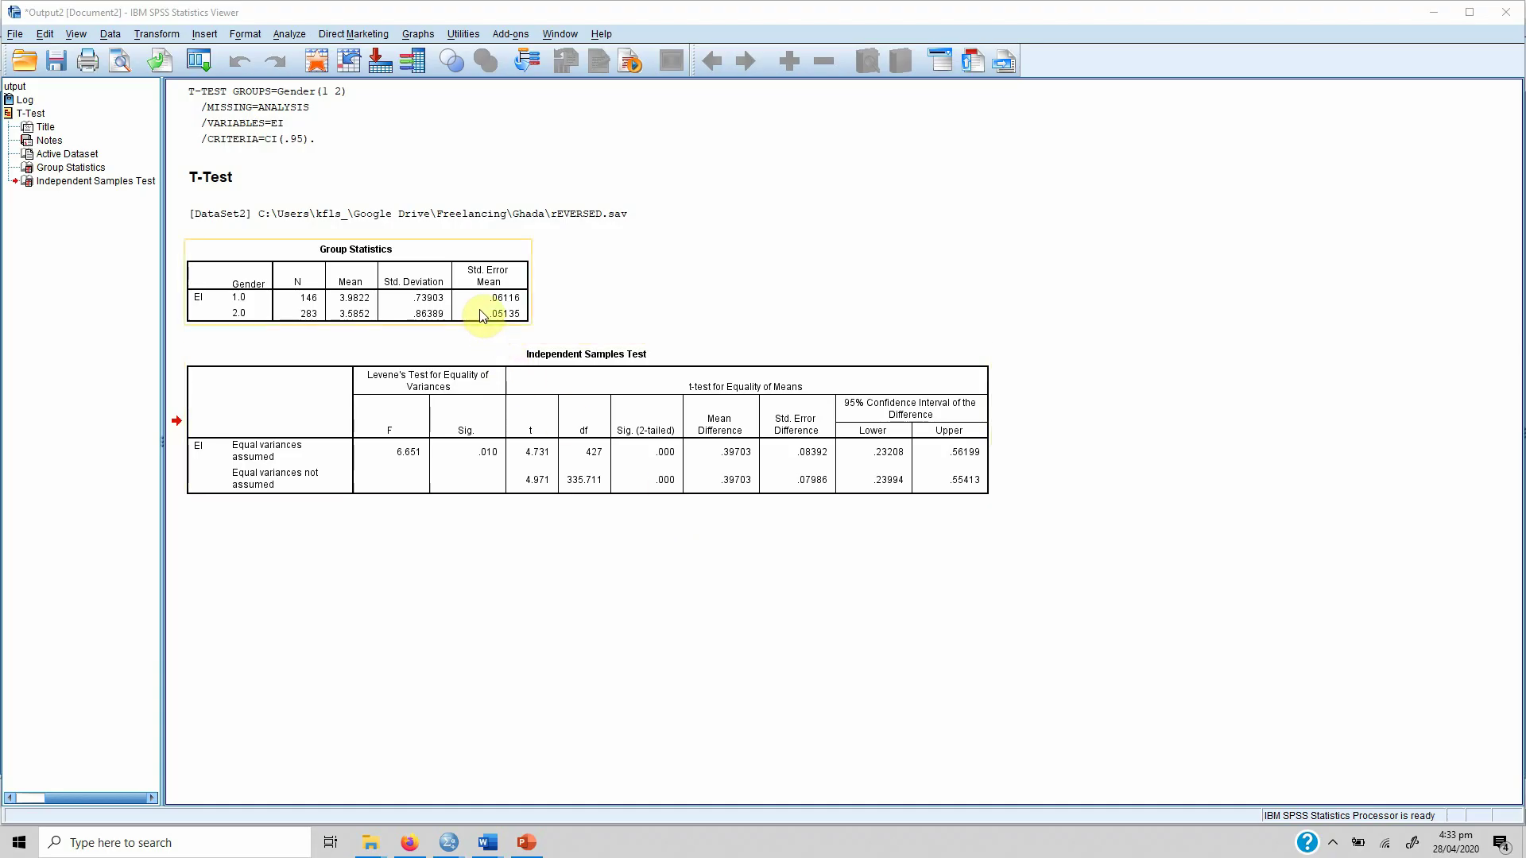
Copy both t-test output tables into the Word document Reporting Independent Sample T Test, below the template paragraphs.
left_click(504, 301)
left_click(487, 379)
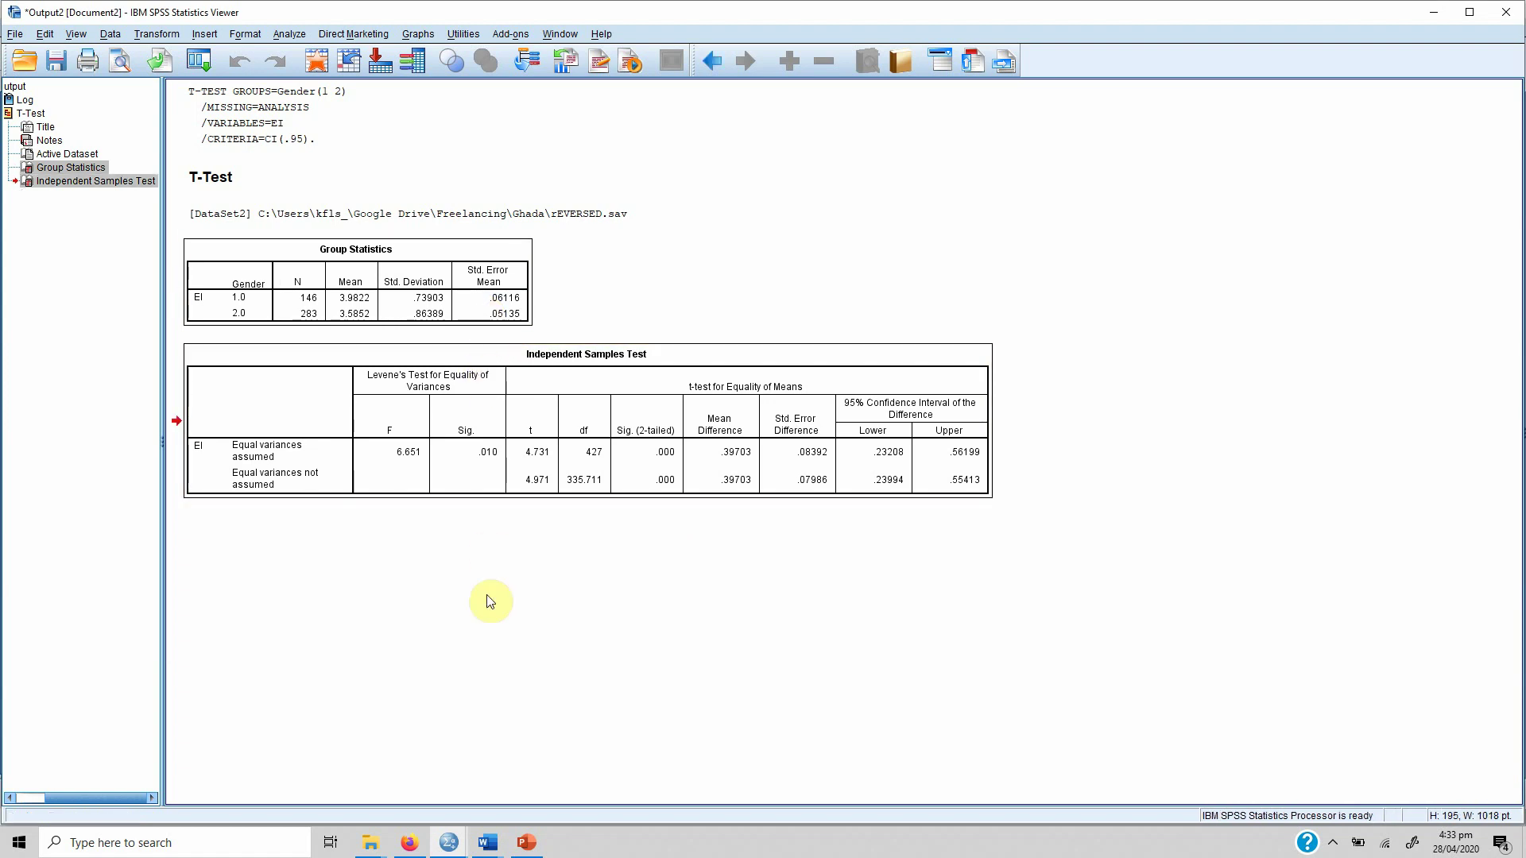
mouse_move(488, 843)
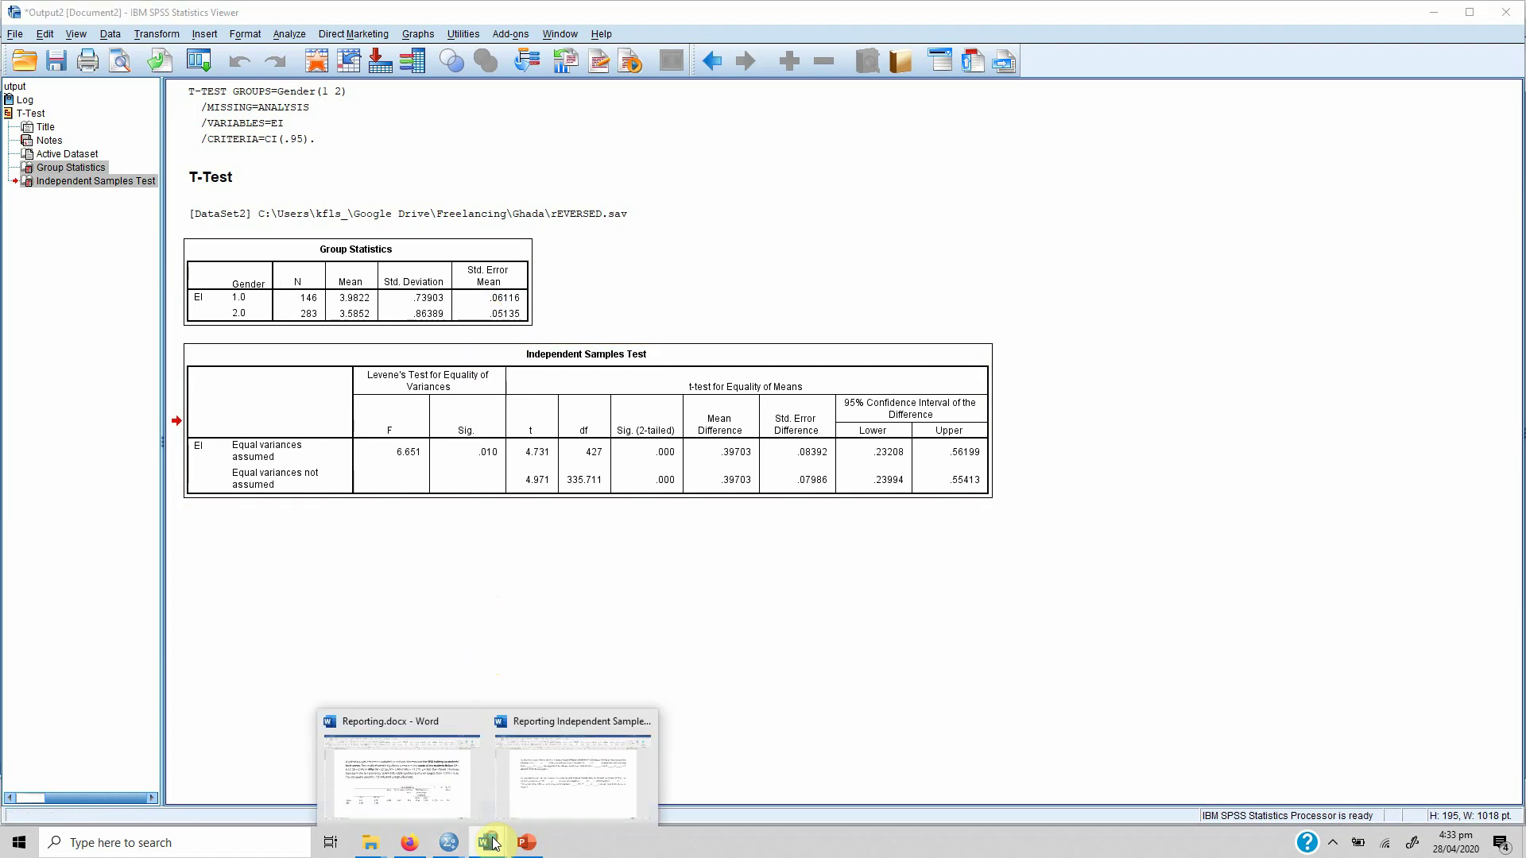
left_click(566, 773)
key("BackSpace")
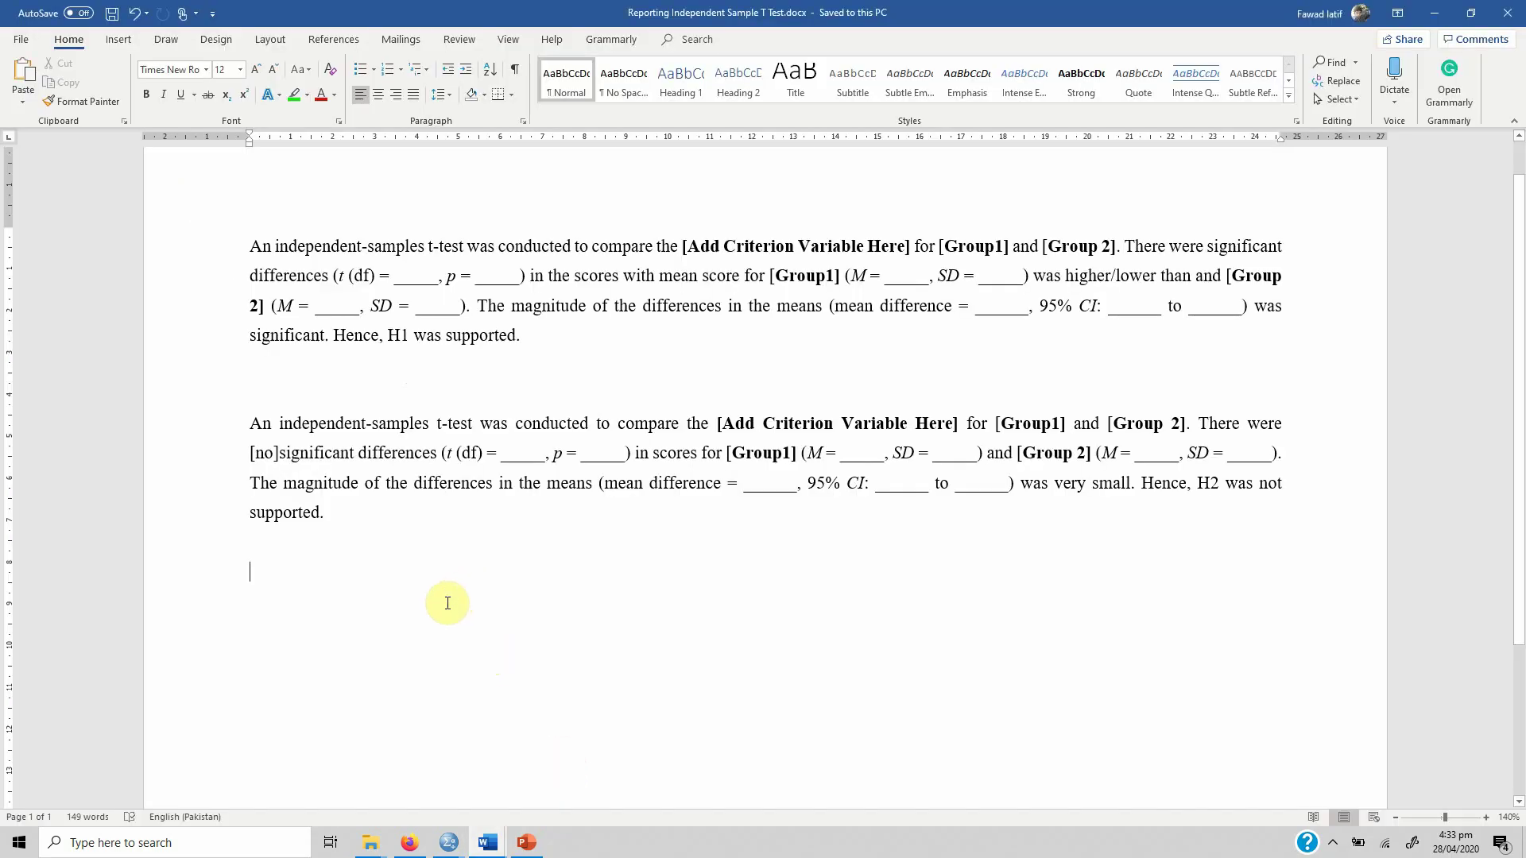
key("ctrl+v")
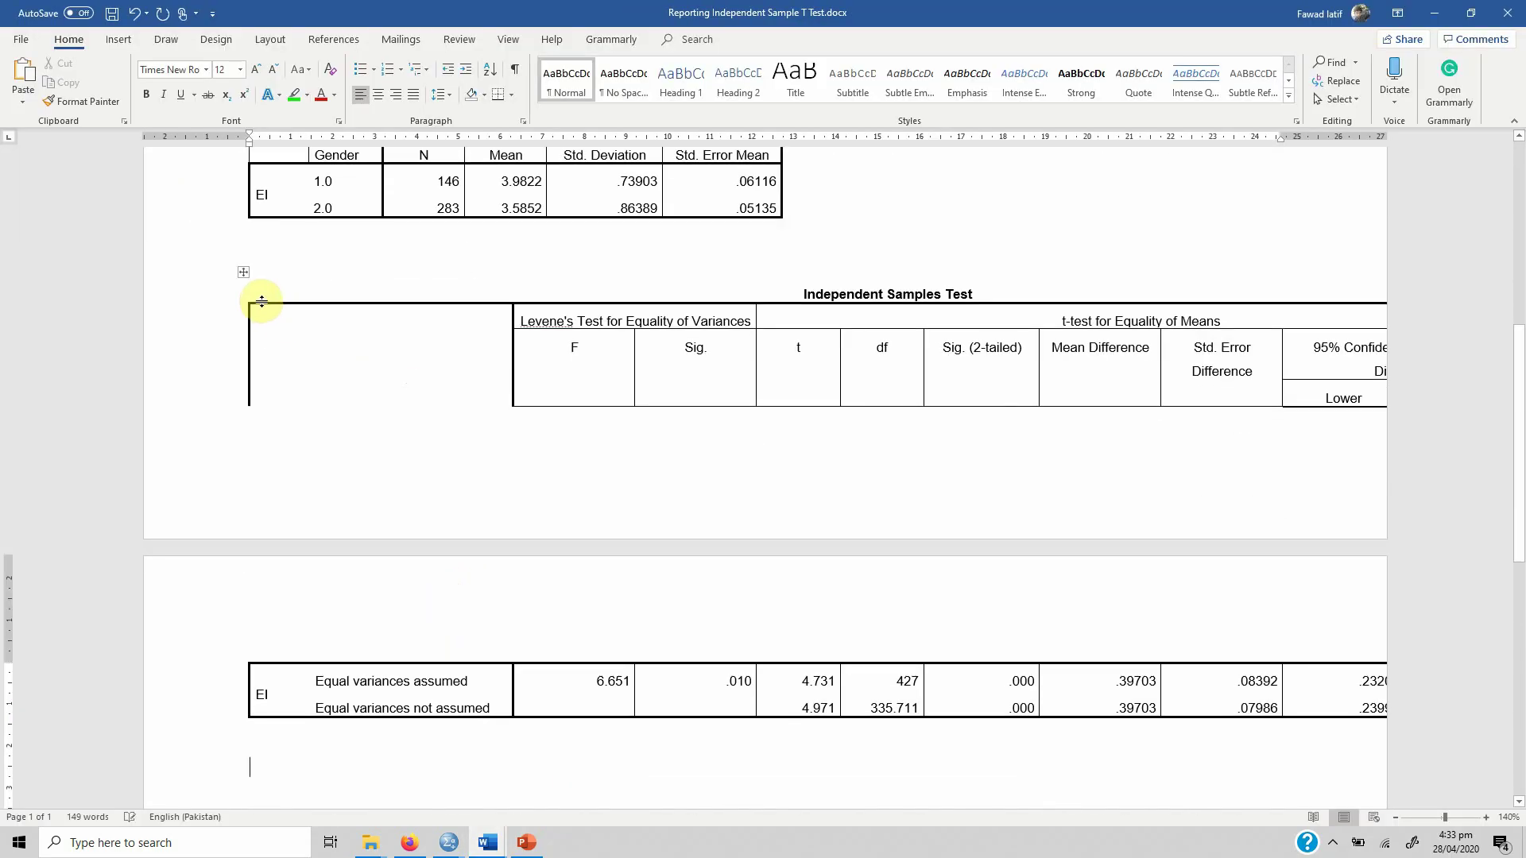
AutoFit the pasted Independent Samples Test table to the window width.
left_click(243, 274)
right_click(244, 272)
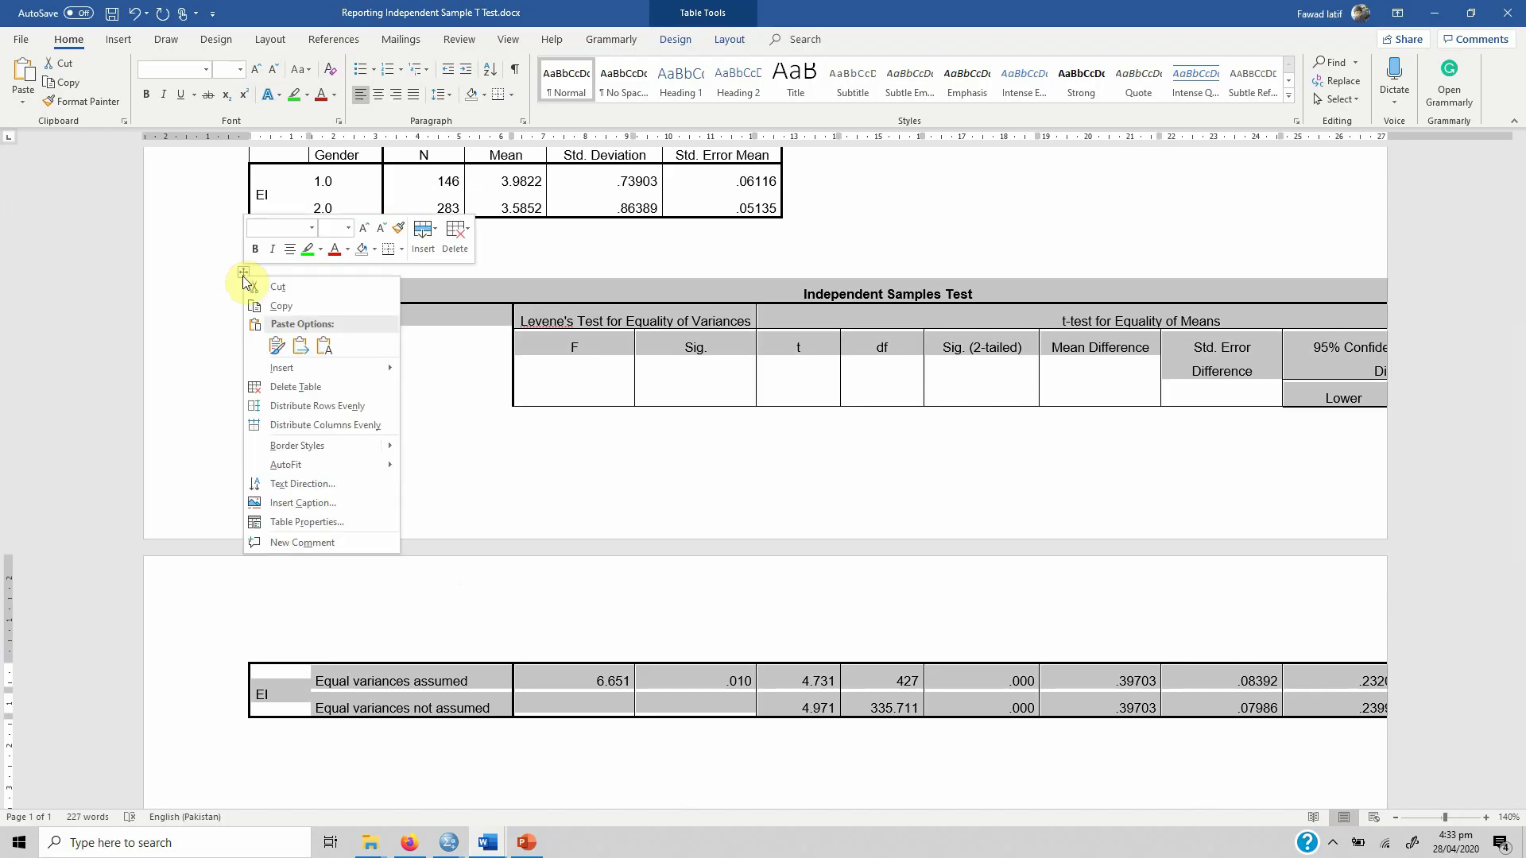
mouse_move(365, 464)
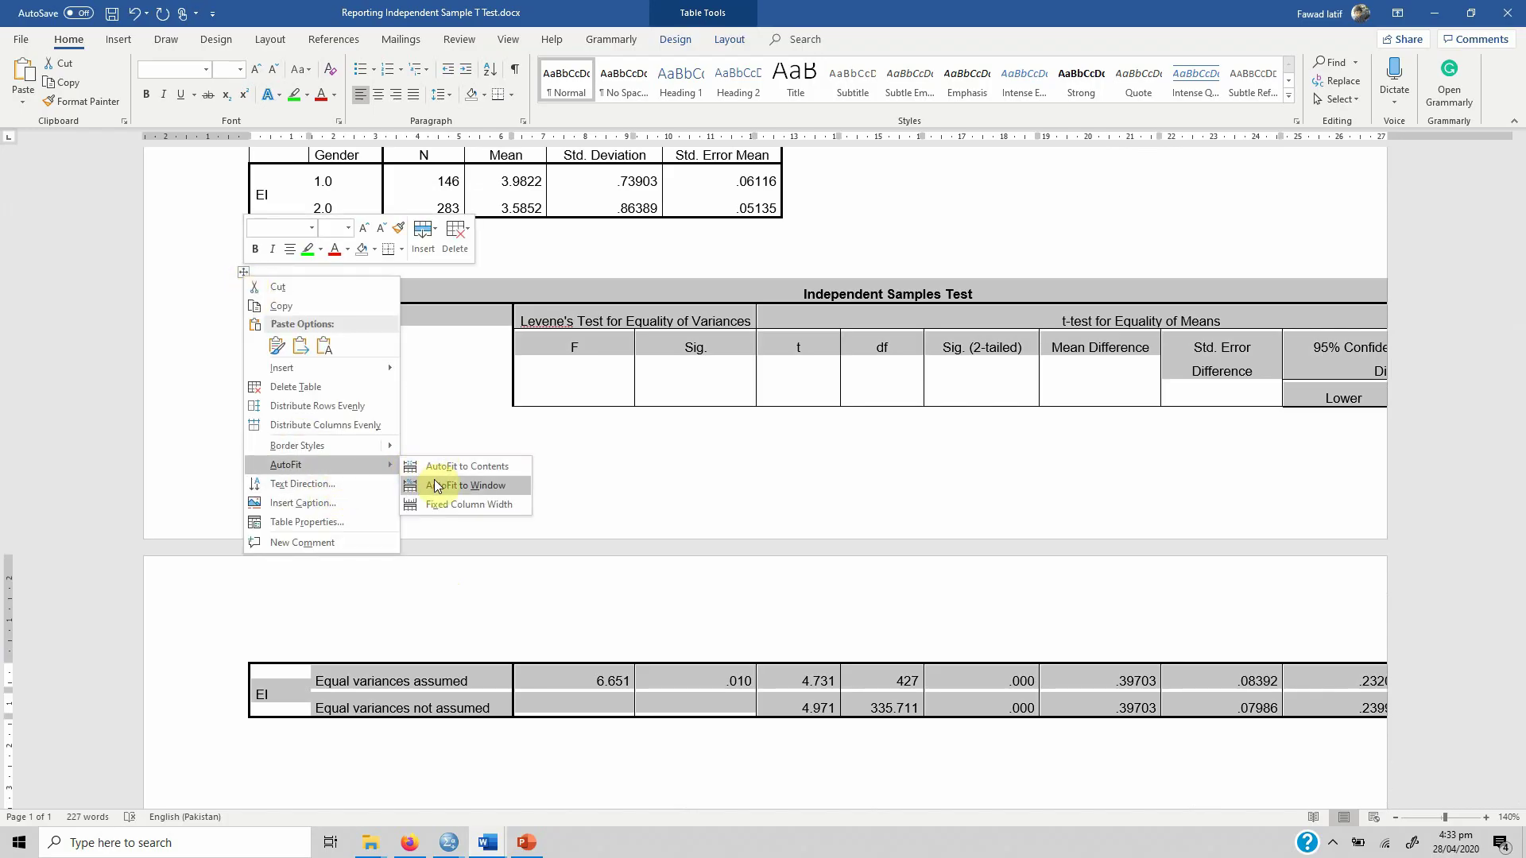
left_click(435, 483)
Review the two t-test reporting template paragraphs, one for a significant result and one for a non-significant result.
left_click_drag(1519, 413, 1519, 238)
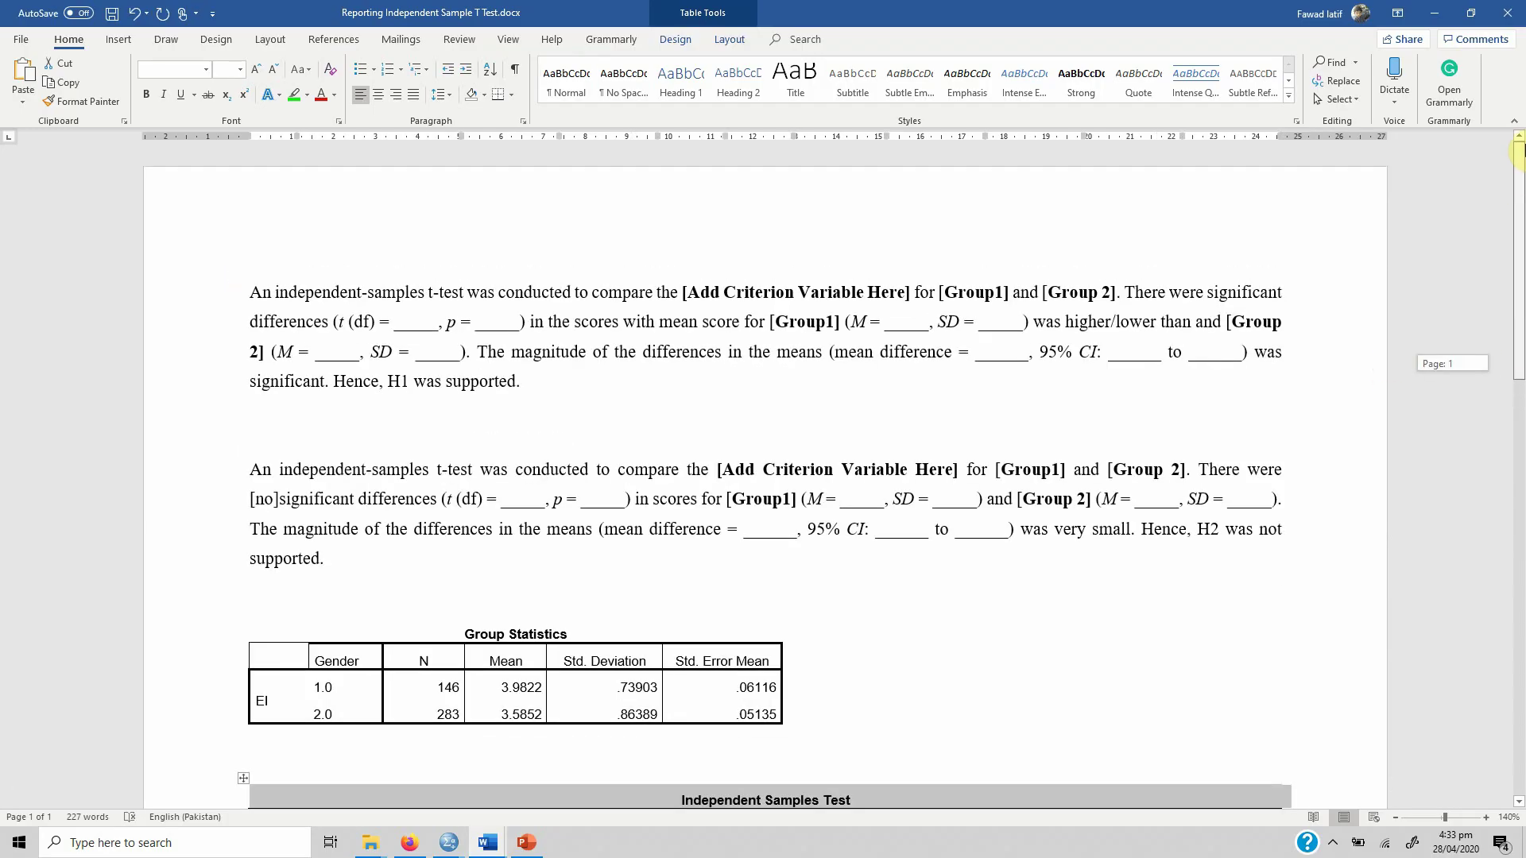
left_click(535, 385)
key("shift+Up")
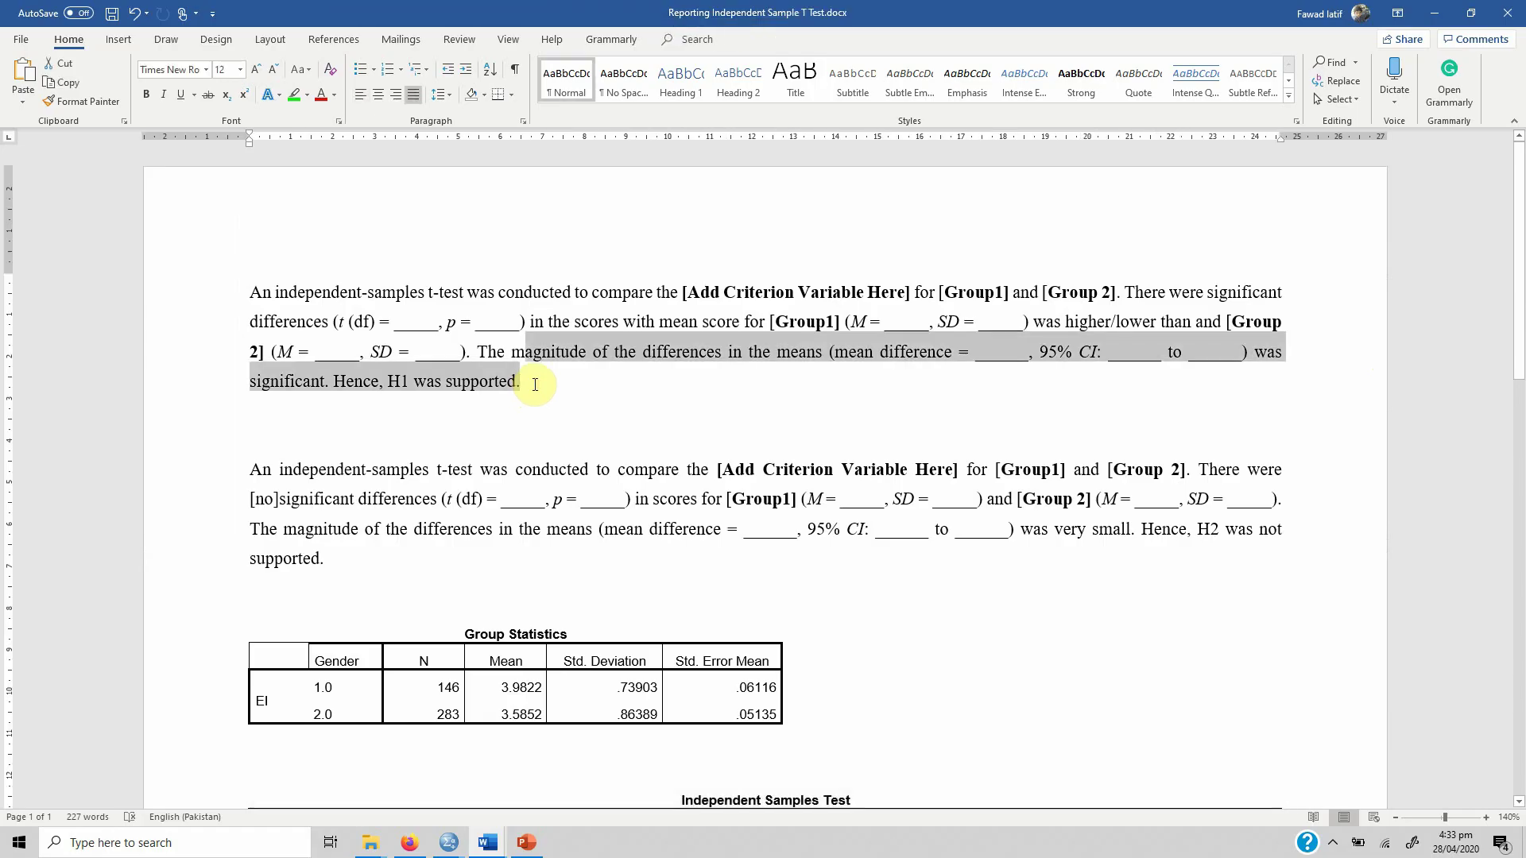
key("shift+Up")
key("shift+Up")
key("shift+Home")
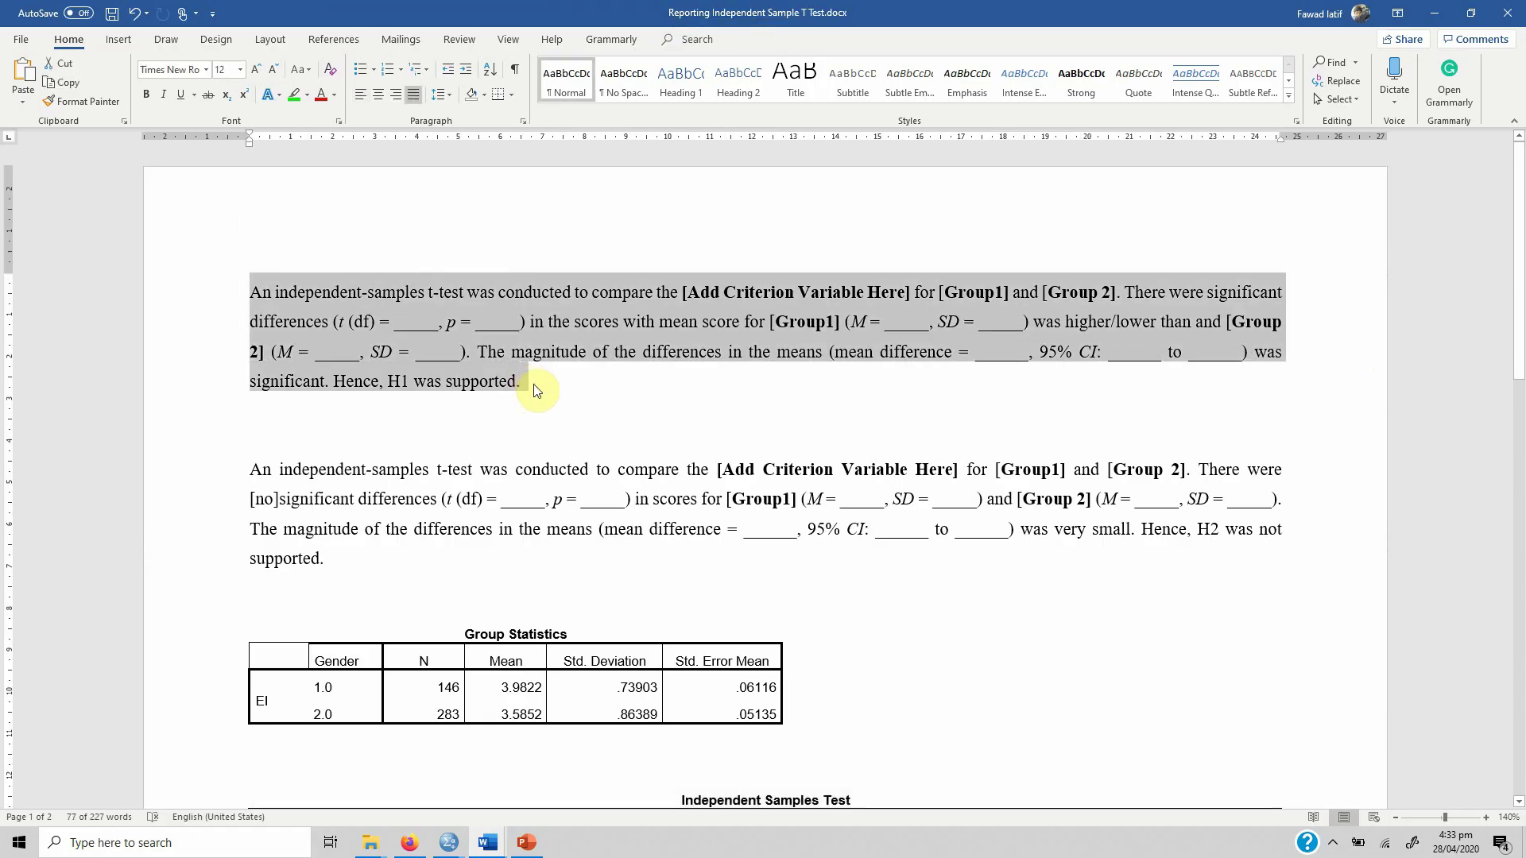
key("Down")
key("Down")
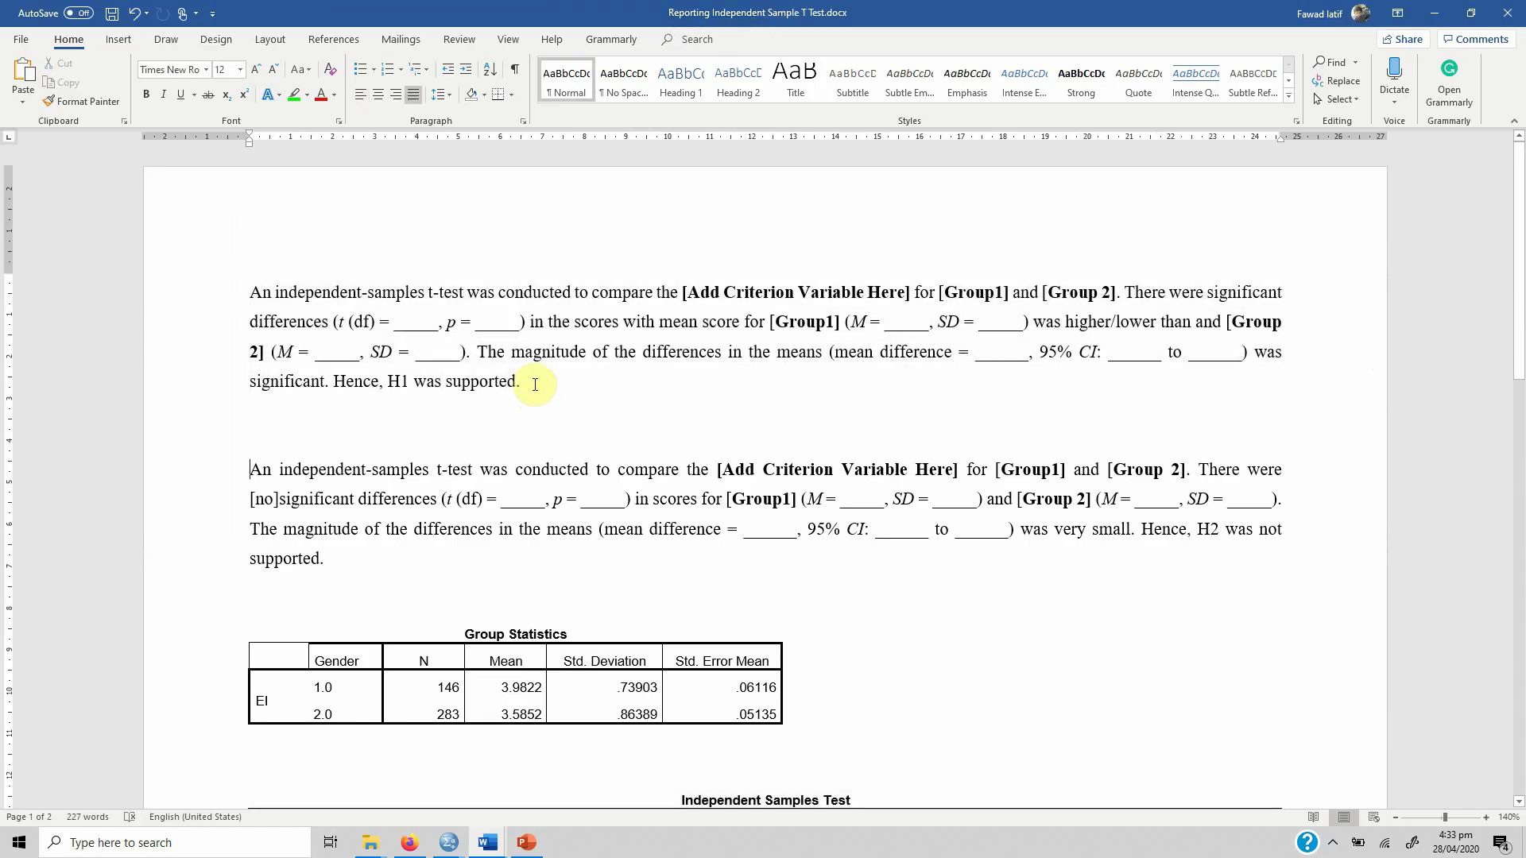
key("Home")
key("shift+Down")
key("shift+Down")
key("shift+Down")
key("shift+Down")
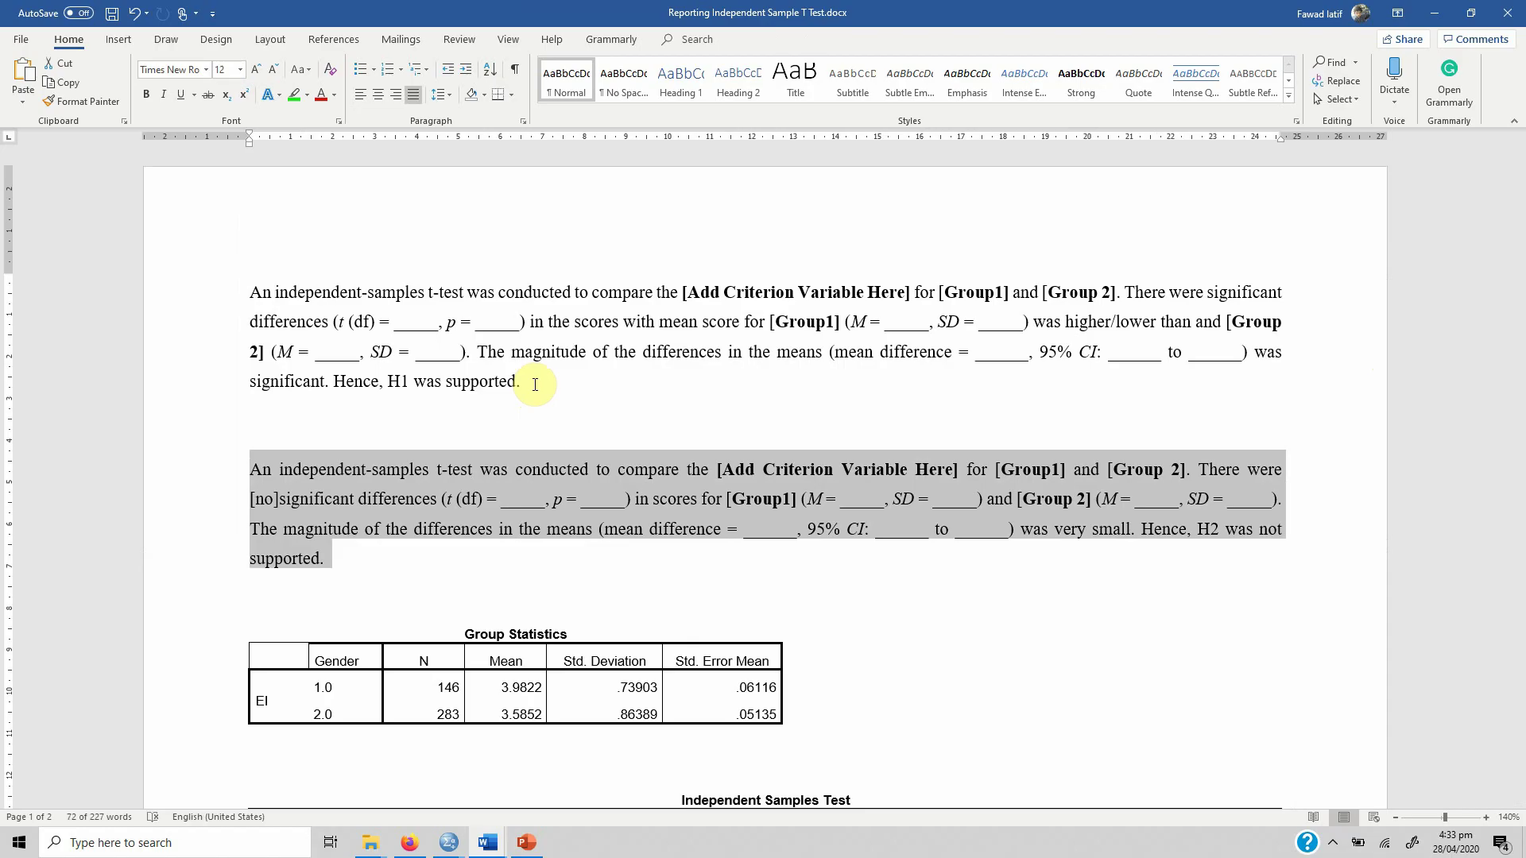
key("Up")
key("Up")
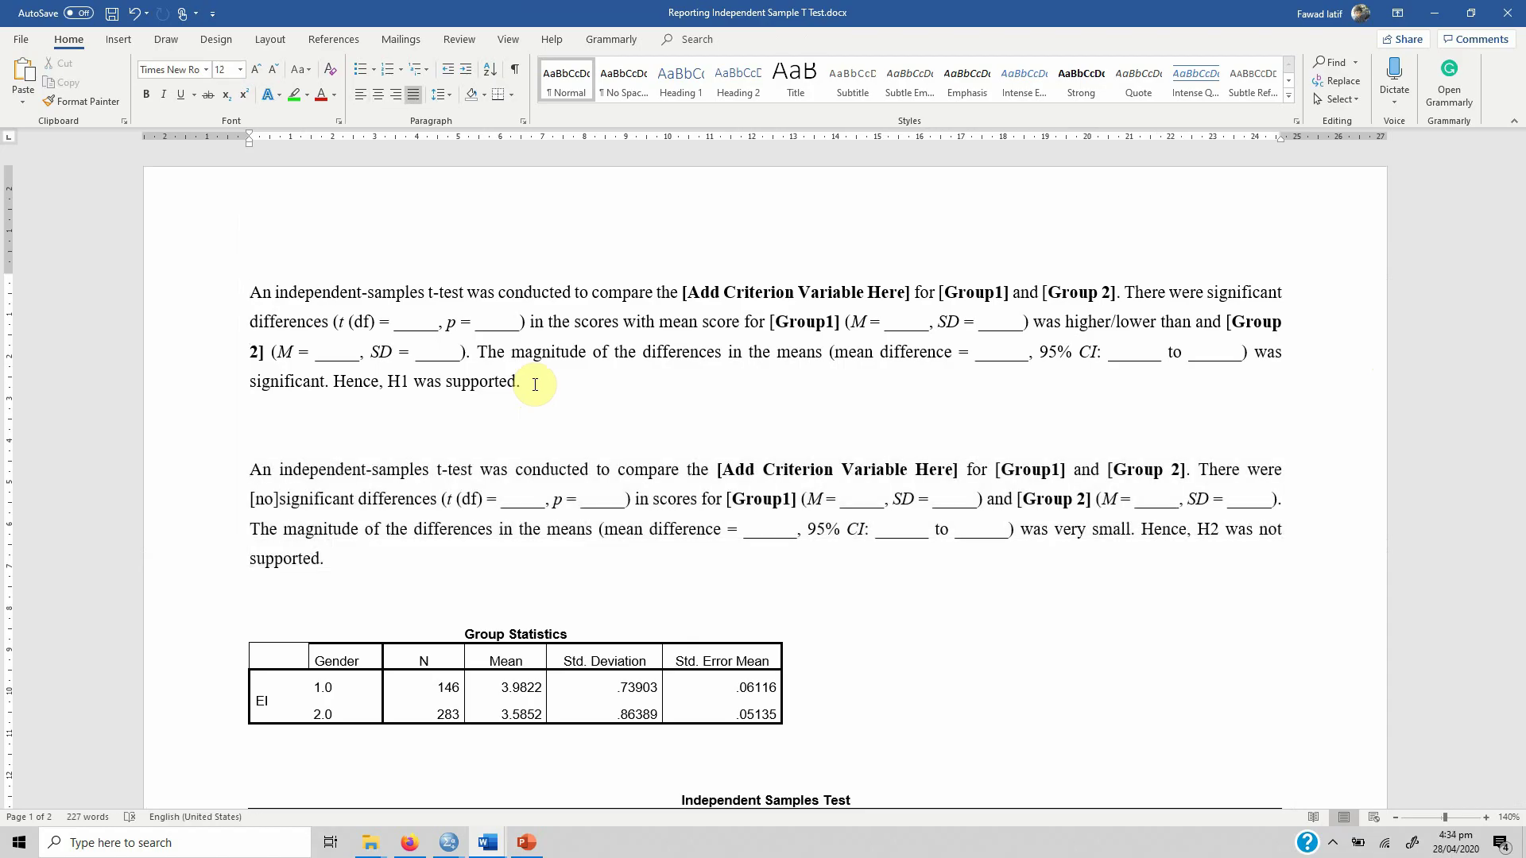
Add the line "H1: There is a significant difference in Entrepreneurial Intentions between Female and Male Respondents" above the first template paragraph.
key("ctrl+Up")
key("Return")
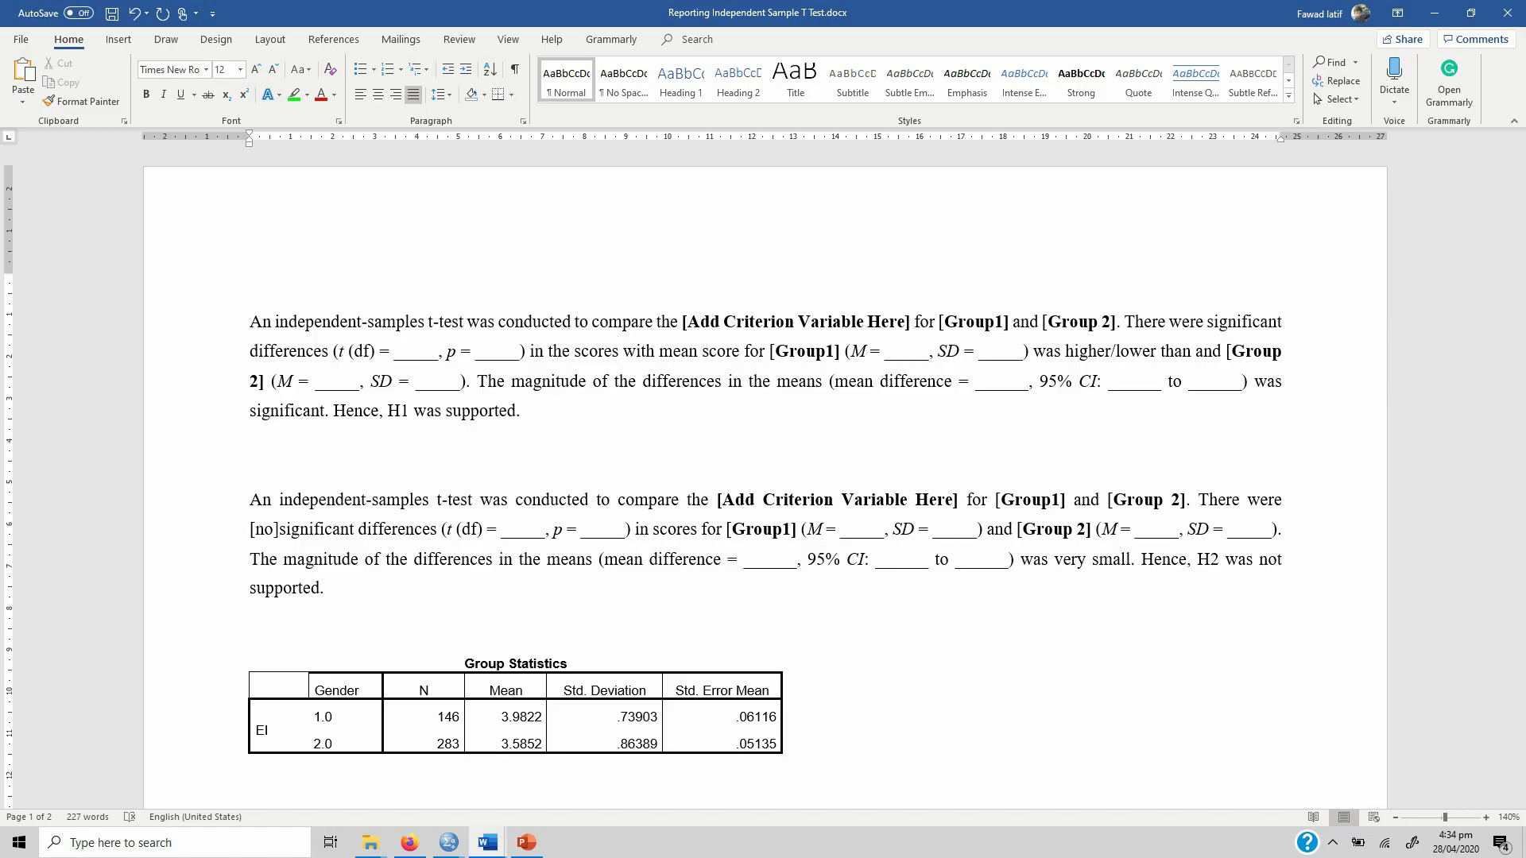
type("H1: There is a significant differenc")
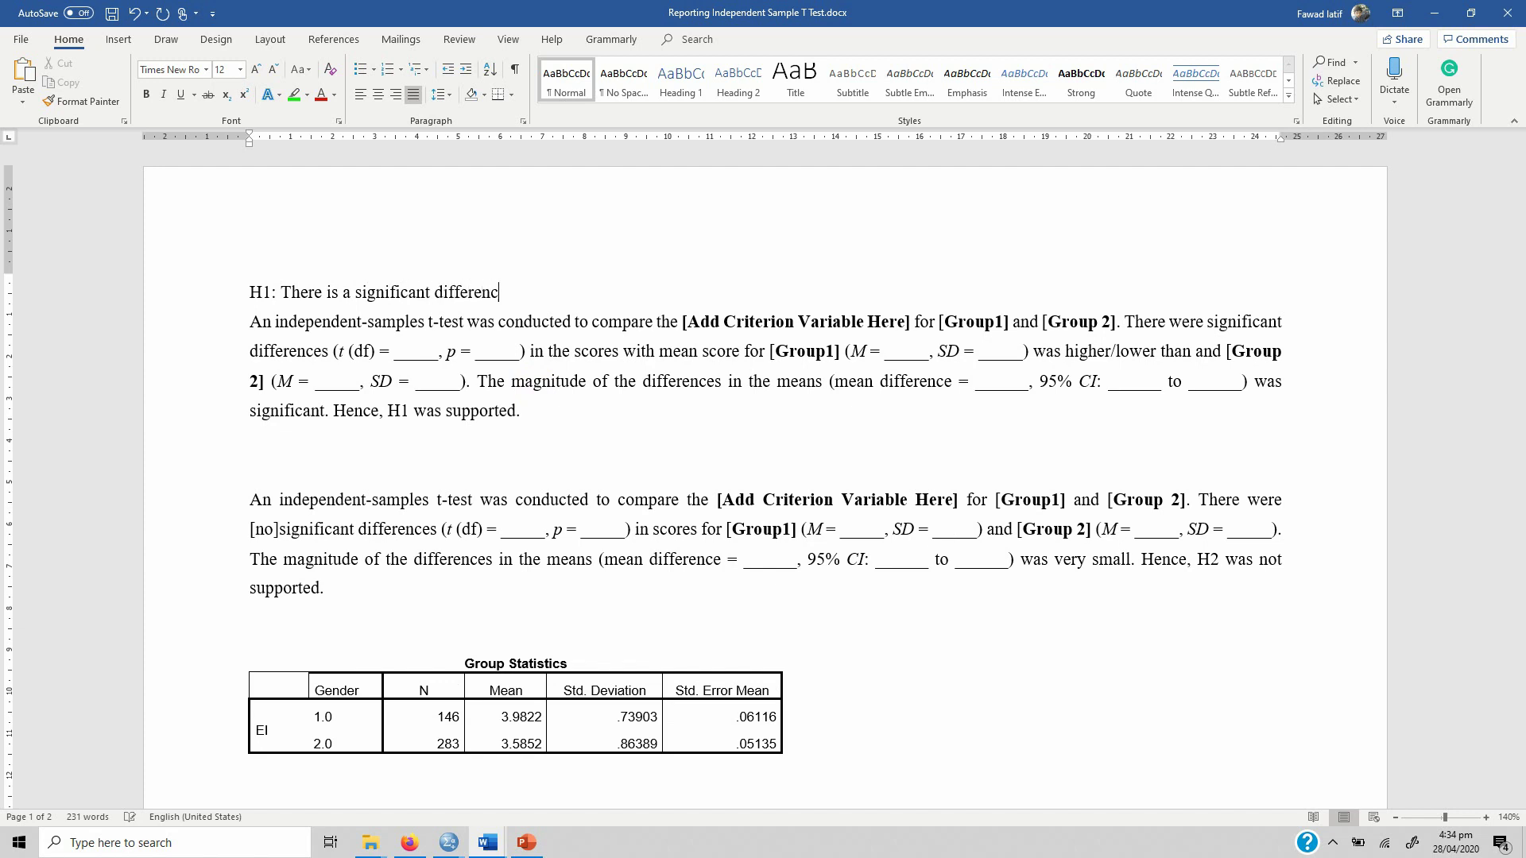
type("e in Entrepreneurial ")
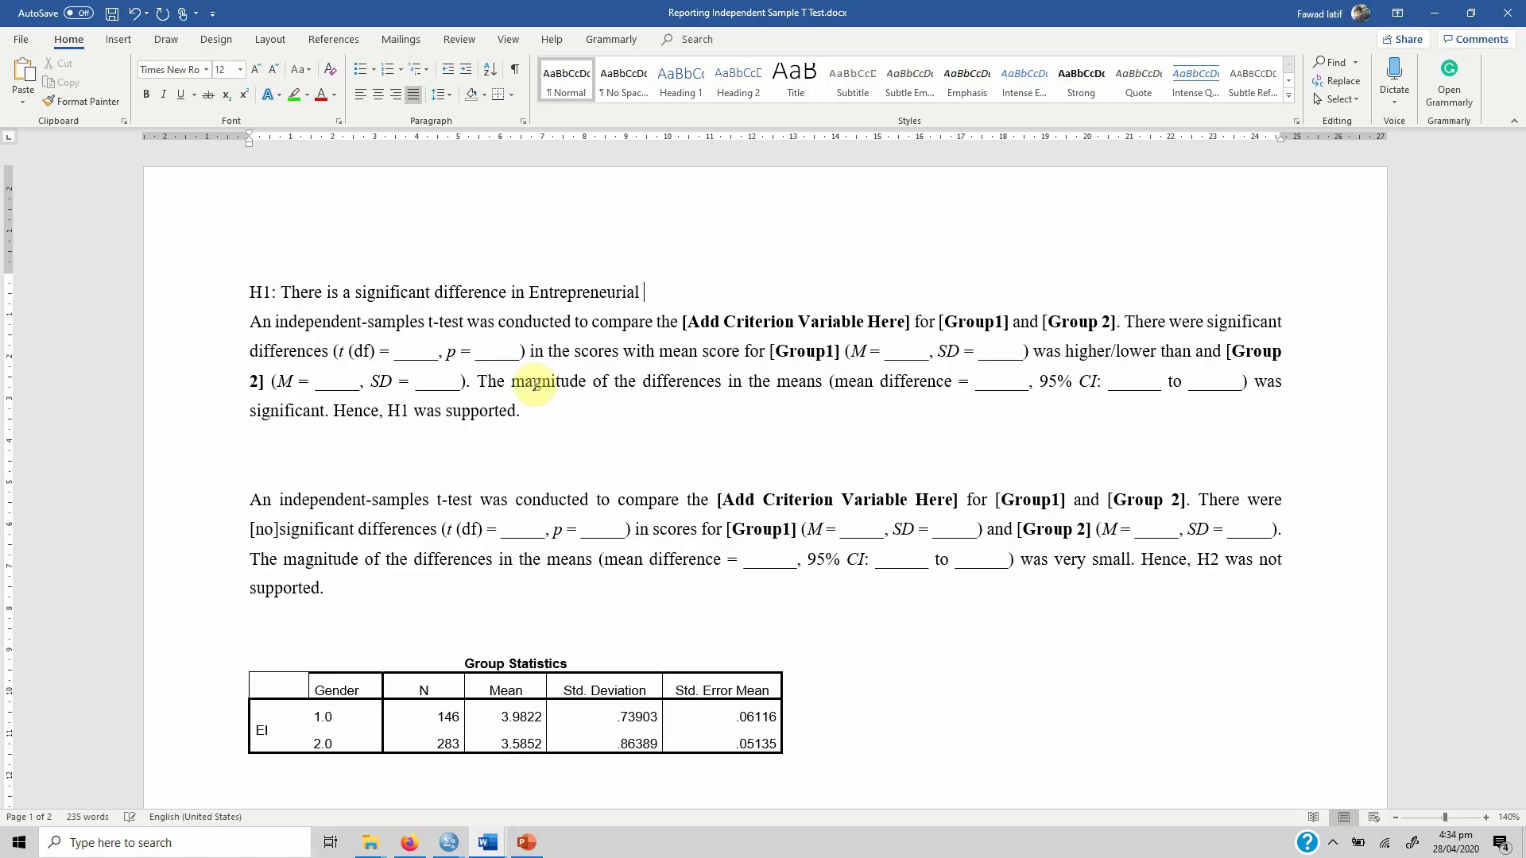
type("Intentions be")
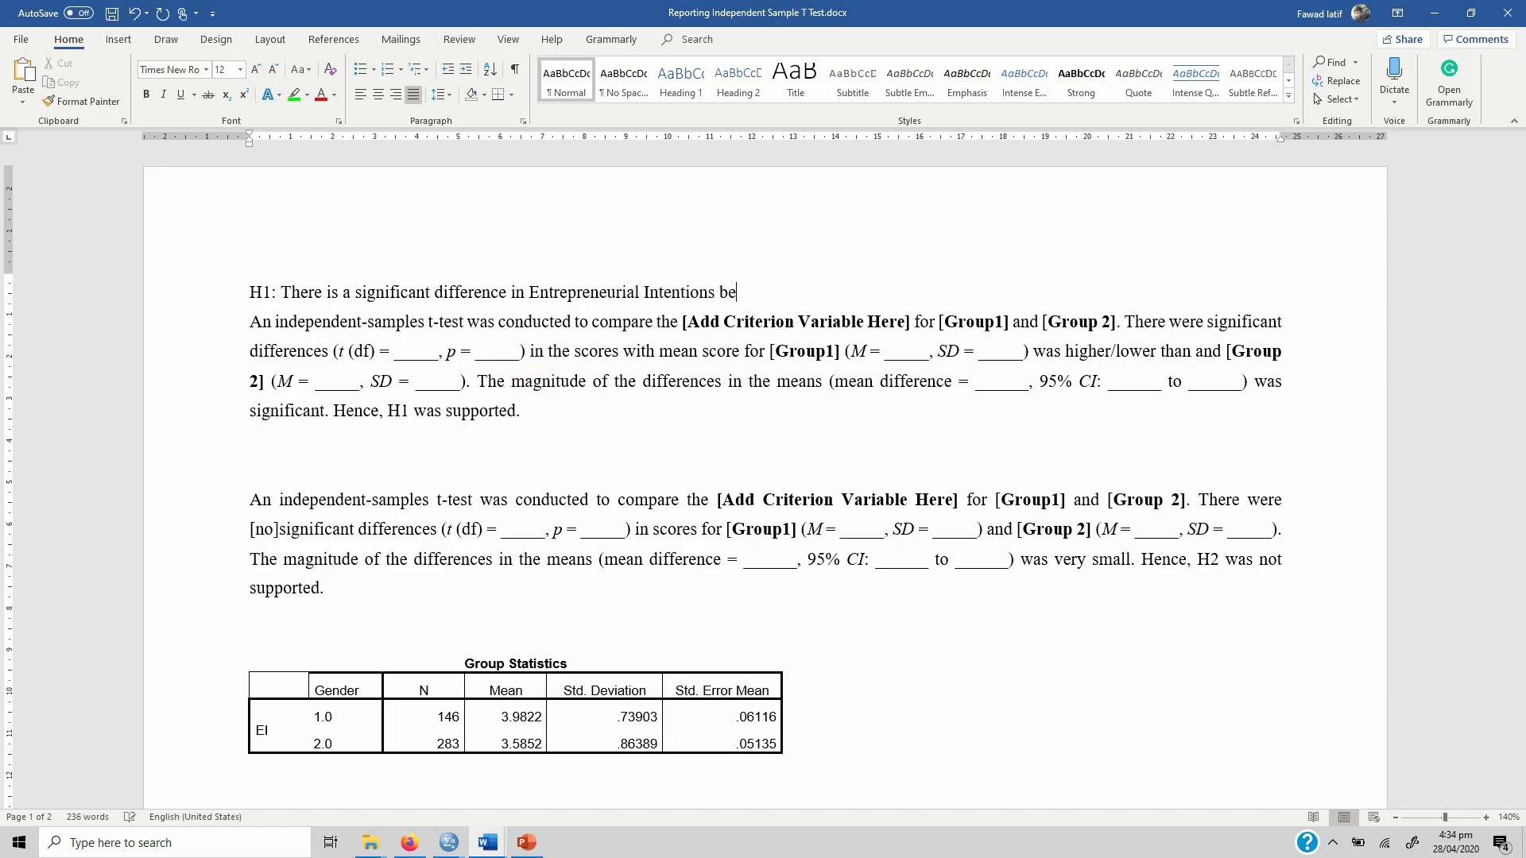
type("tween Female and Male Respondents")
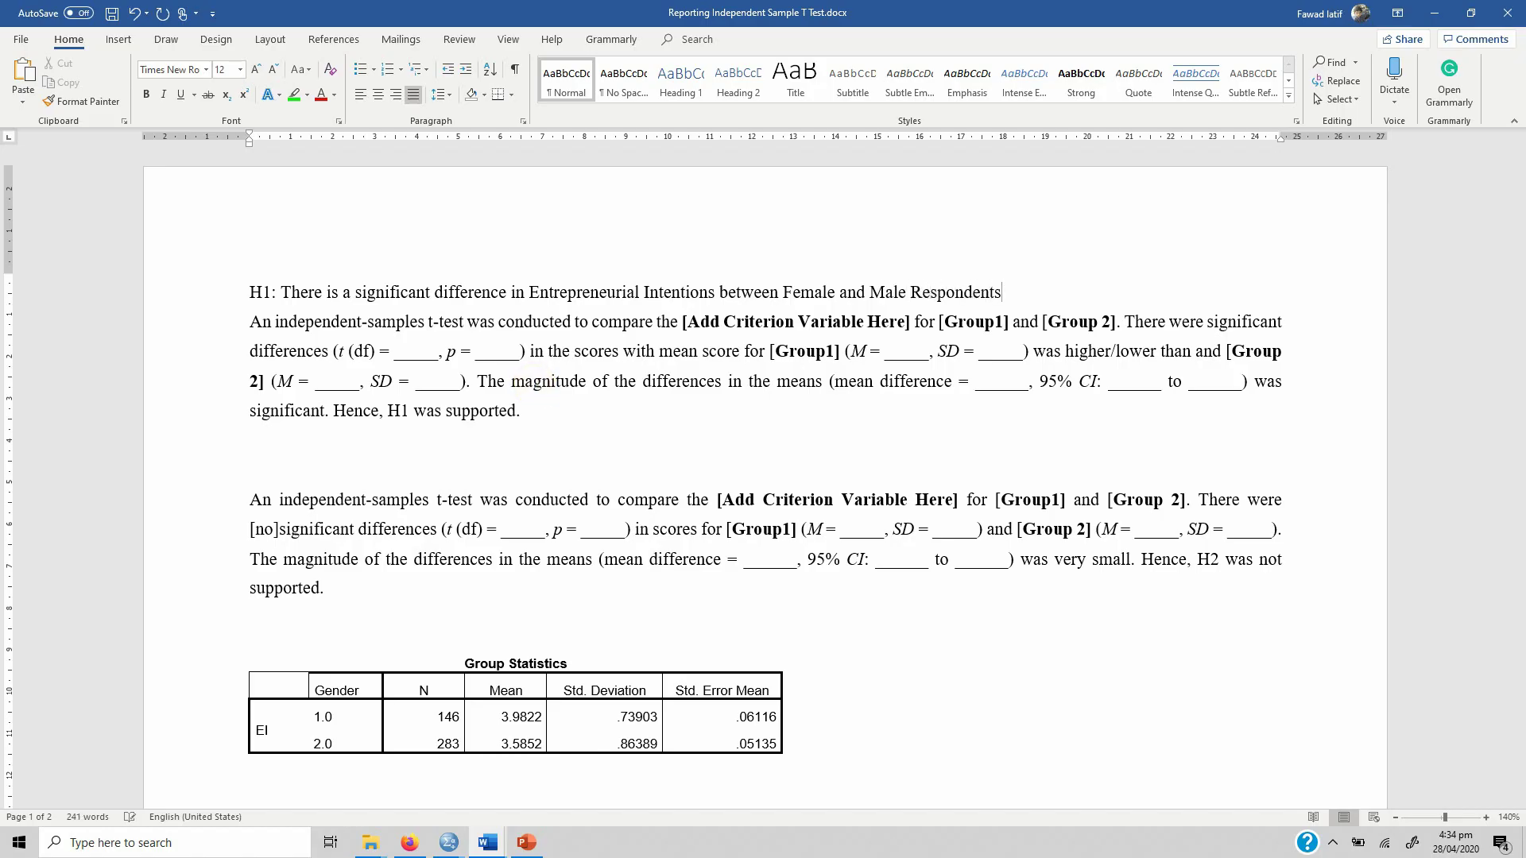
Replace the [Add Criterion Variable Here] placeholder in the first template paragraph with EI.
left_click(1005, 321)
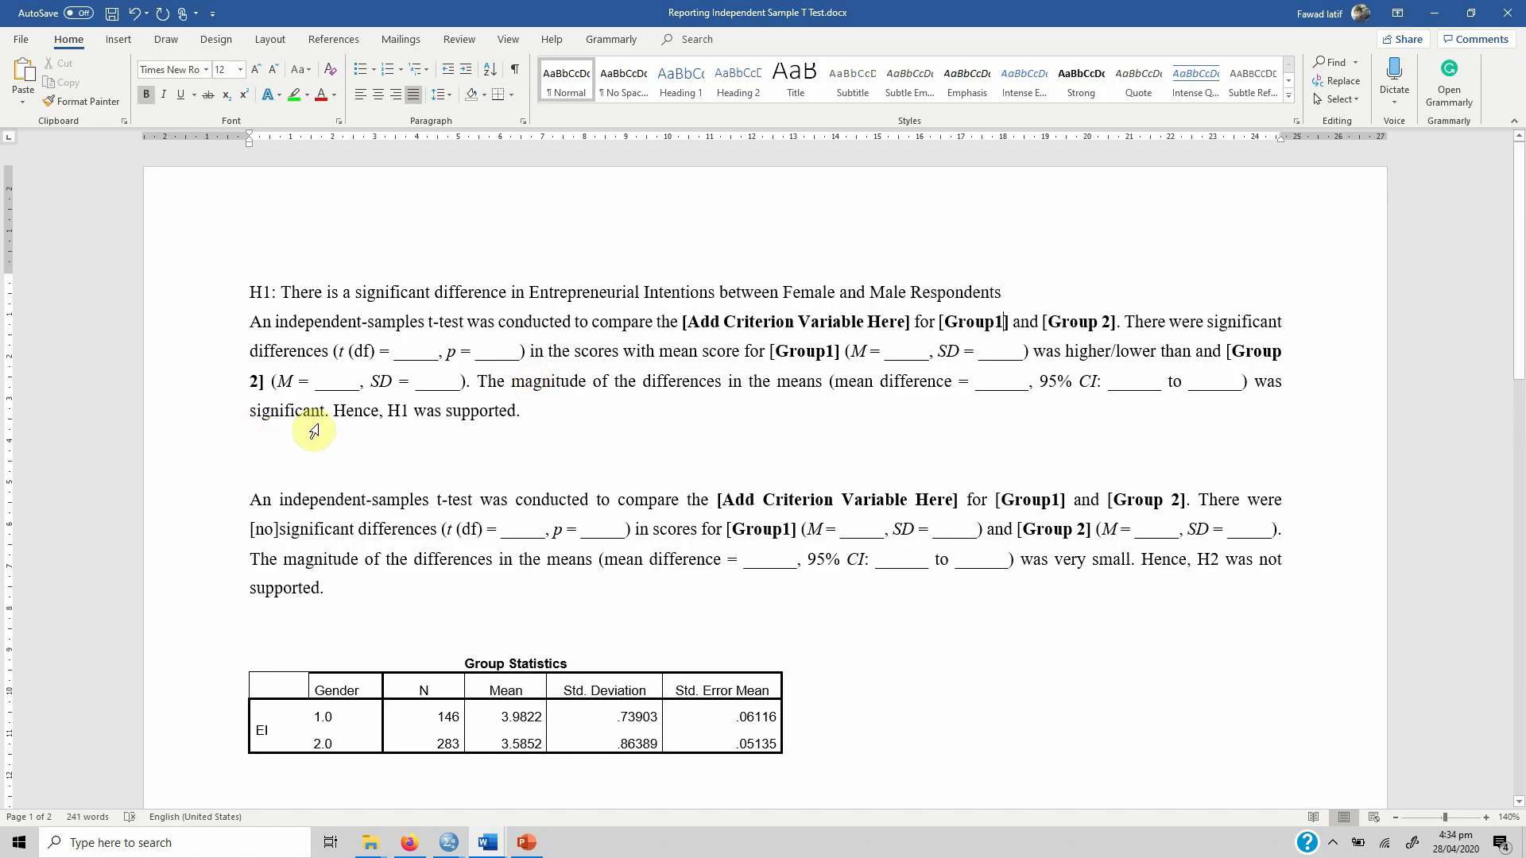
left_click(681, 321)
key("shift+Right")
key("shift+Right")
key("shift+Right")
key("shift+Right")
key("shift+Right")
key("shift+Right")
key("shift+Right")
key("shift+Right")
key("shift+Right")
key("shift+Right")
key("shift+Right")
key("shift+Right")
key("shift+Right")
key("shift+Right")
key("shift+Right")
key("shift+Right")
key("shift+Right")
key("shift+Right")
key("shift+Right")
key("shift+Right")
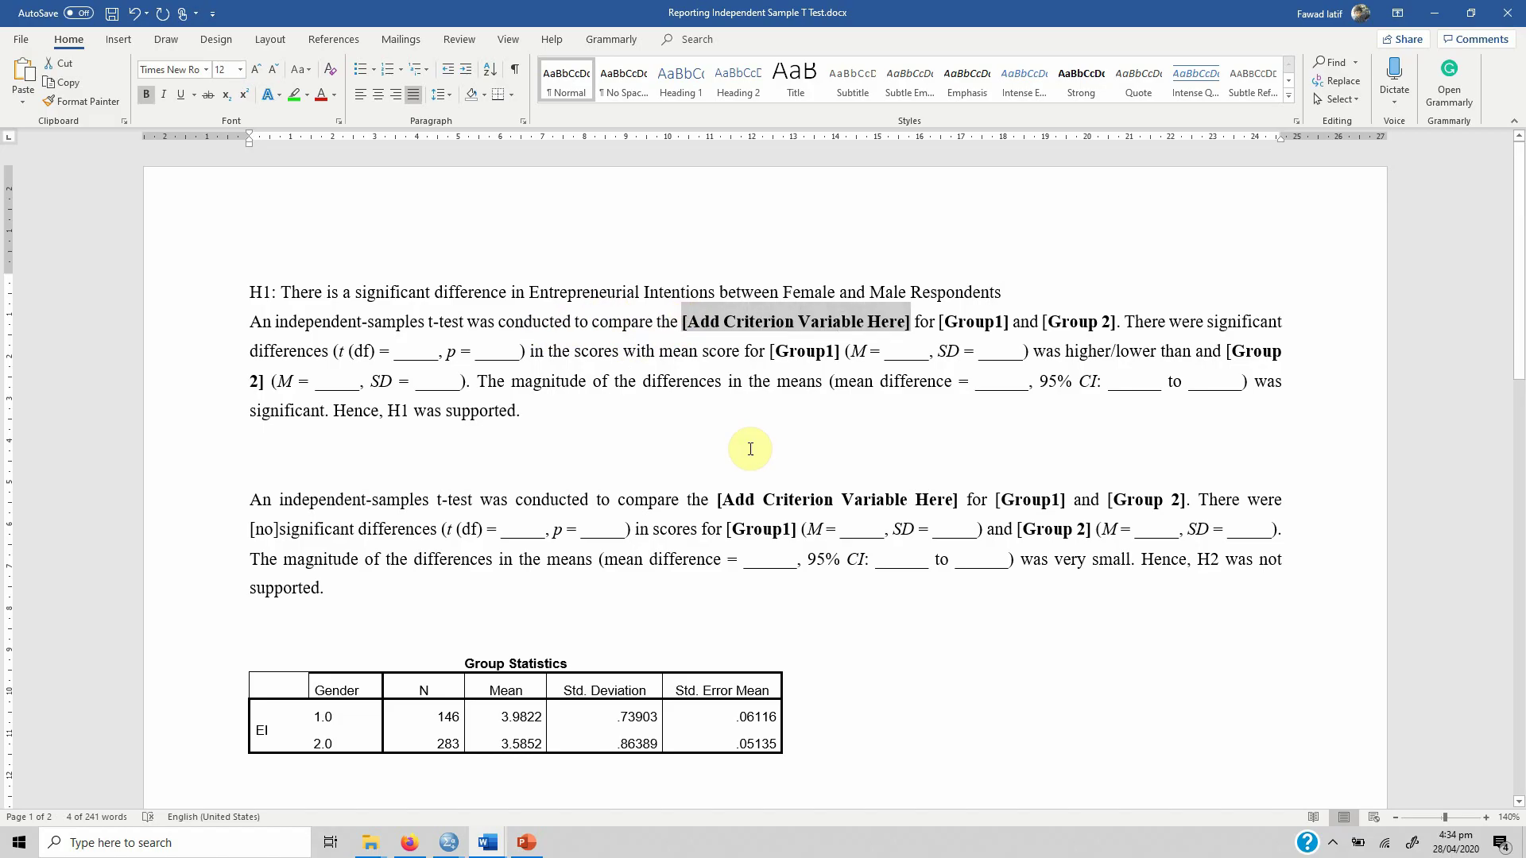
type("EI for ")
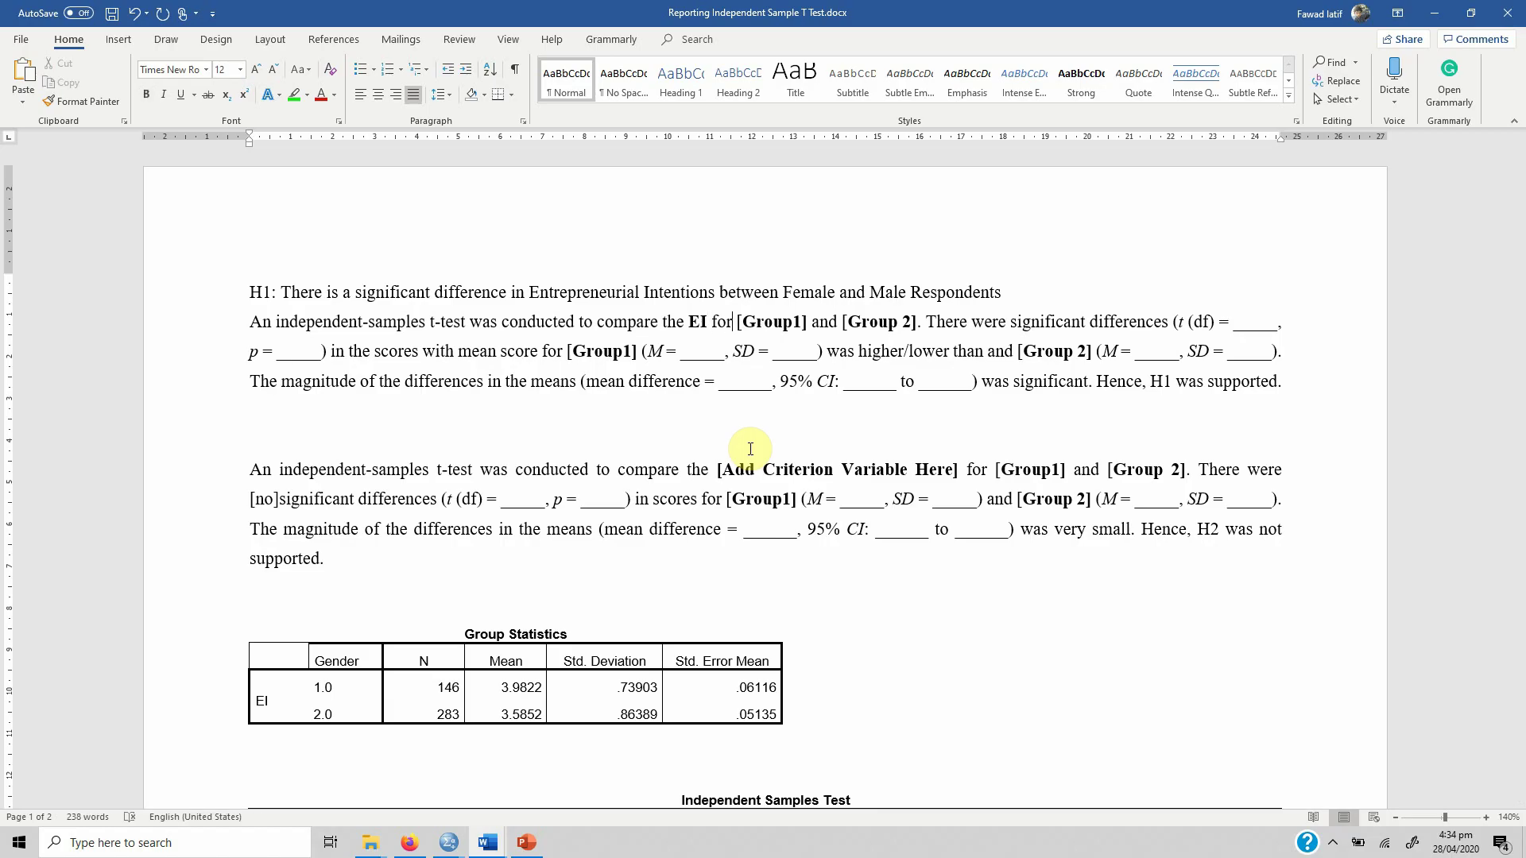
Replace the [Group1] placeholder in the first paragraph's opening sentence with Female.
type("Female")
key("shift+Right")
key("shift+Right")
key("shift+Right")
key("shift+Right")
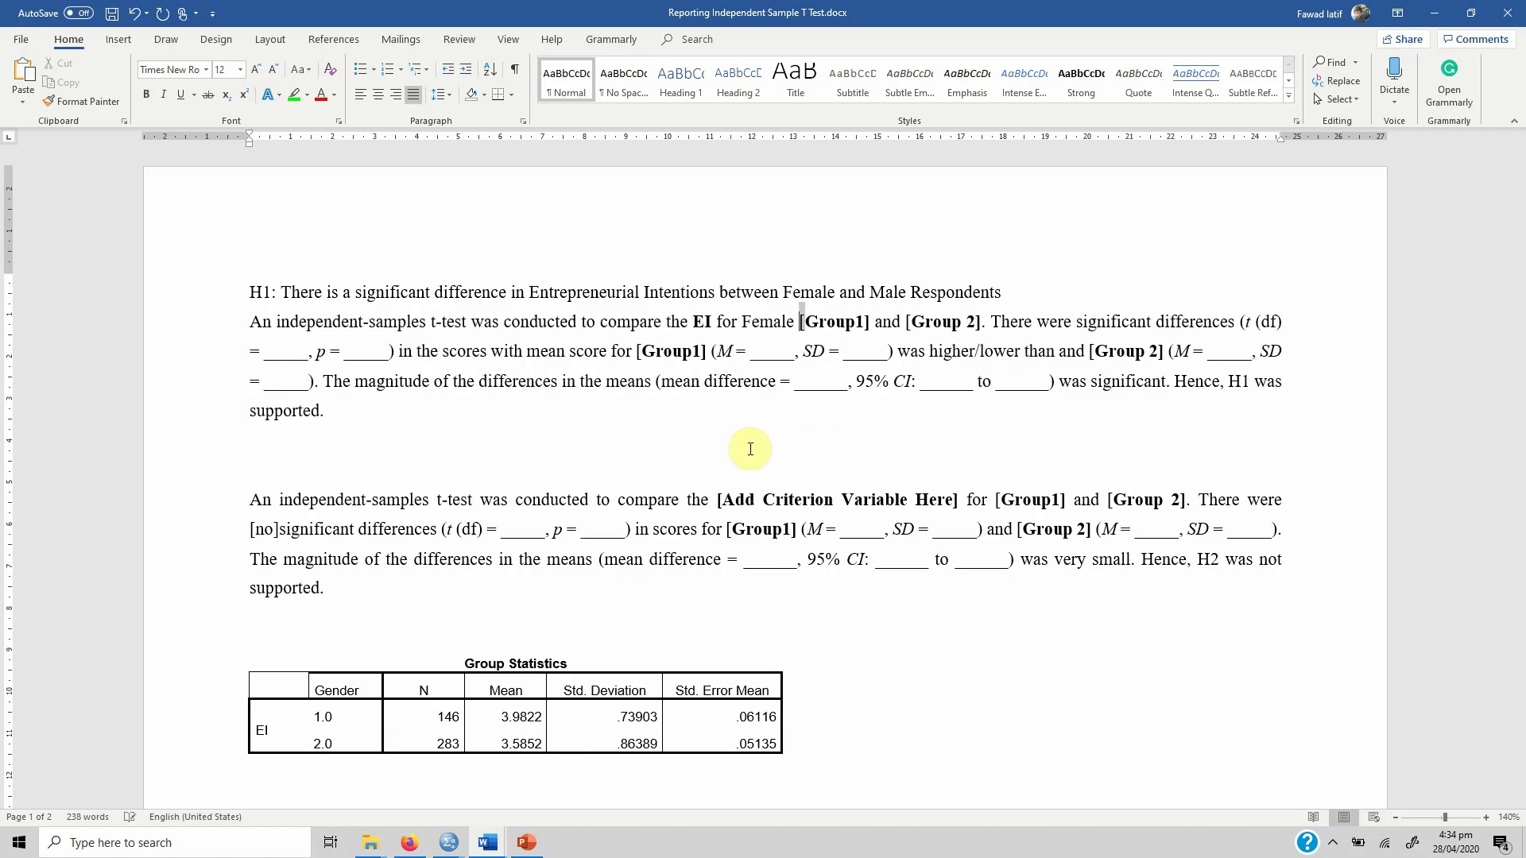
key("shift+Right")
key("shift+Right")
key("shift+Right")
key("shift+Right")
key("BackSpace")
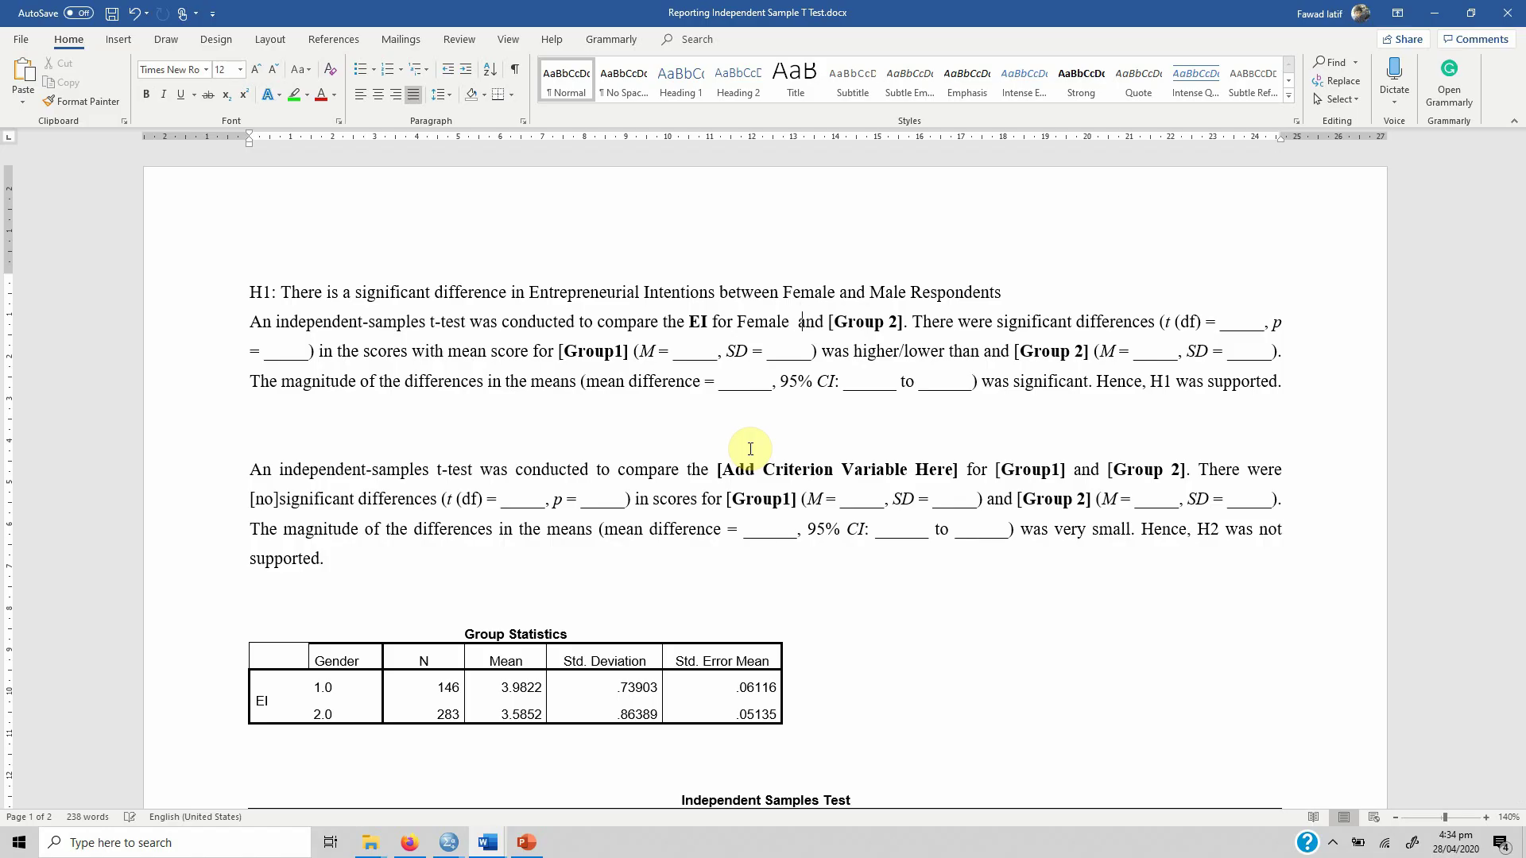
Replace the [Group 2] placeholder in the first paragraph's opening sentence with "Male respondents".
key("Right")
key("Right")
key("Right")
key("Right")
key("Right")
type("Male respondent")
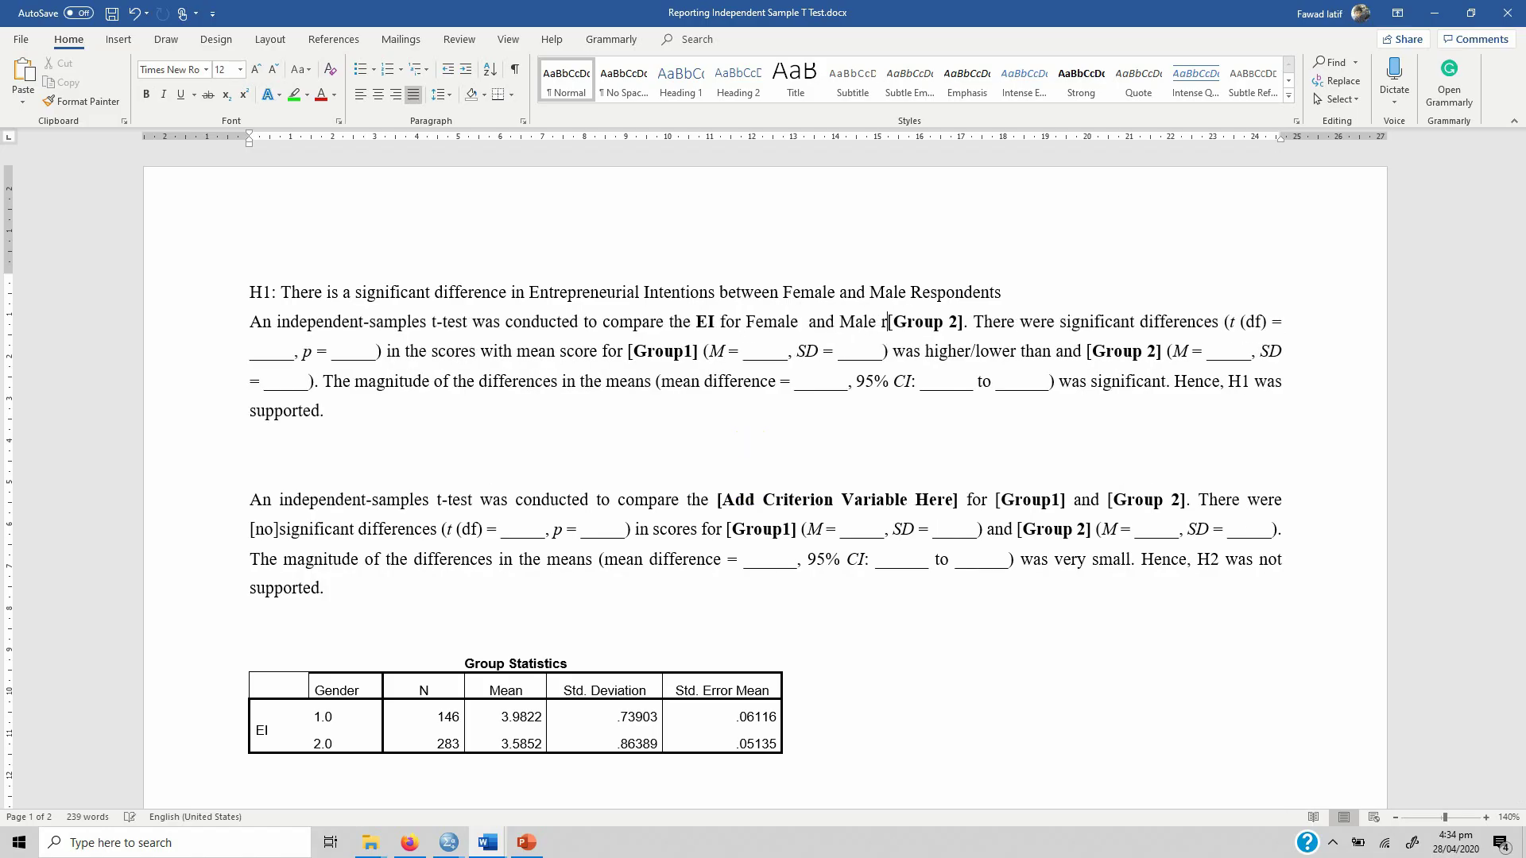
key("shift+Right")
key("shift+Right")
key("shift+Right")
key("shift+Right")
key("shift+Right")
key("shift+Right")
key("shift+Right")
key("shift+Right")
key("shift+Right")
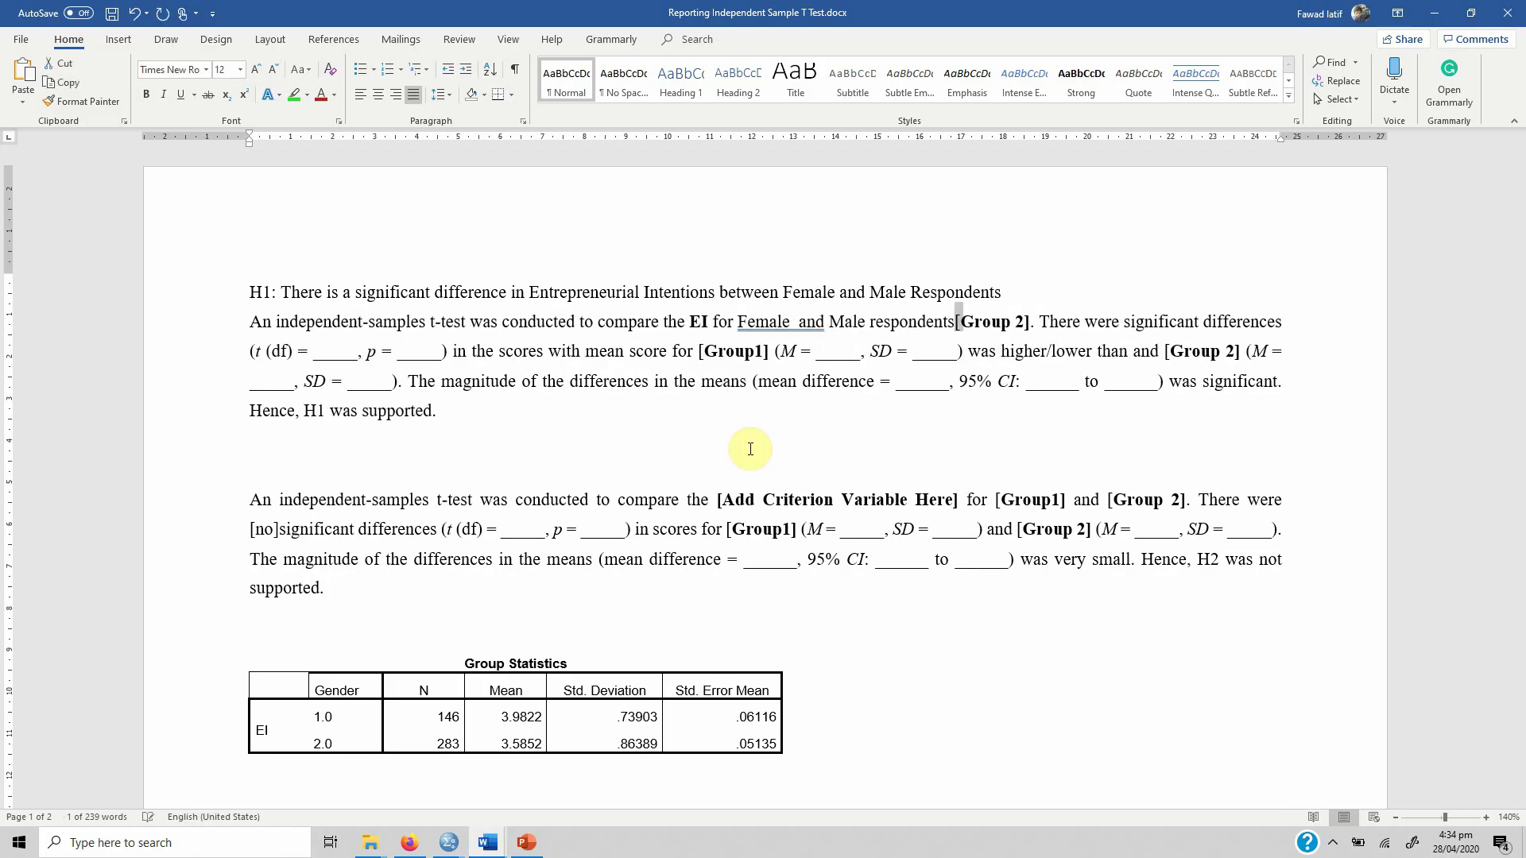
type("s")
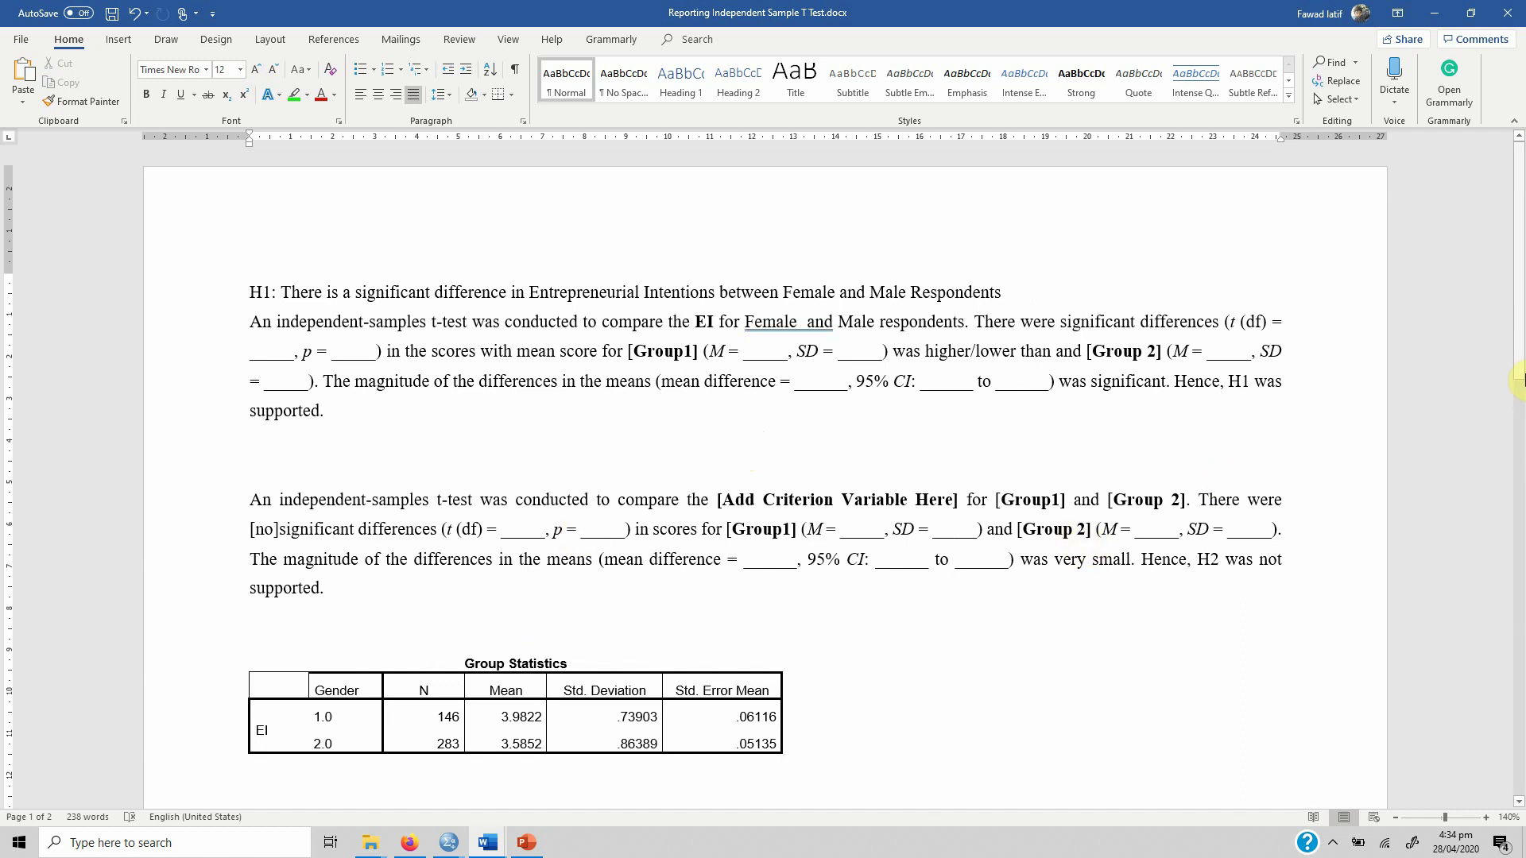
Delete the extra blank lines above and below the second template paragraph and remove the Group Statistics table's title row.
left_click_drag(1518, 310, 1513, 411)
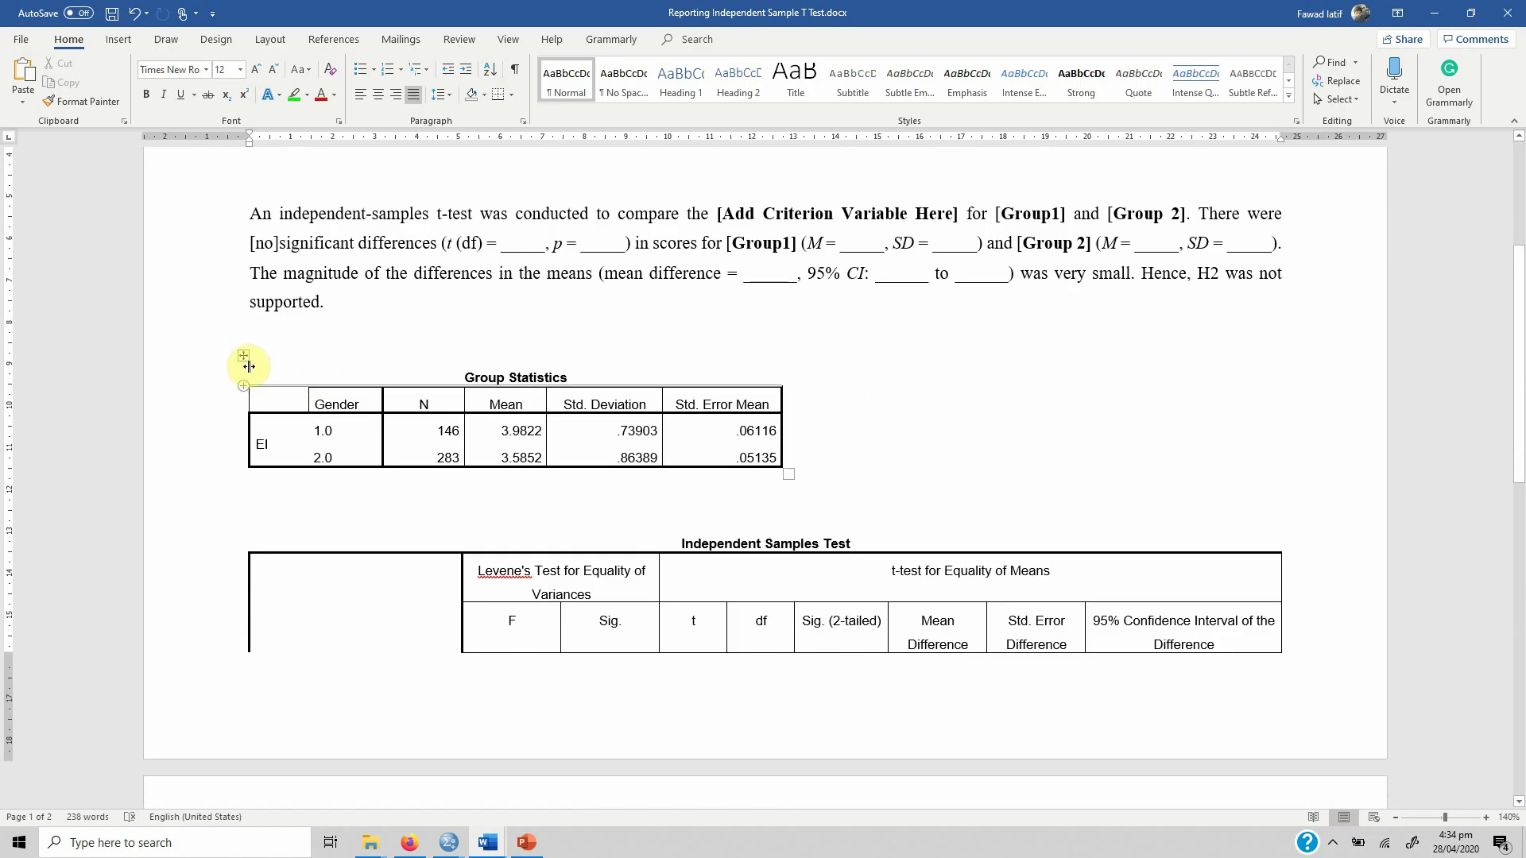
left_click(357, 172)
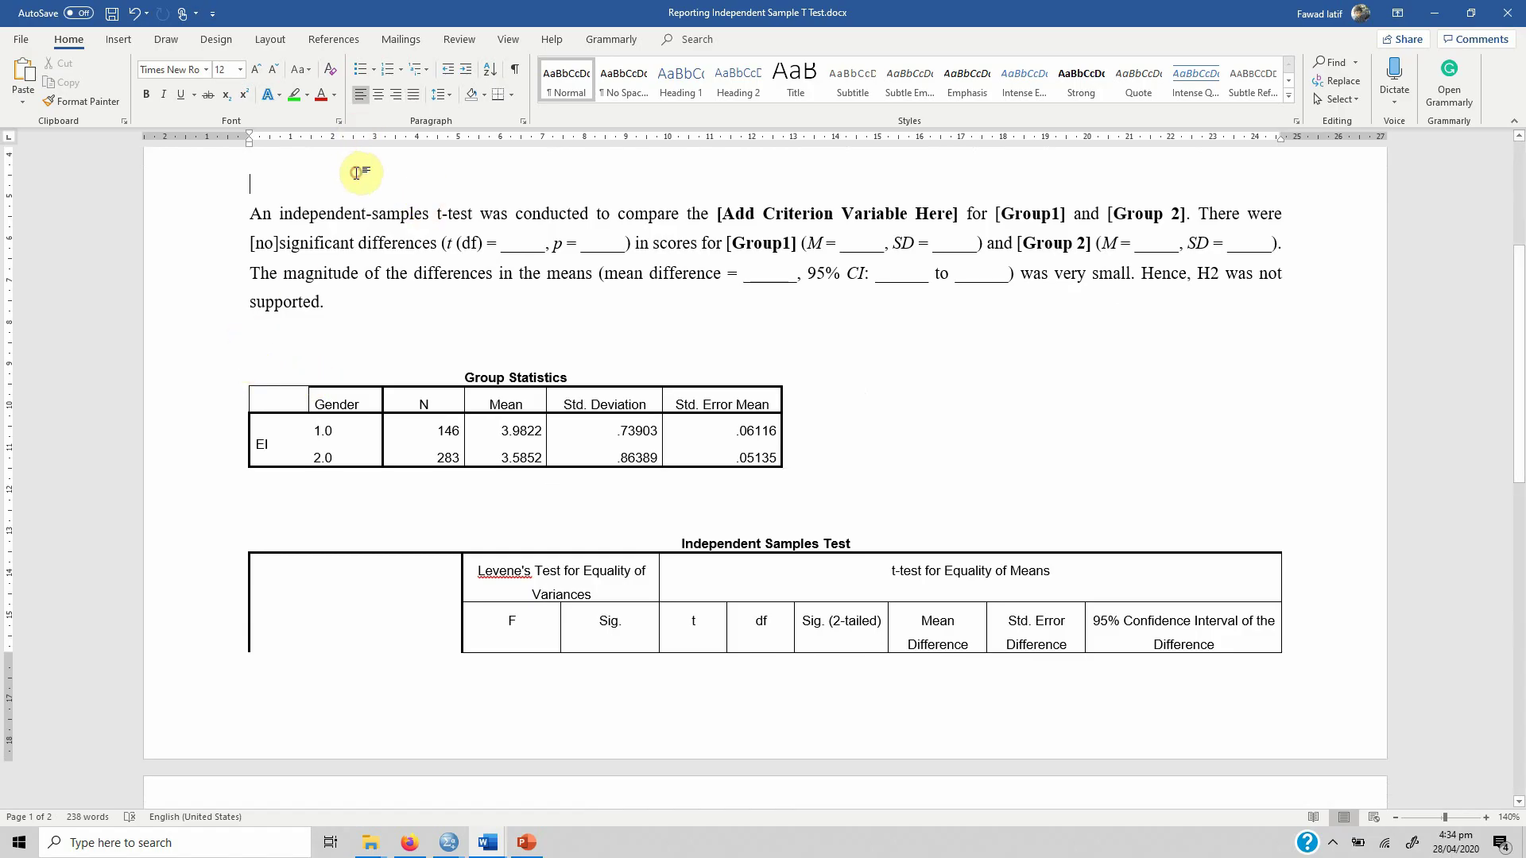
key("Delete")
key("Down")
key("Down")
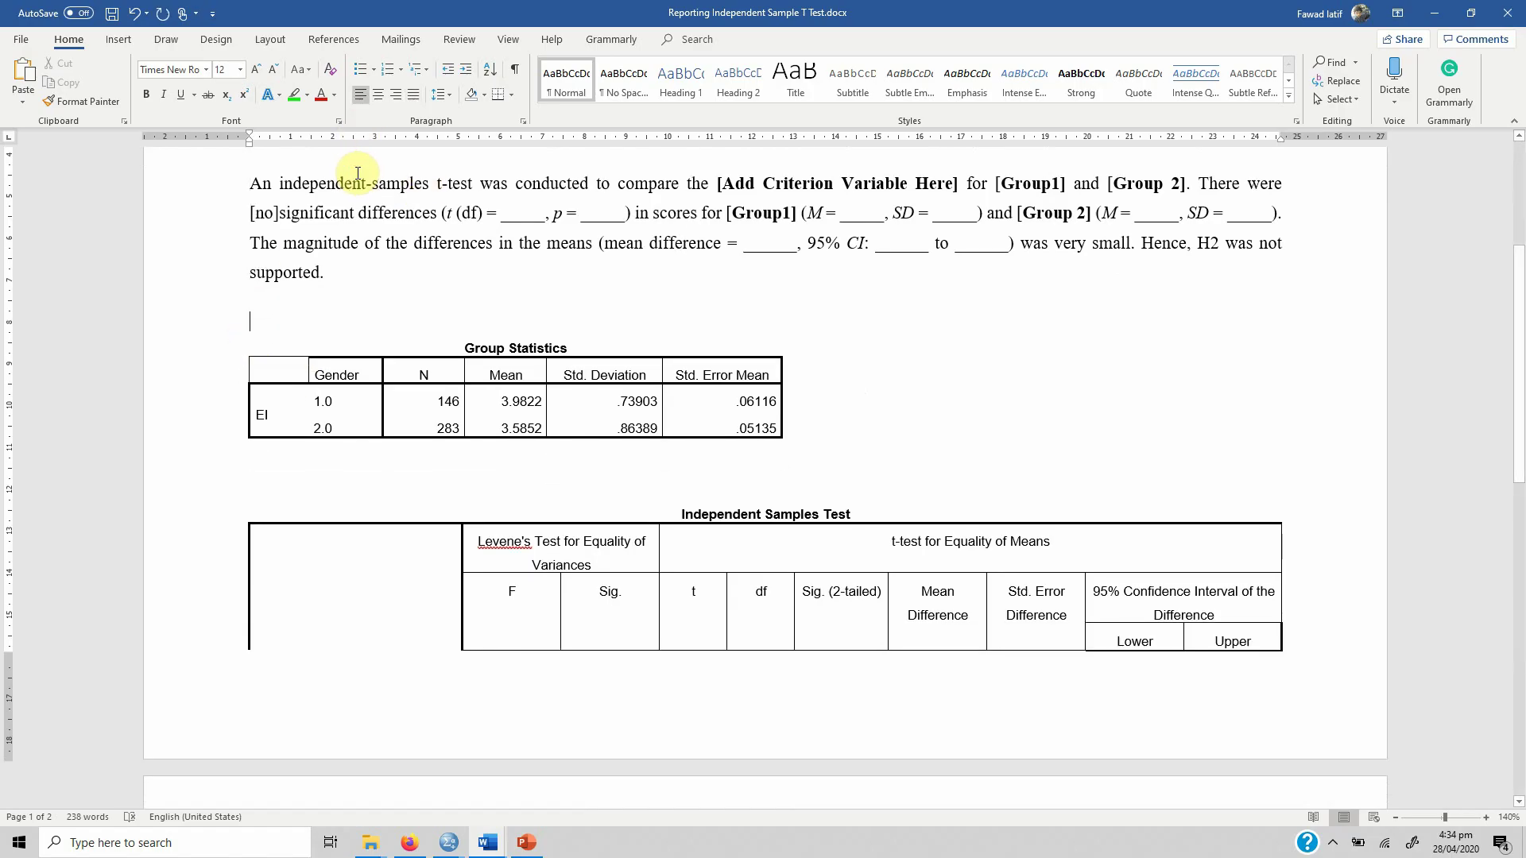
key("Delete")
key("shift+End")
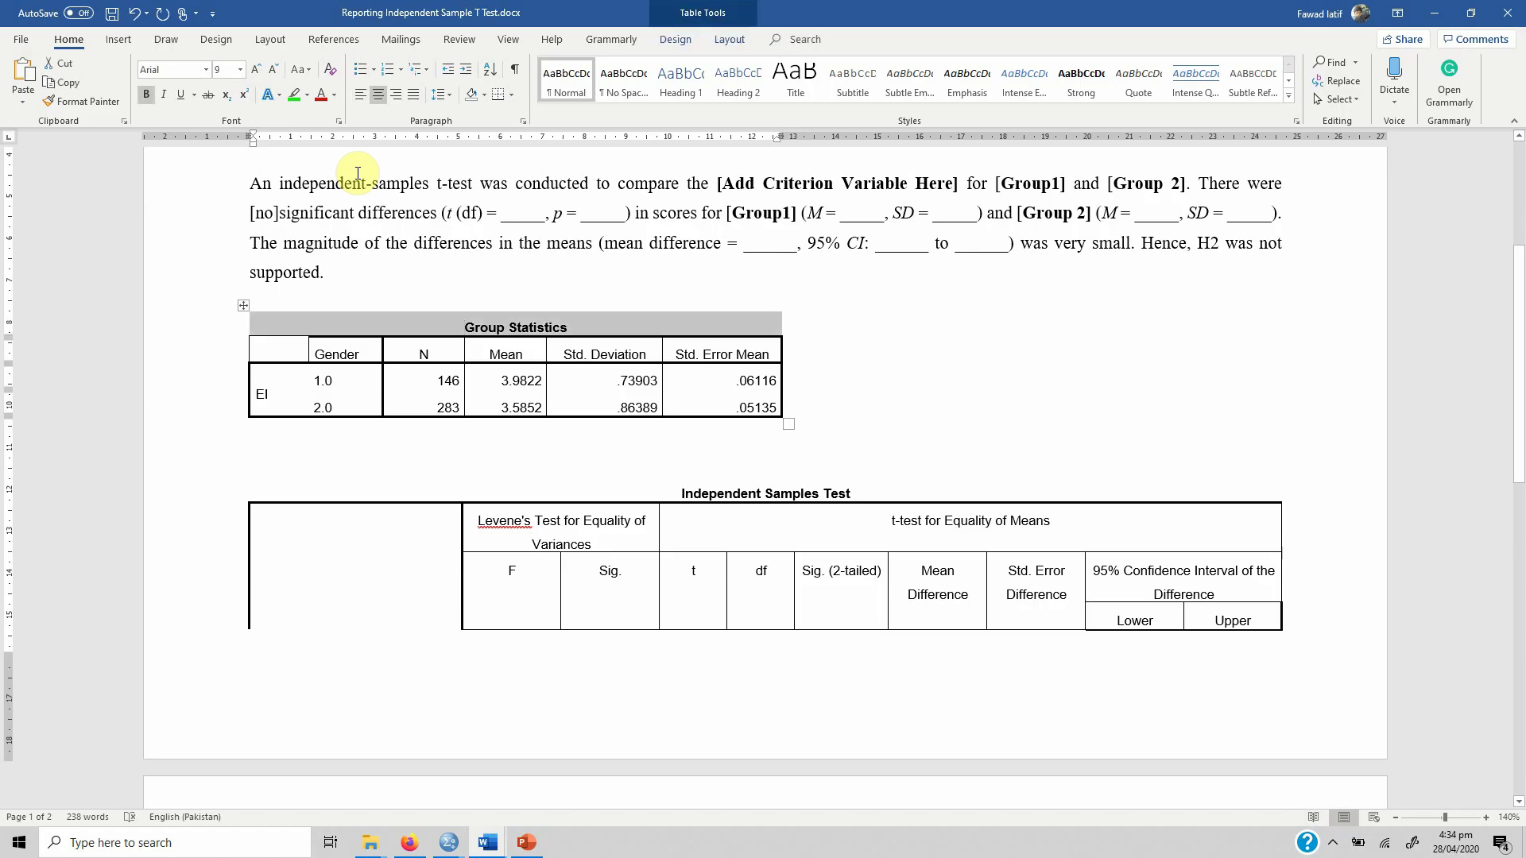
key("BackSpace")
key("Down")
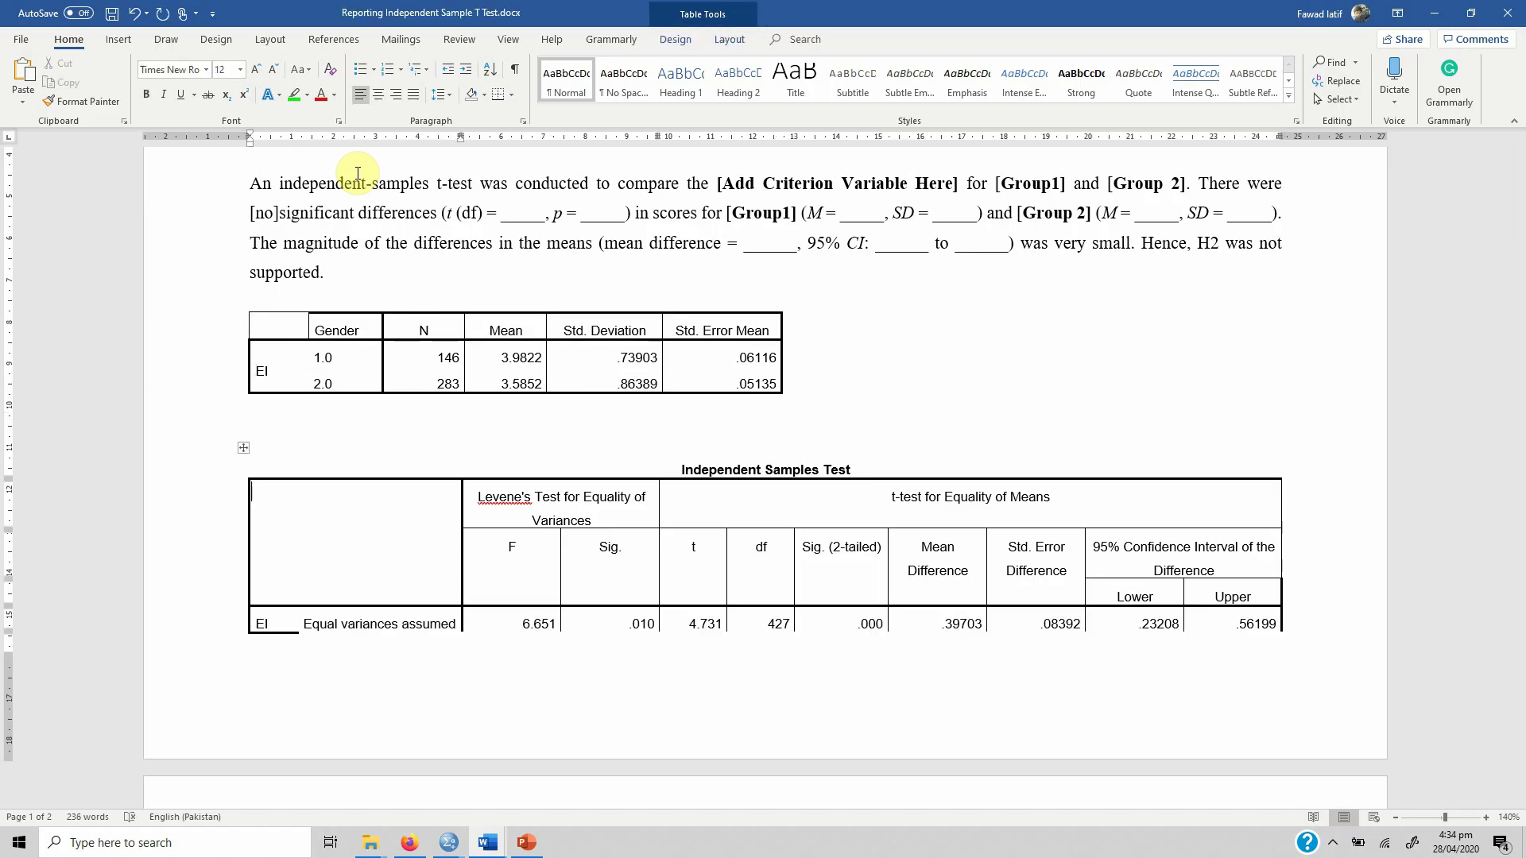
Apply all borders to the entire Independent Samples Test table.
scroll(350, 167, "down", 3)
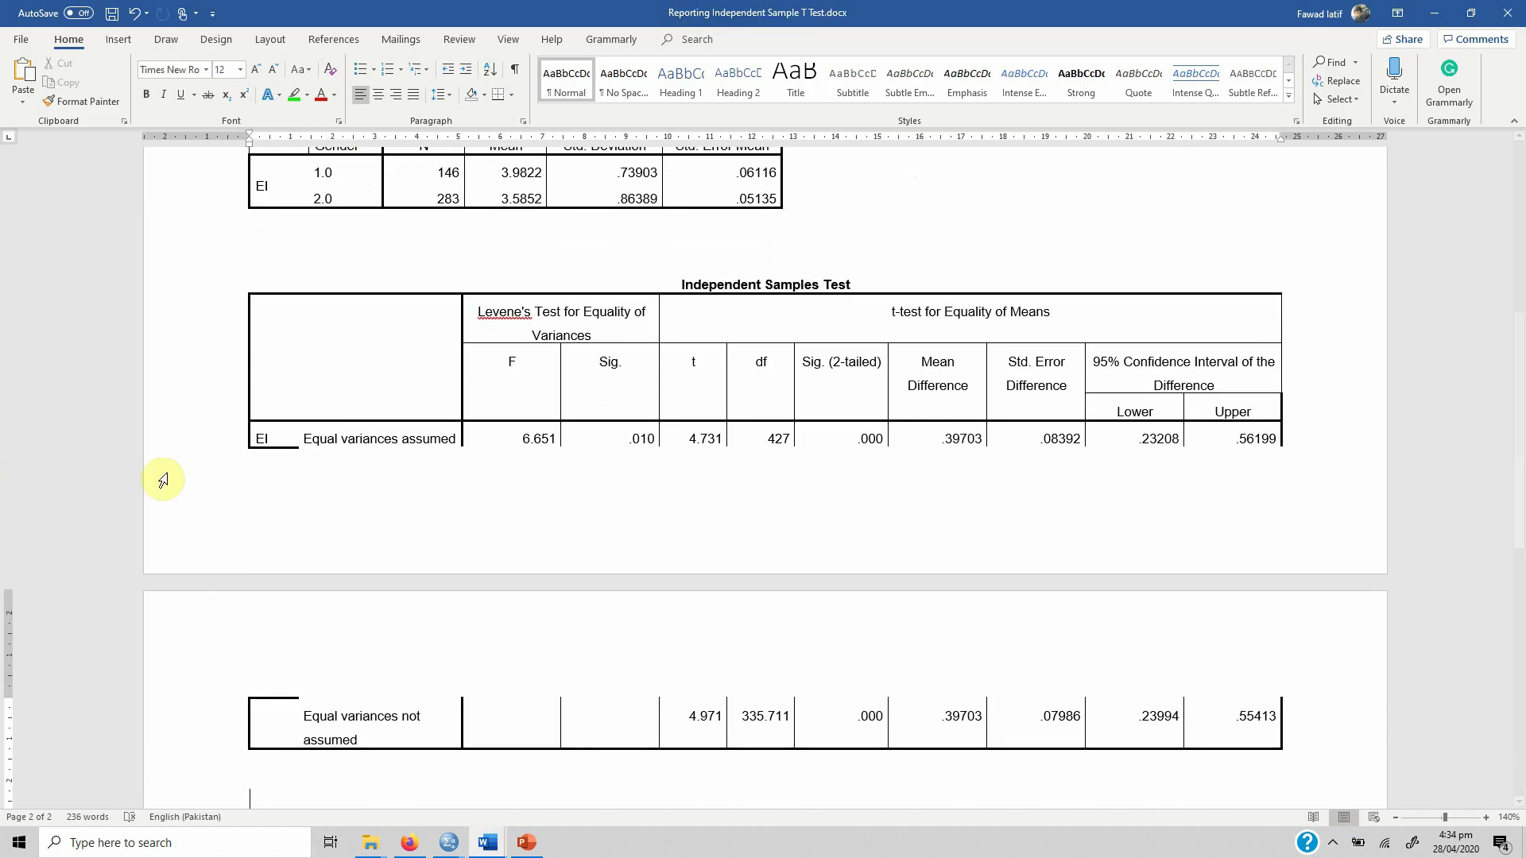
left_click_drag(306, 717, 1241, 702)
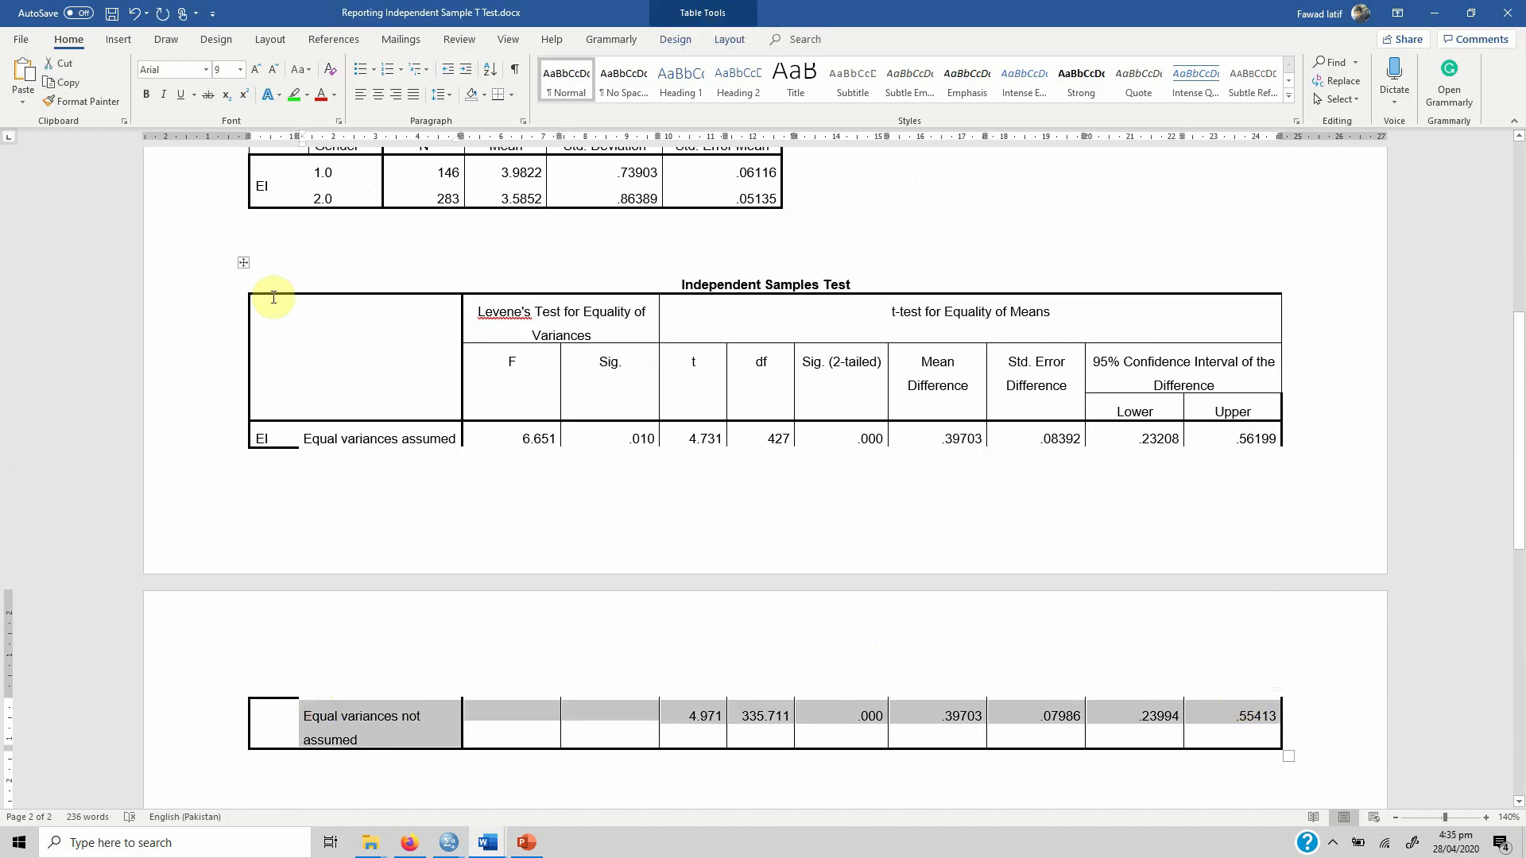
left_click(243, 262)
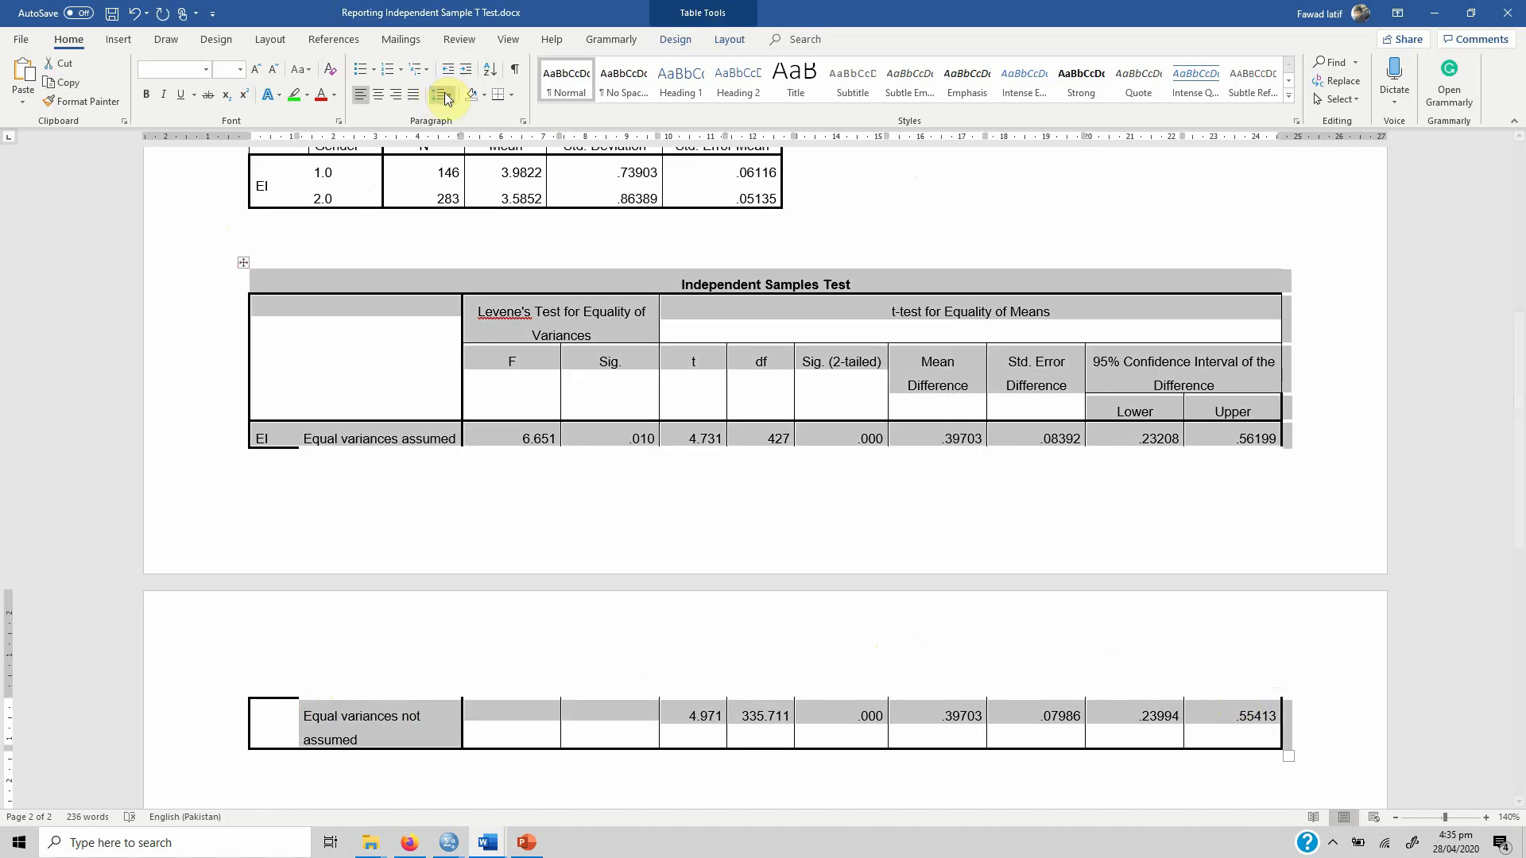
left_click(511, 94)
left_click(547, 214)
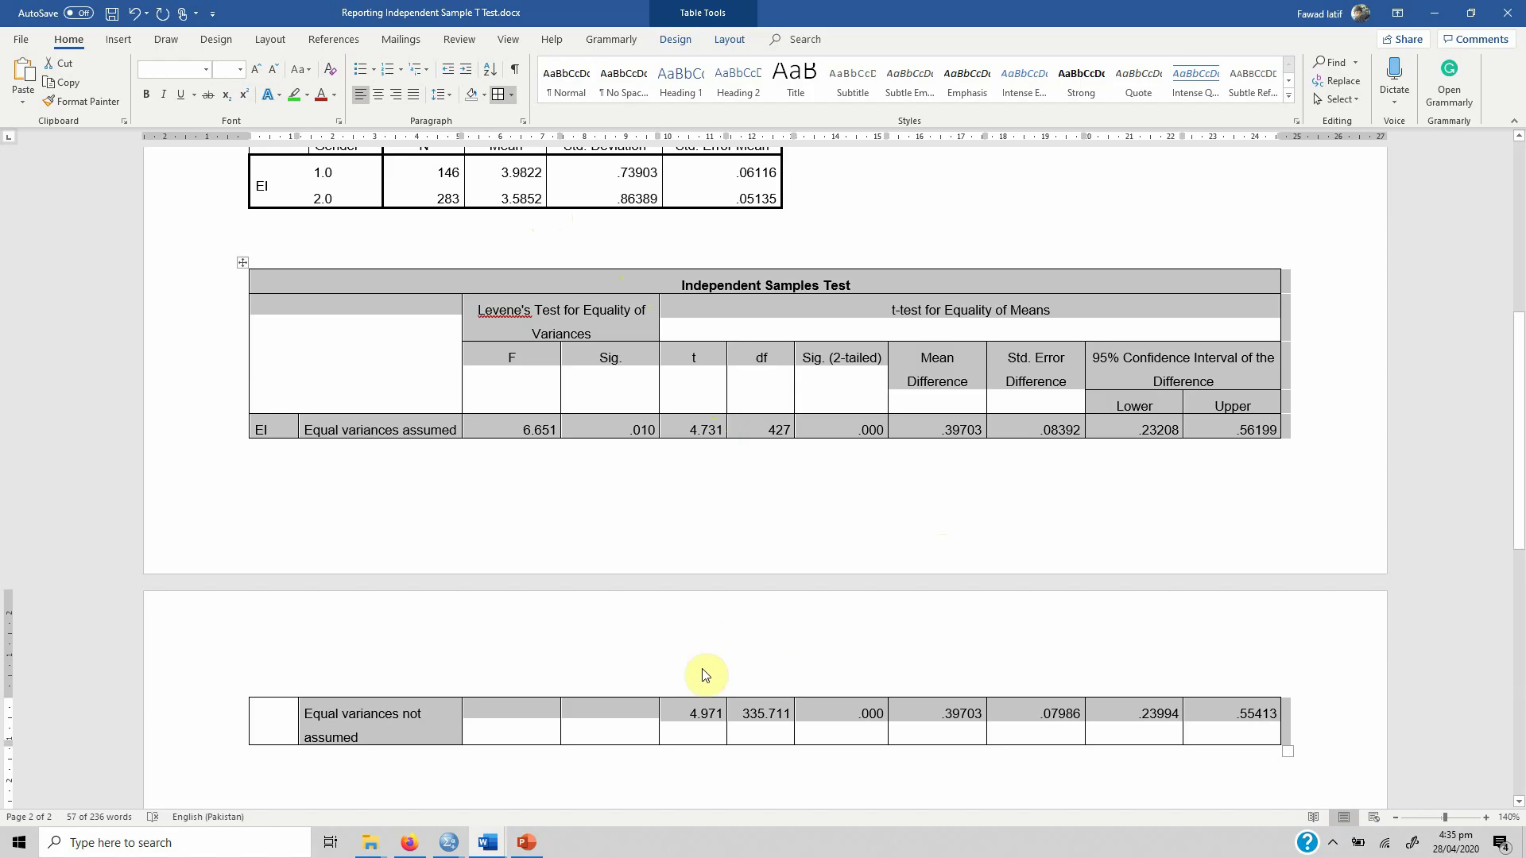
Copy the df value from the "Equal variances not assumed" row of the Independent Samples Test table.
left_click(739, 721)
key("shift+Right")
key("shift+Right")
key("shift+Right")
key("shift+Right")
key("shift+Right")
key("shift+Right")
key("shift+Right")
key("ctrl+c")
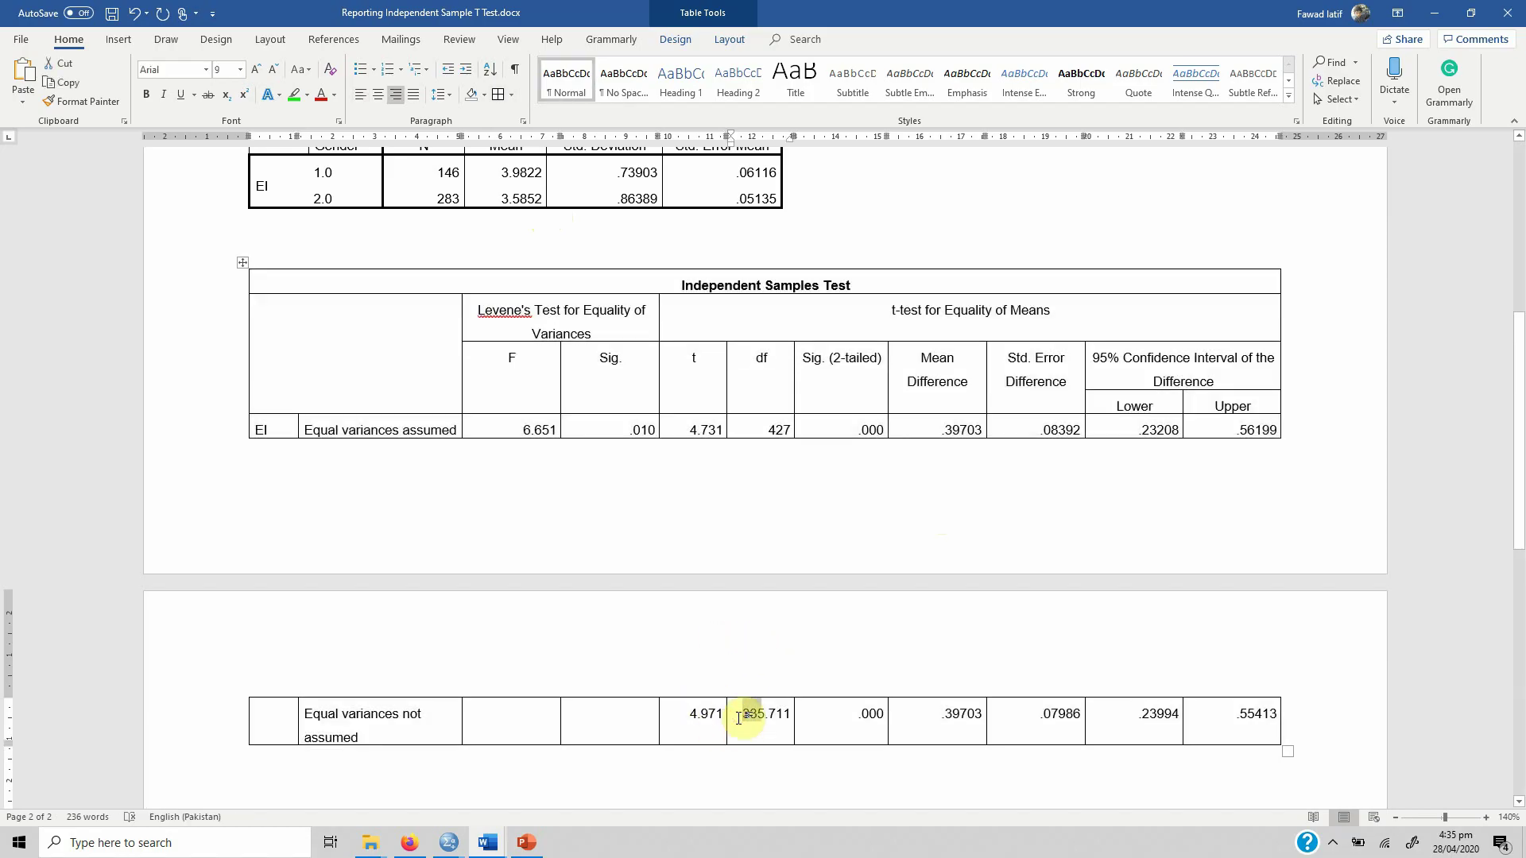
Fill in the t value blank in the first paragraph with 4.971 from the "Equal variances not assumed" row.
left_click(692, 718)
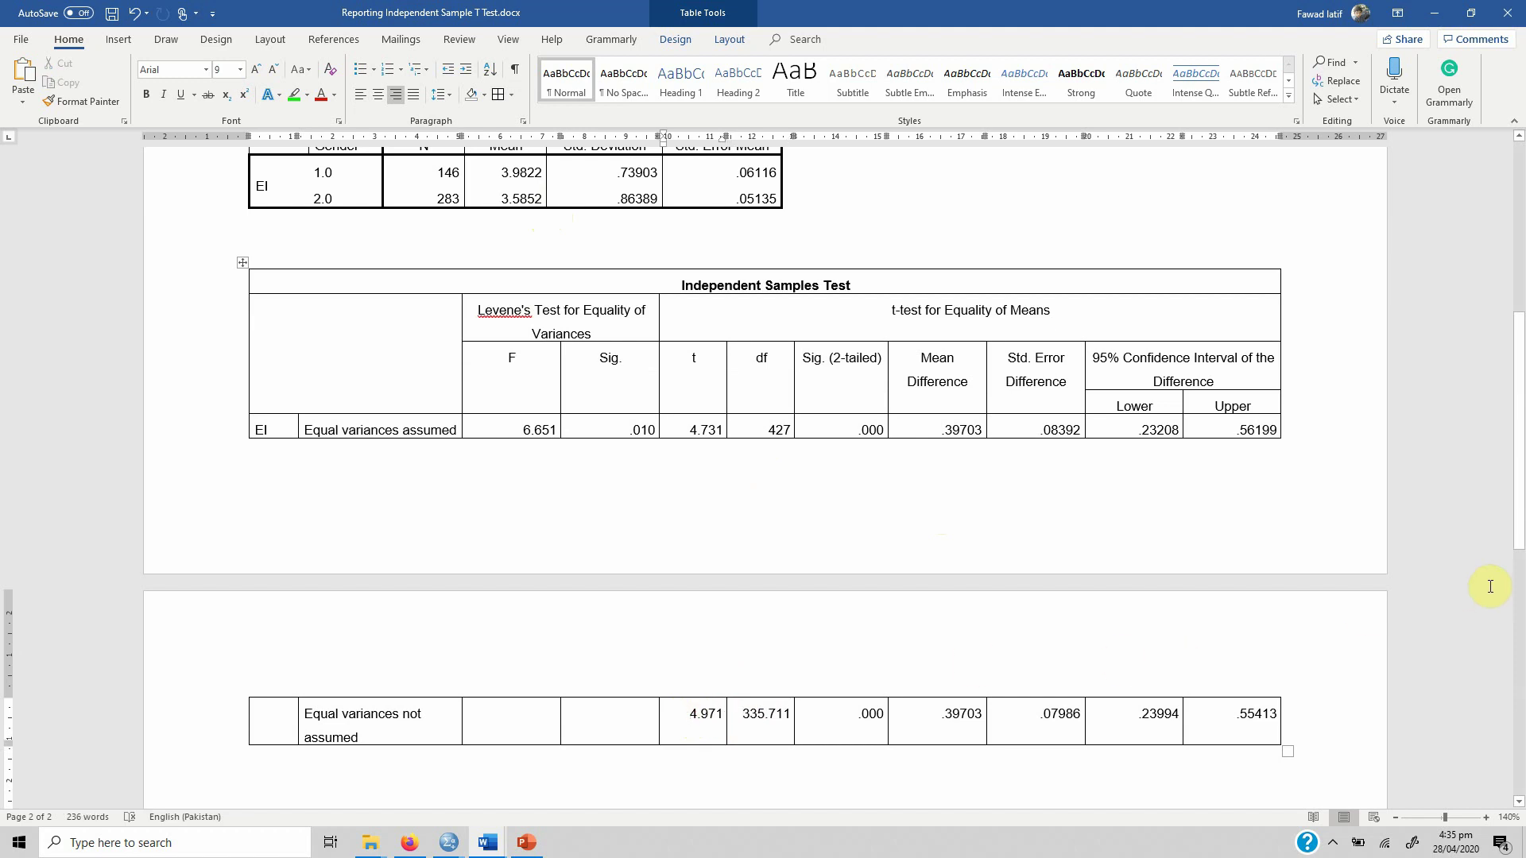
left_click_drag(1518, 491, 1518, 199)
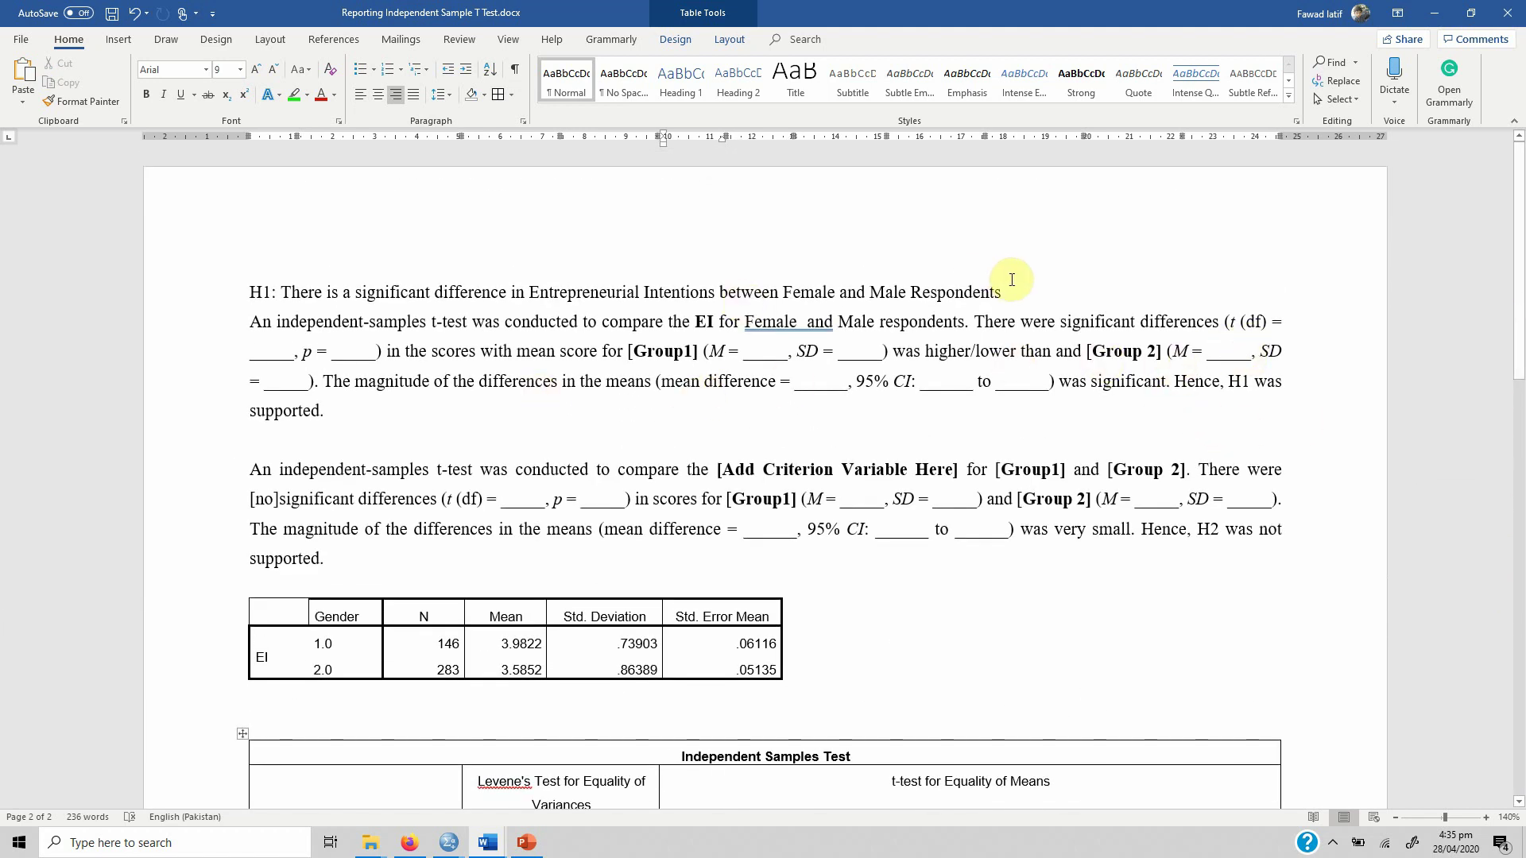
double_click(279, 351)
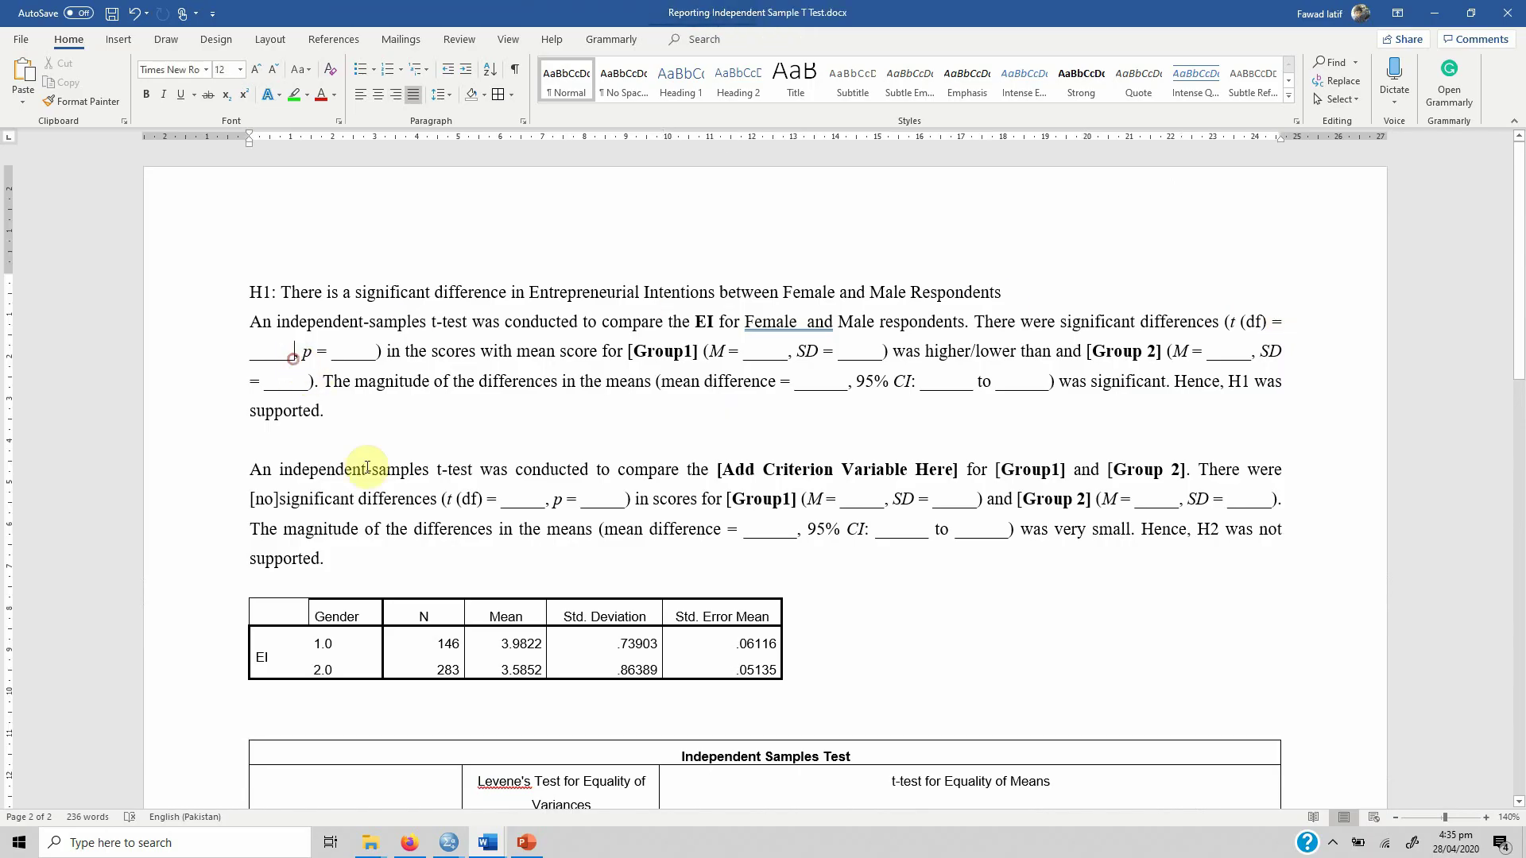
type("4.971")
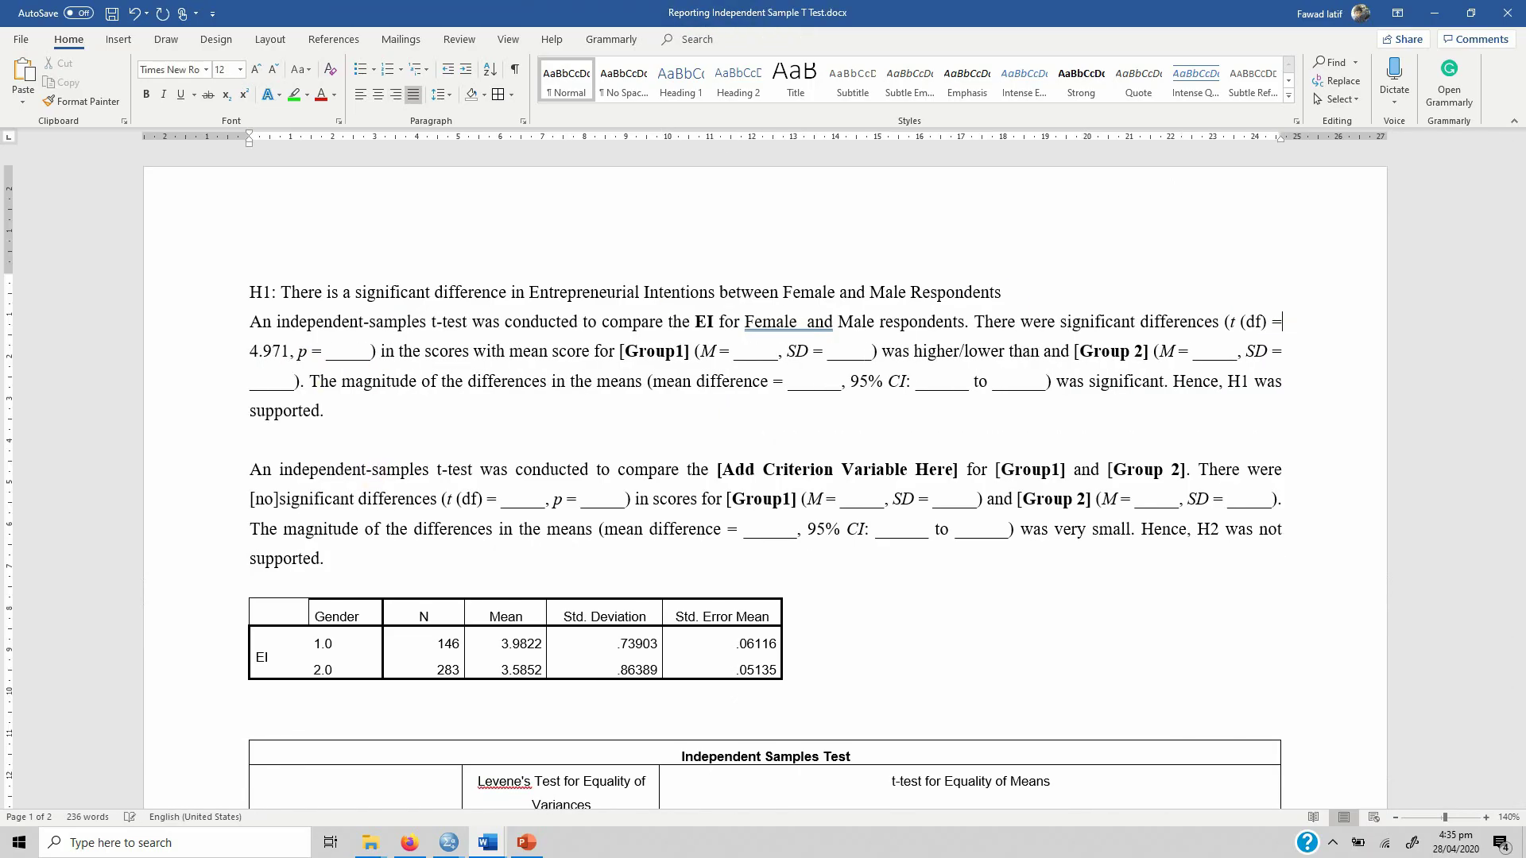
Replace the df placeholder after t in the first paragraph with the copied value 335.711.
key("Left")
key("Left")
key("Left")
key("shift+Left")
key("shift+Left")
key("ctrl+v")
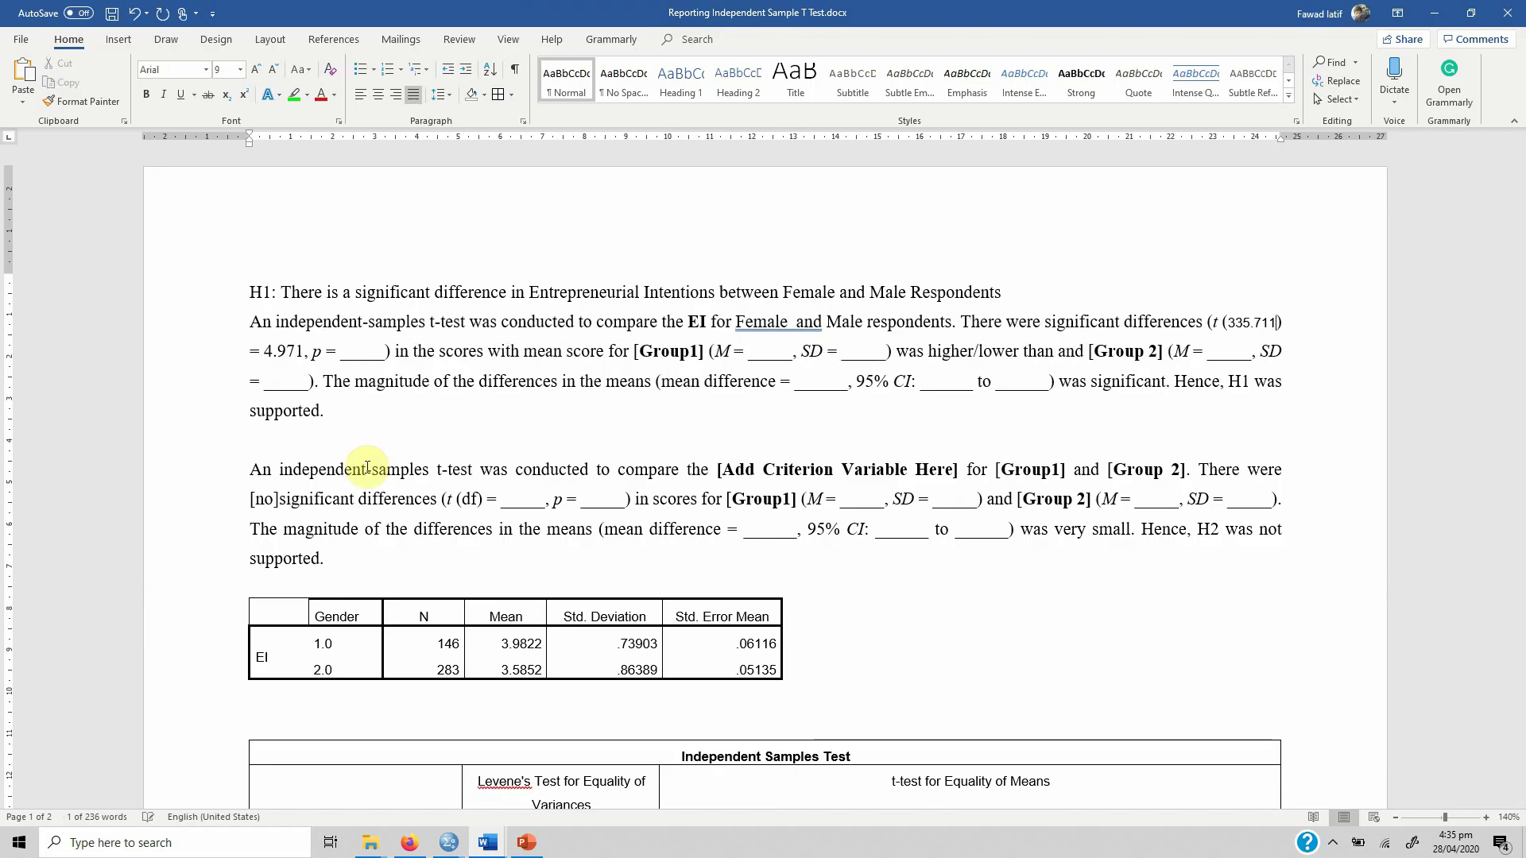
Fill in the first paragraph's p value as < .001 and remove the leftover underscores.
left_click(328, 351)
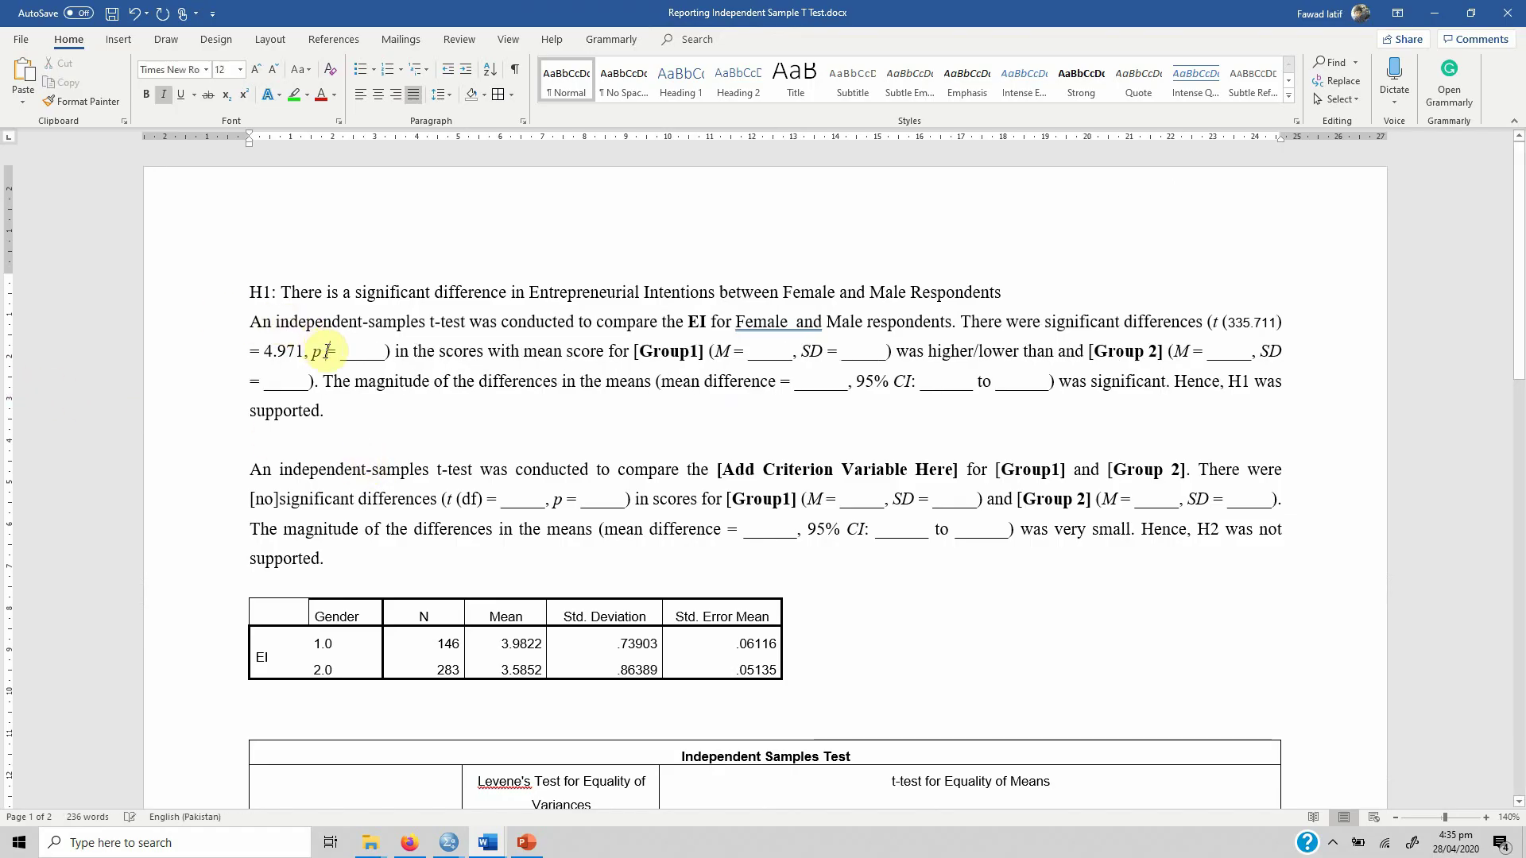
type("<")
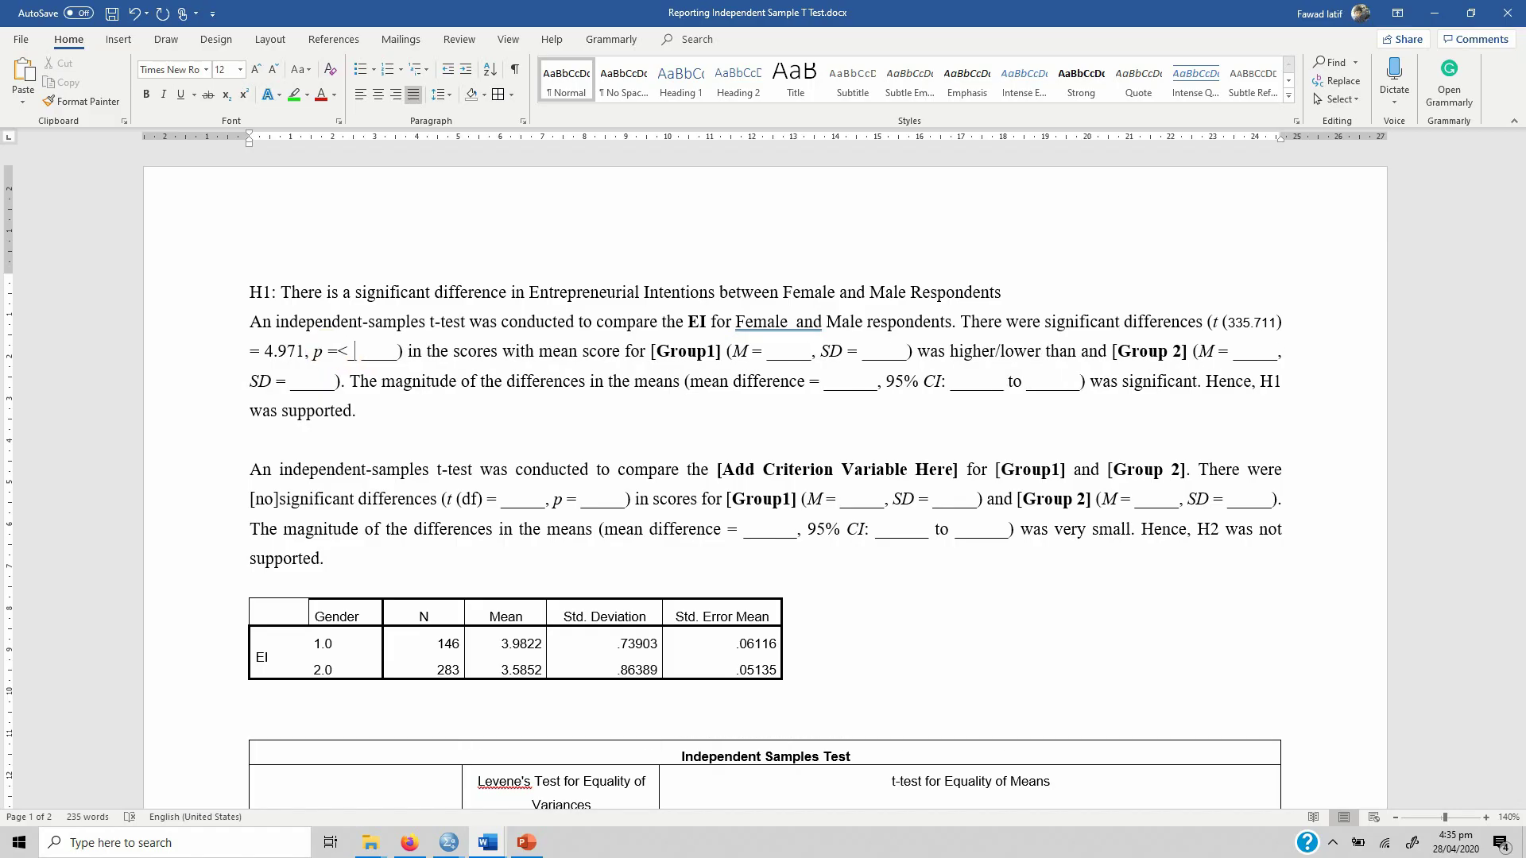
type(" .0")
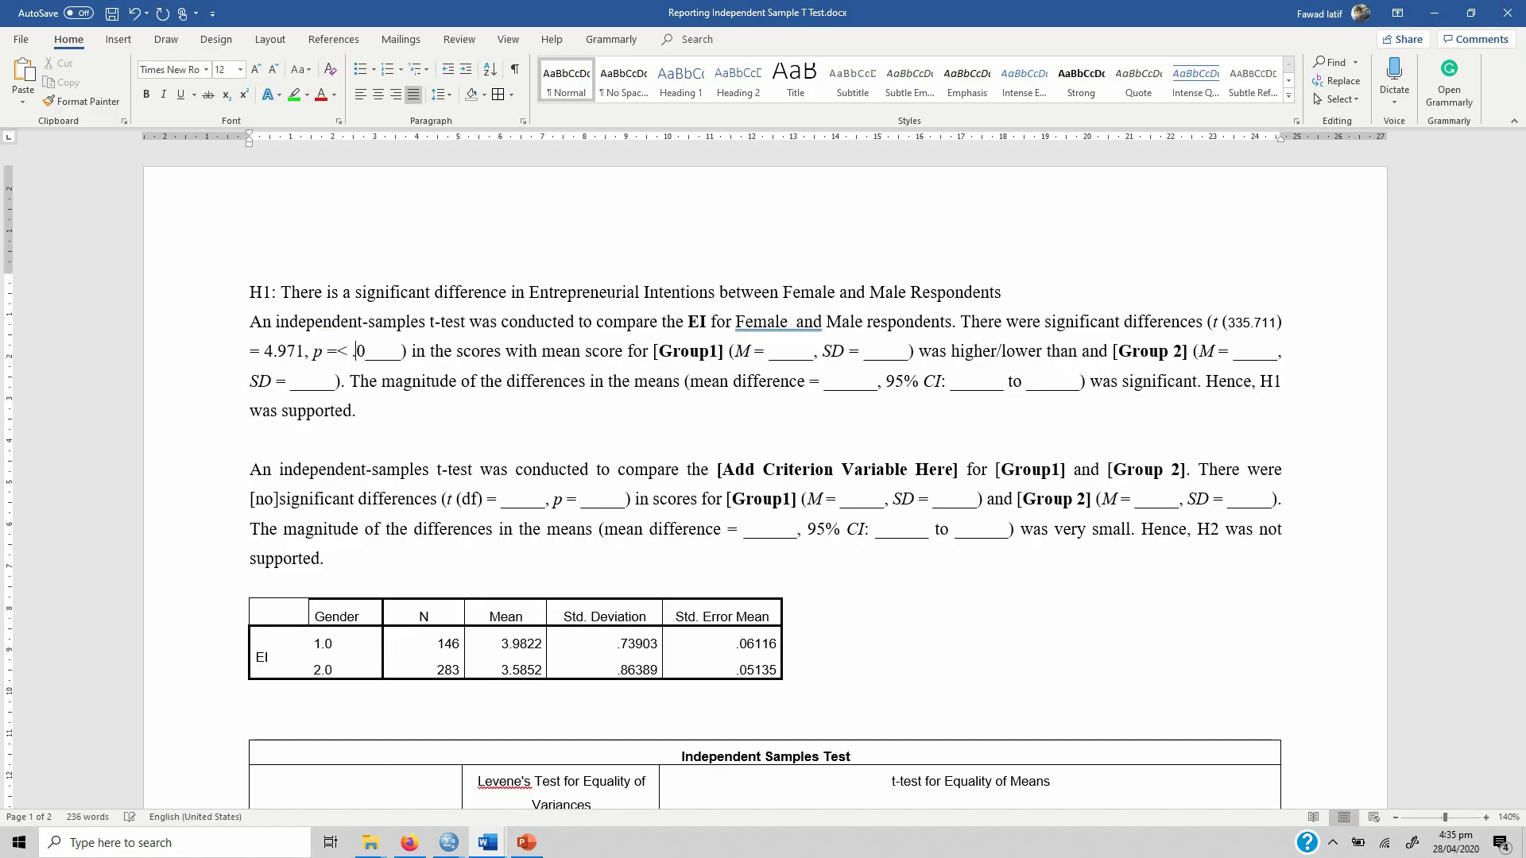
type("0")
key("shift+Right")
key("shift+Right")
key("shift+Right")
key("shift+Right")
key("Delete")
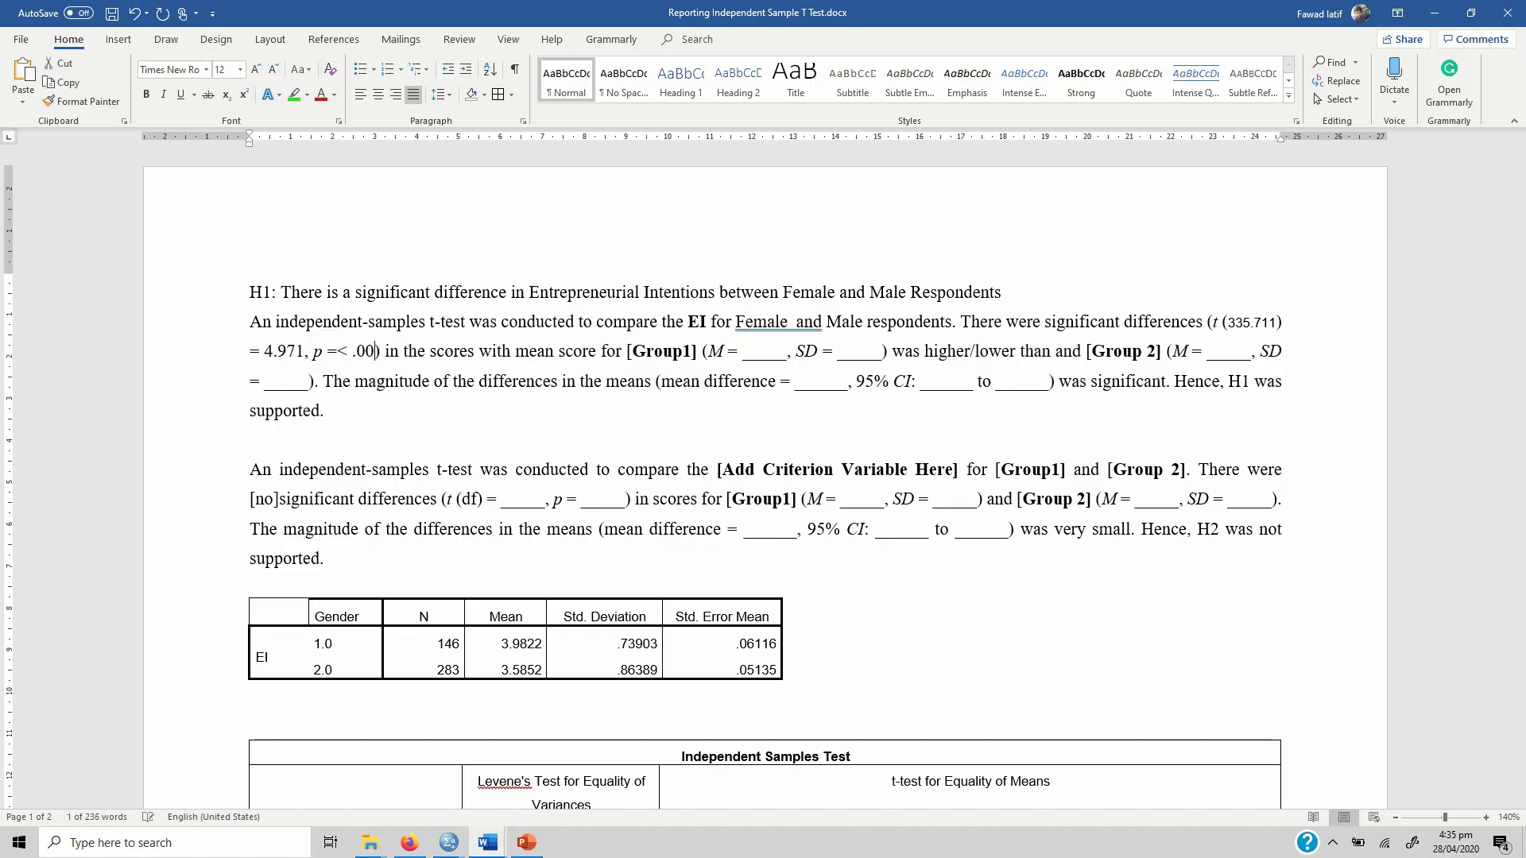
type("1")
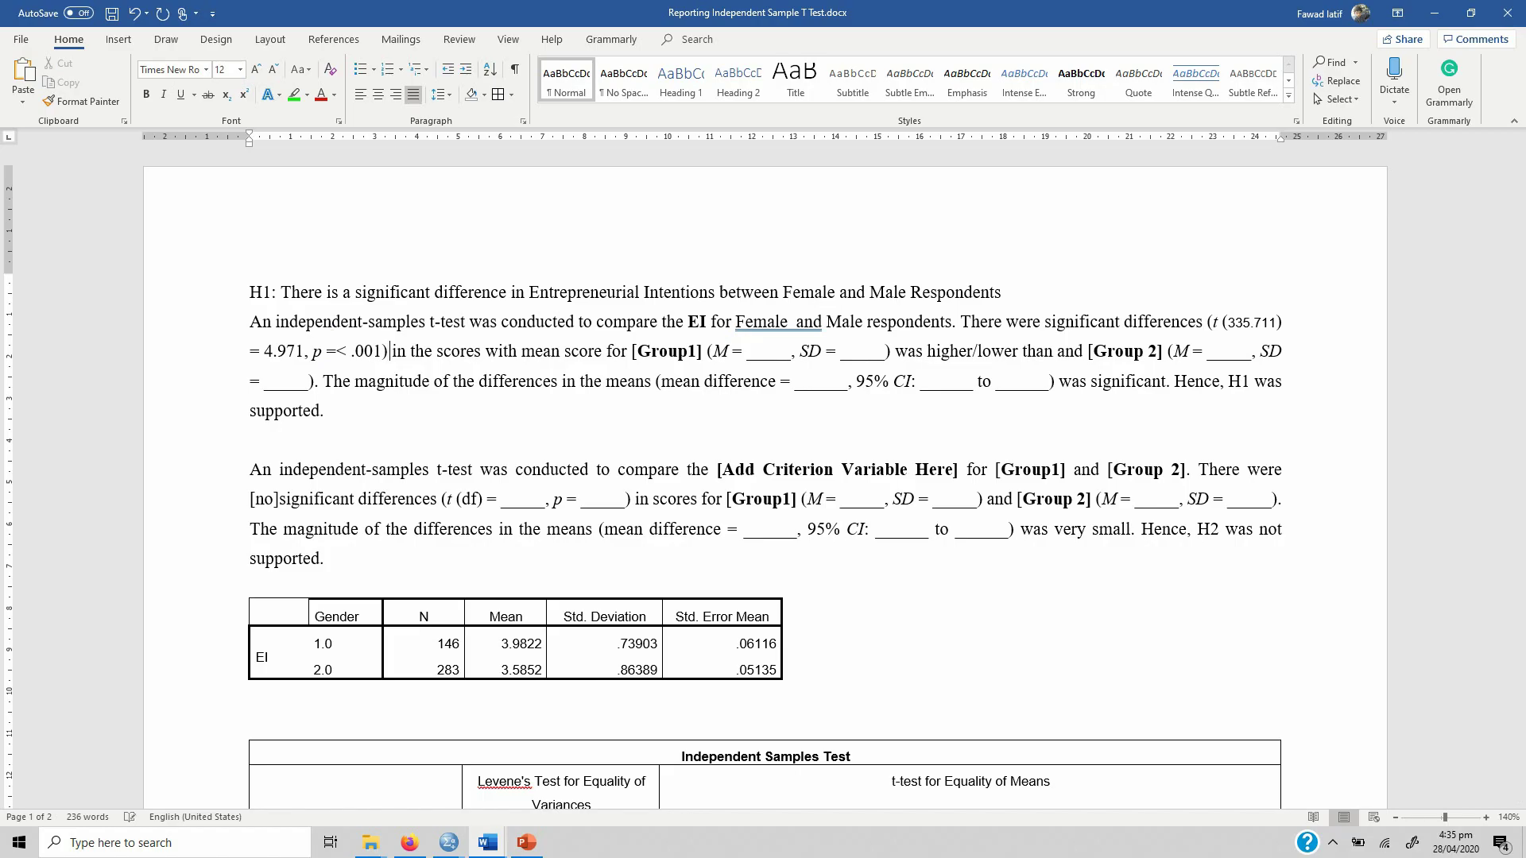
Replace the [Group1] placeholder before the mean and SD blanks in the first paragraph with Female.
left_click(636, 350)
key("Left")
key("shift+Right")
key("shift+Right")
key("shift+Right")
key("shift+Right")
key("shift+Right")
key("shift+Right")
key("shift+Right")
key("shift+Right")
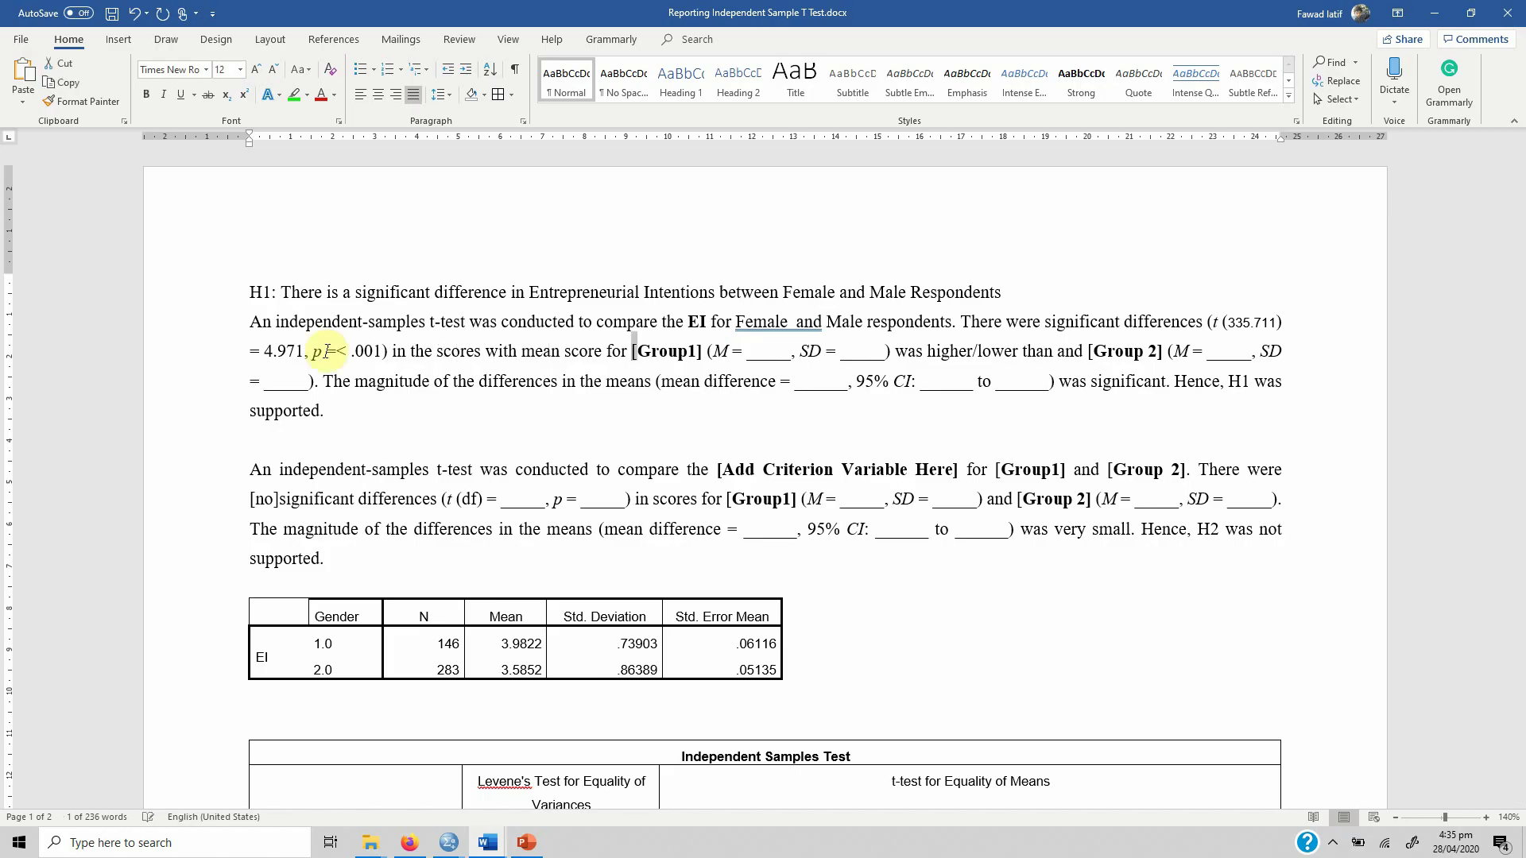
type("Female")
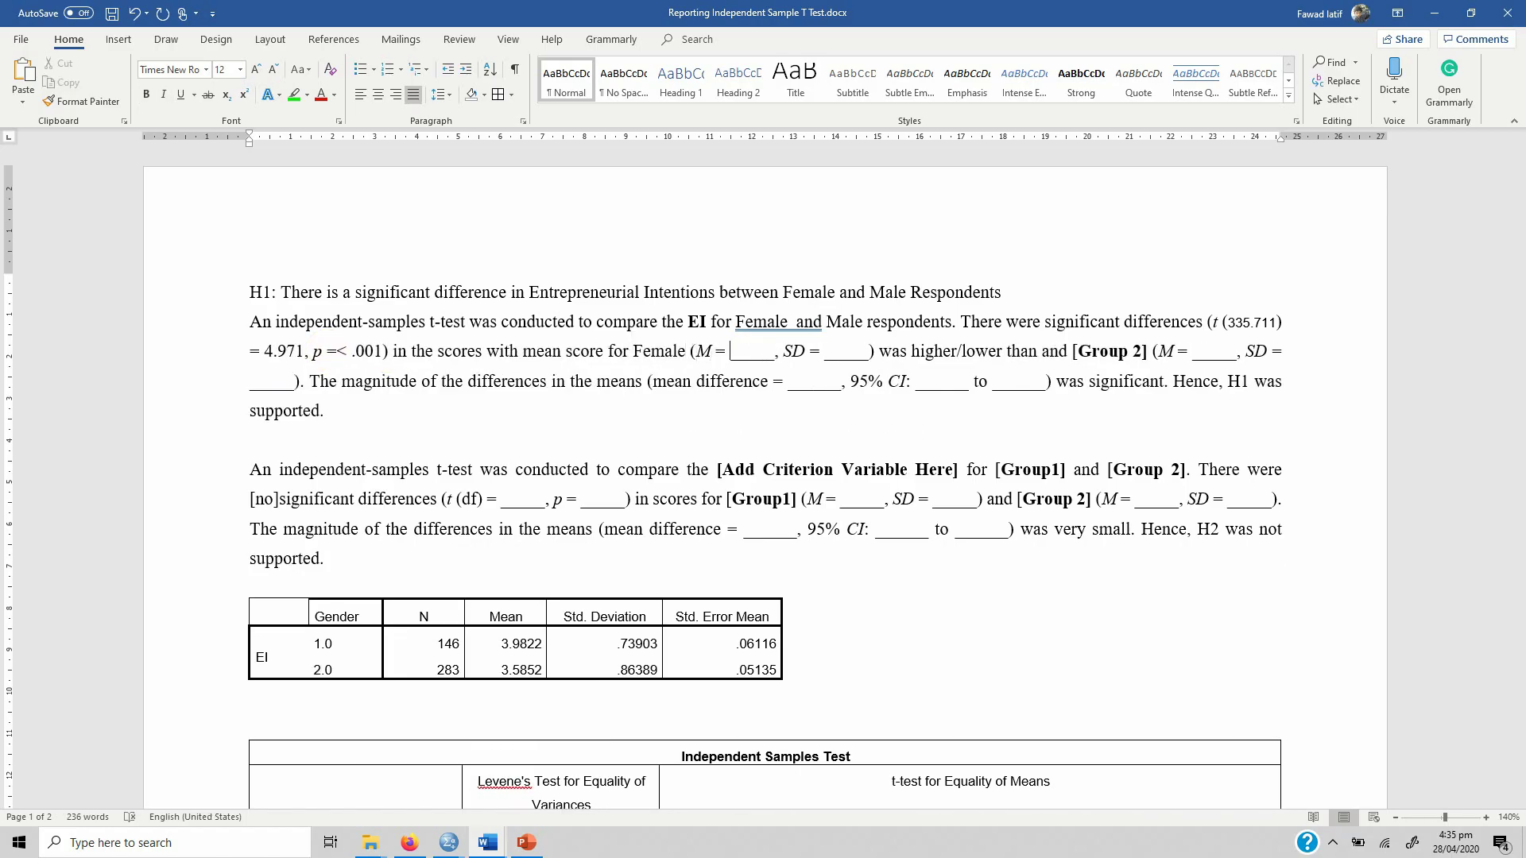
Fill in the Female mean in the first paragraph with 3.9822 and remove its leftover underscores.
type("3.98")
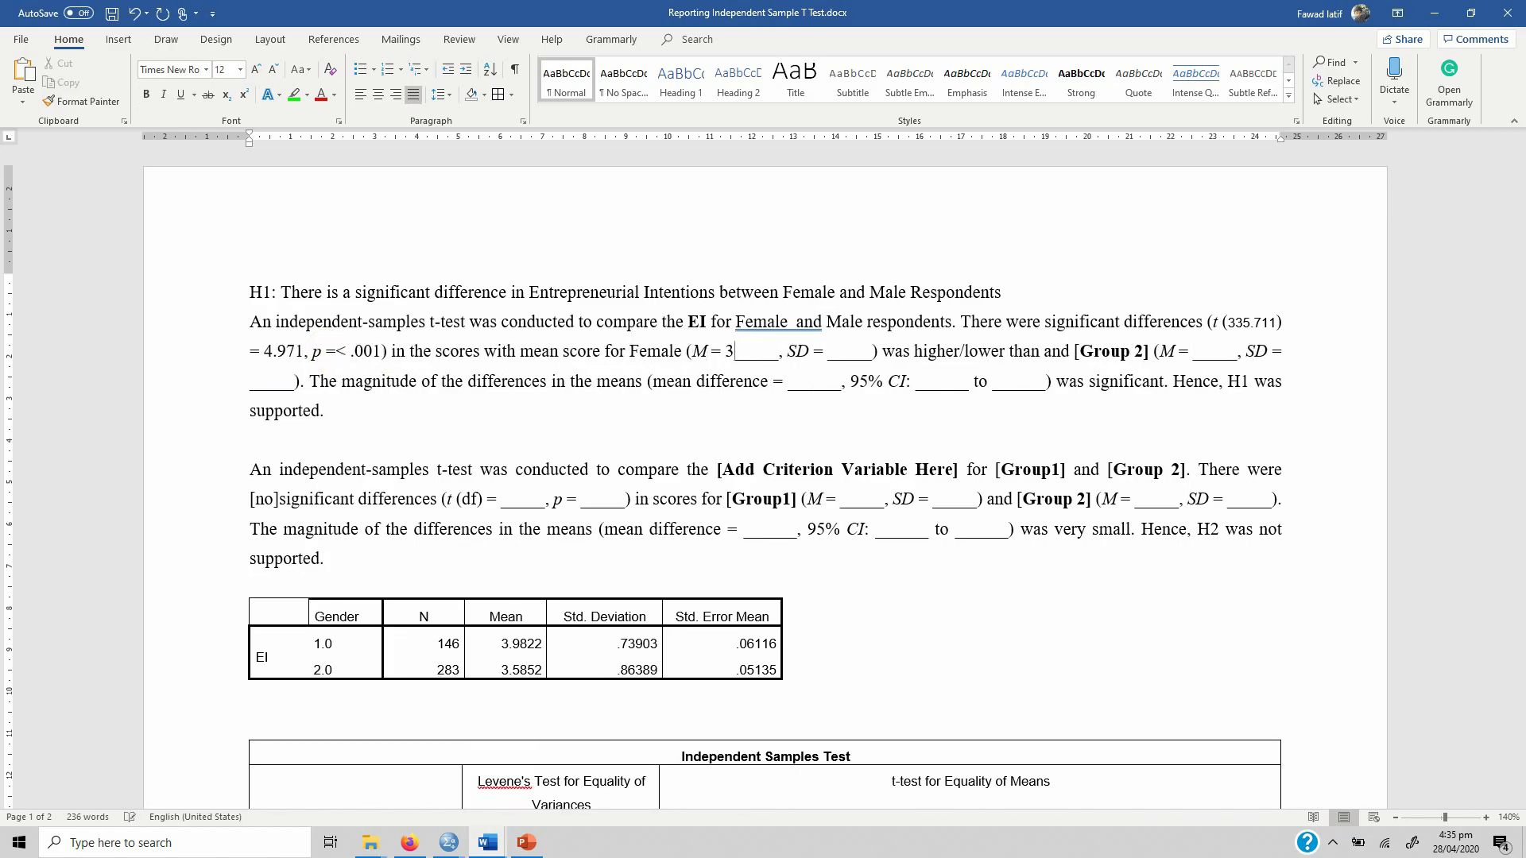
type("22")
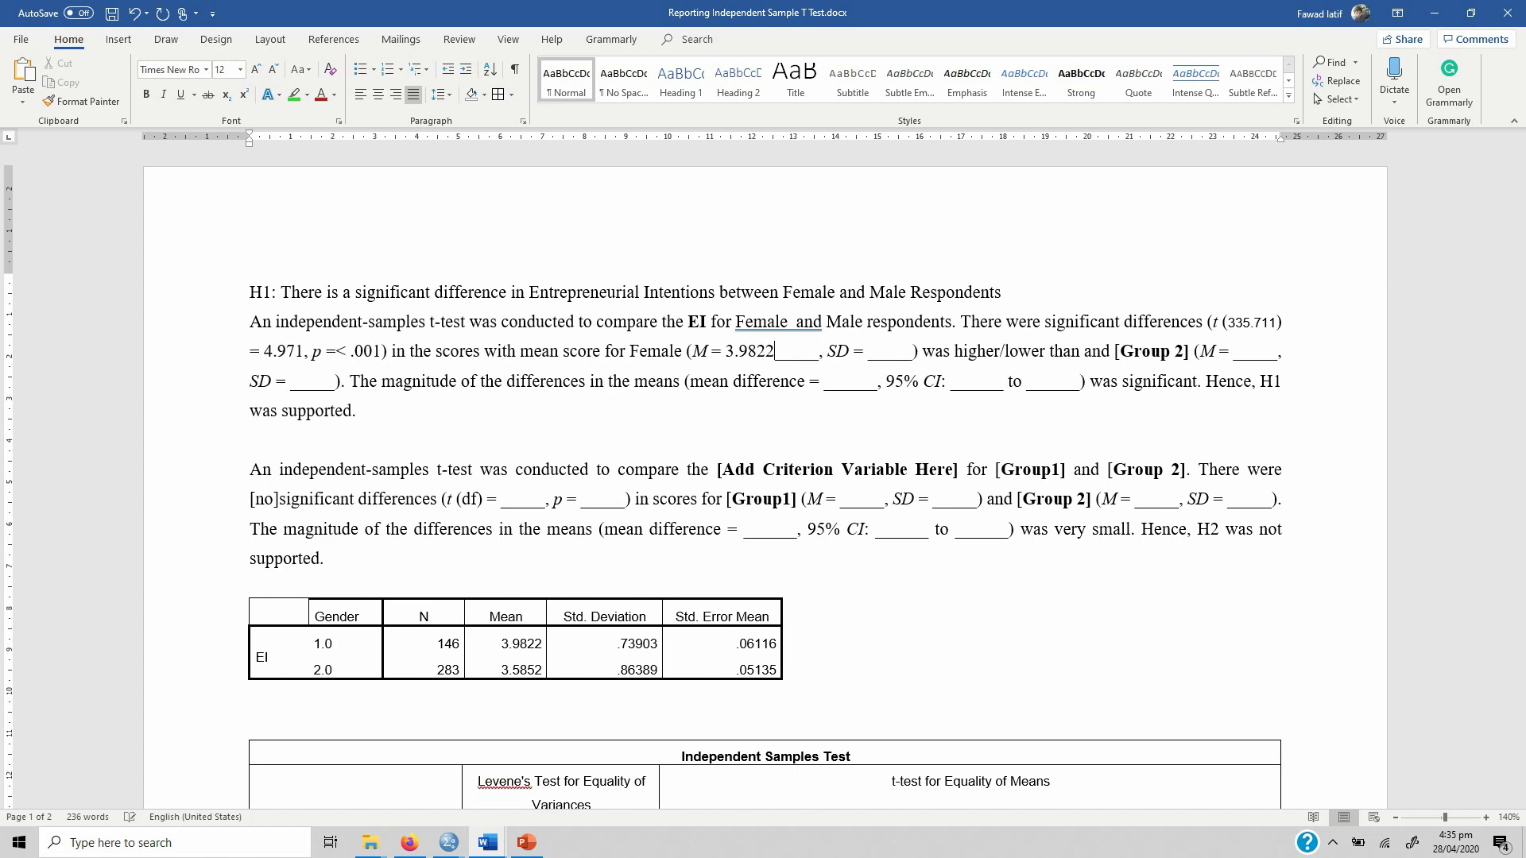
key("shift+Right")
key("shift+Right")
key("shift+Right")
key("shift+Right")
key("shift+Right")
key("Delete")
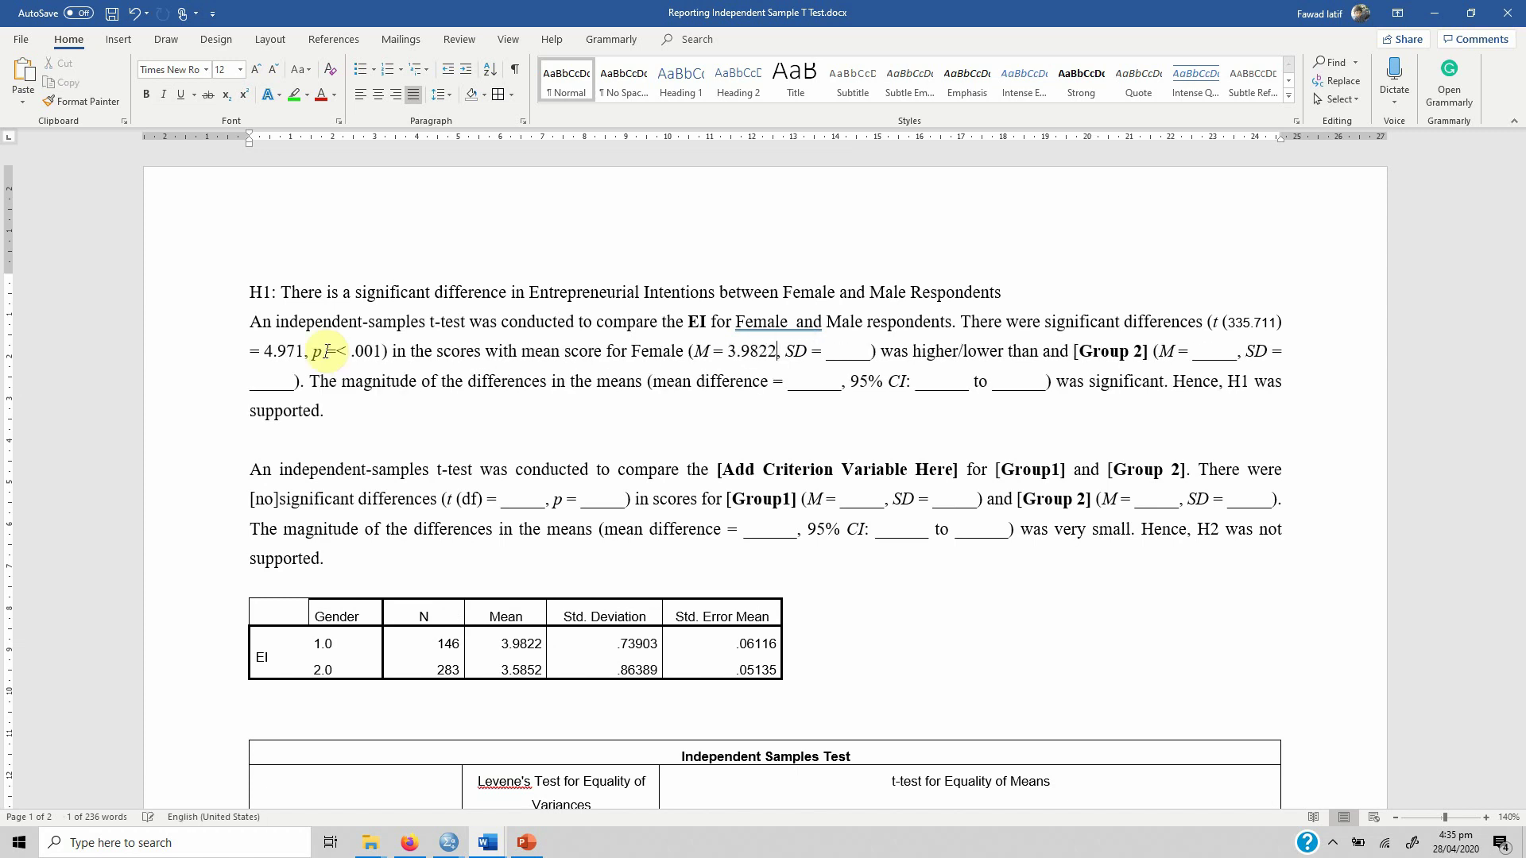
Fill in the Female SD in the first paragraph with .73903 and remove its leftover underscores.
key("Right")
key("Right")
key("Right")
type(".739")
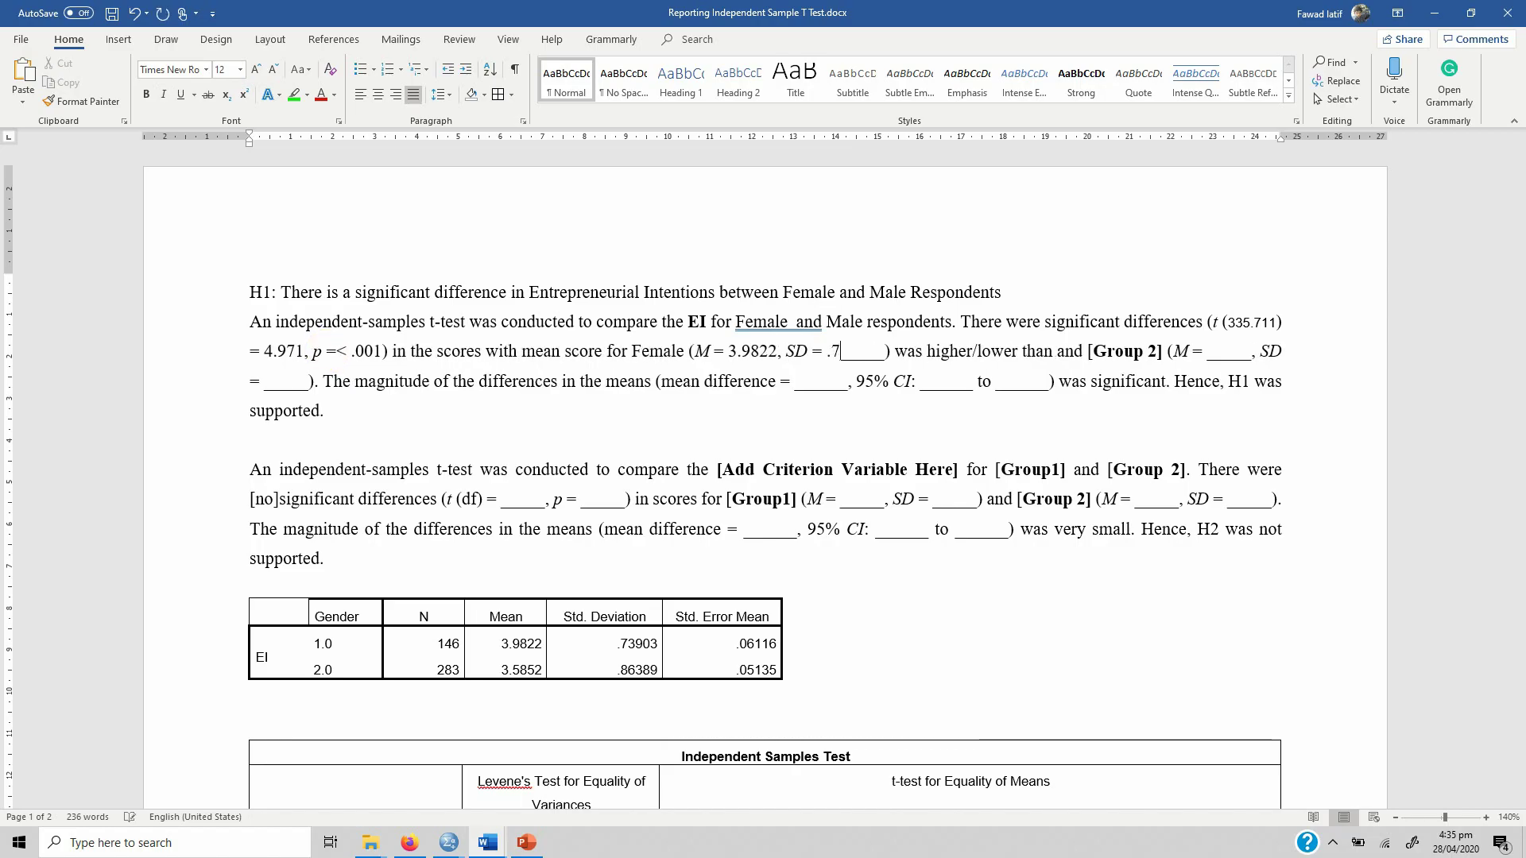
type("03")
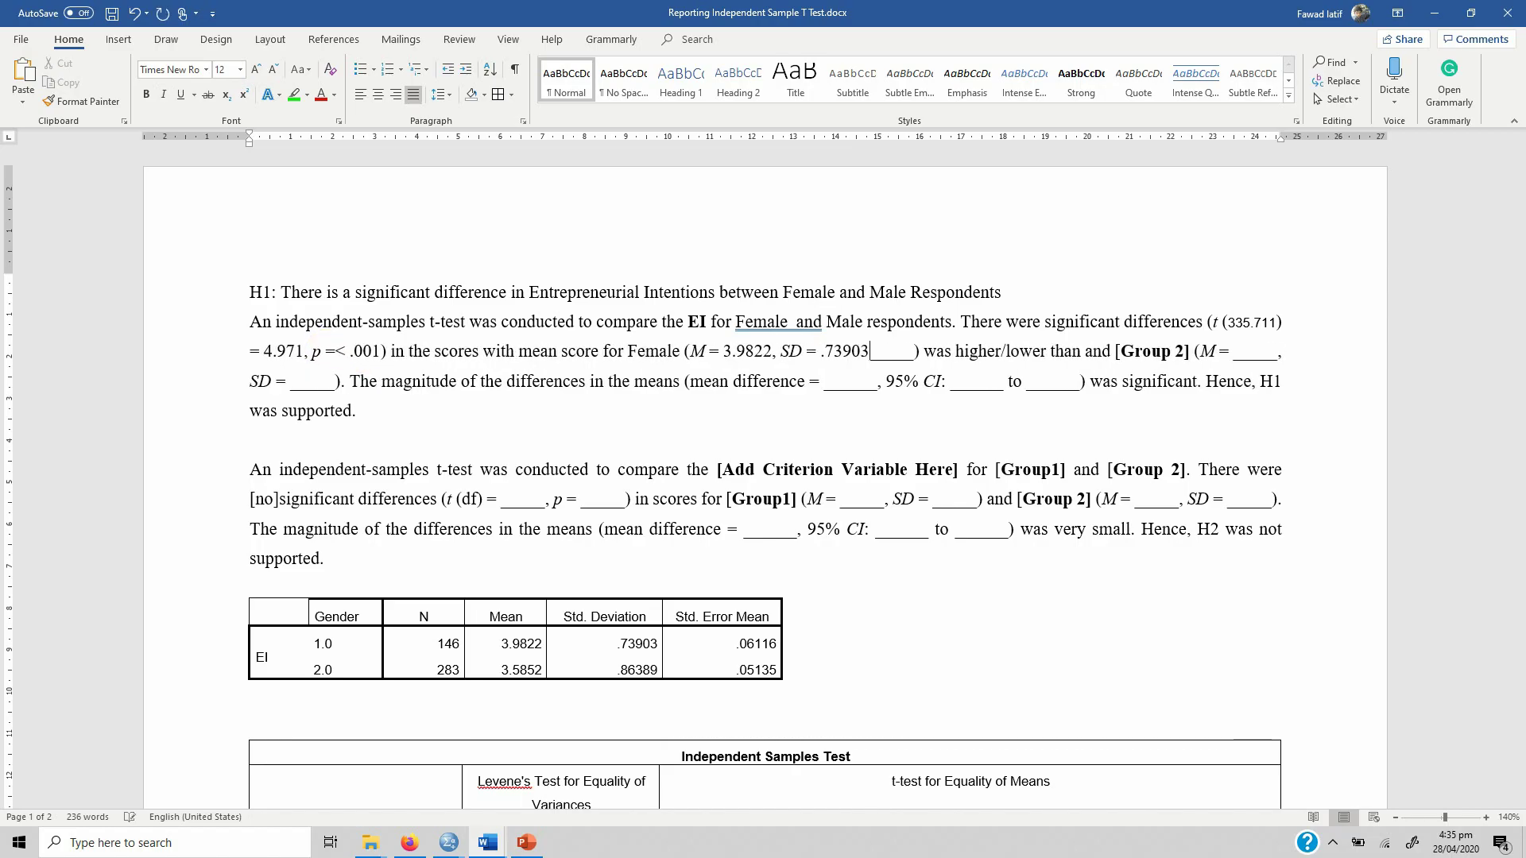
key("Delete")
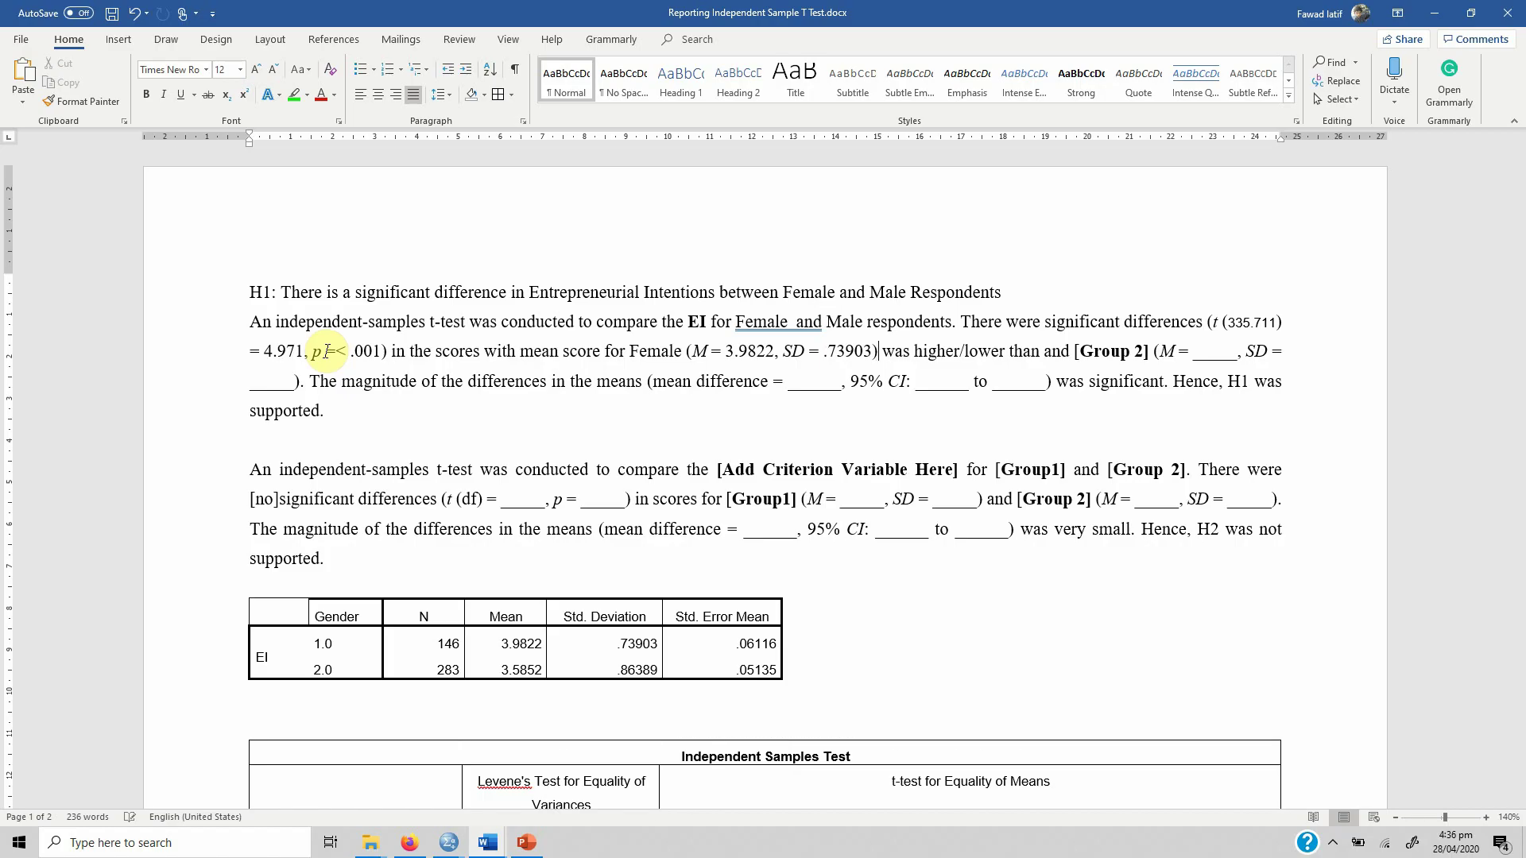
Delete "/lower" from "higher/lower than" in the first paragraph, keeping only "higher".
key("shift+Right")
key("shift+Right")
key("shift+Right")
key("shift+Right")
key("shift+Right")
key("shift+Right")
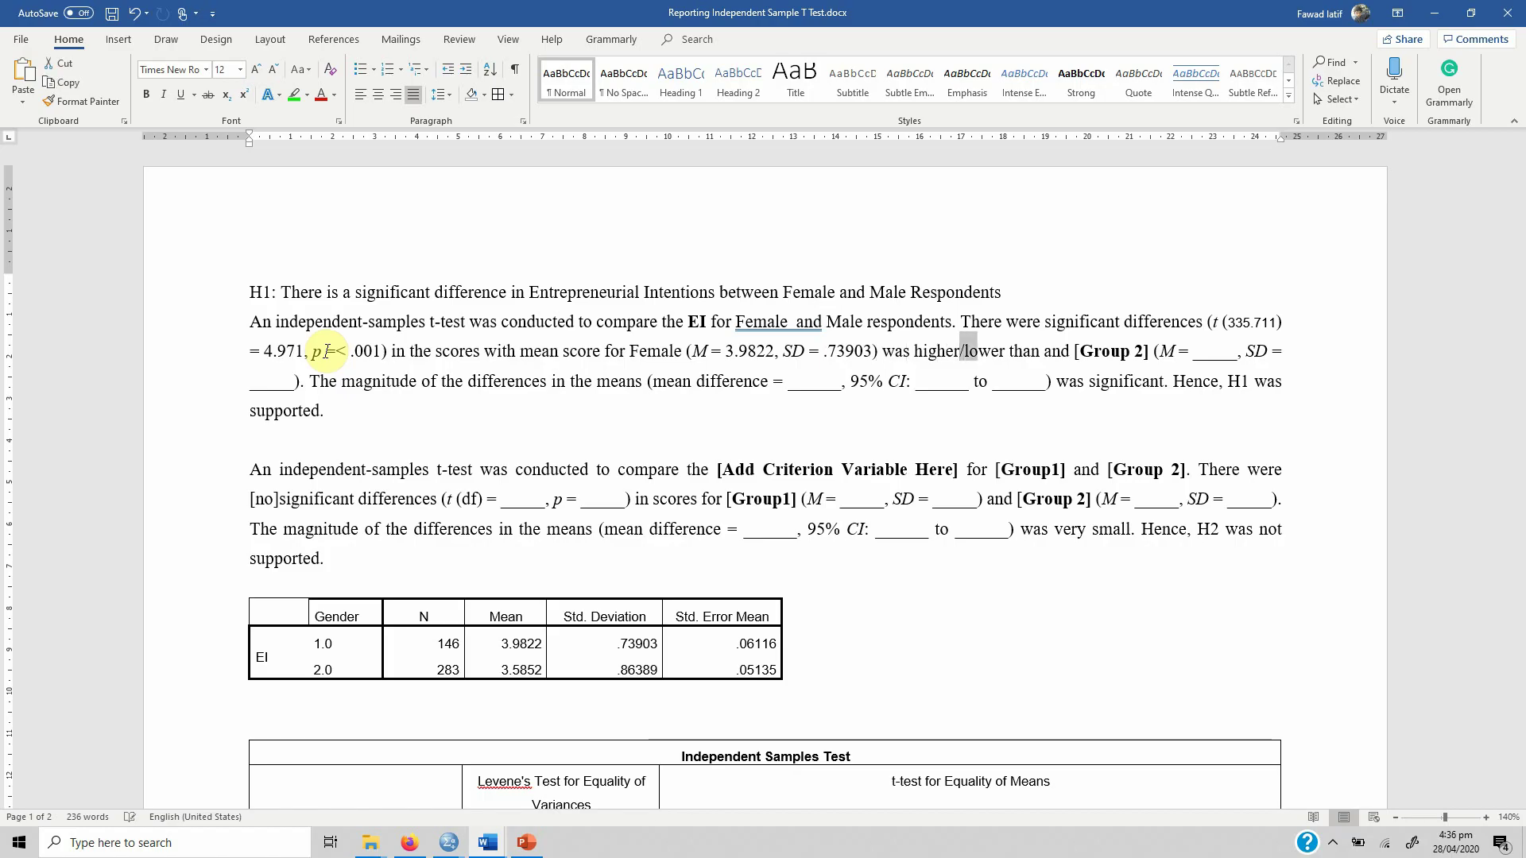
key("Delete")
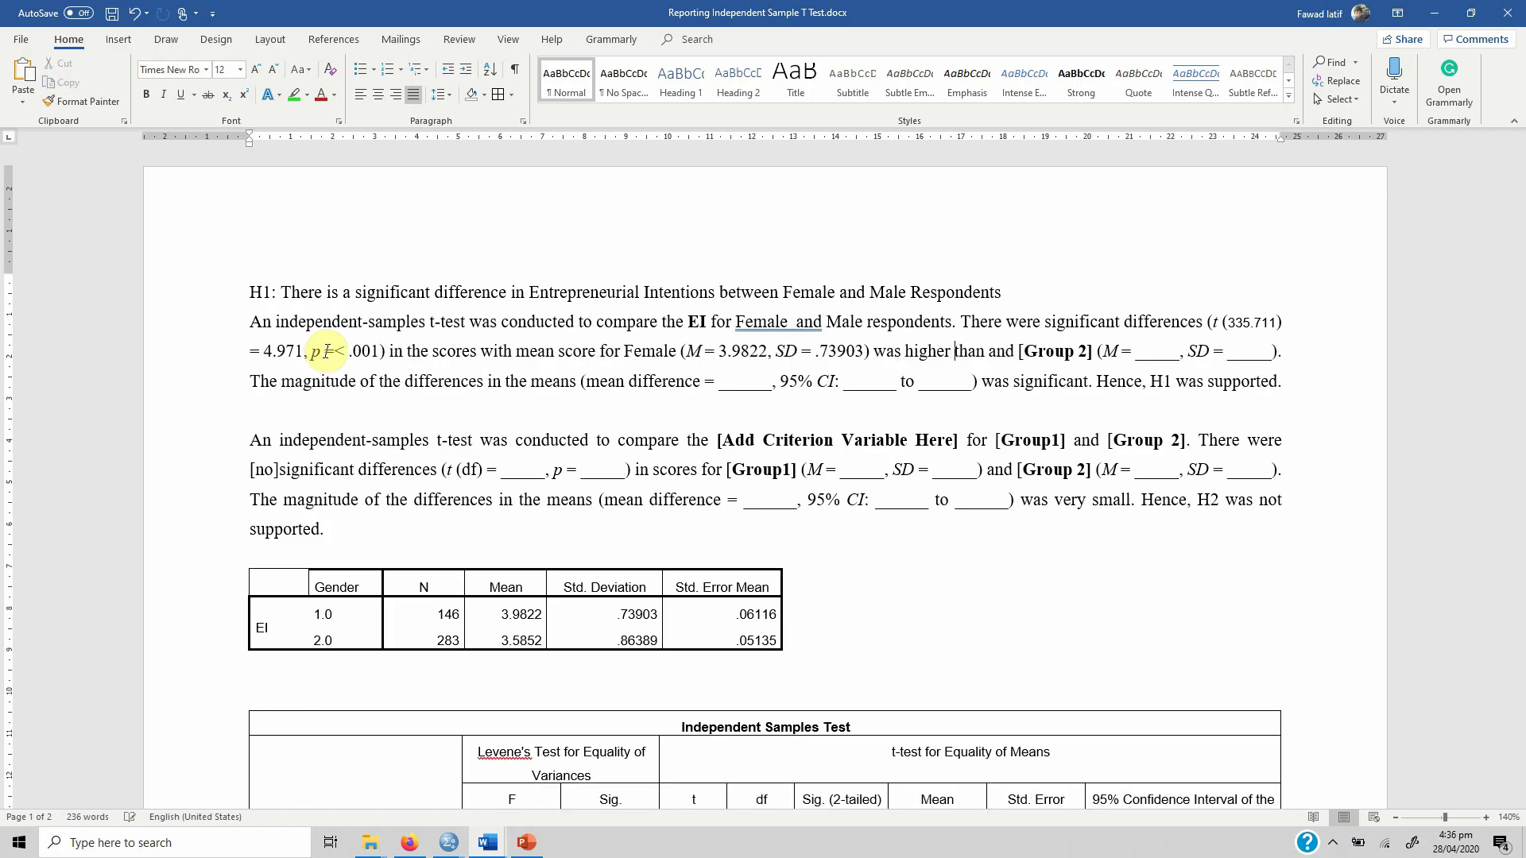
Replace the [Group 2] placeholder in the first paragraph with Male.
type("Male")
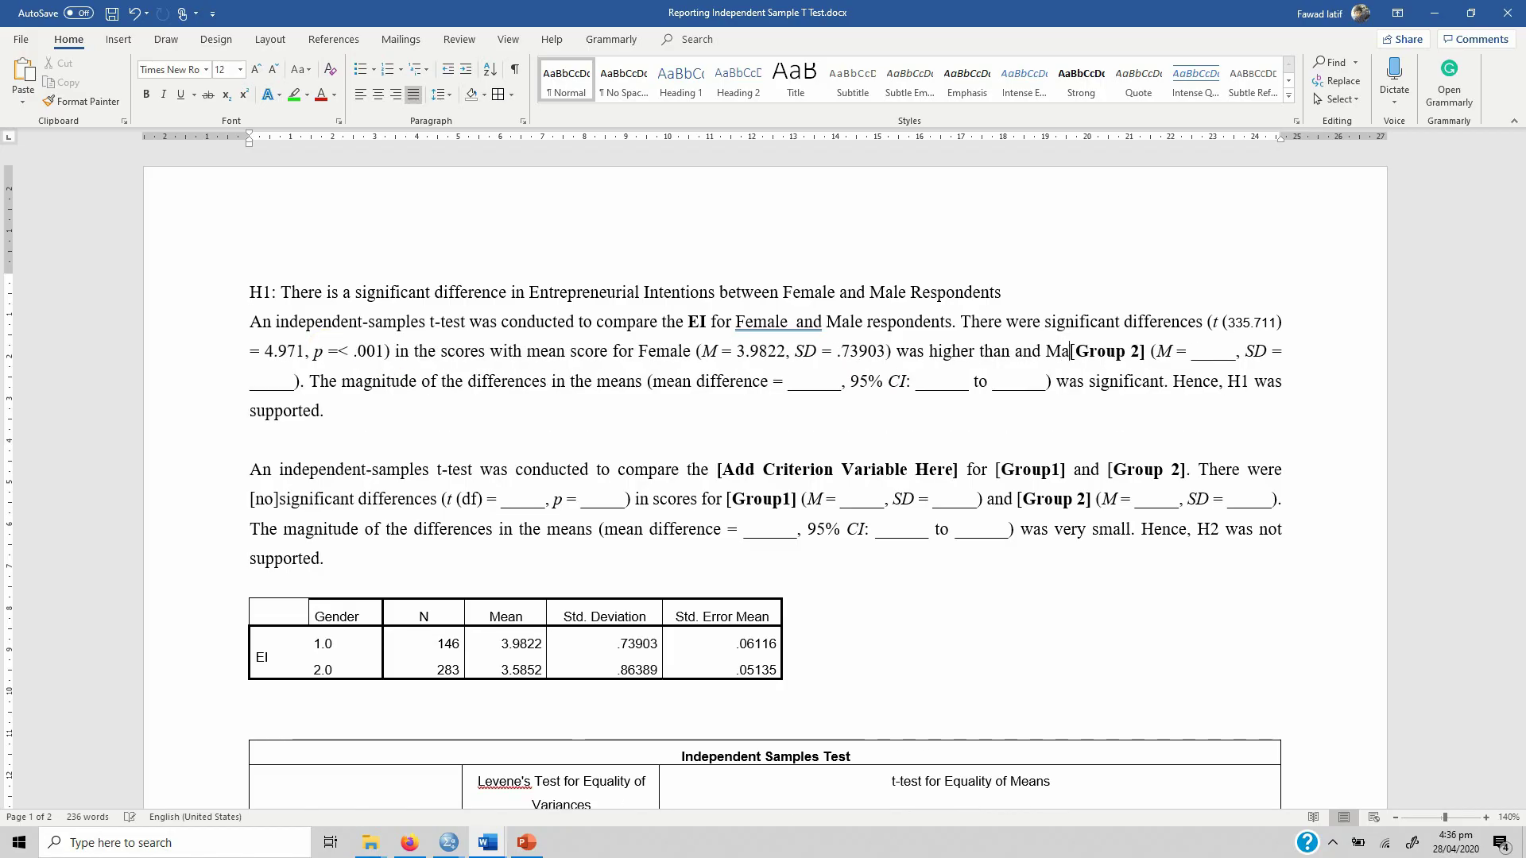
key("shift+Right")
key("shift+Right")
key("shift+Right")
key("shift+Right")
key("shift+Right")
key("shift+Right")
key("shift+Right")
key("shift+Right")
key("shift+Right")
key("Delete")
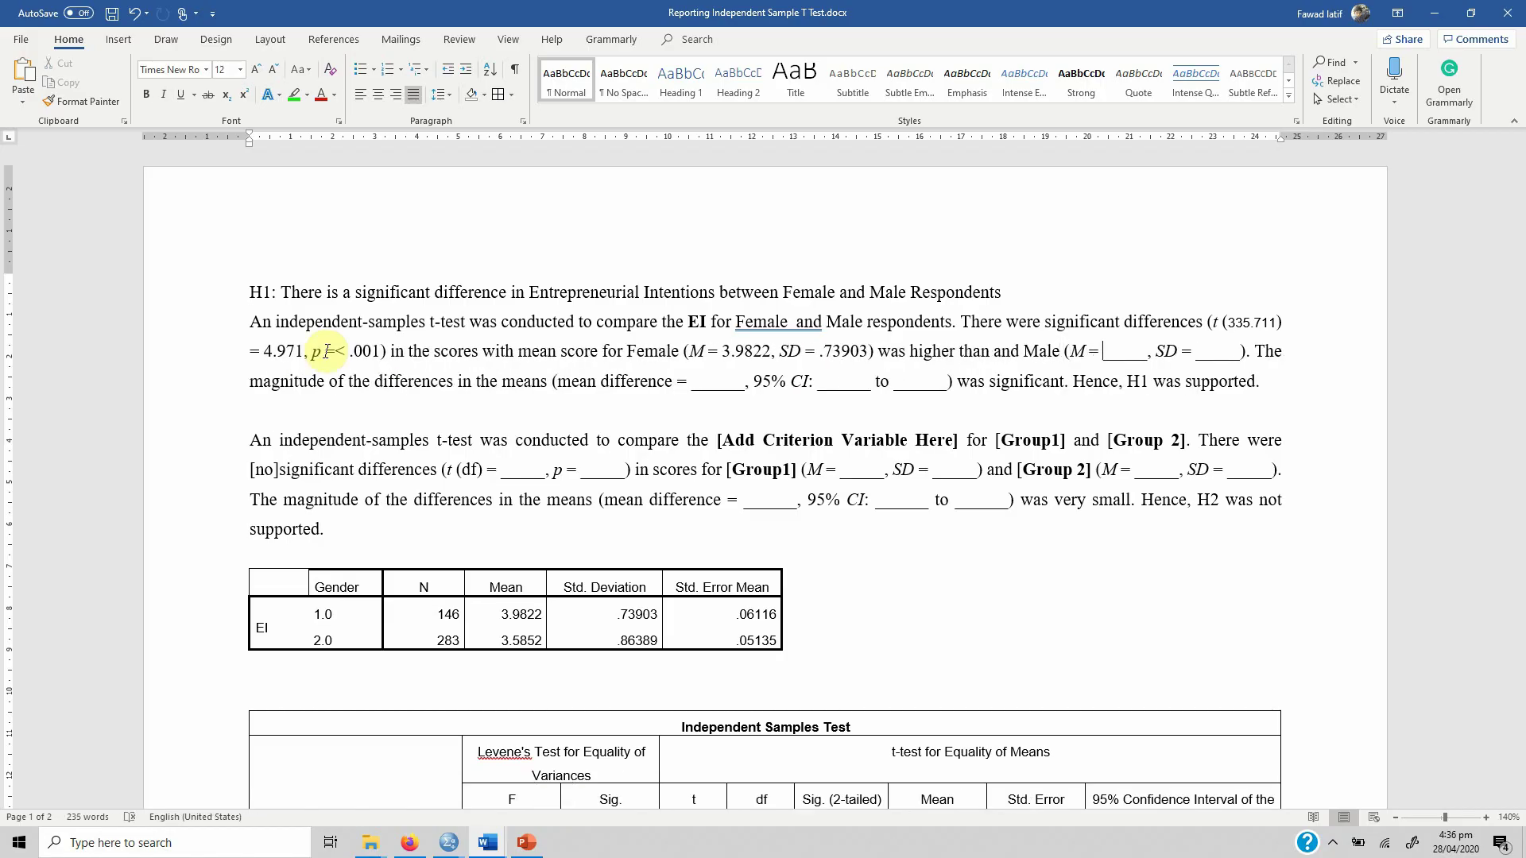
Fill in the Male mean in the first paragraph with 3.5852 and remove its leftover underscores.
type("3.58")
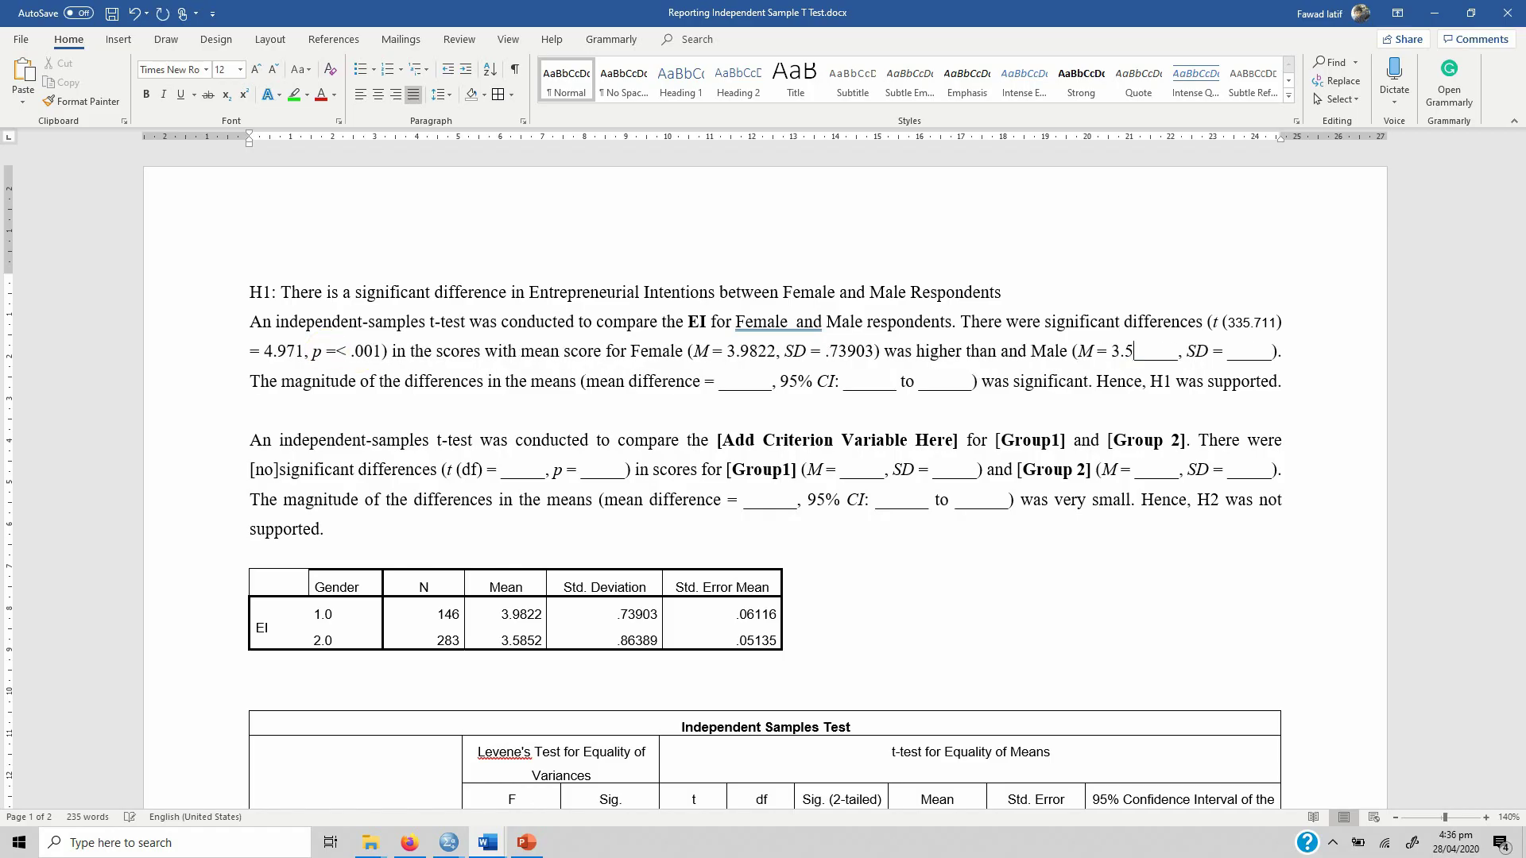
type("52")
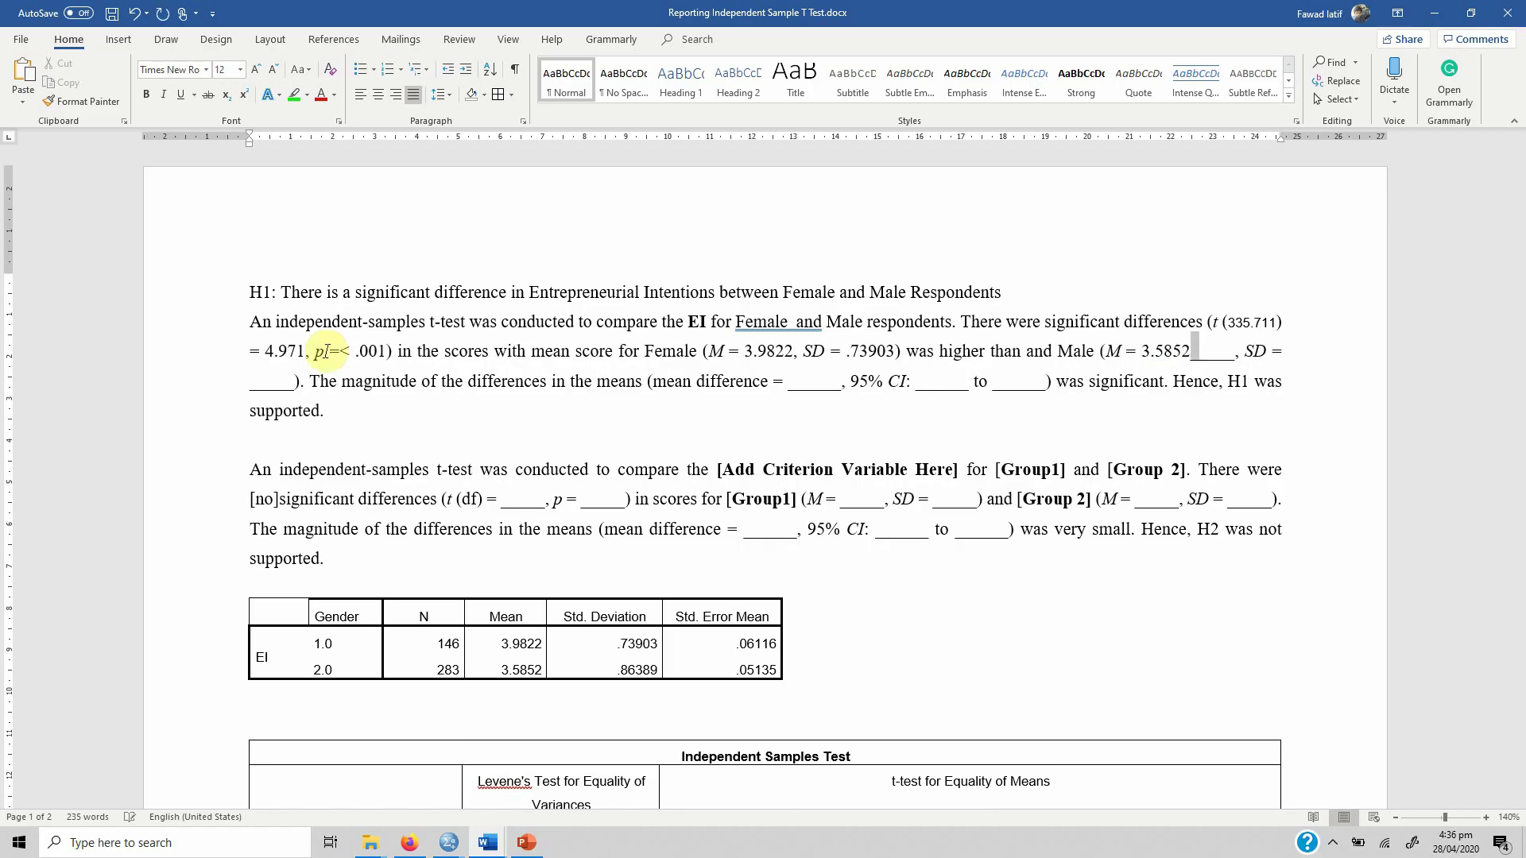
key("shift+Right")
key("shift+Right")
key("Delete")
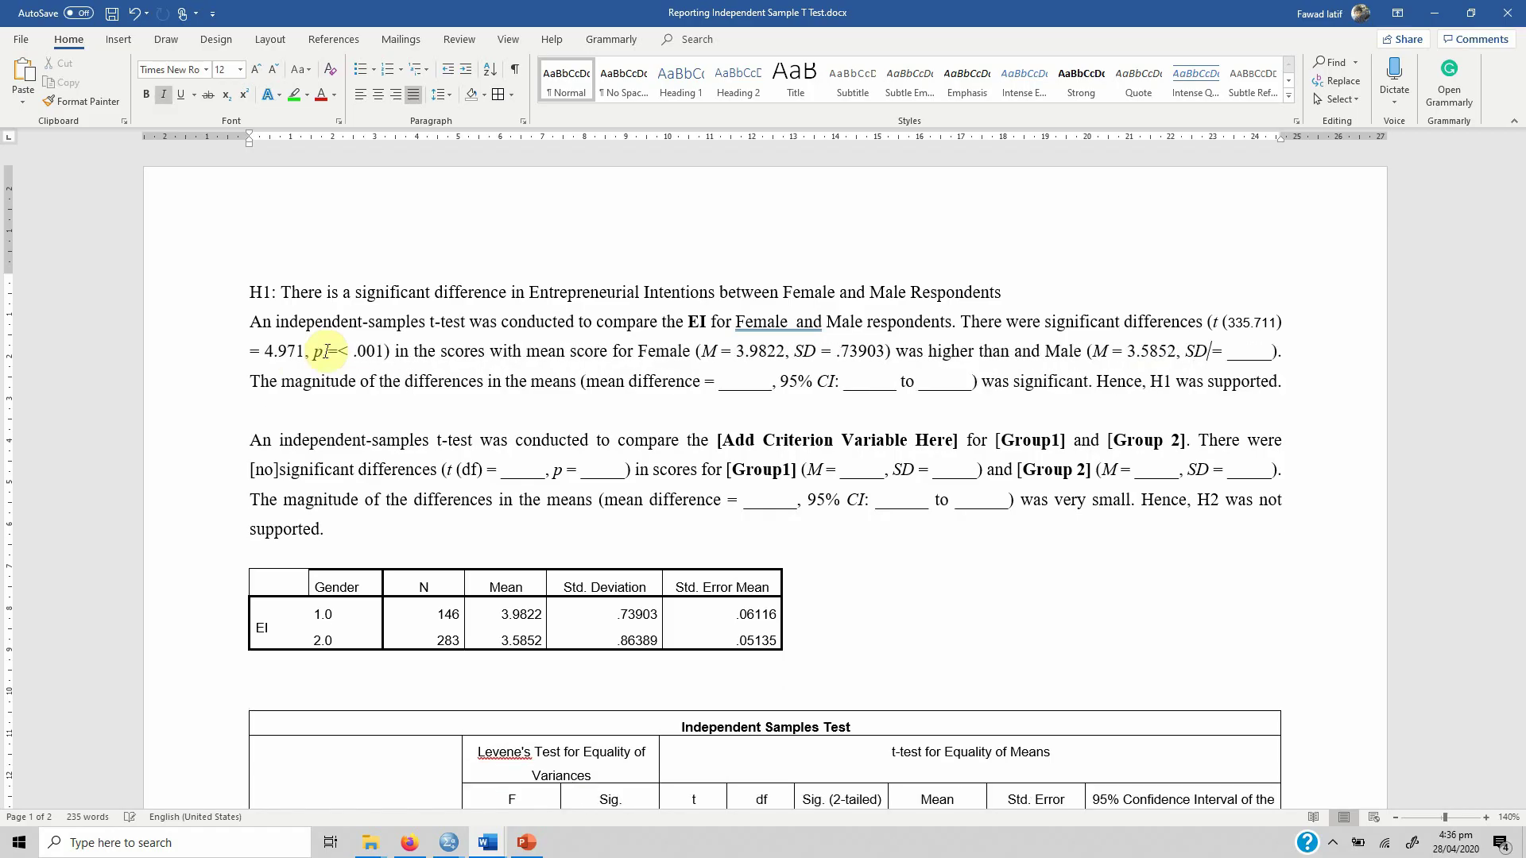
Fill in the Male SD in the first paragraph with .86389 and remove its leftover underscores.
type(".86")
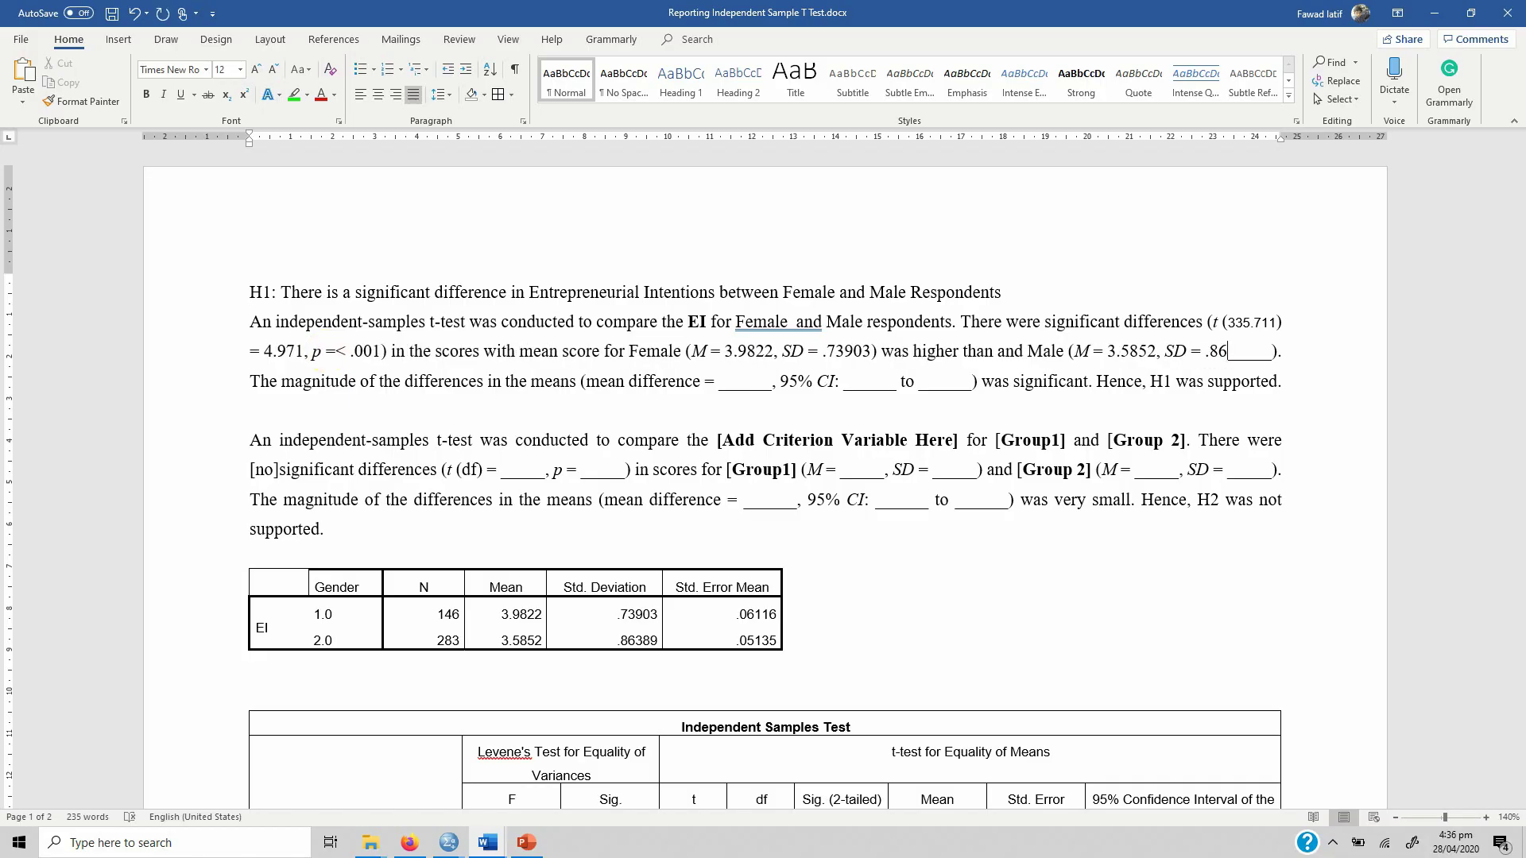
type("389")
key("shift+Right")
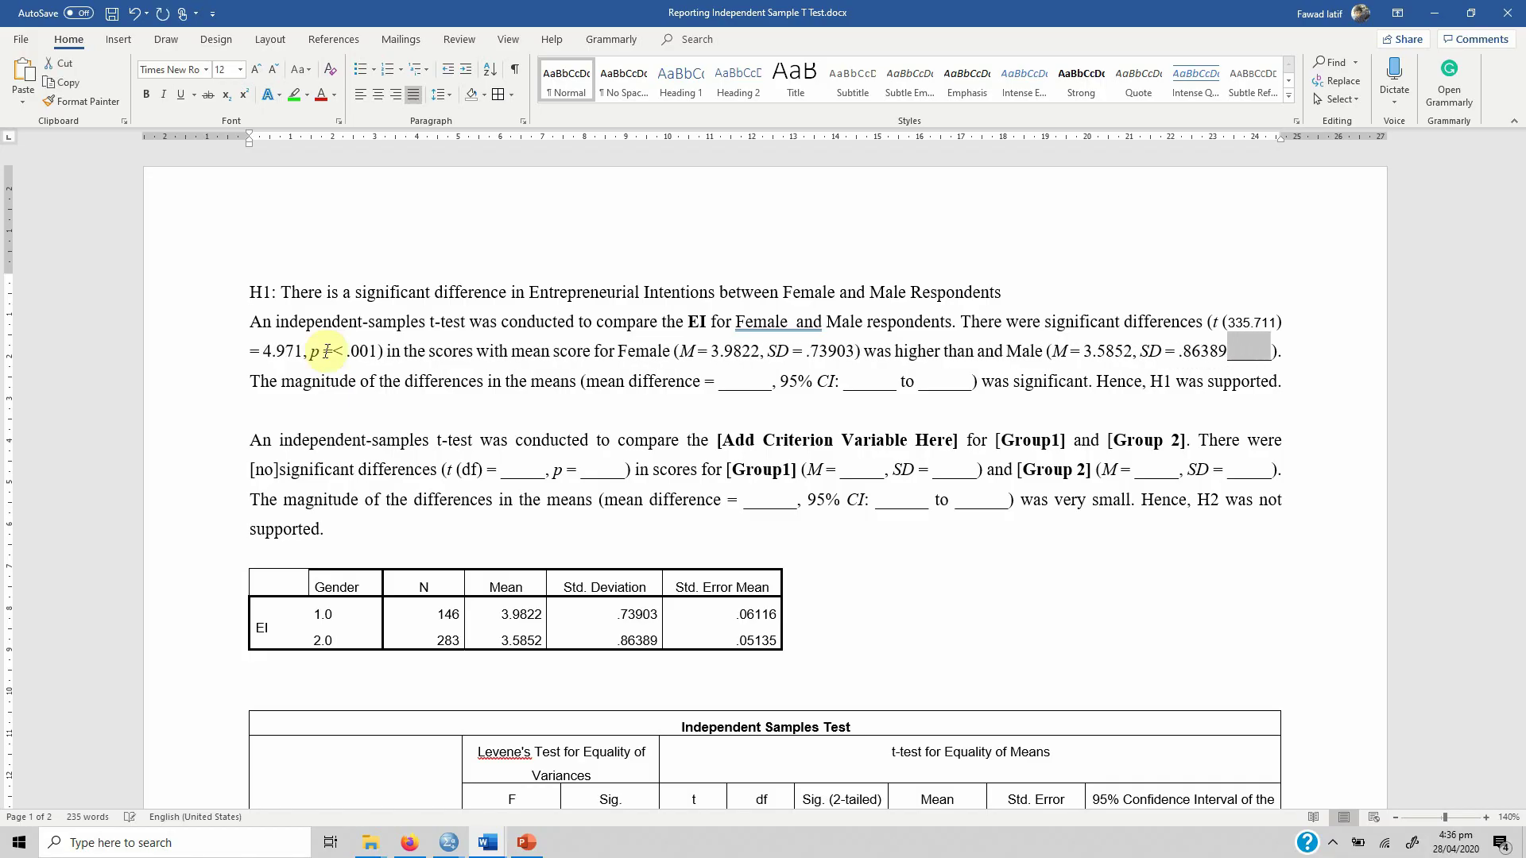
key("Delete")
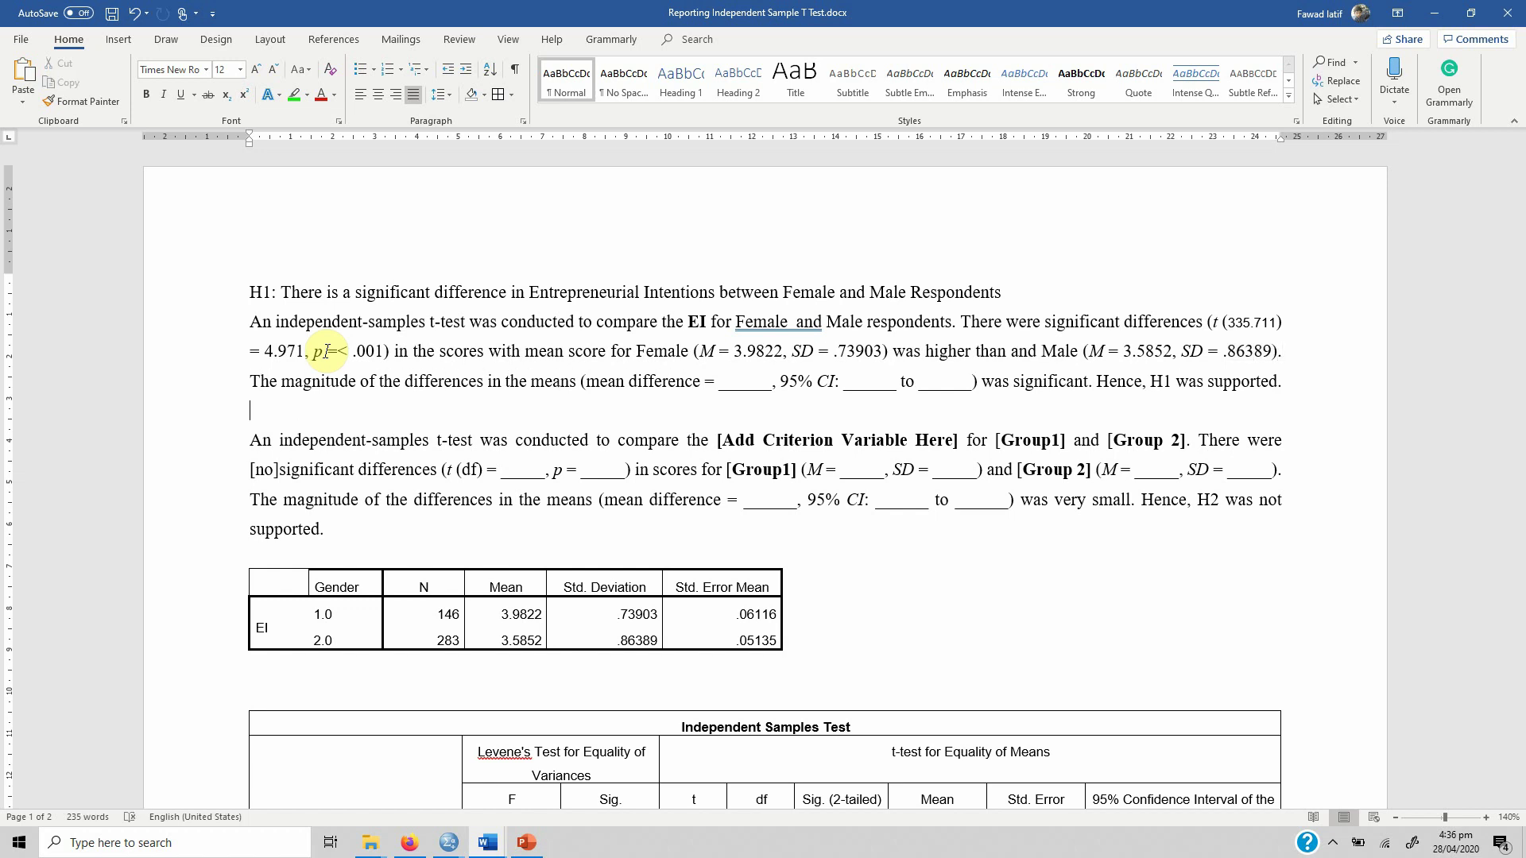
Delete one blank line between the group statistics table and the Independent Samples Test table.
key("Down")
key("Down")
key("Down")
key("Down")
key("Down")
key("Down")
key("Delete")
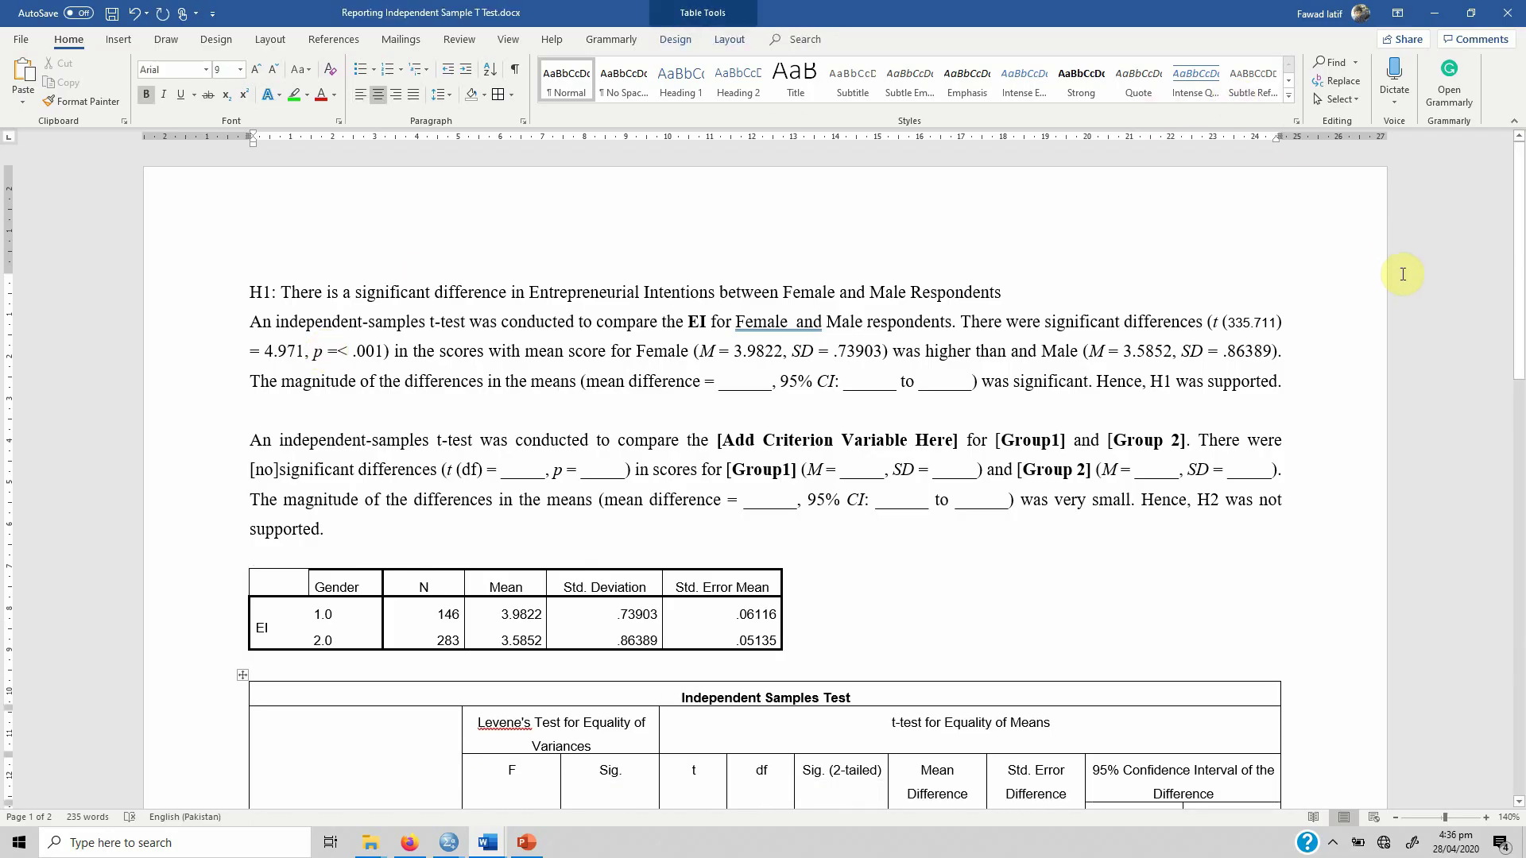
Fill in the first paragraph's mean difference with .39703 from the "Equal variances not assumed" row, replacing the blank.
scroll(1519, 252, "down", 1)
scroll(1519, 252, "down", 3)
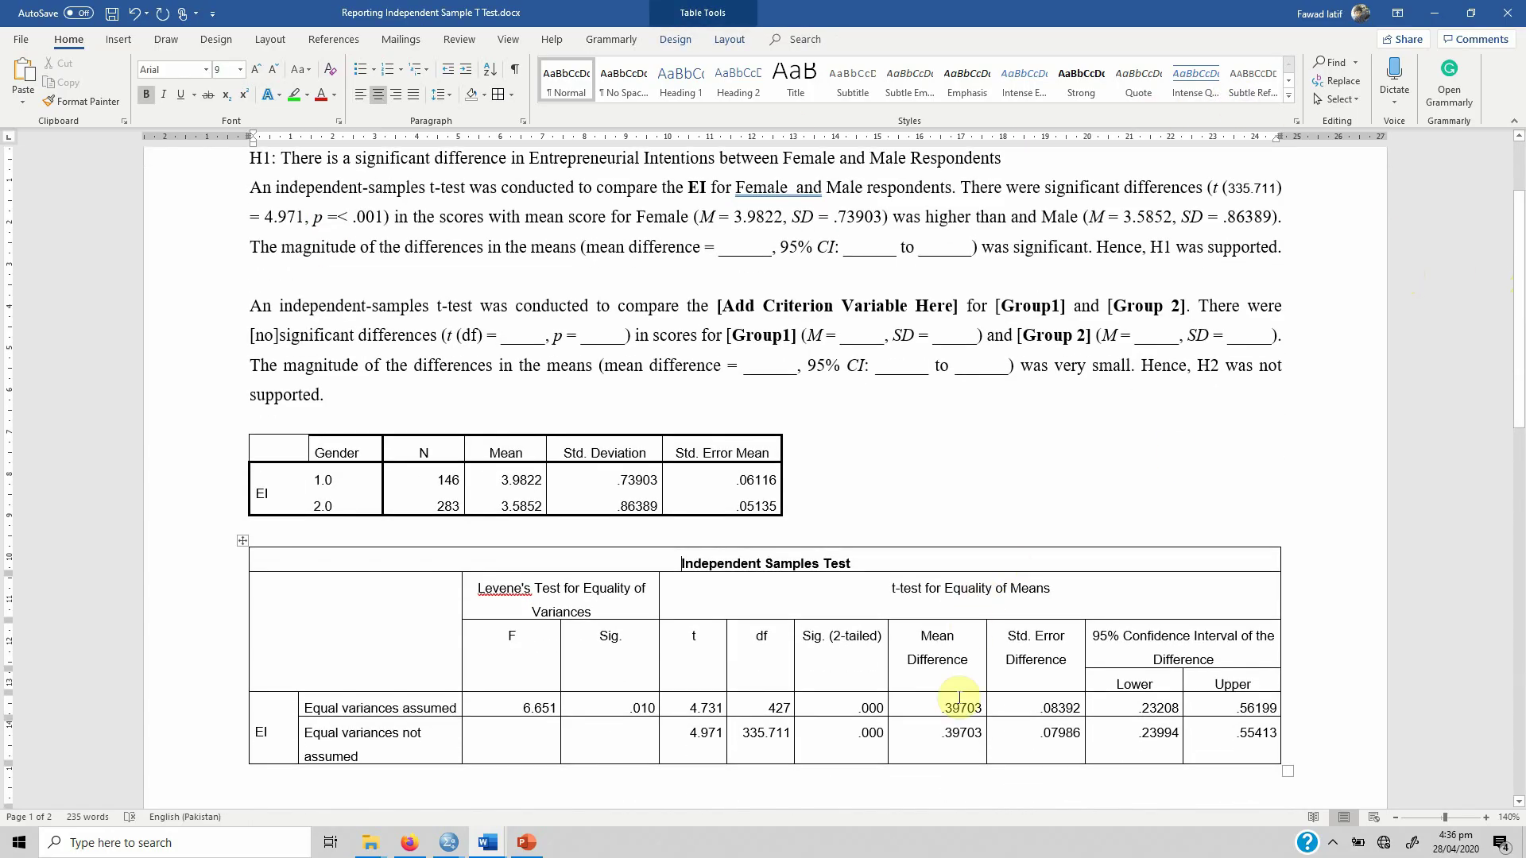
left_click(948, 741)
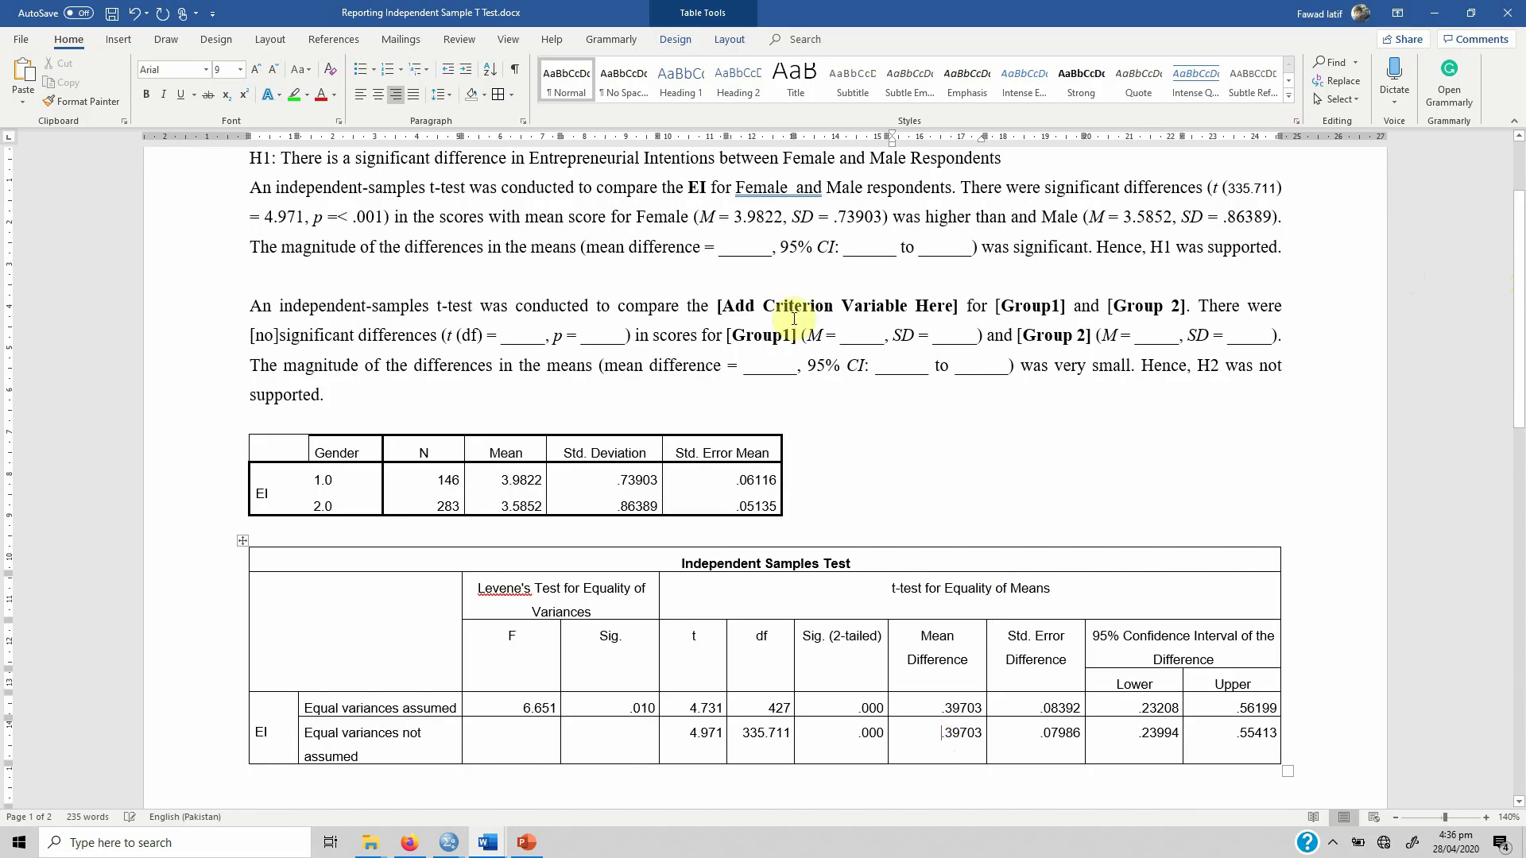
left_click(721, 256)
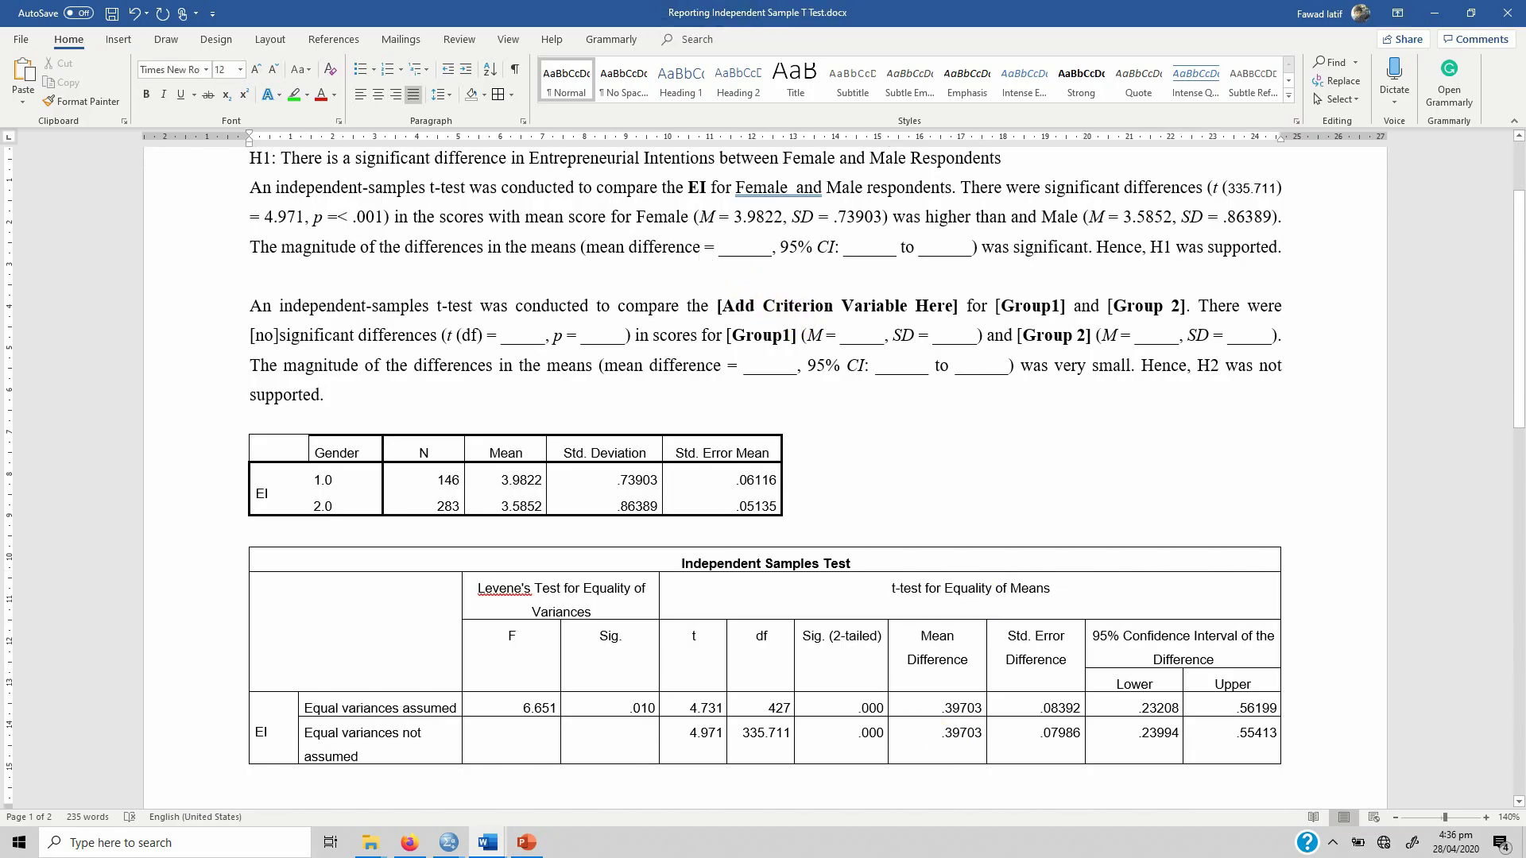
type(".39703")
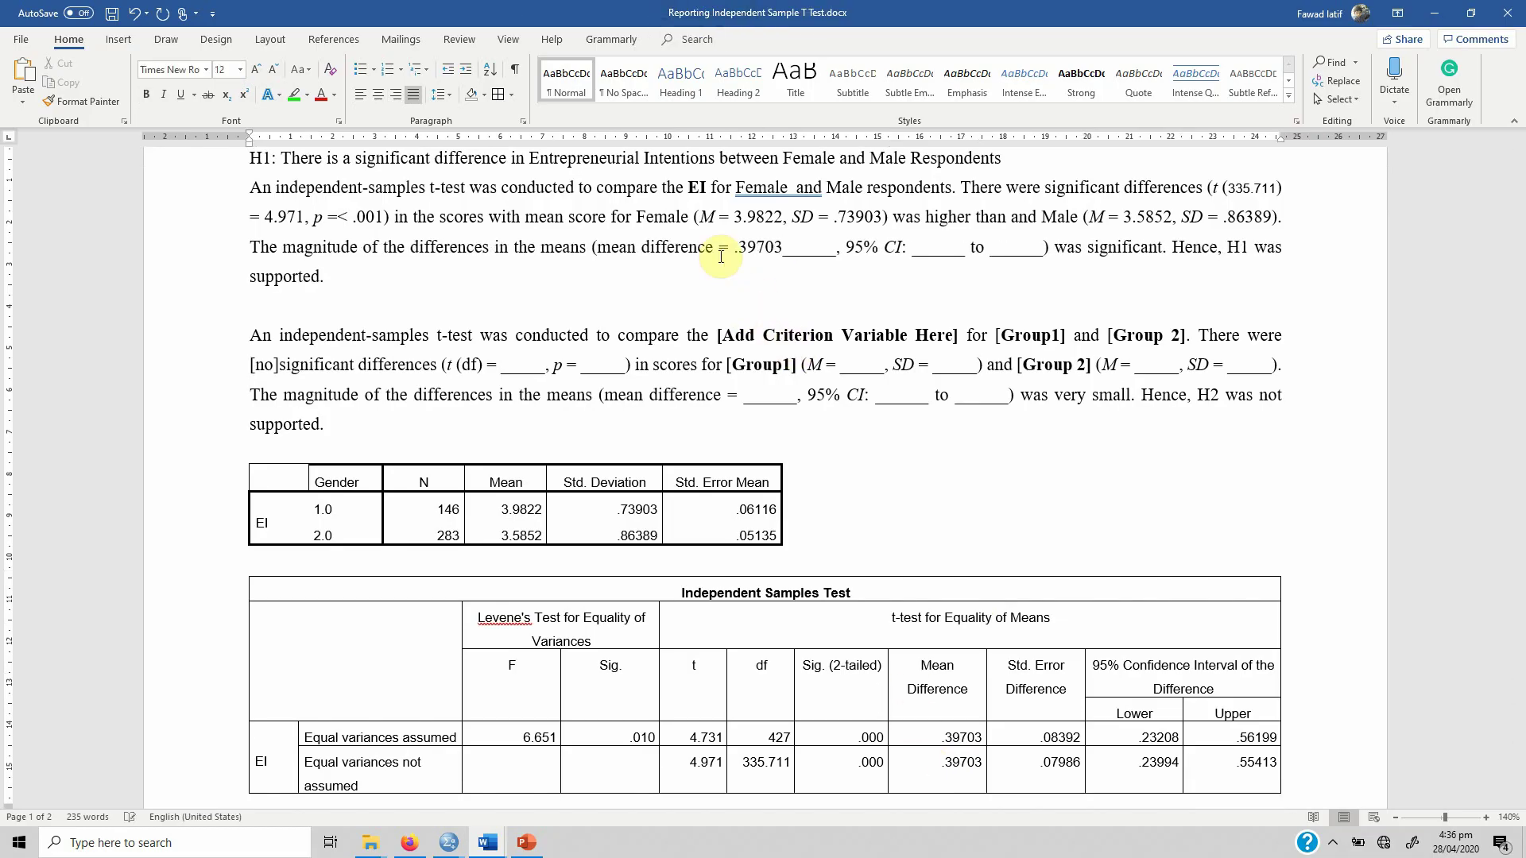
key("shift+Right")
key("shift+Right")
key("shift+Right")
key("Delete")
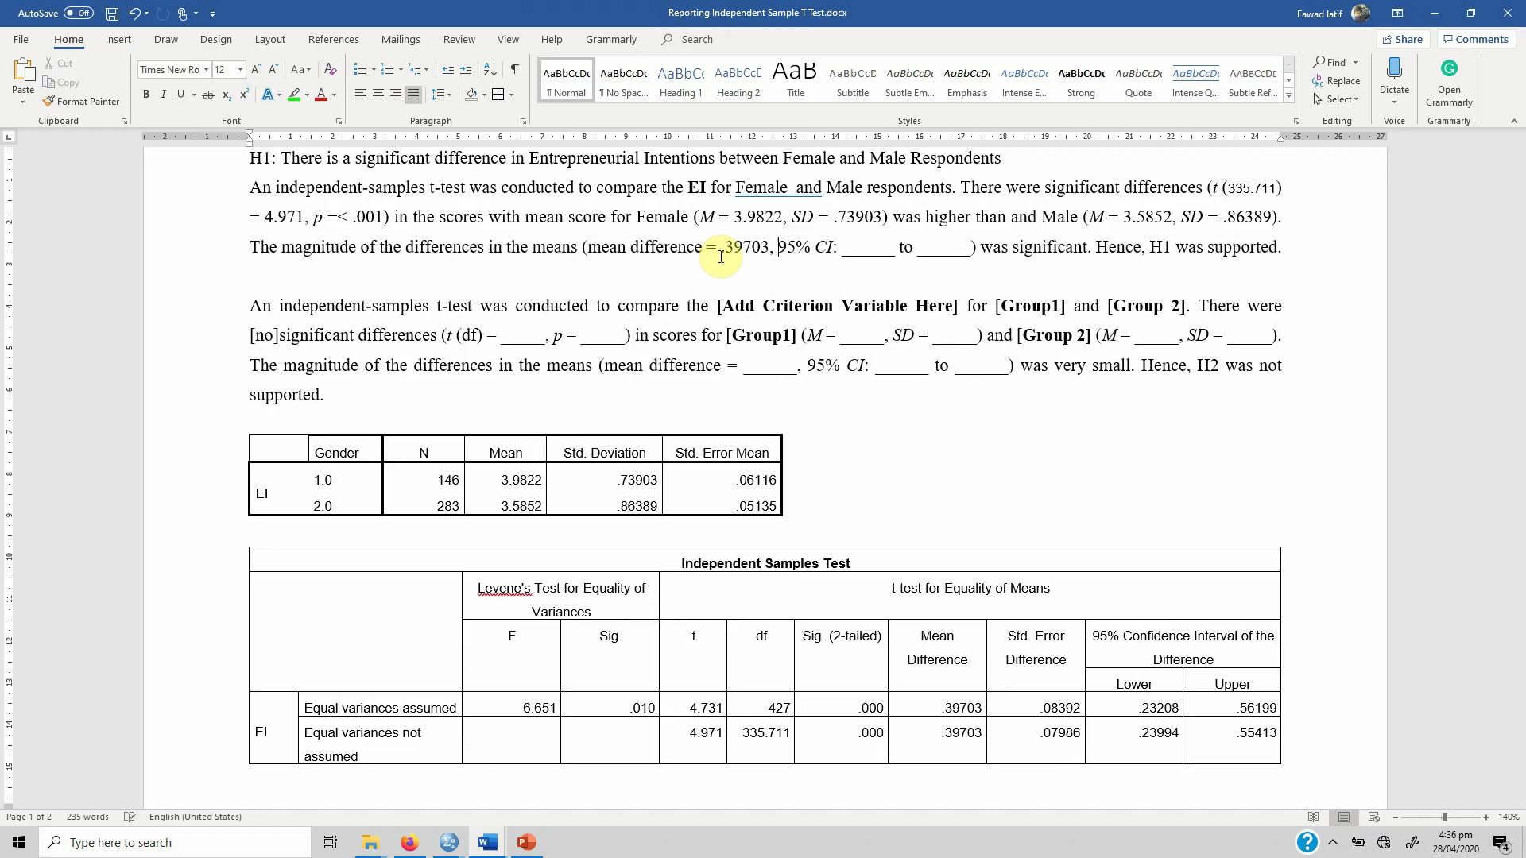
Fill in the lower 95% CI limit in the first paragraph with .23994 from the "Equal variances not assumed" row, replacing the blank.
left_click(1139, 740)
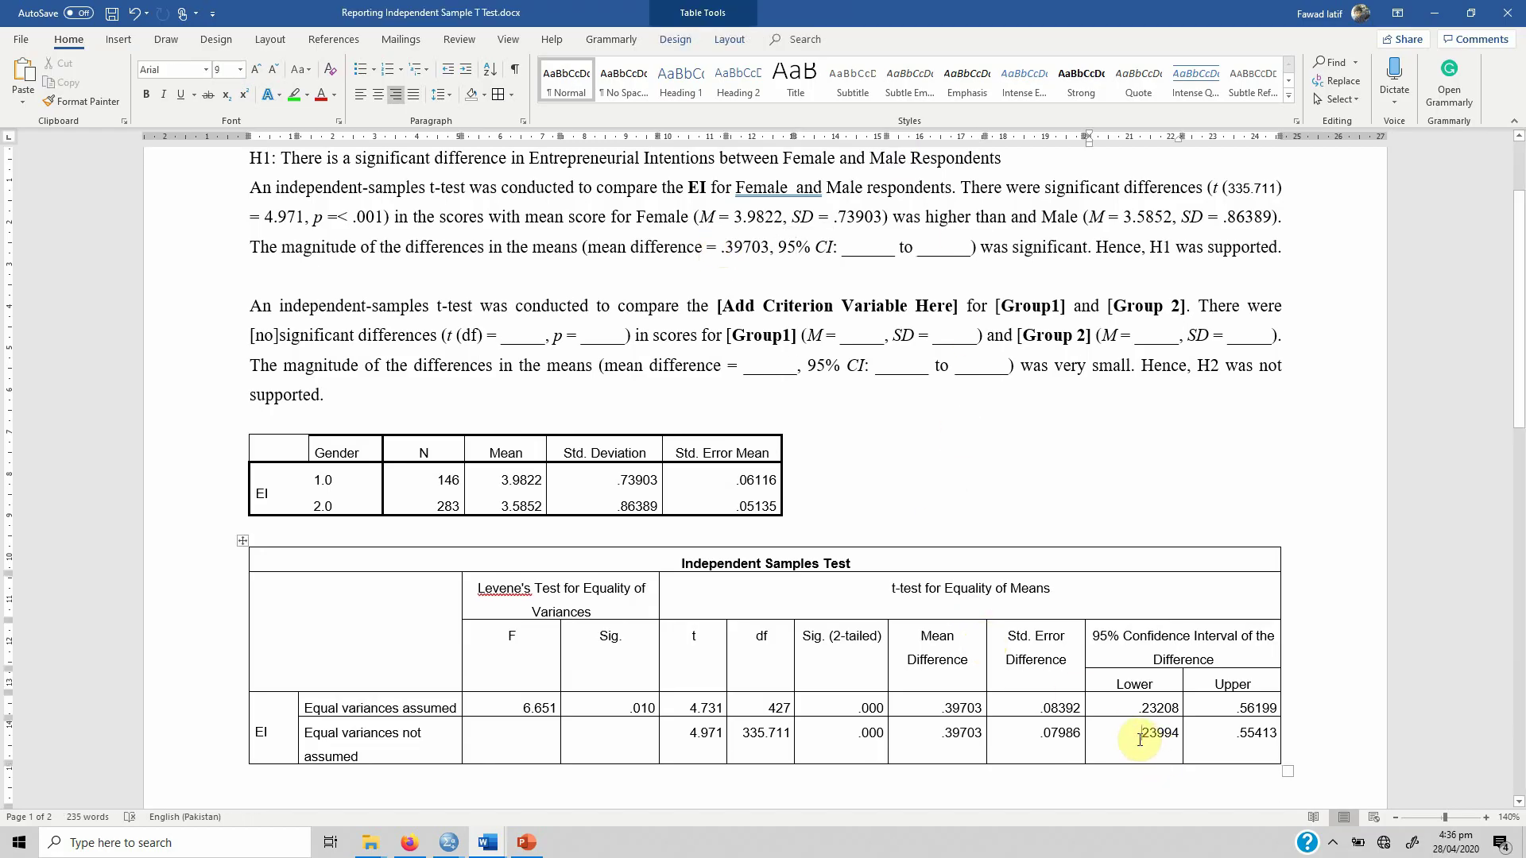
left_click_drag(1139, 739, 1188, 735)
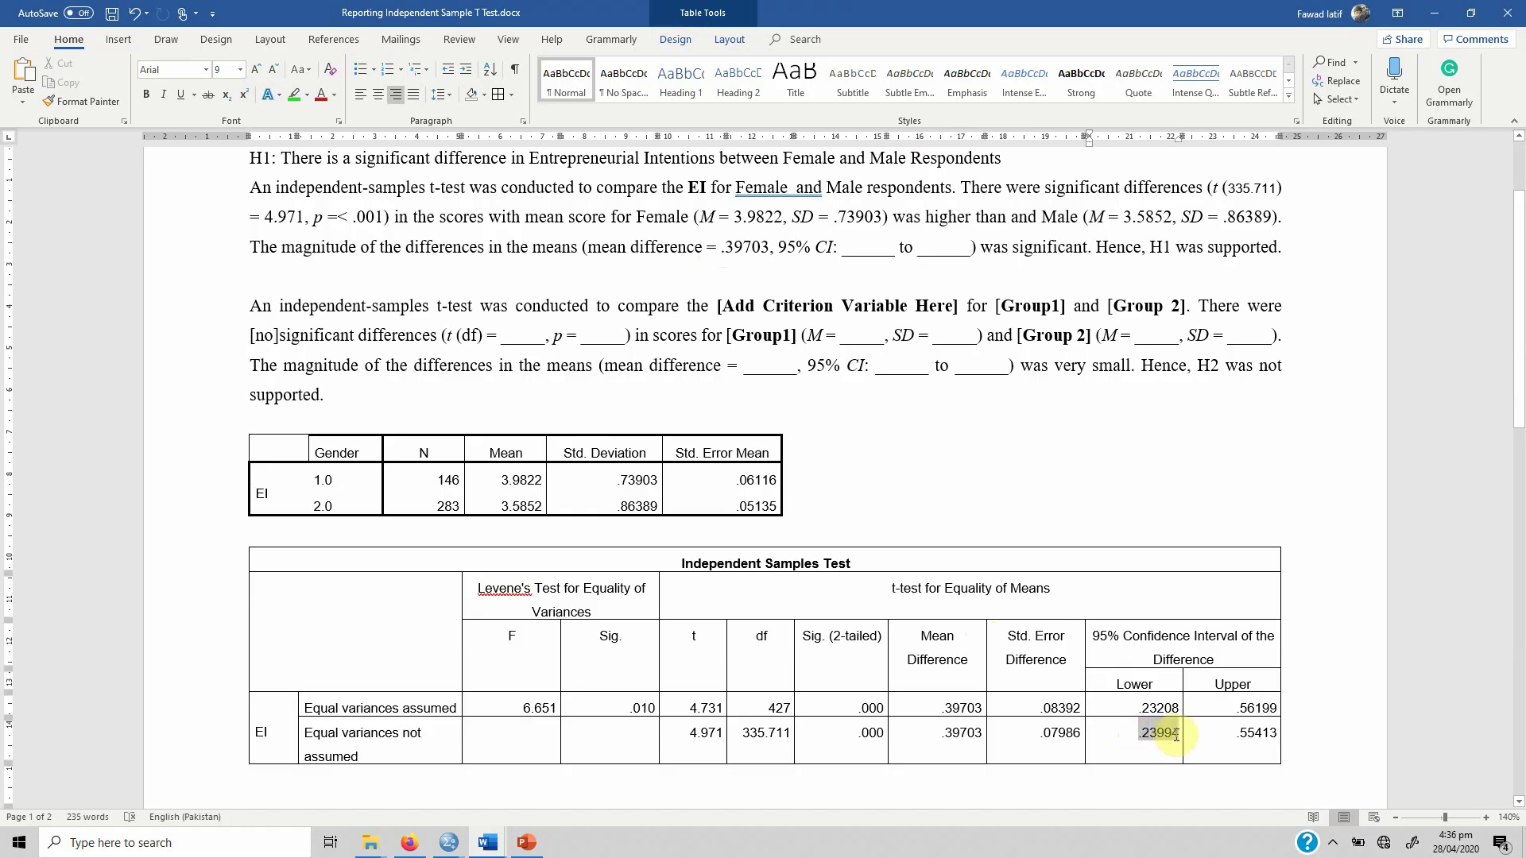
left_click(840, 248)
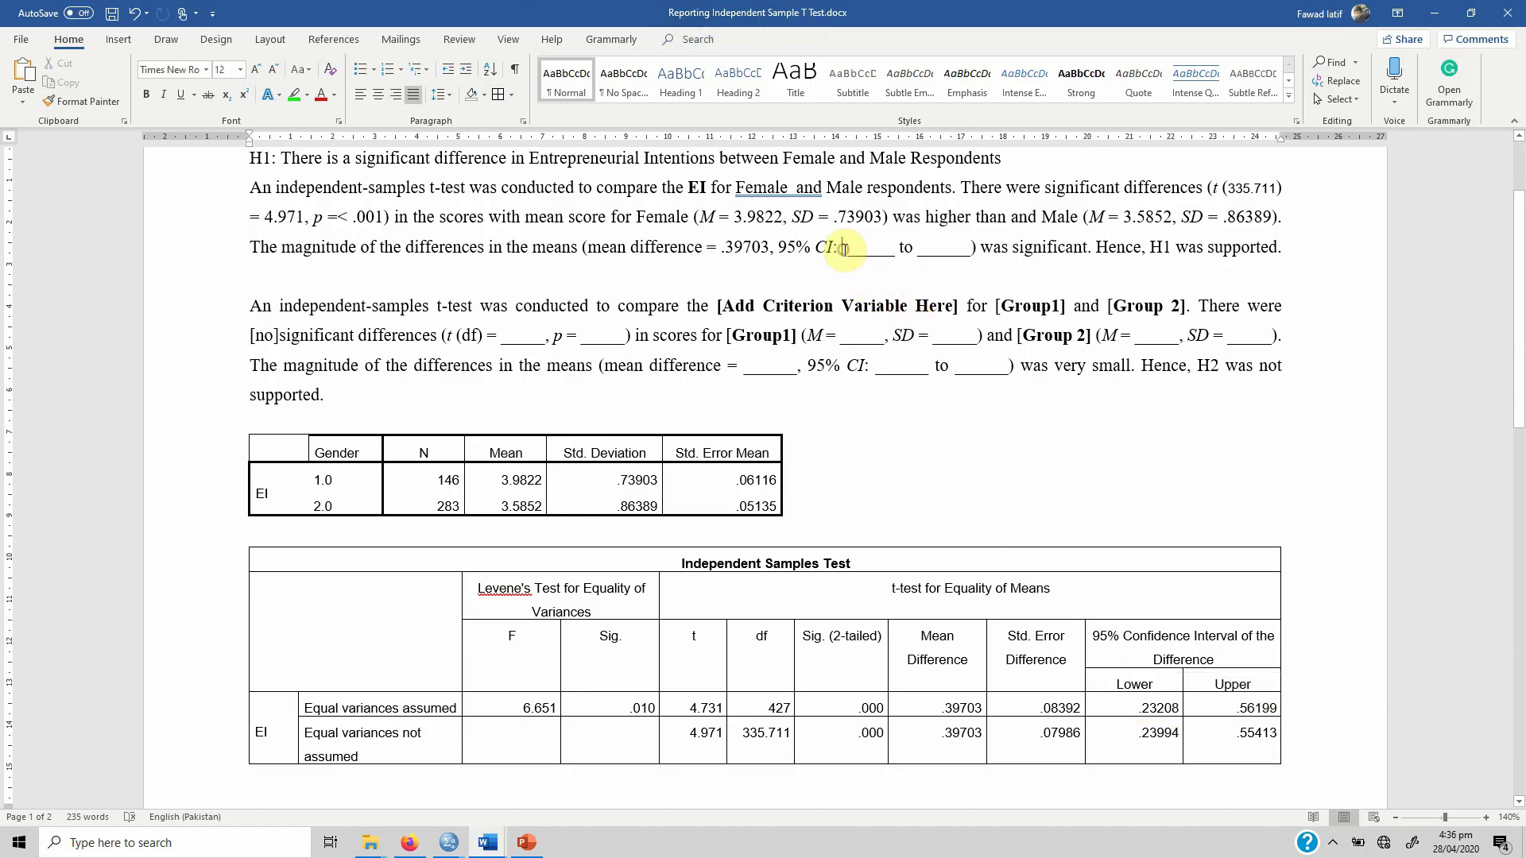
type(".23994")
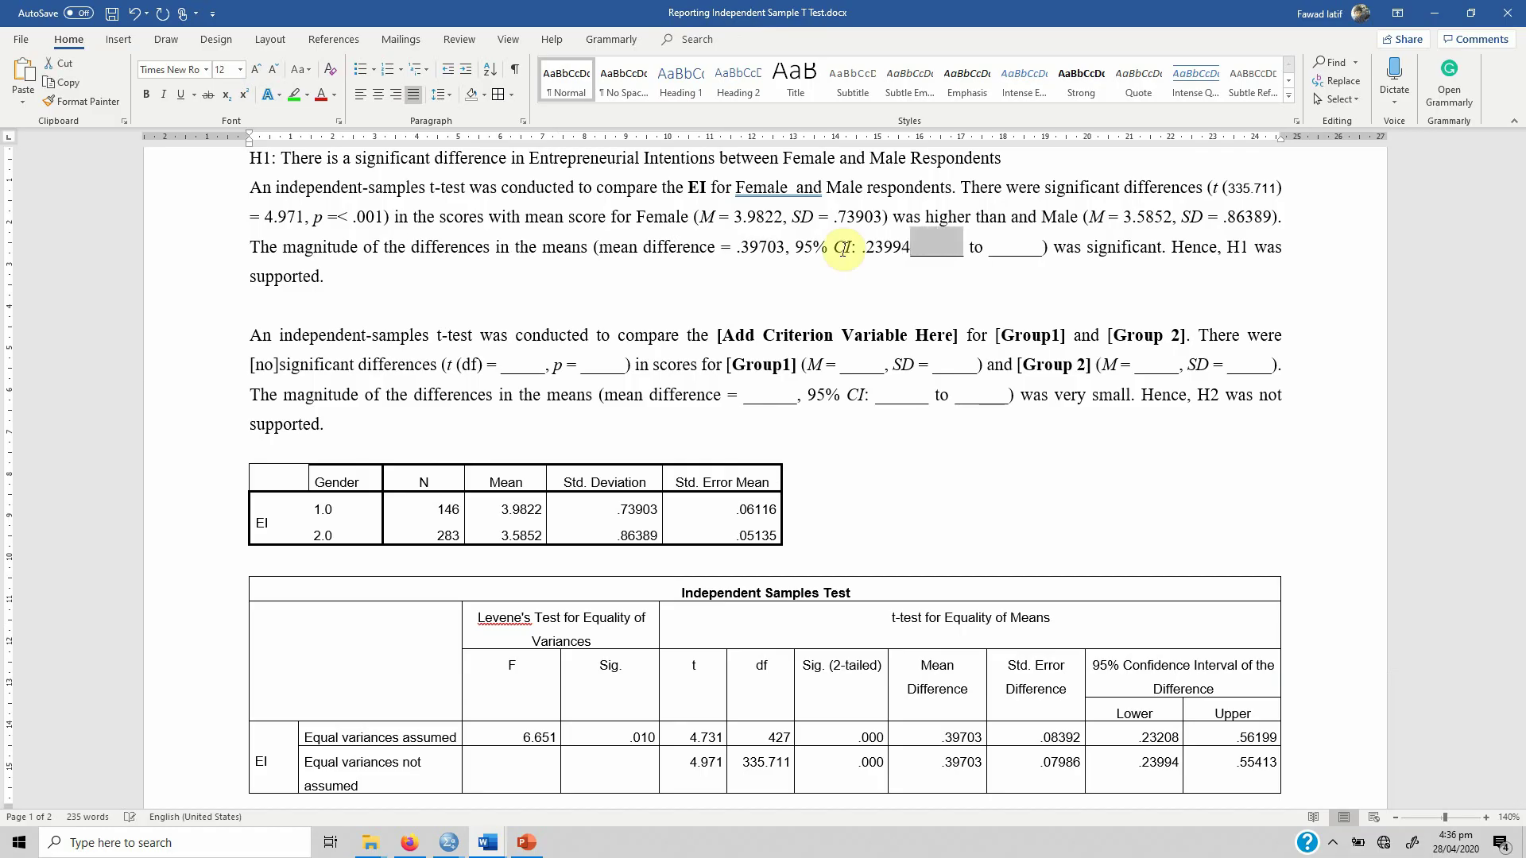
key("Delete")
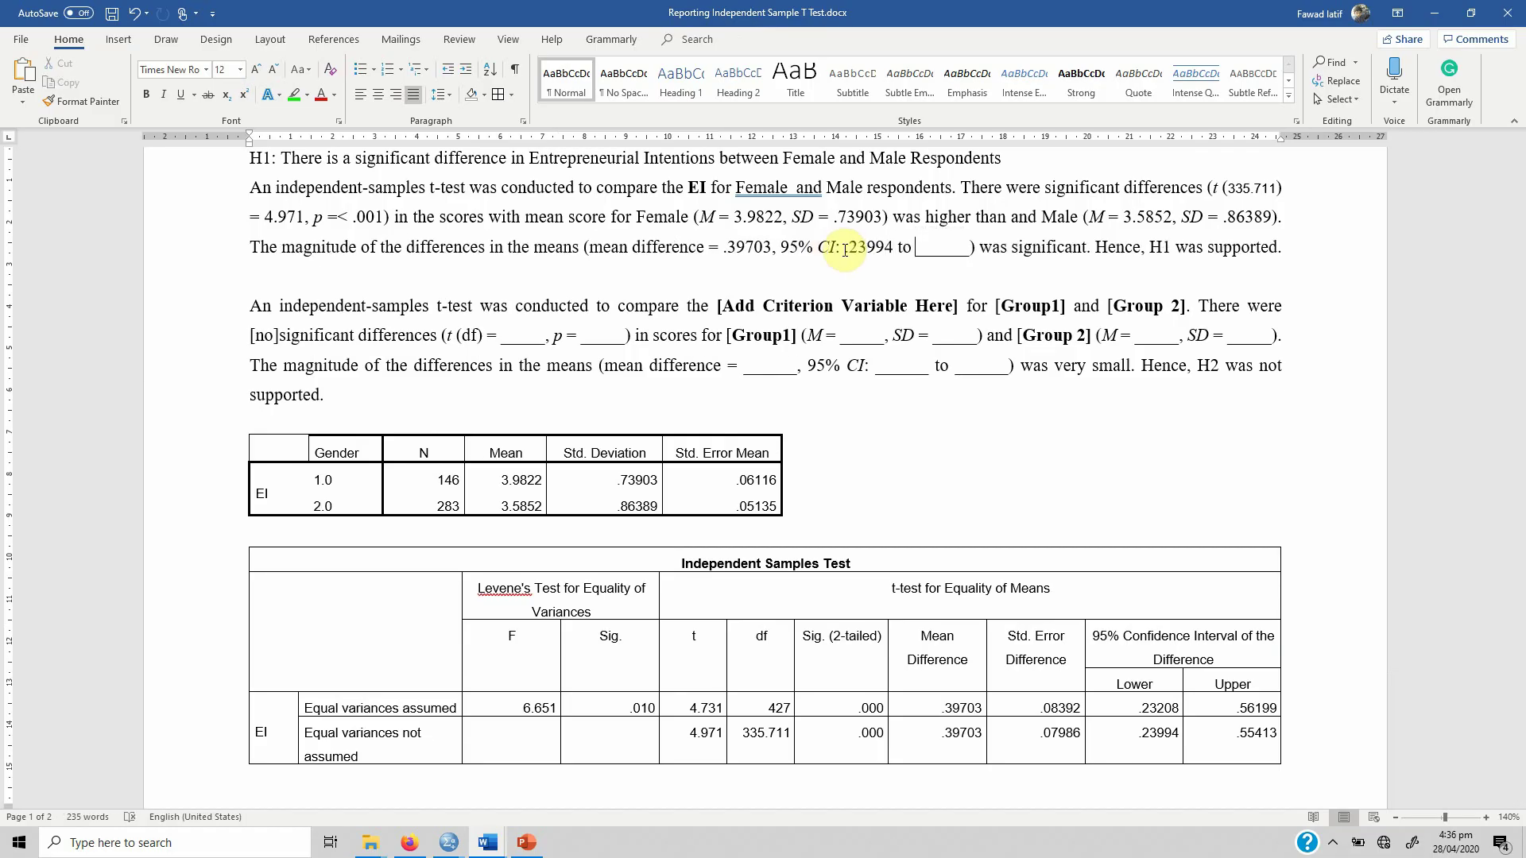
Replace the upper 95% CI limit blank in the first paragraph with .55413.
key("shift+Right")
key("shift+Right")
key("shift+Right")
key("shift+Right")
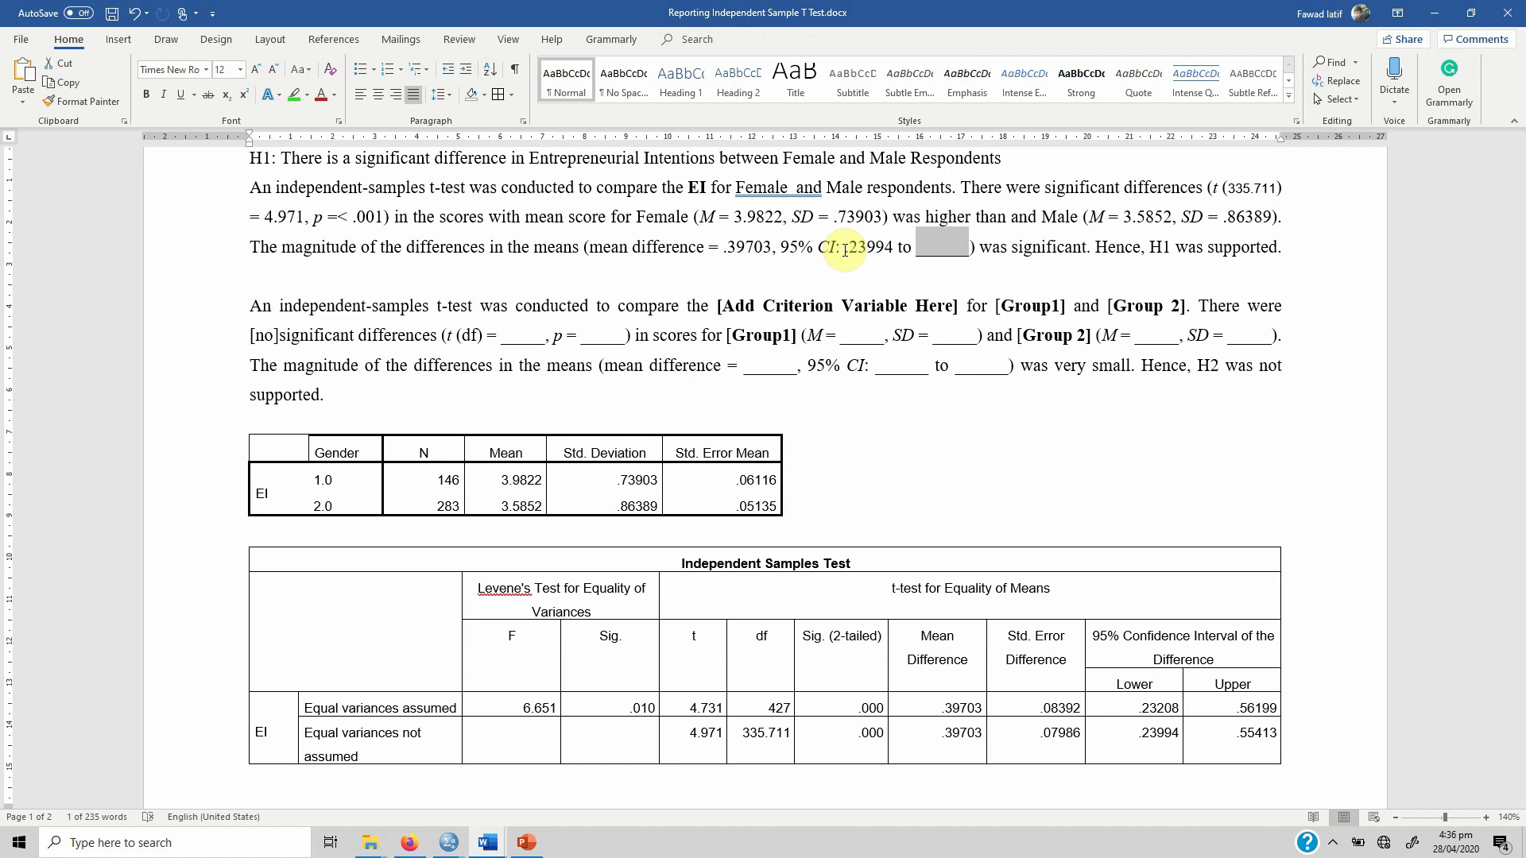
type(".55")
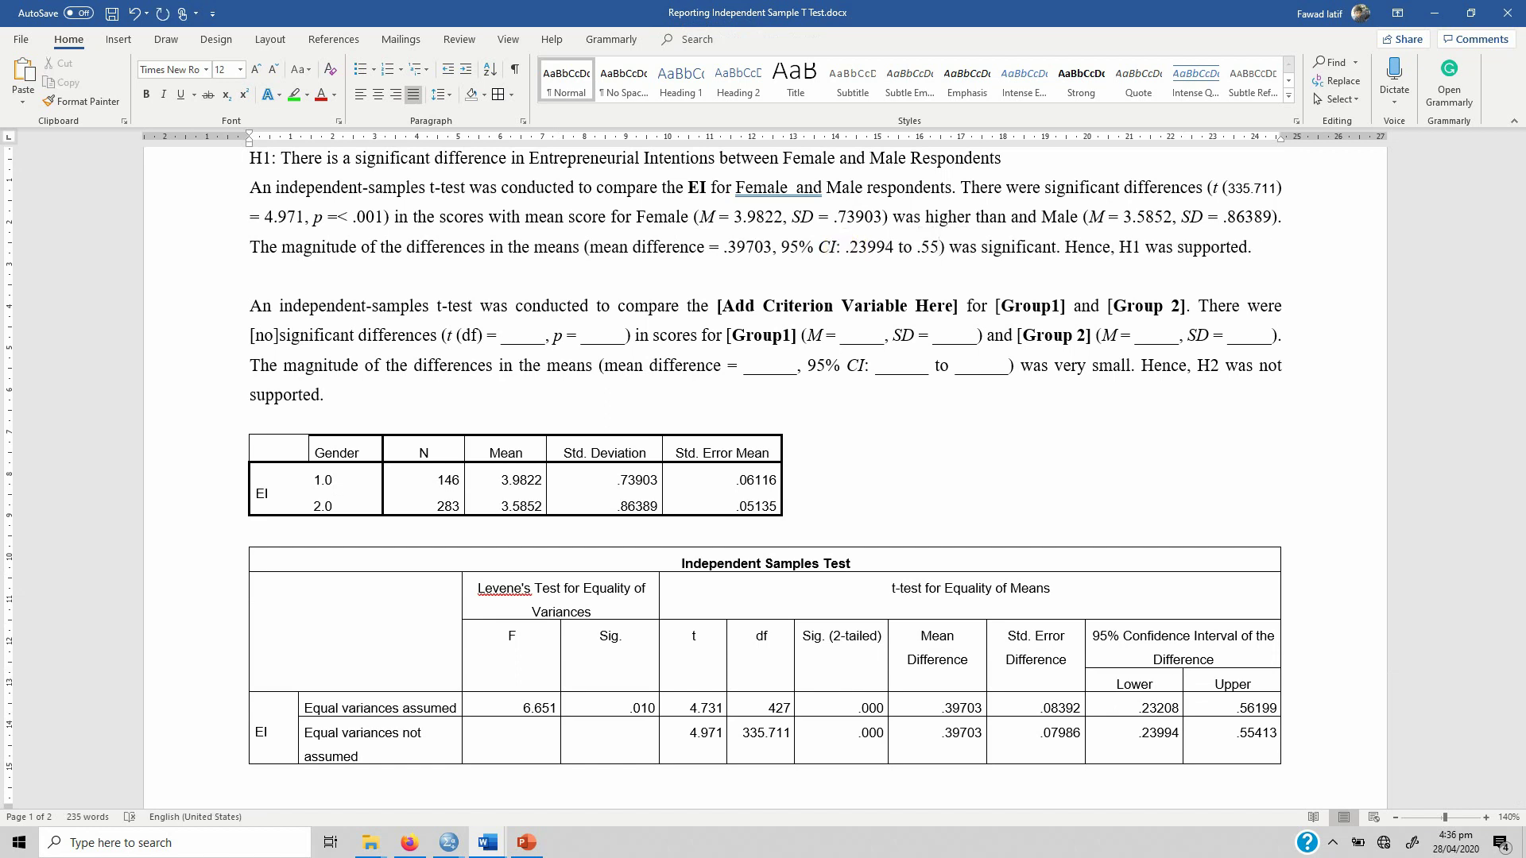
type("413")
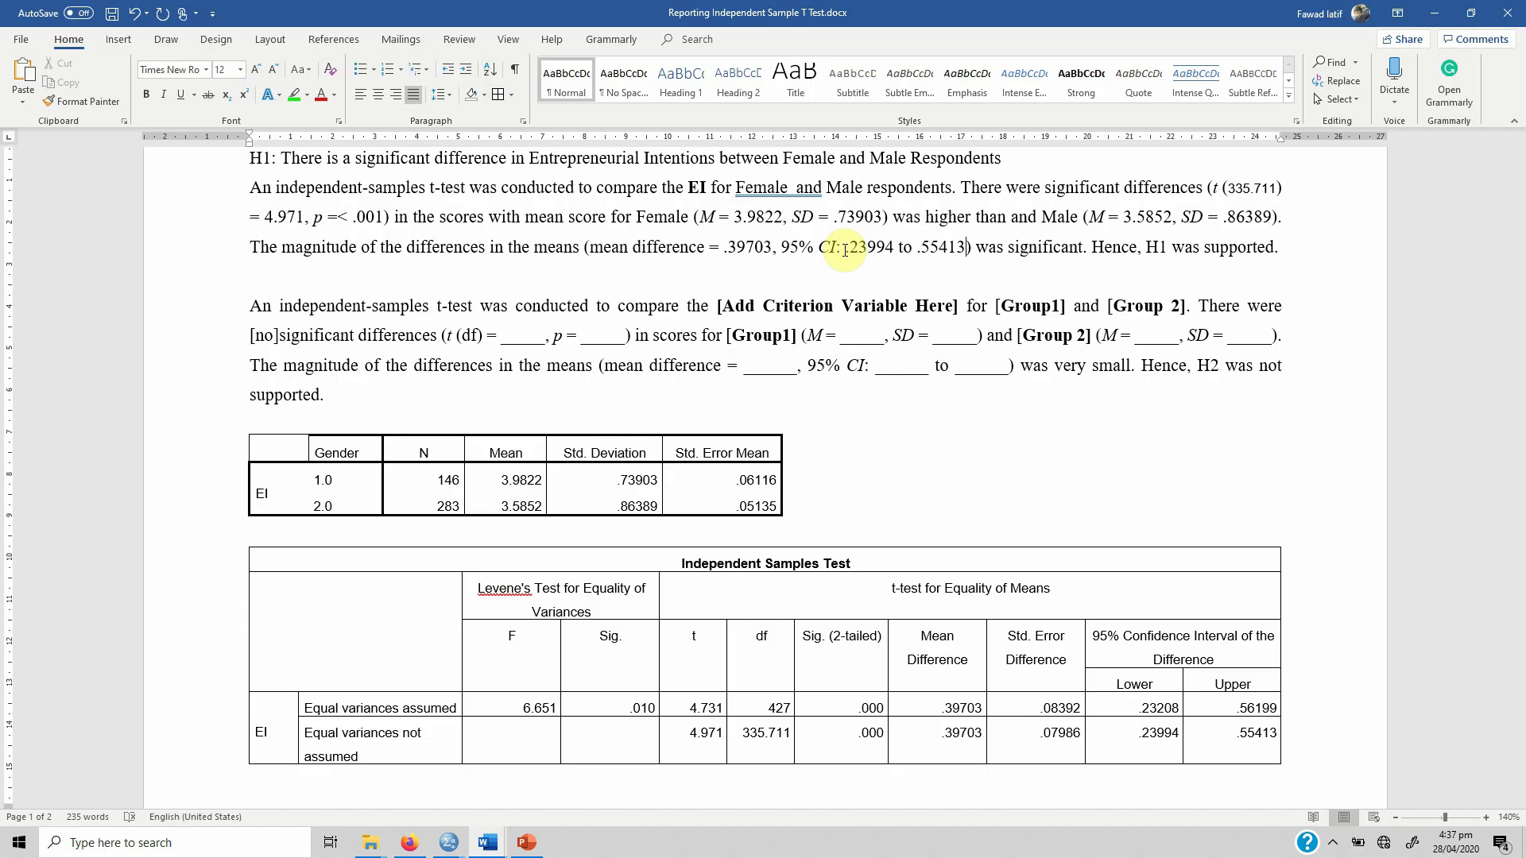
Draw a vertical border through the title row and empty header cell of the Independent Samples Test table, in line with the EI column's edge.
mouse_move(1520, 296)
left_mouse_down()
mouse_move(1519, 258)
mouse_move(1512, 318)
left_mouse_up()
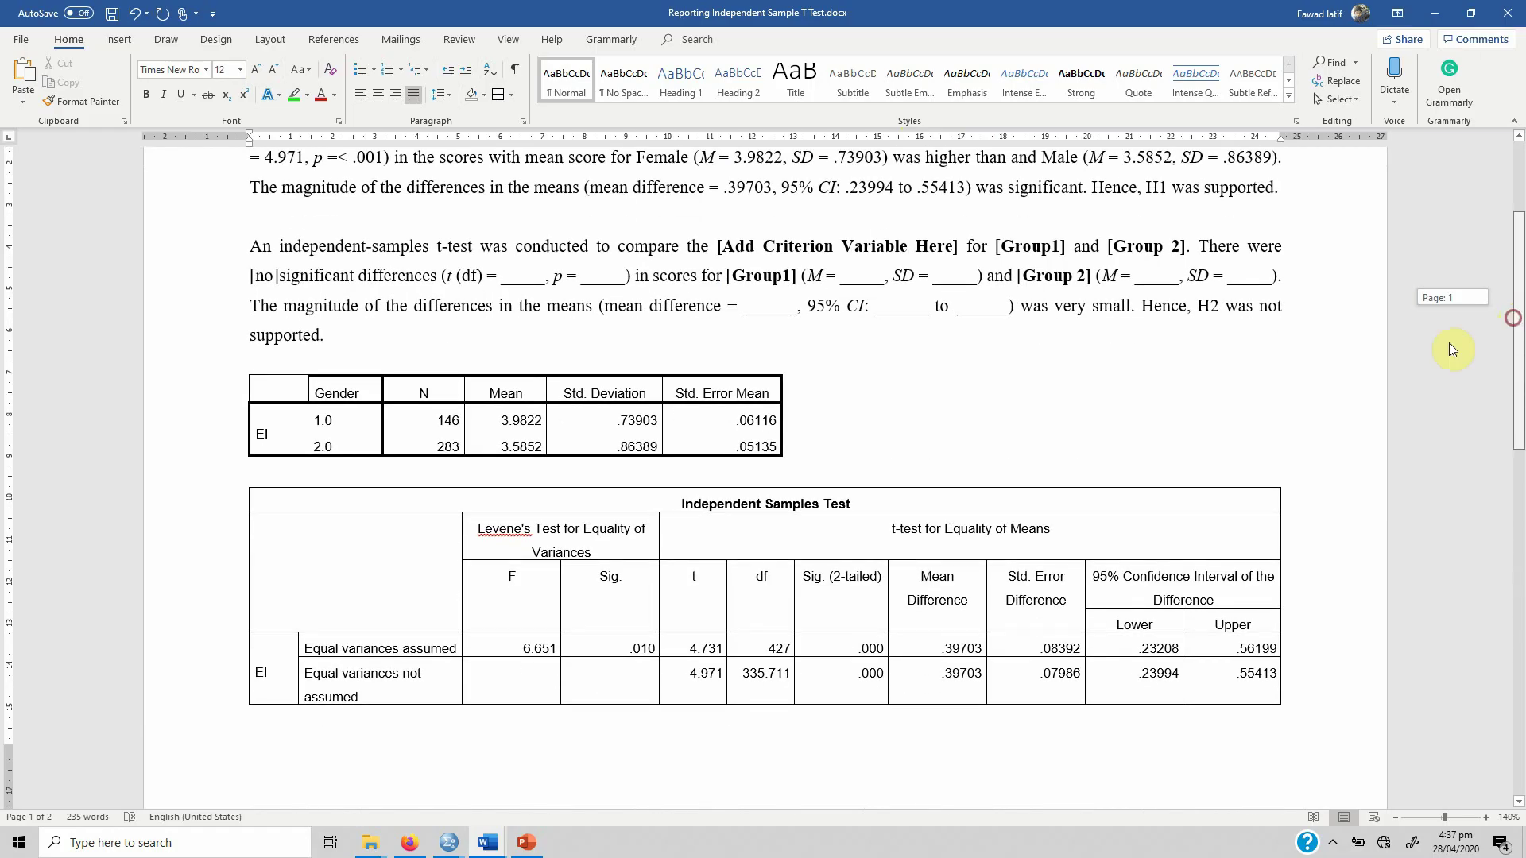
left_click(401, 598)
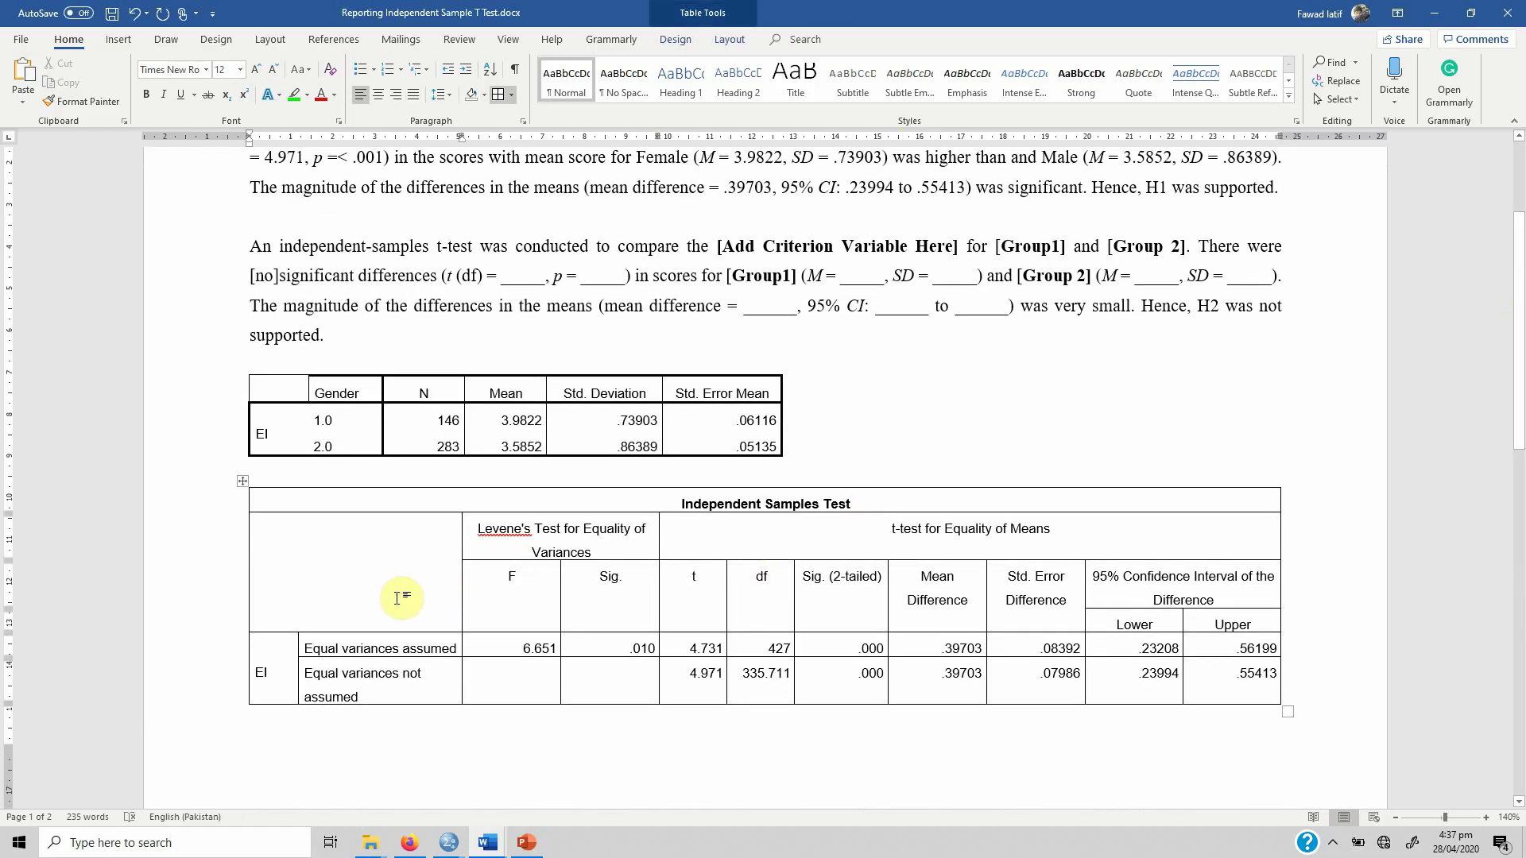
left_click(727, 39)
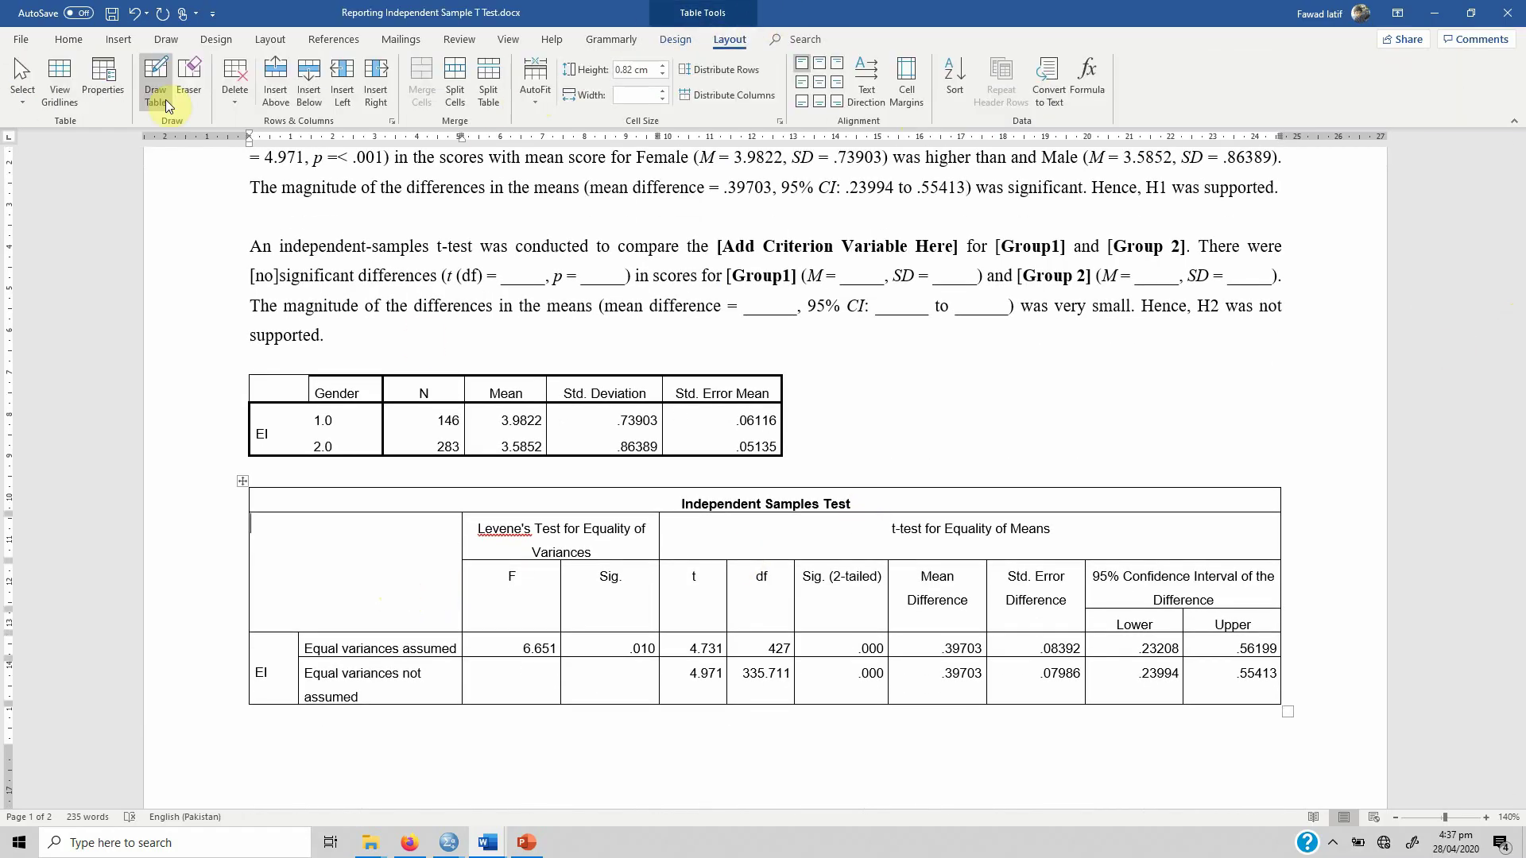
left_click(159, 84)
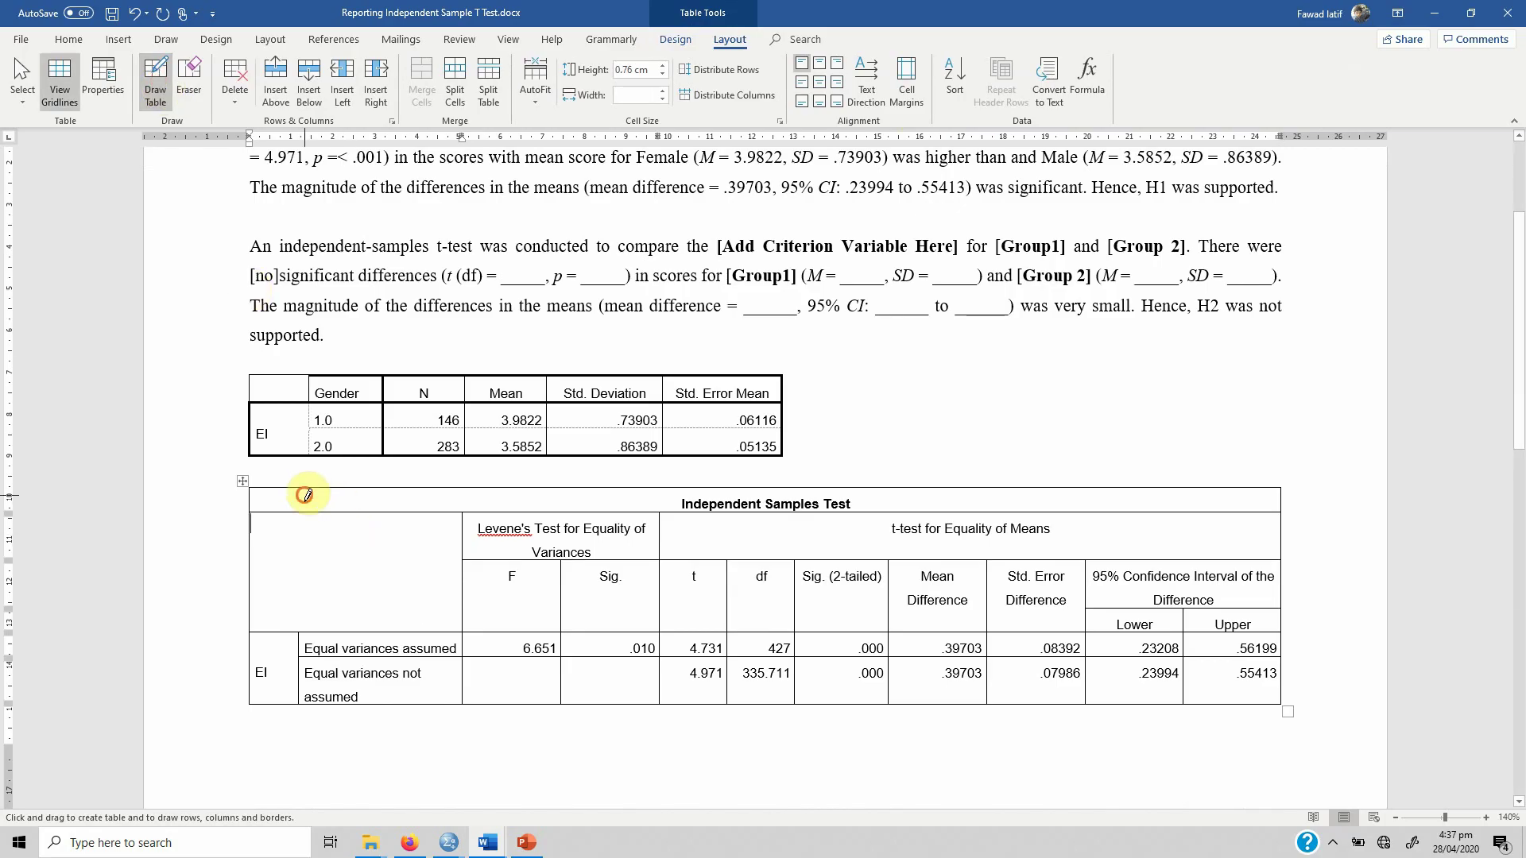
mouse_move(305, 495)
left_mouse_down()
mouse_move(311, 619)
mouse_move(296, 595)
left_mouse_up()
key("Escape")
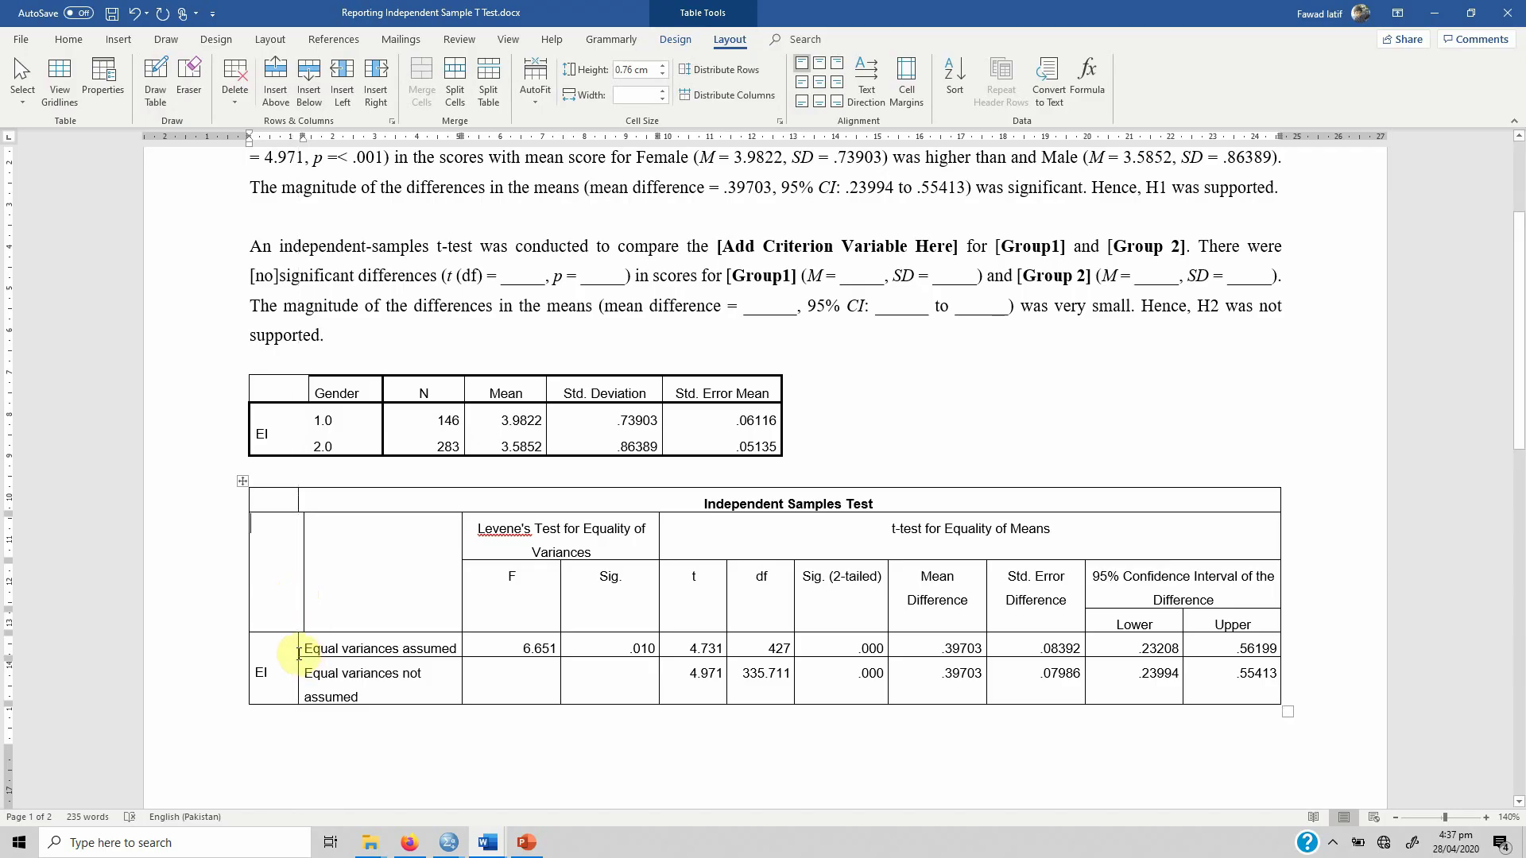
Widen the EI column so its borders line up, and insert two blank columns directly after it in the Independent Samples Test table.
left_click_drag(297, 649, 310, 648)
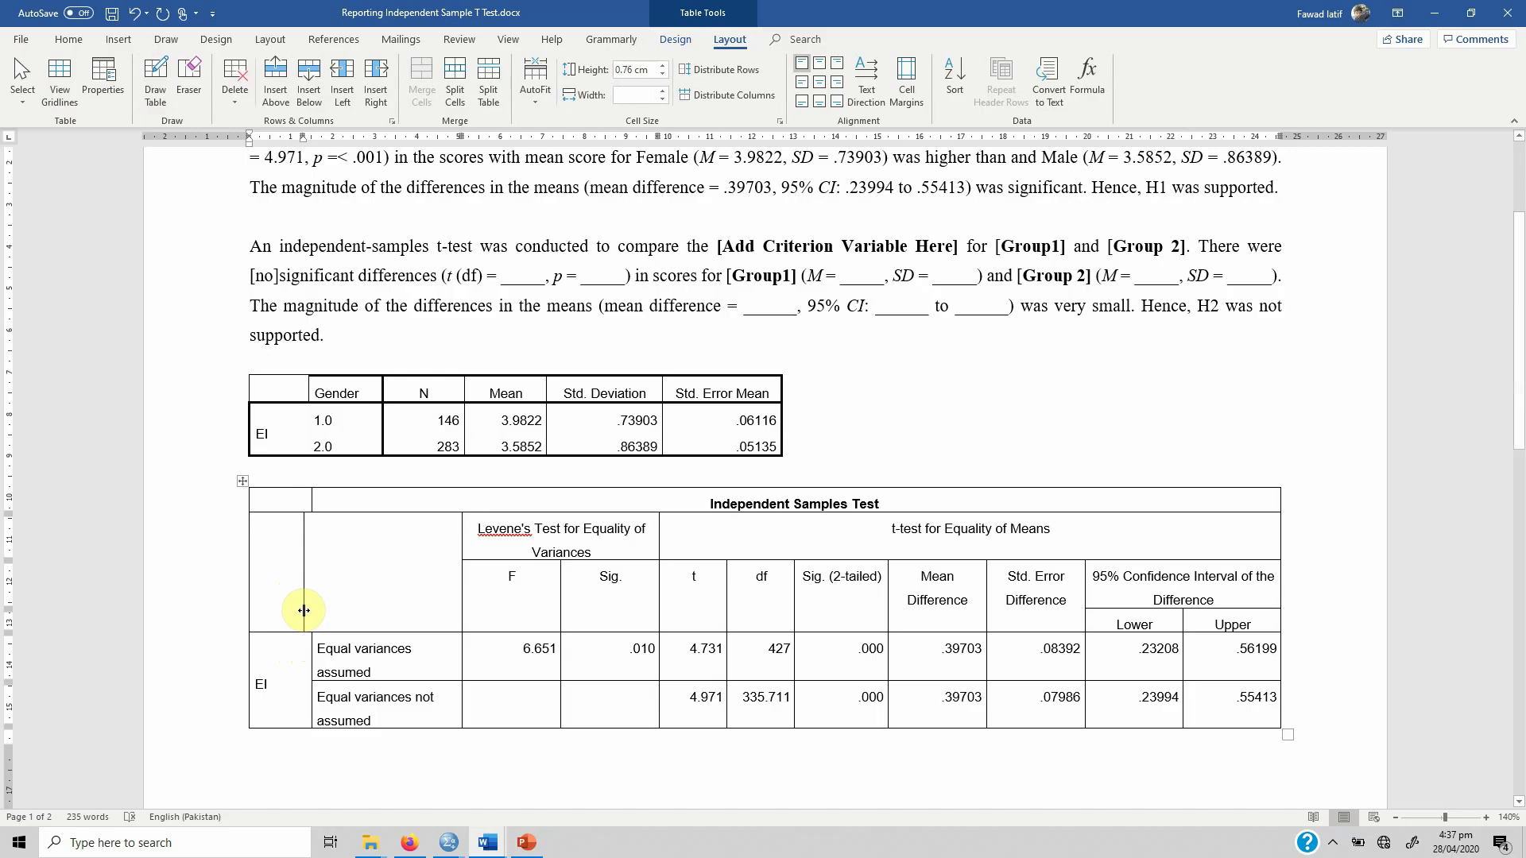
left_click_drag(307, 611, 312, 611)
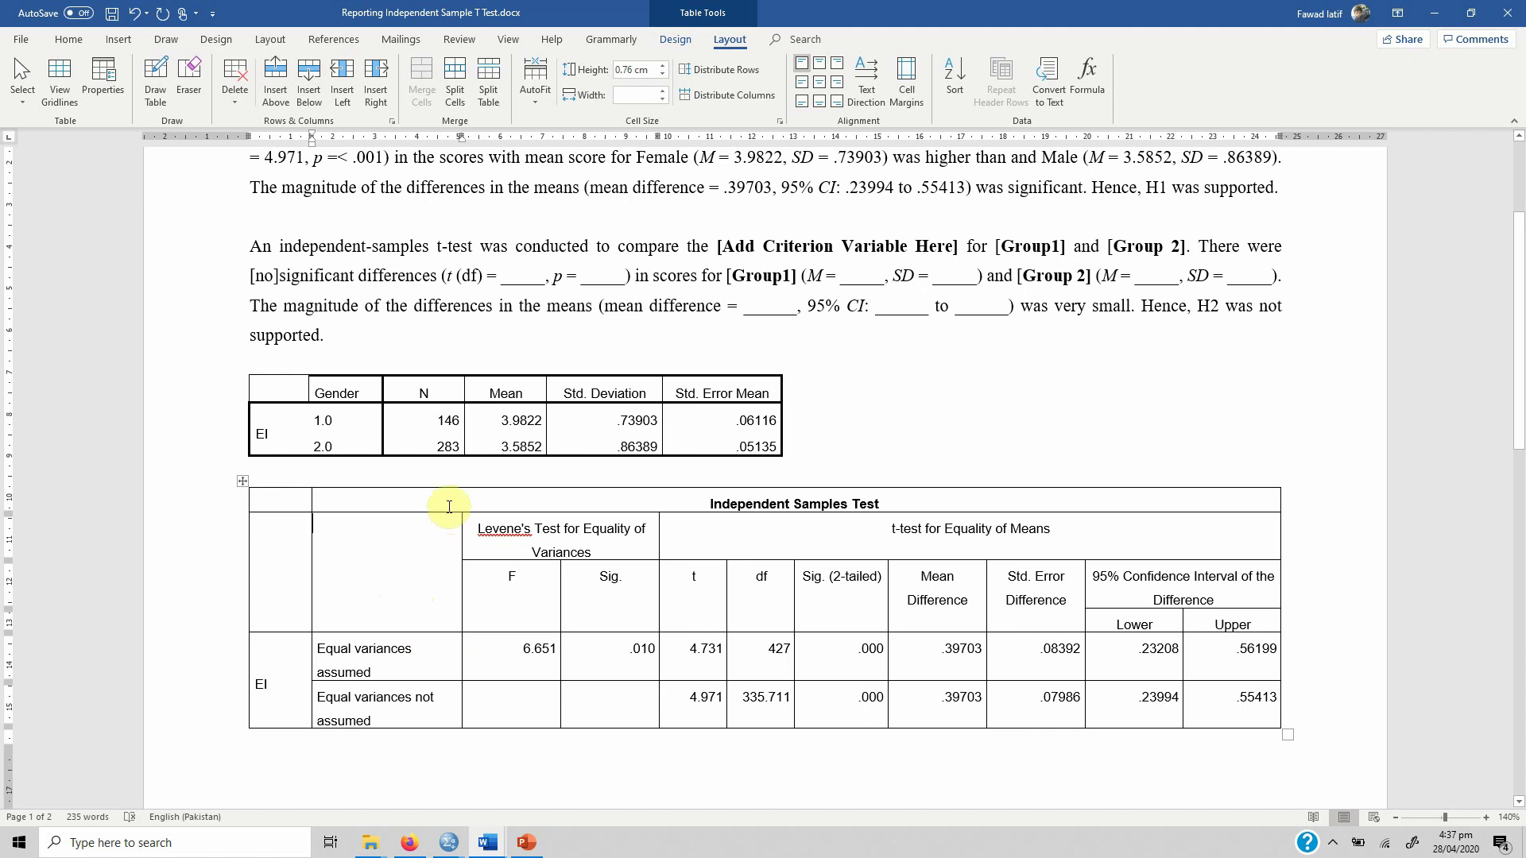
right_click(290, 588)
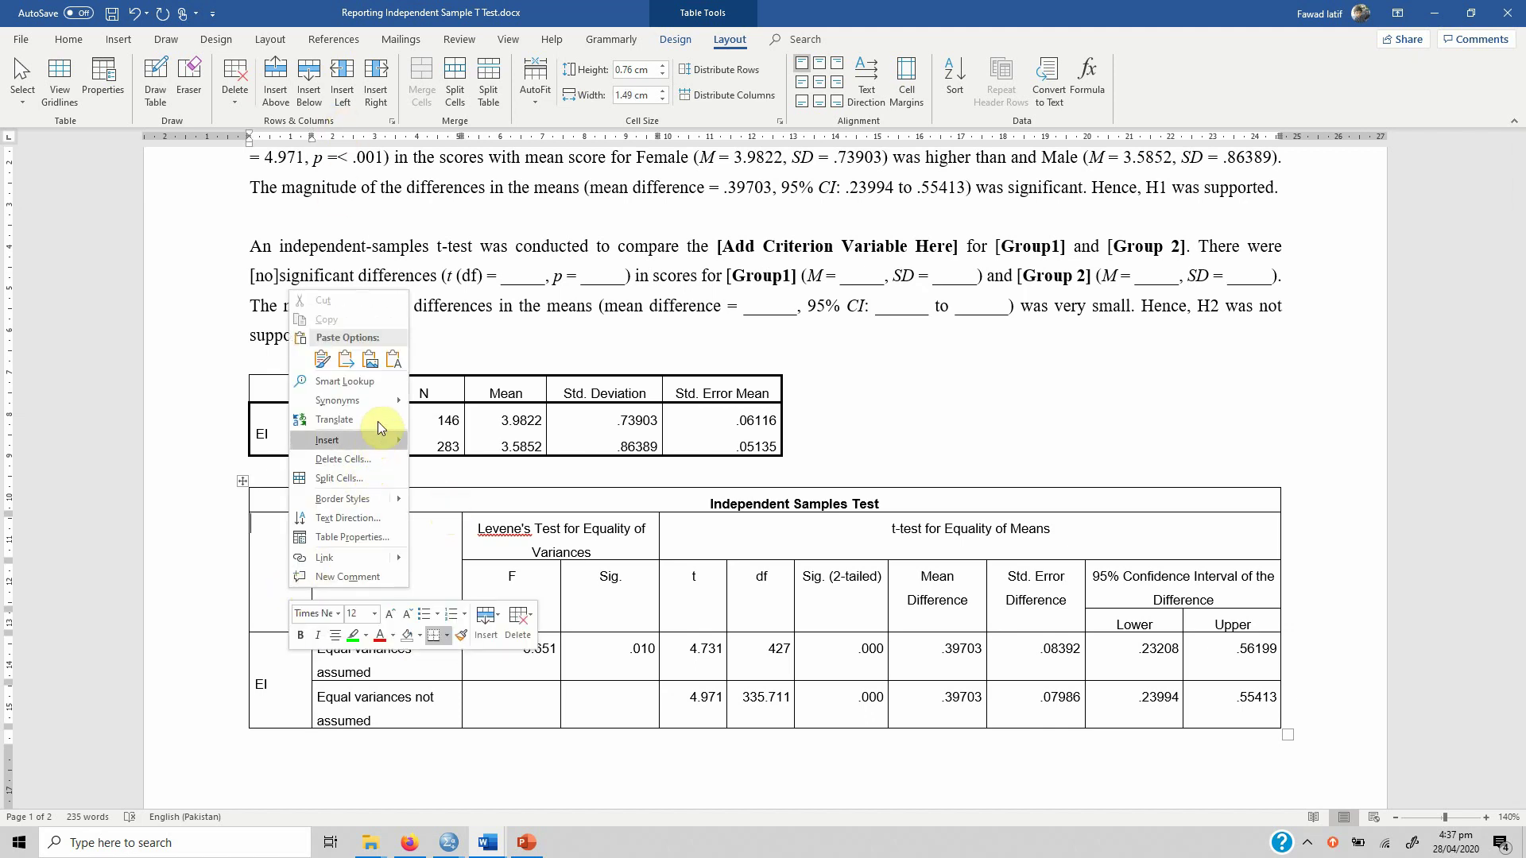
mouse_move(378, 437)
left_click(491, 461)
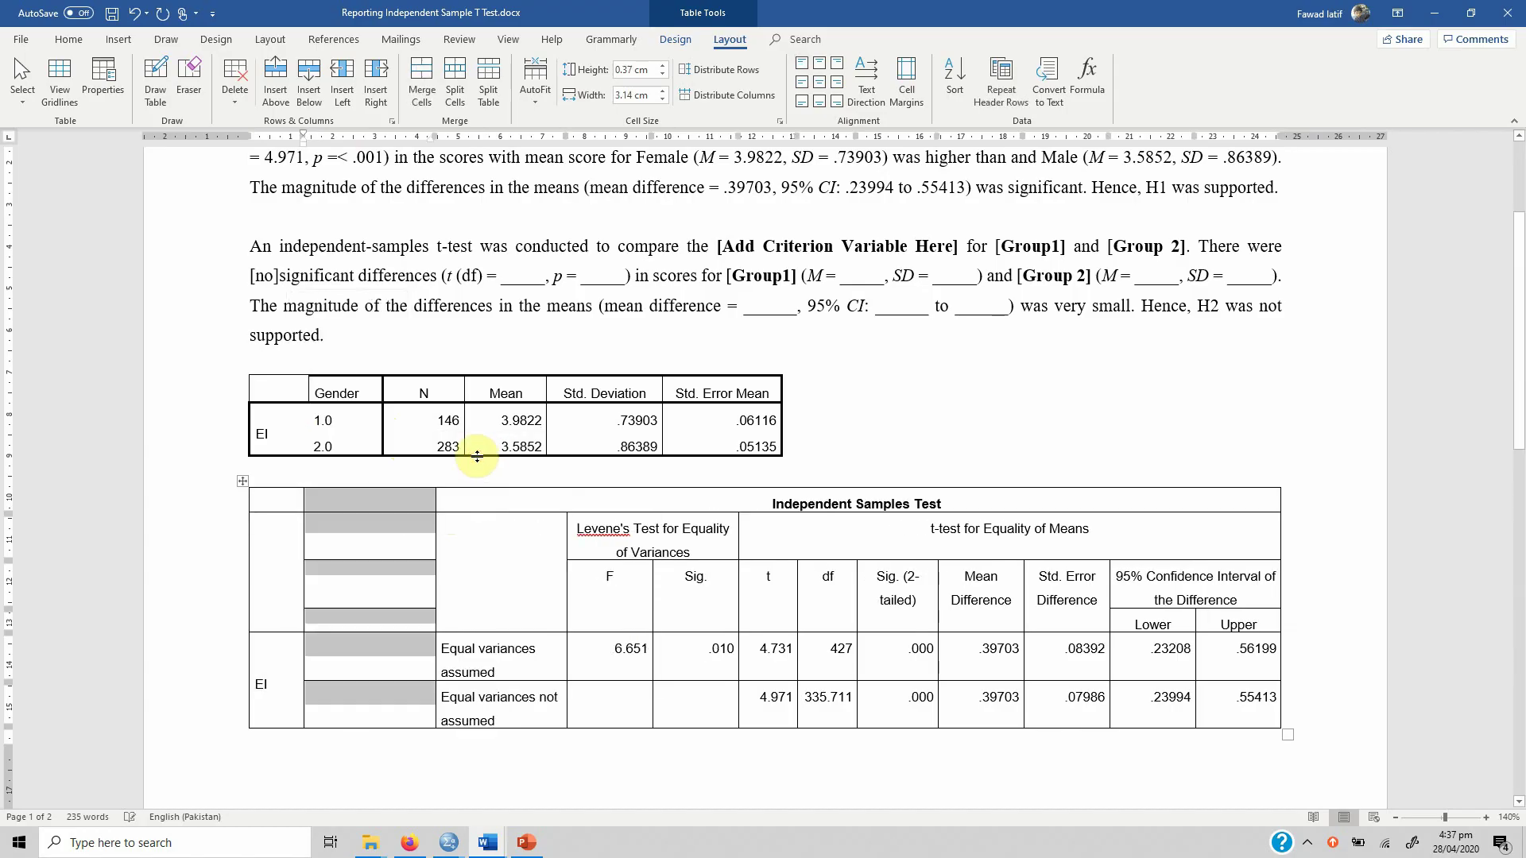
left_click(295, 585)
right_click(282, 595)
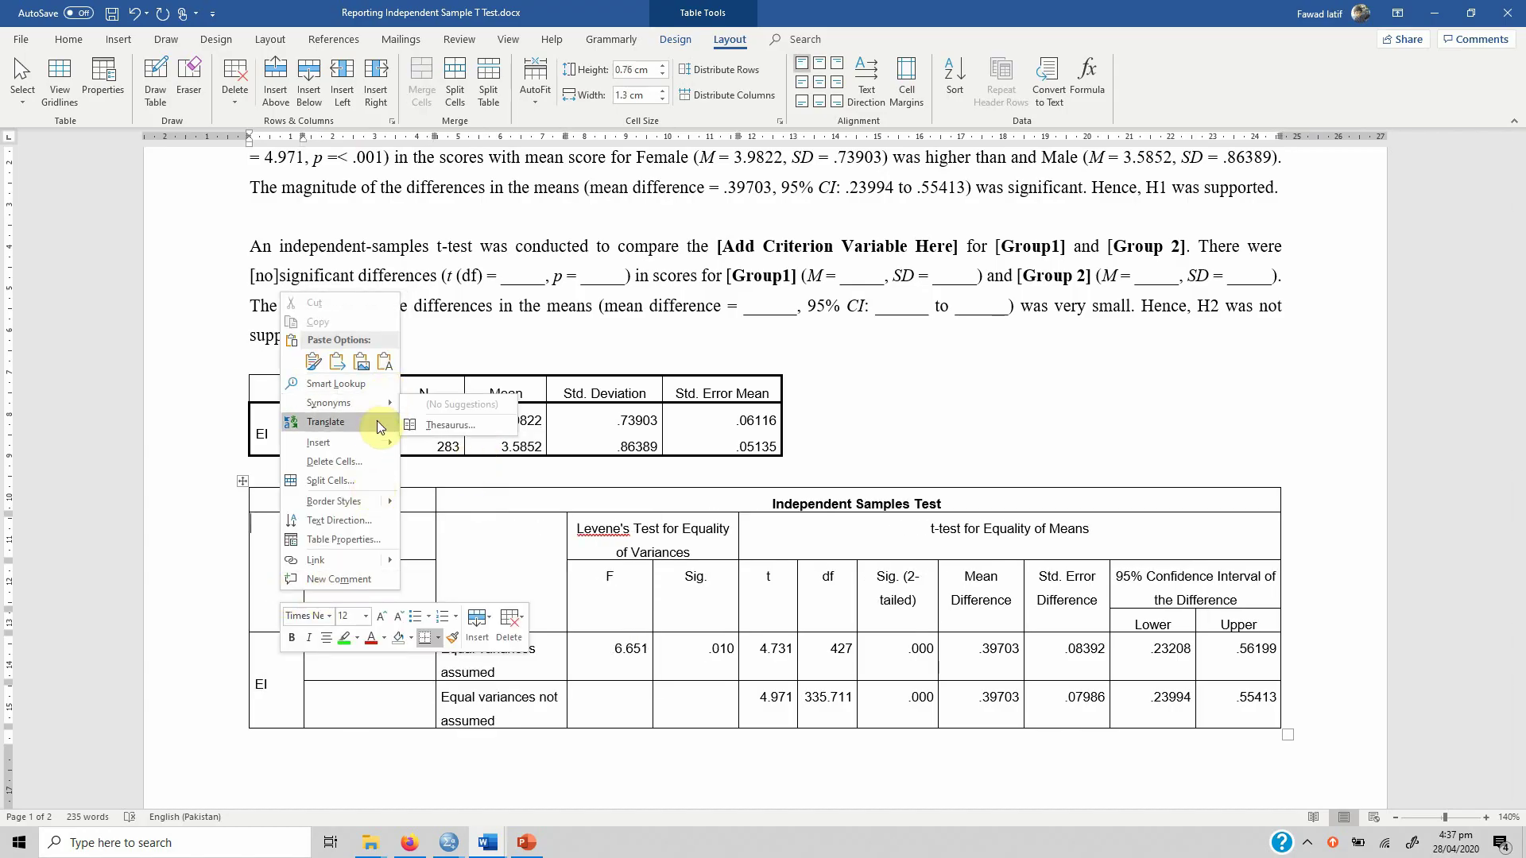
mouse_move(375, 445)
left_click(441, 462)
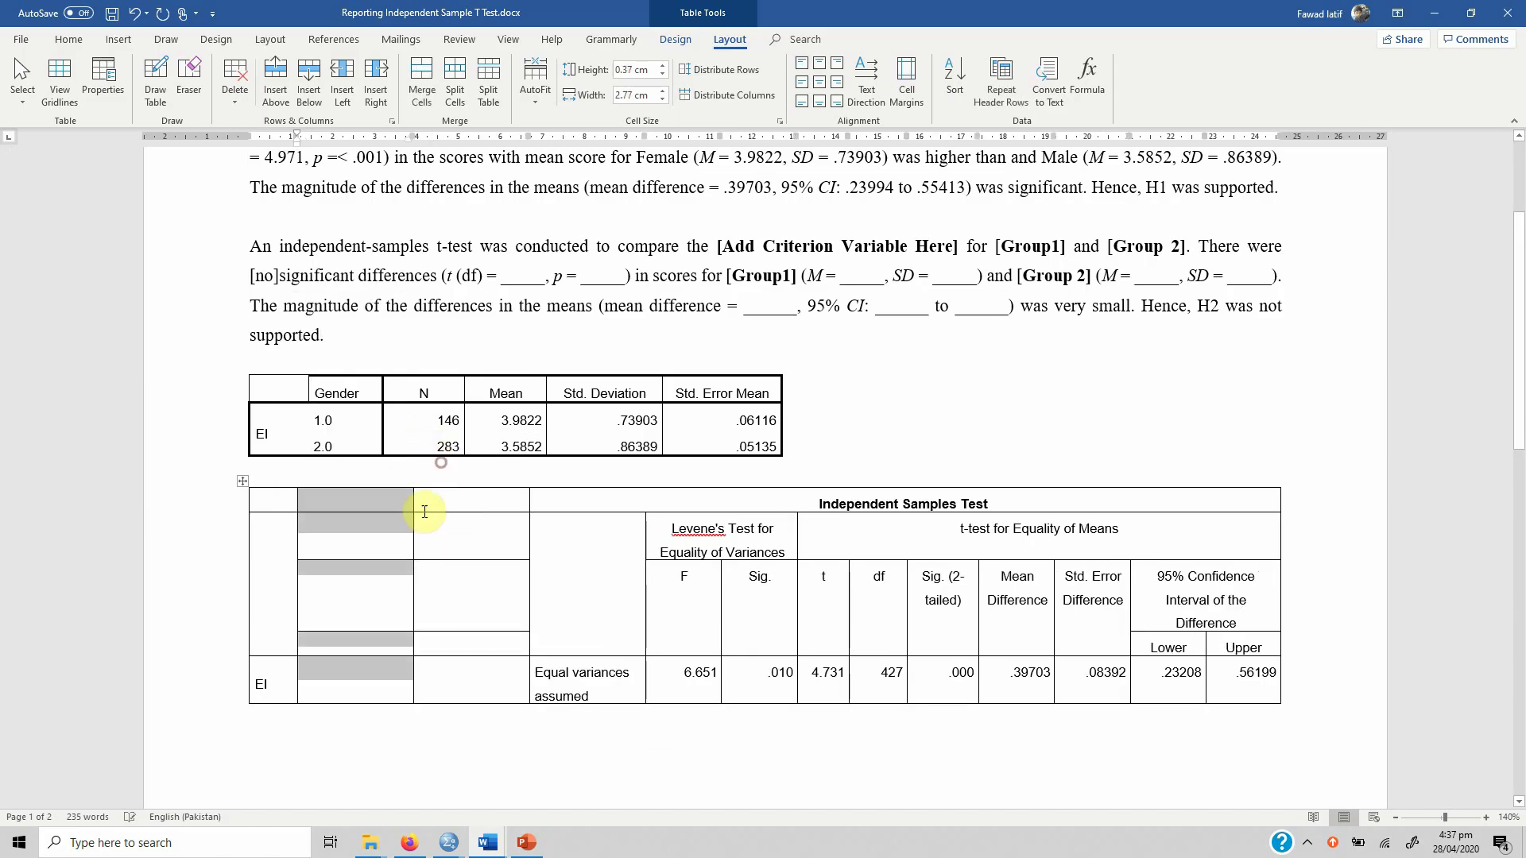
left_click(465, 679)
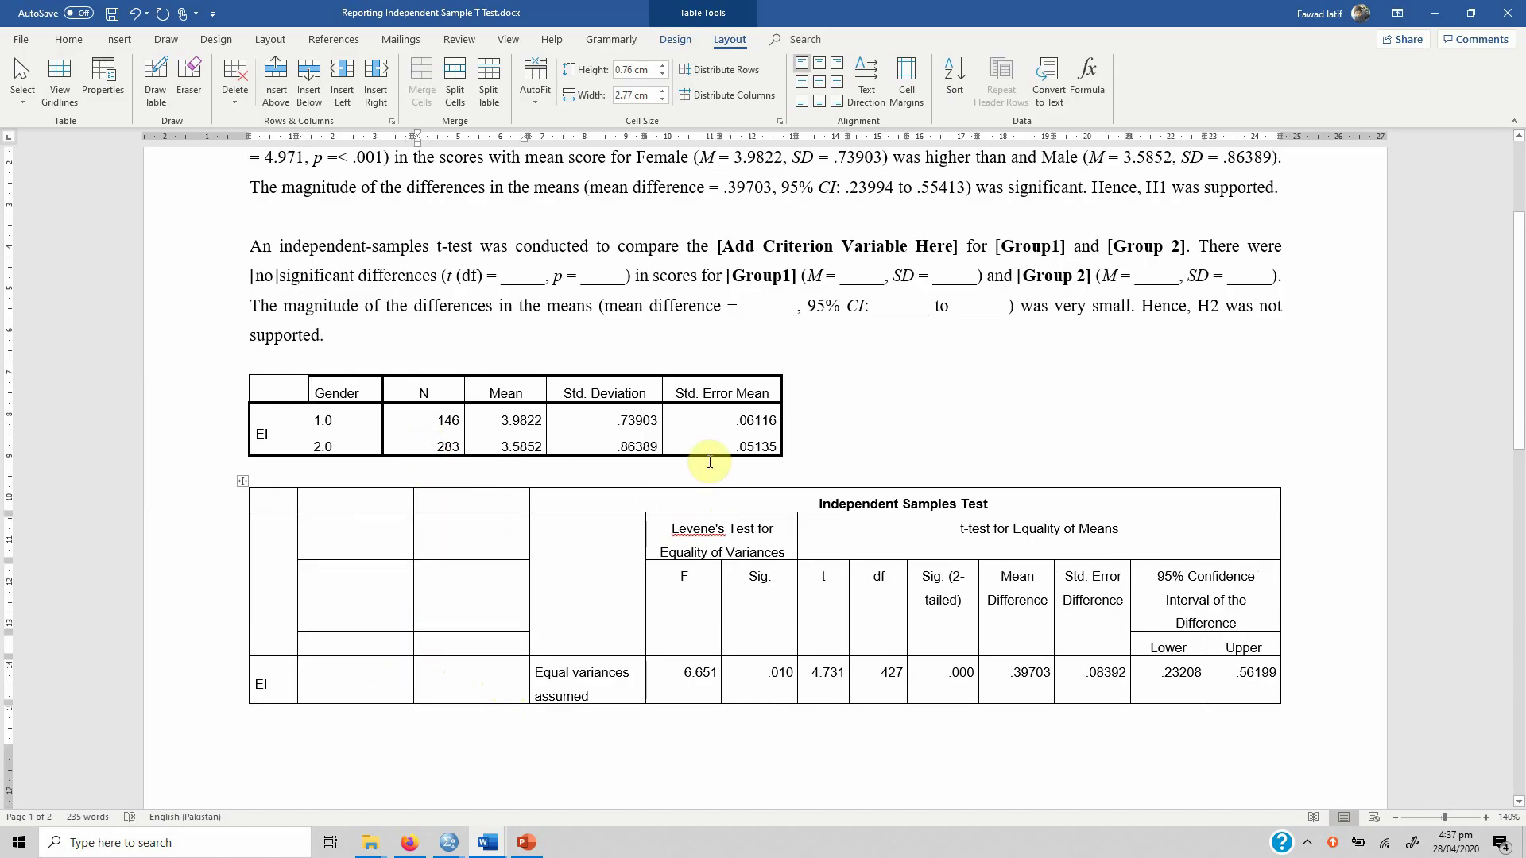
Add blank lines between the H2 paragraph and the tables so both tables move onto page 2.
left_click(355, 362)
key("Return")
key("Return")
key("Return")
key("Return")
key("Return")
key("Return")
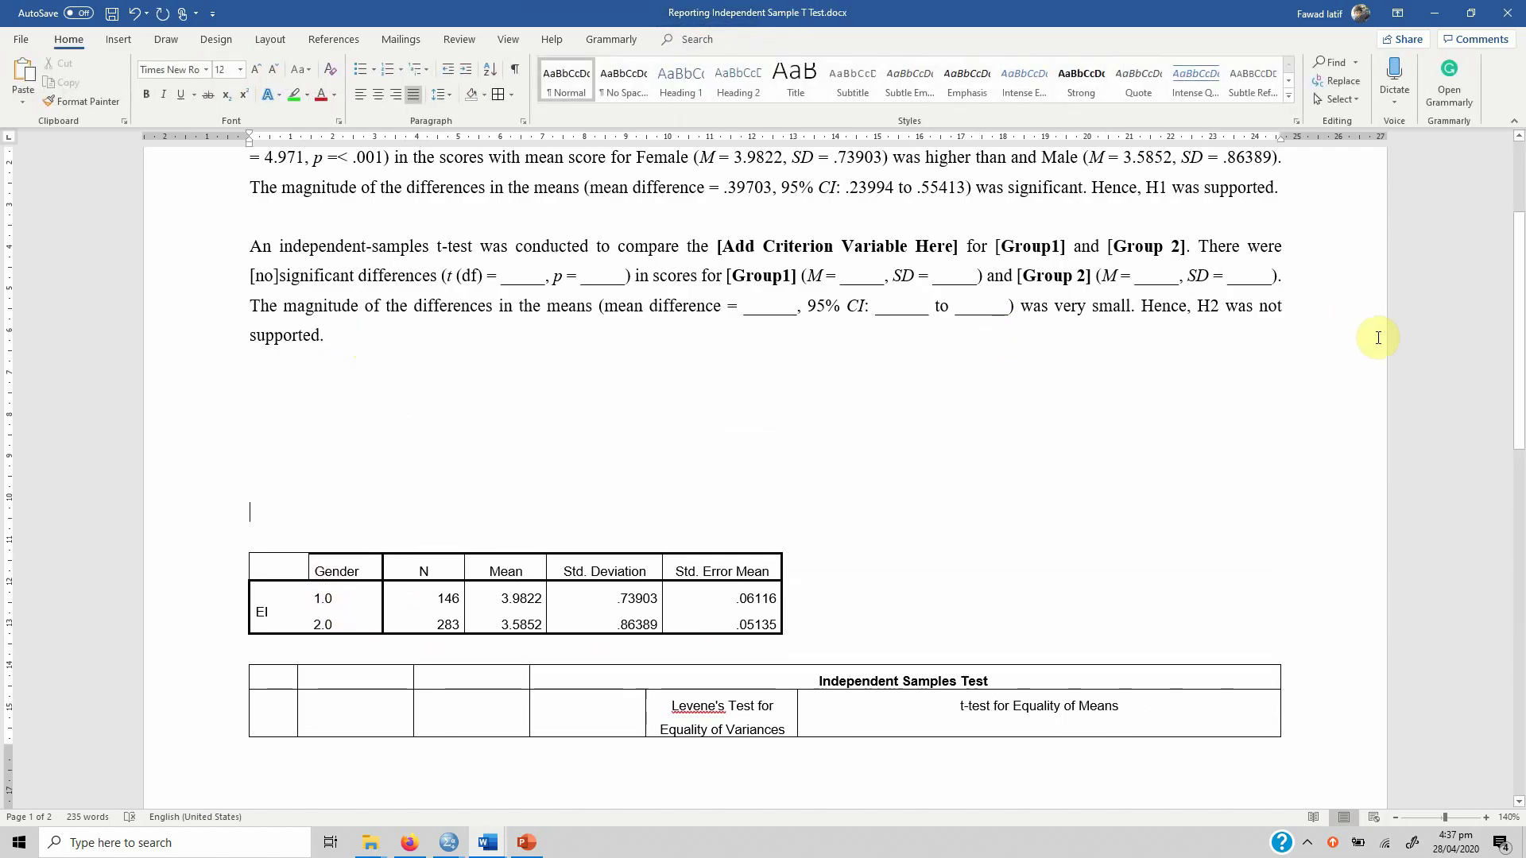
left_click_drag(1518, 318, 1518, 380)
left_click(508, 251)
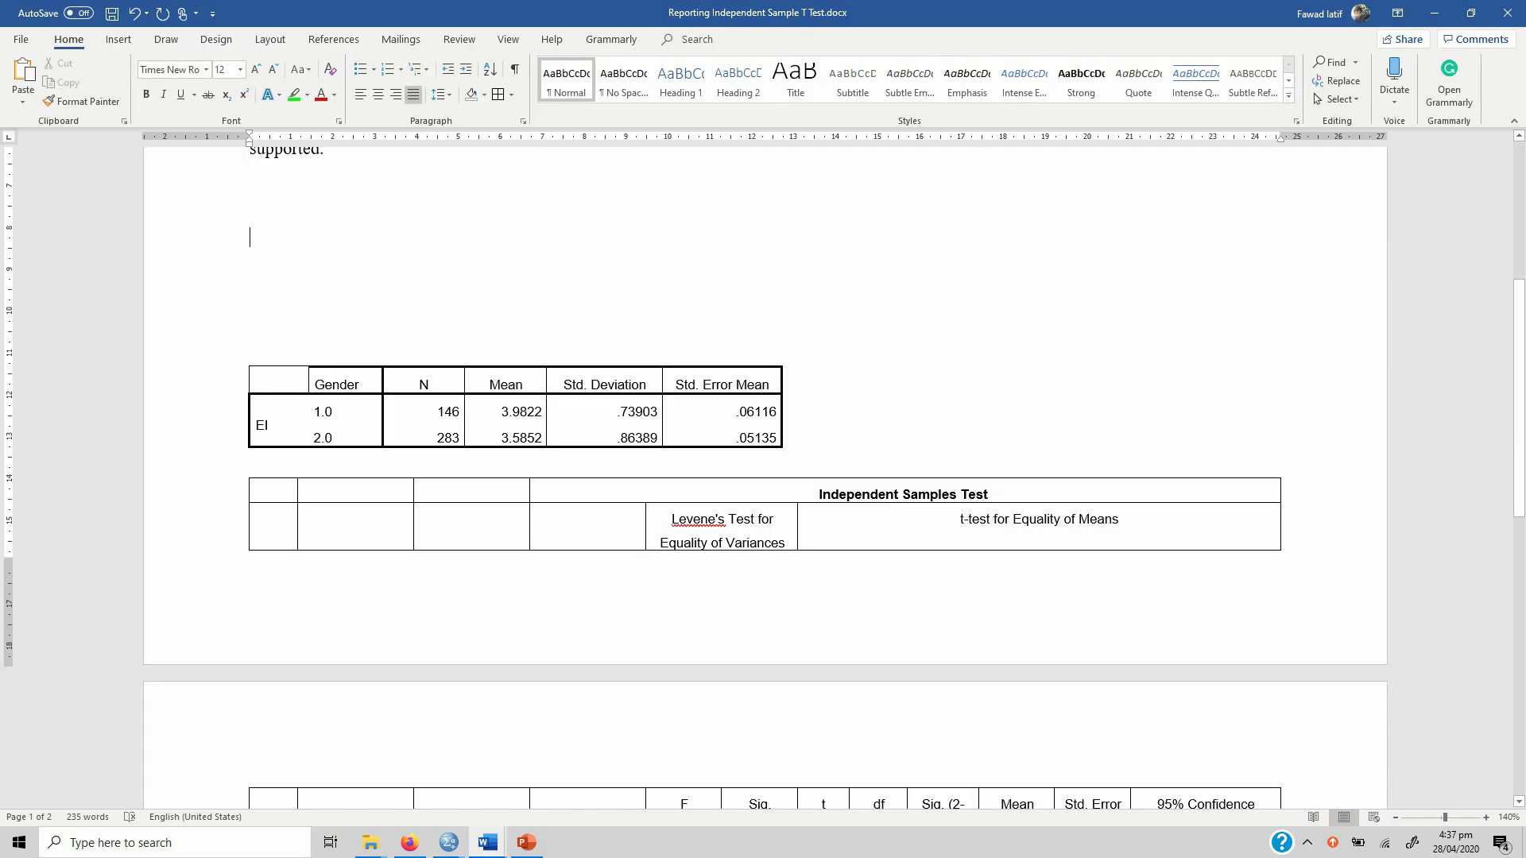
key("Return")
key("Return")
key("Return")
key("Return")
key("Return")
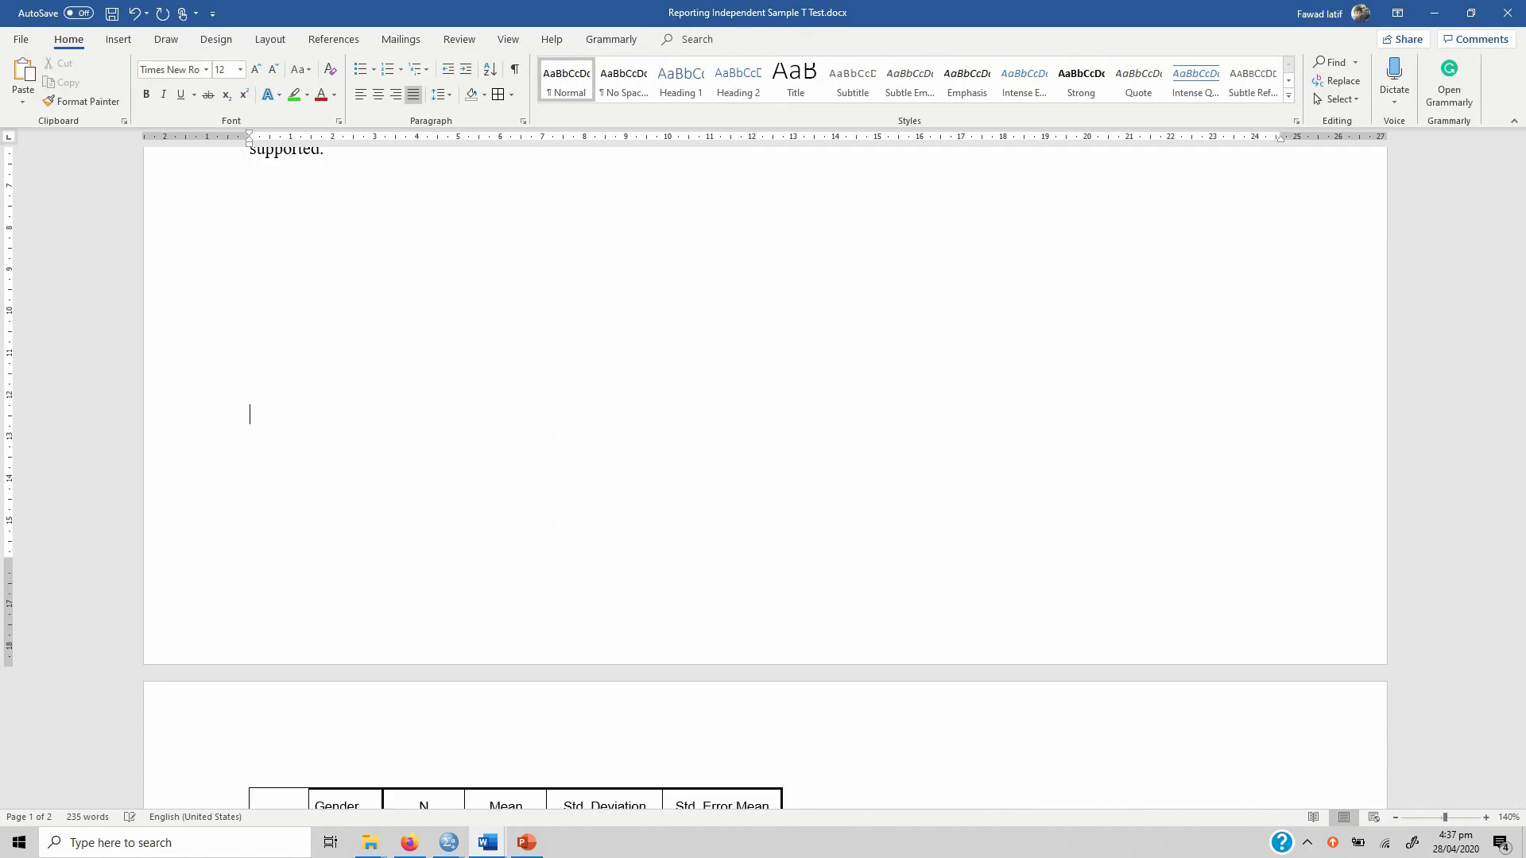
Label the two EI rows Female and Male in the first blank column of the Independent Samples Test table.
left_click_drag(1518, 374, 1519, 561)
left_click(363, 598)
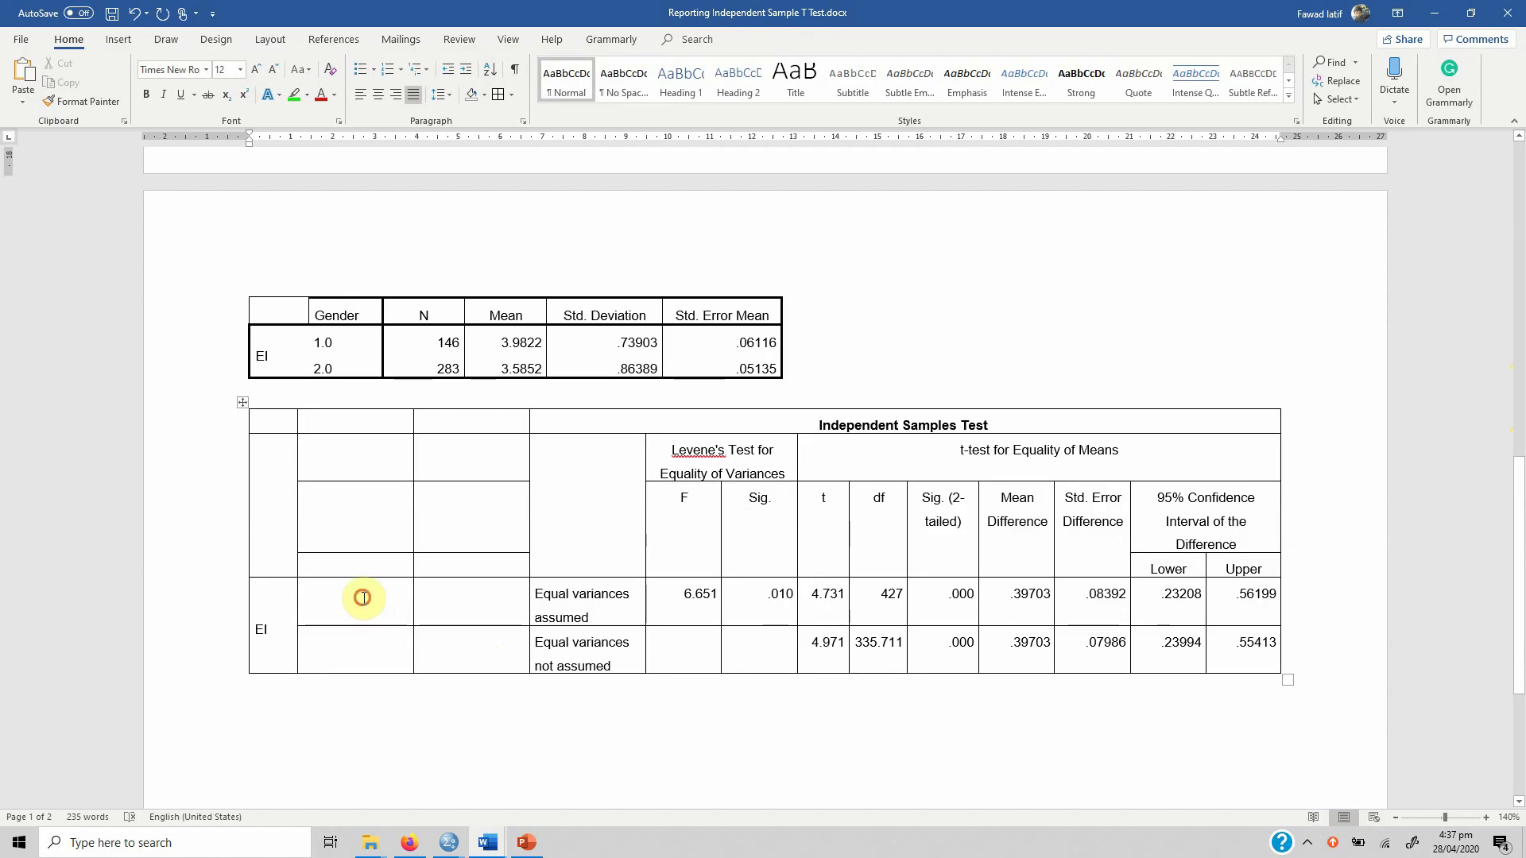
type("Female")
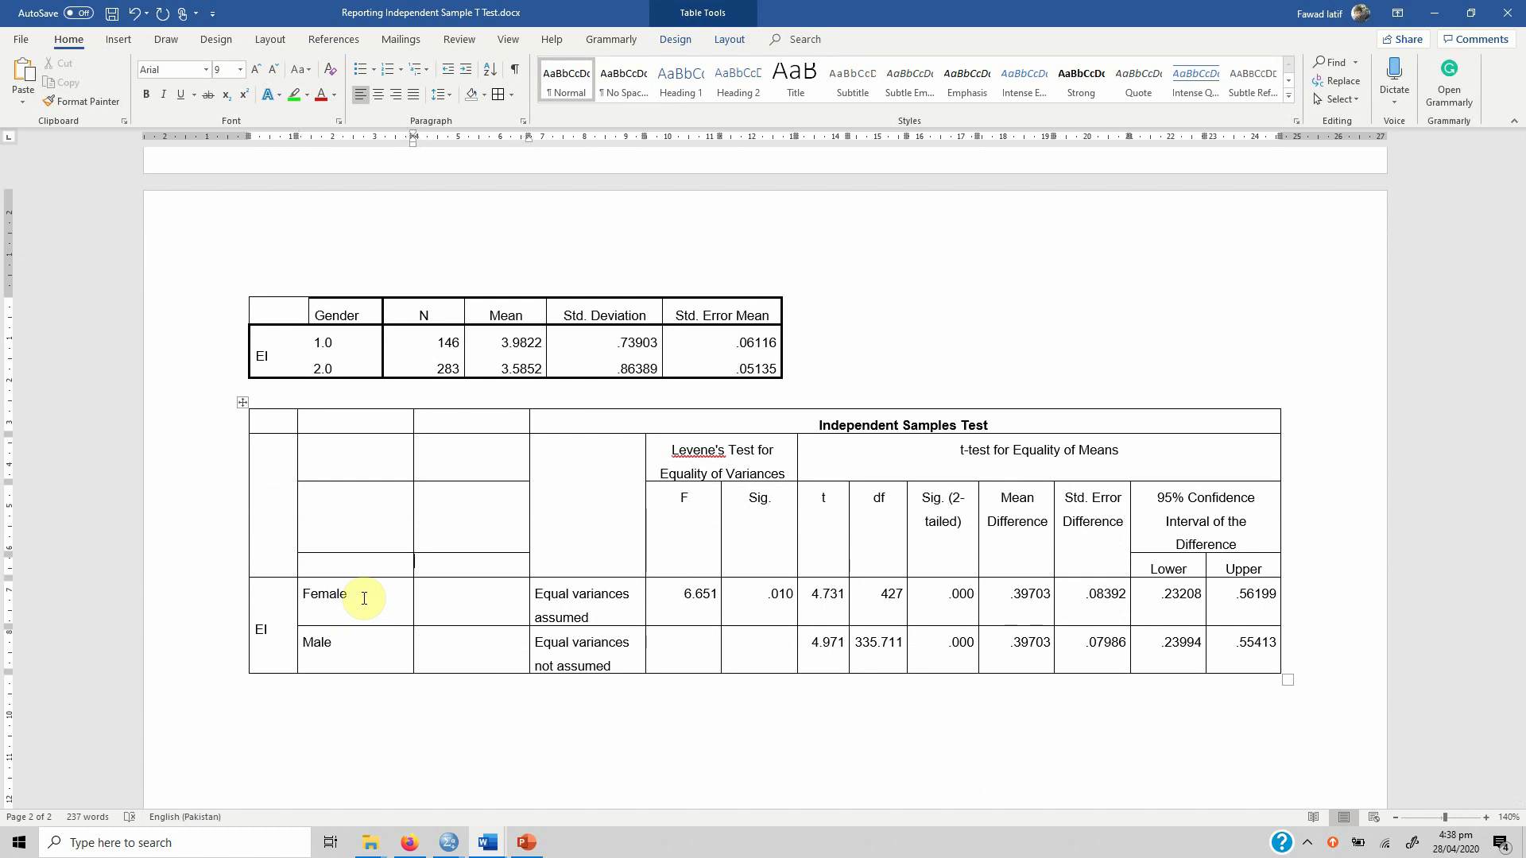
Head the second blank column Mean and the column holding the equal-variances labels SD, centring the SD heading.
type("Mean")
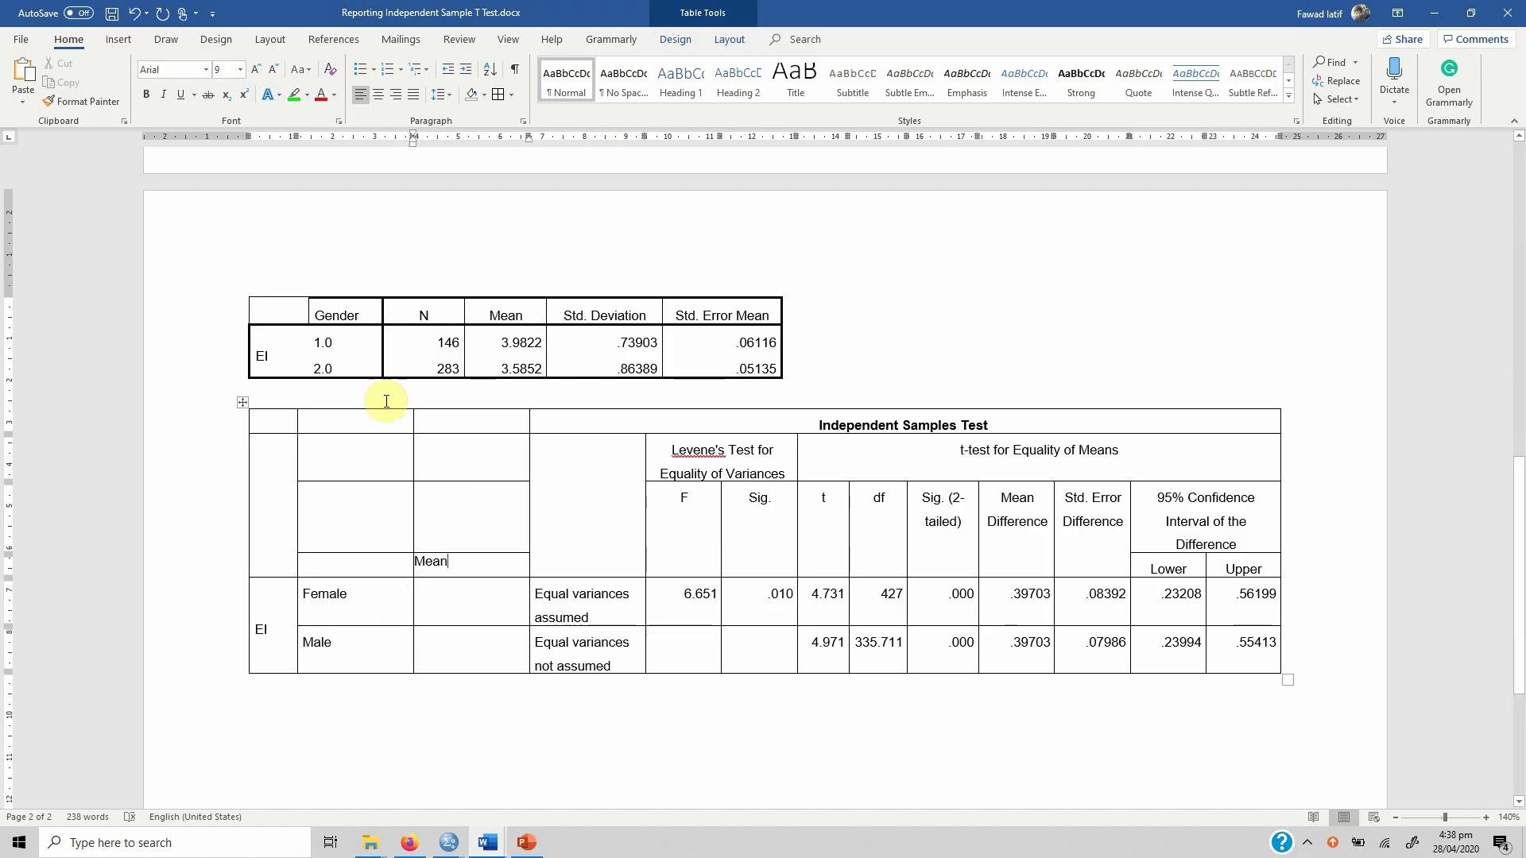
left_click(577, 537)
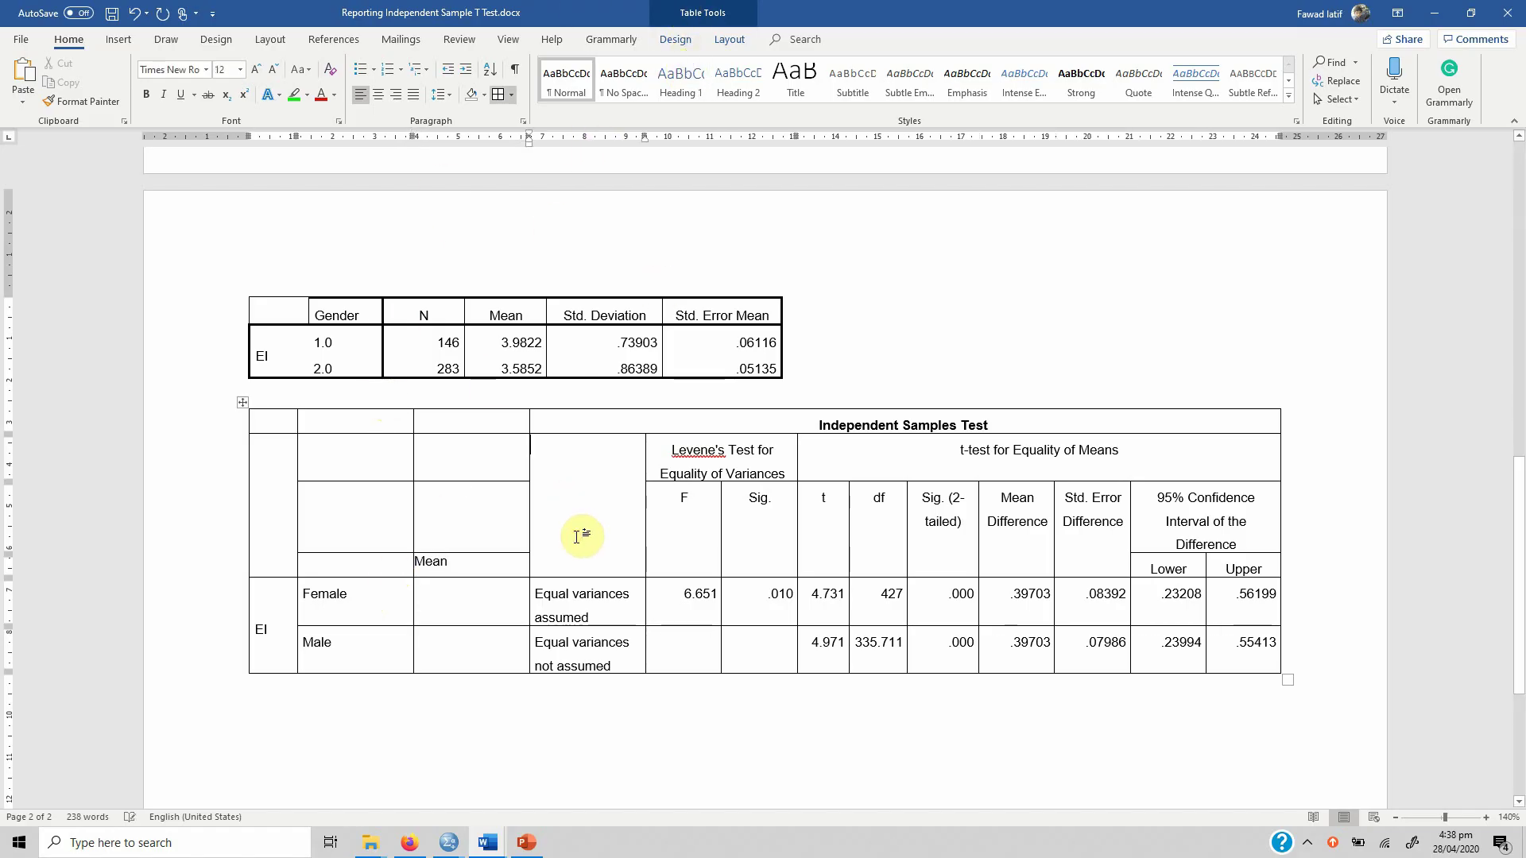
type("SD")
key("ctrl+e")
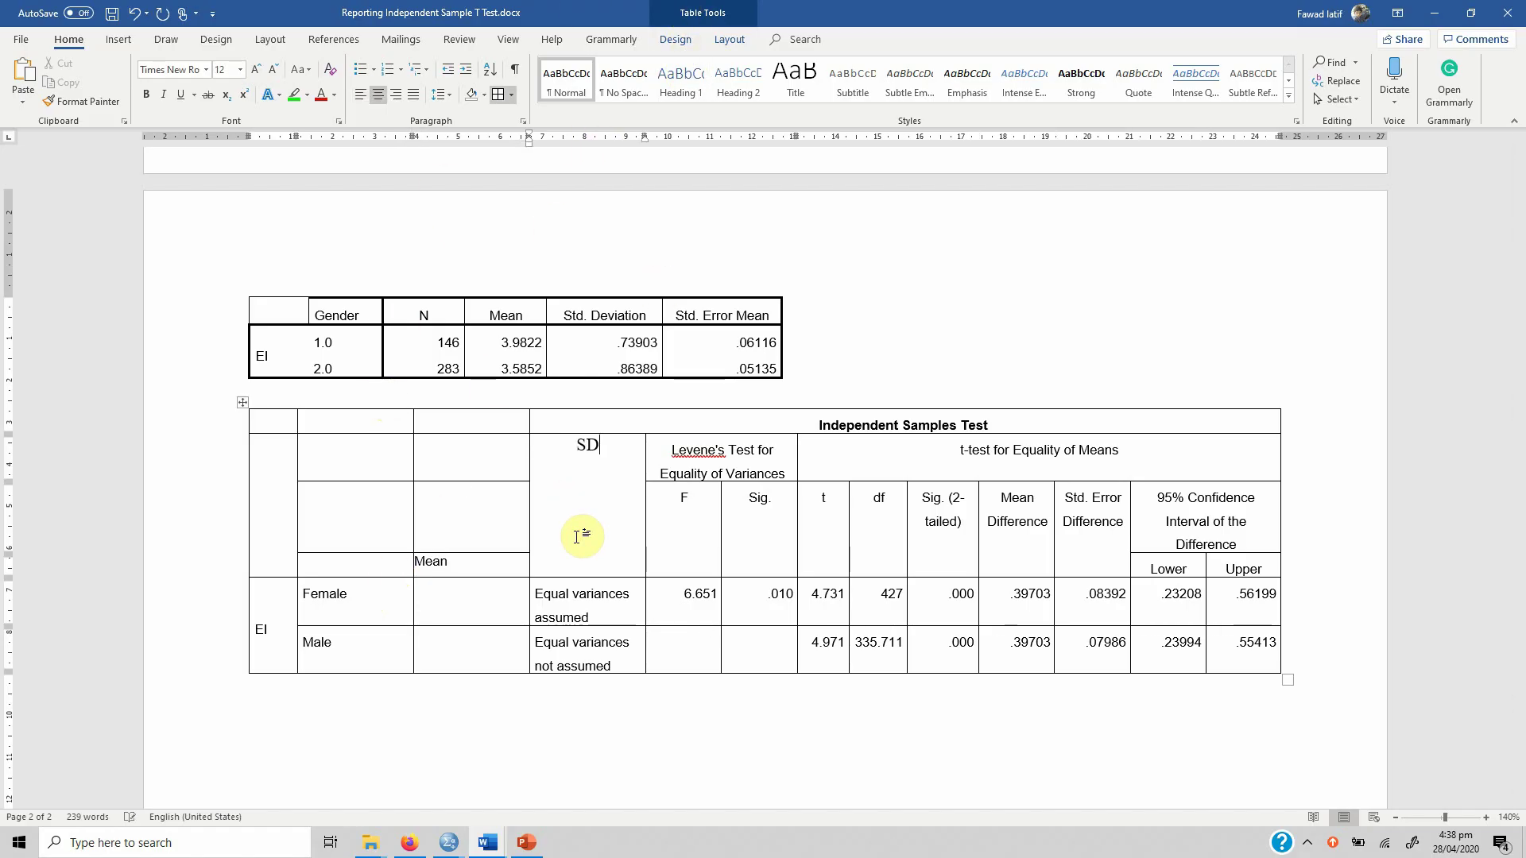
Clear the "Equal variances assumed" and "Equal variances not assumed" labels from the SD column.
left_click(547, 594)
key("shift+Down")
key("shift+Down")
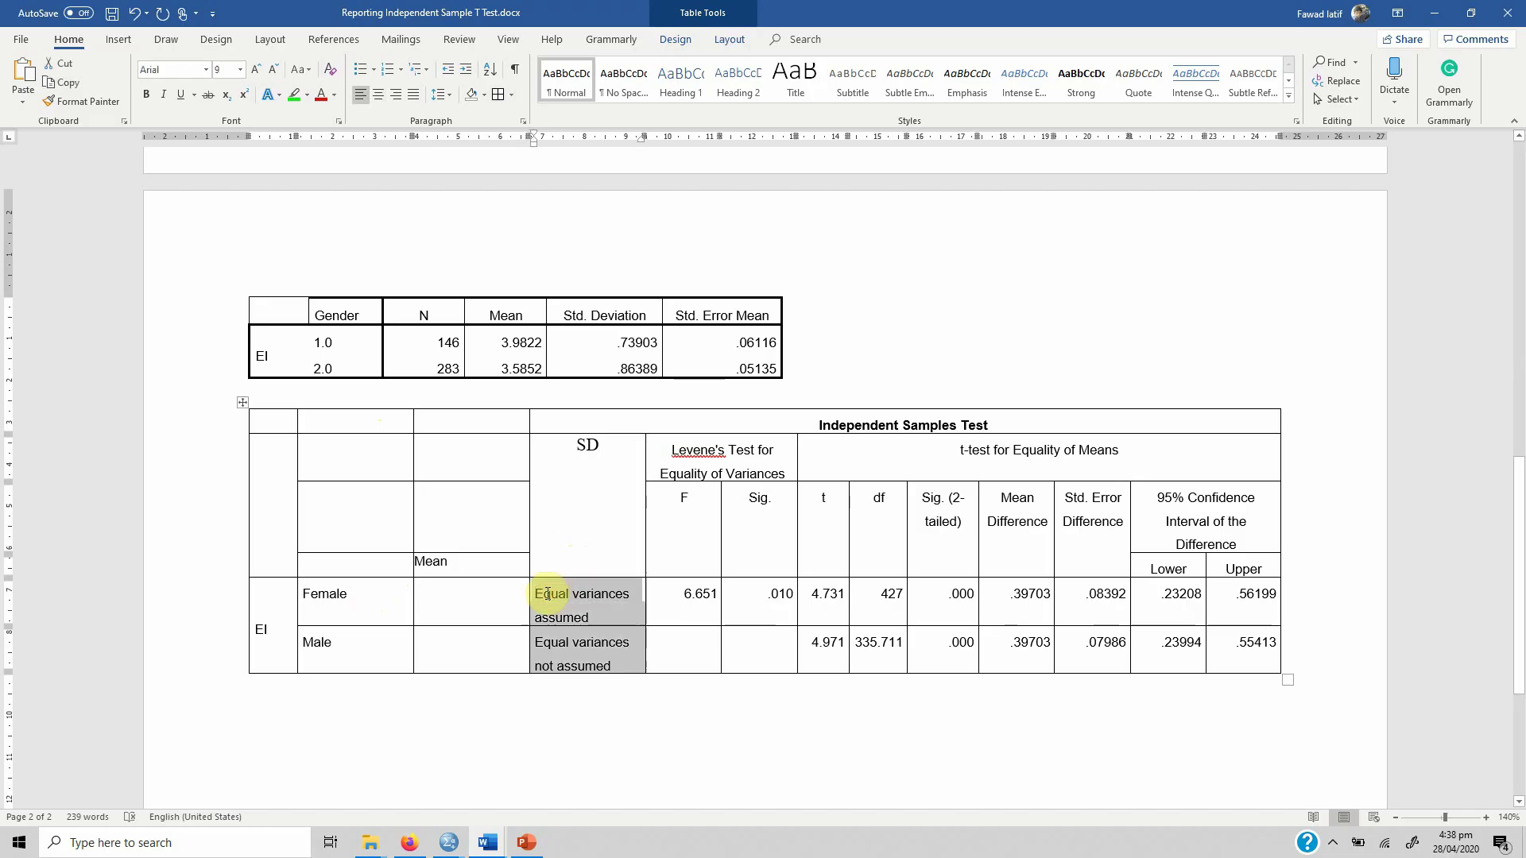
key("Delete")
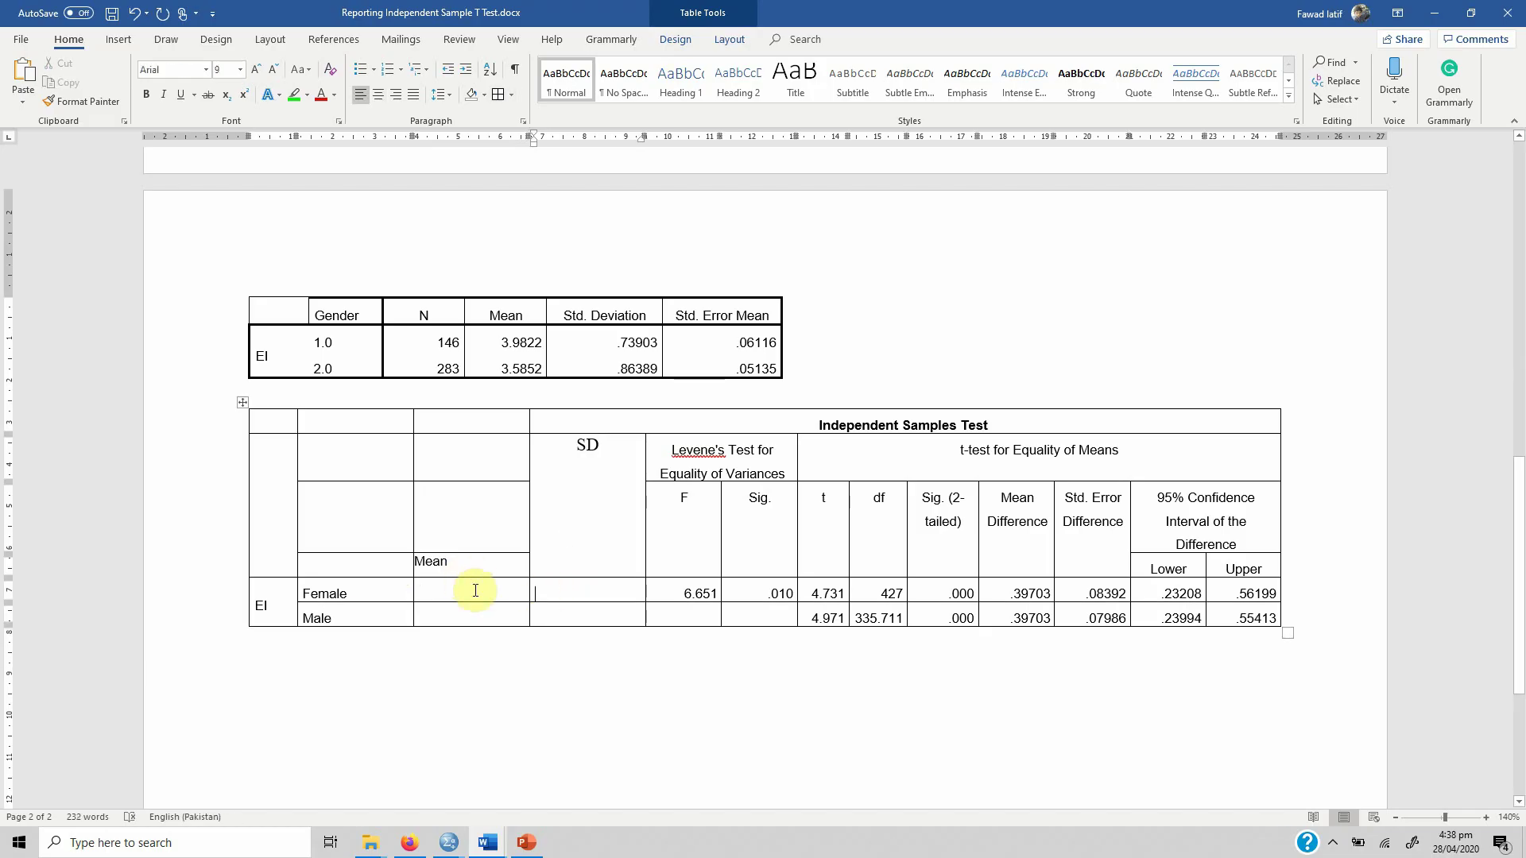
Move Levene's F and Sig. values from the Female row into the Male row.
left_click(681, 595)
key("shift+Right")
key("shift+Right")
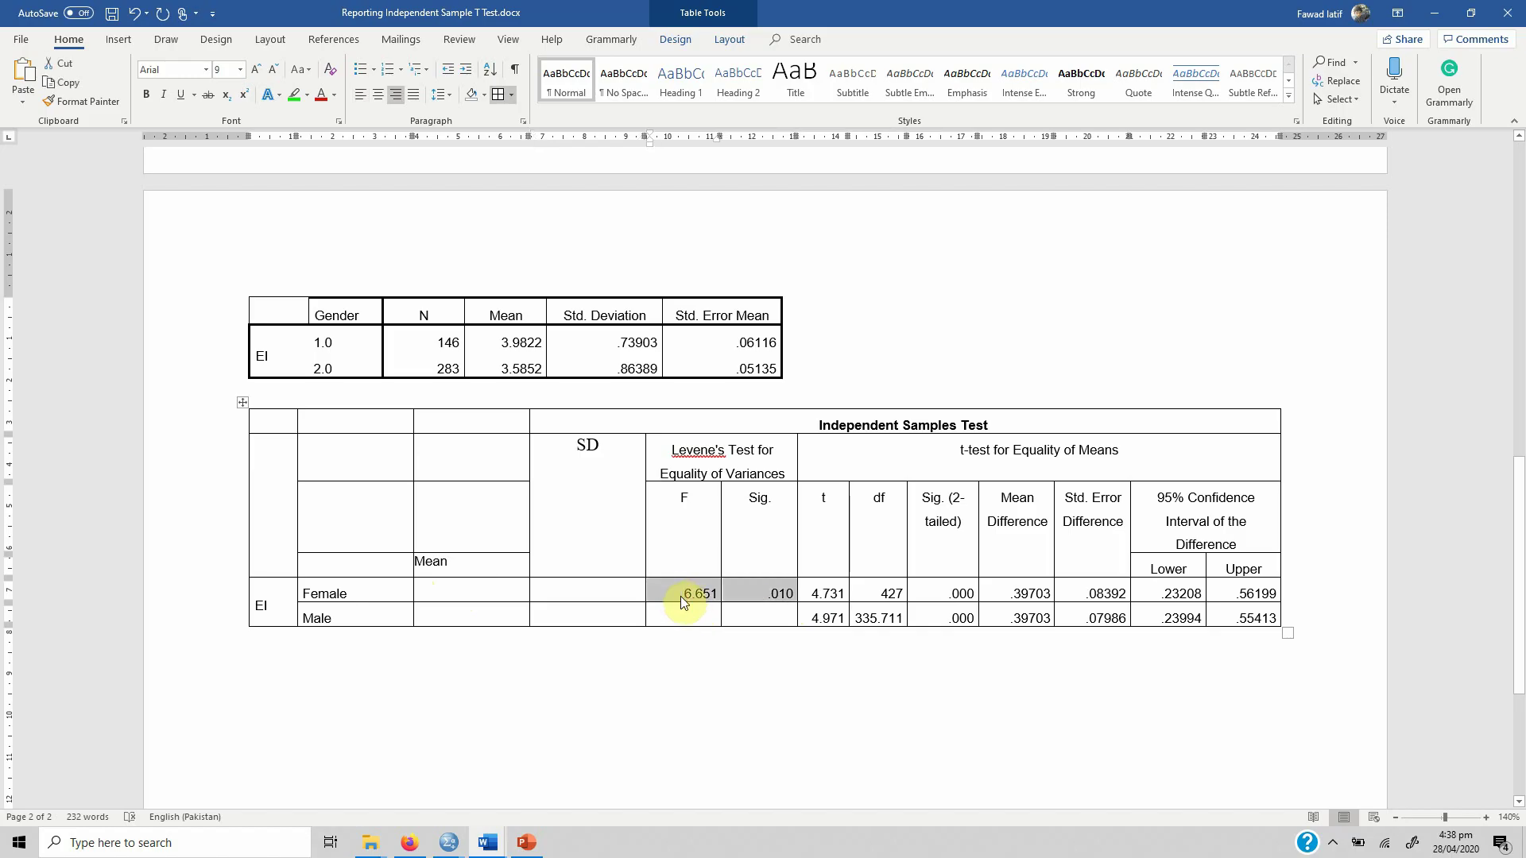
key("ctrl+x")
key("Down")
key("ctrl+v")
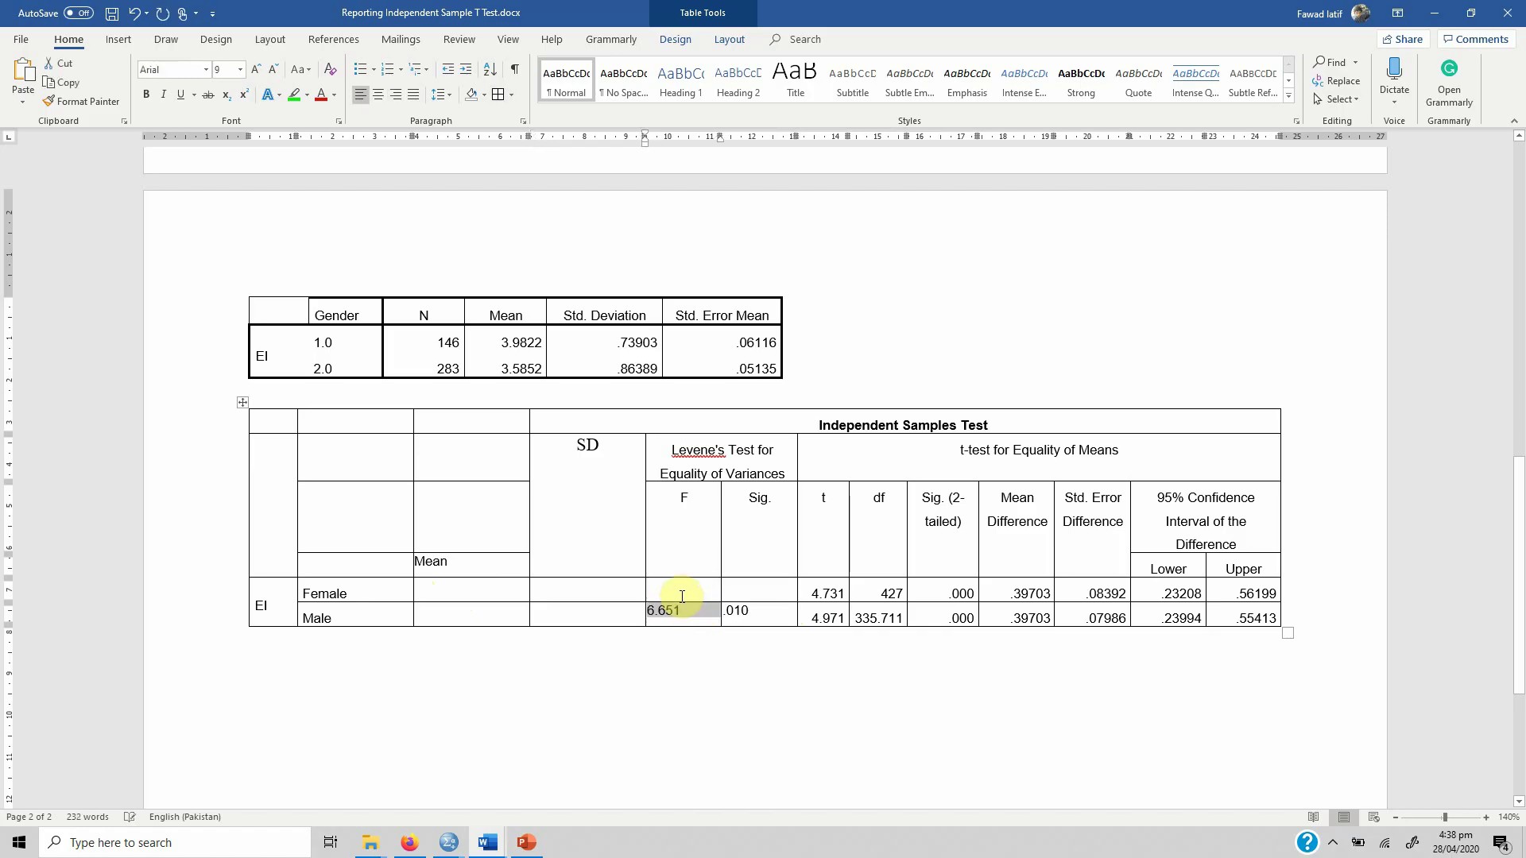
Clear the equal-variances-assumed t-test values from the Female row, from t through the upper confidence limit.
key("Up")
key("shift+Right")
key("shift+Right")
key("shift+Right")
key("shift+Right")
key("shift+Right")
key("shift+Right")
key("shift+Right")
key("shift+Right")
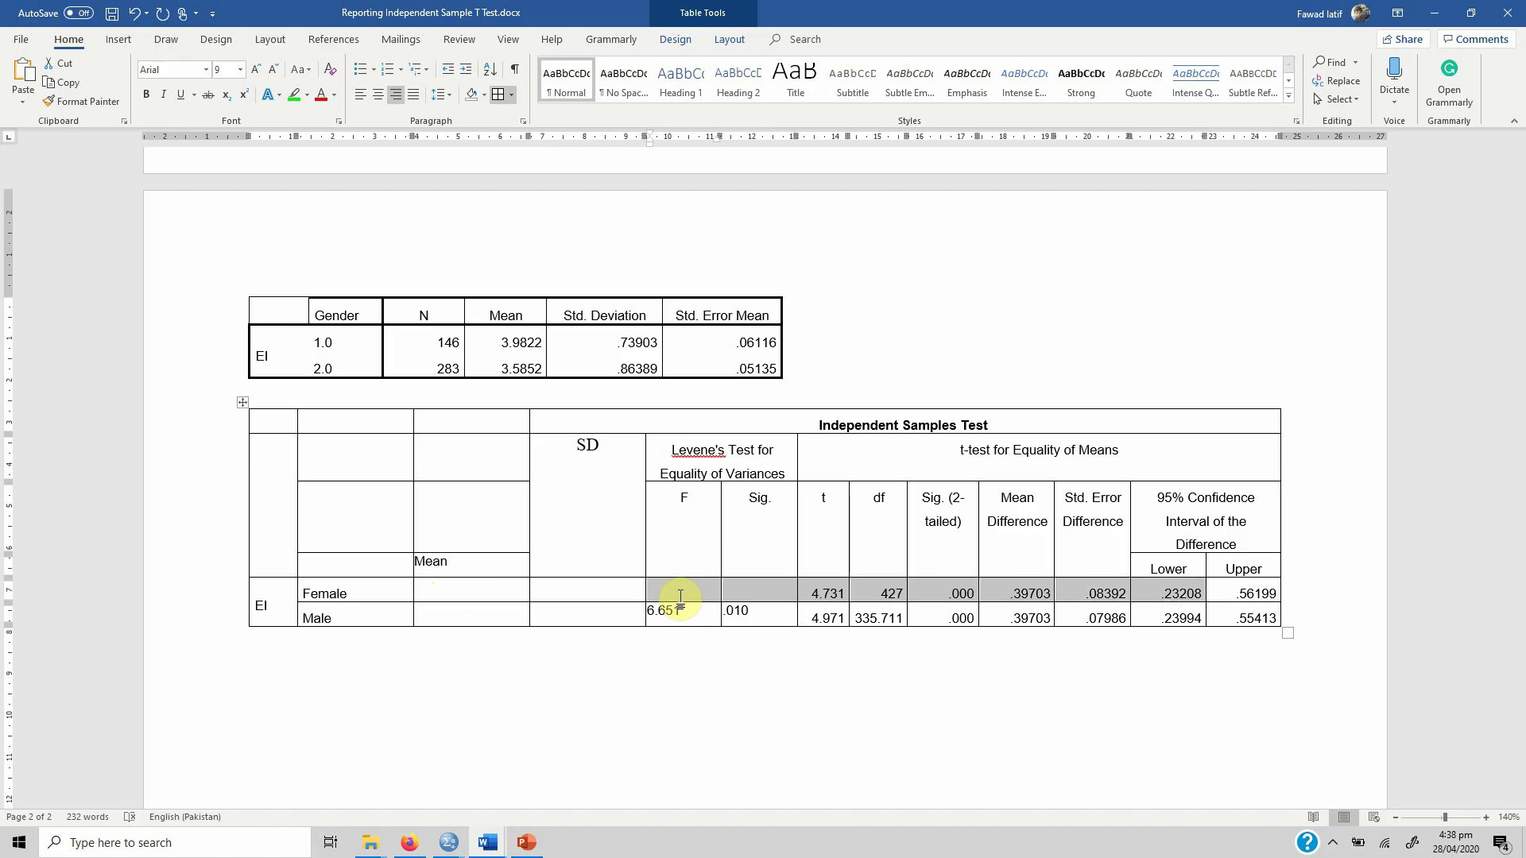
key("shift+Right")
key("ctrl+x")
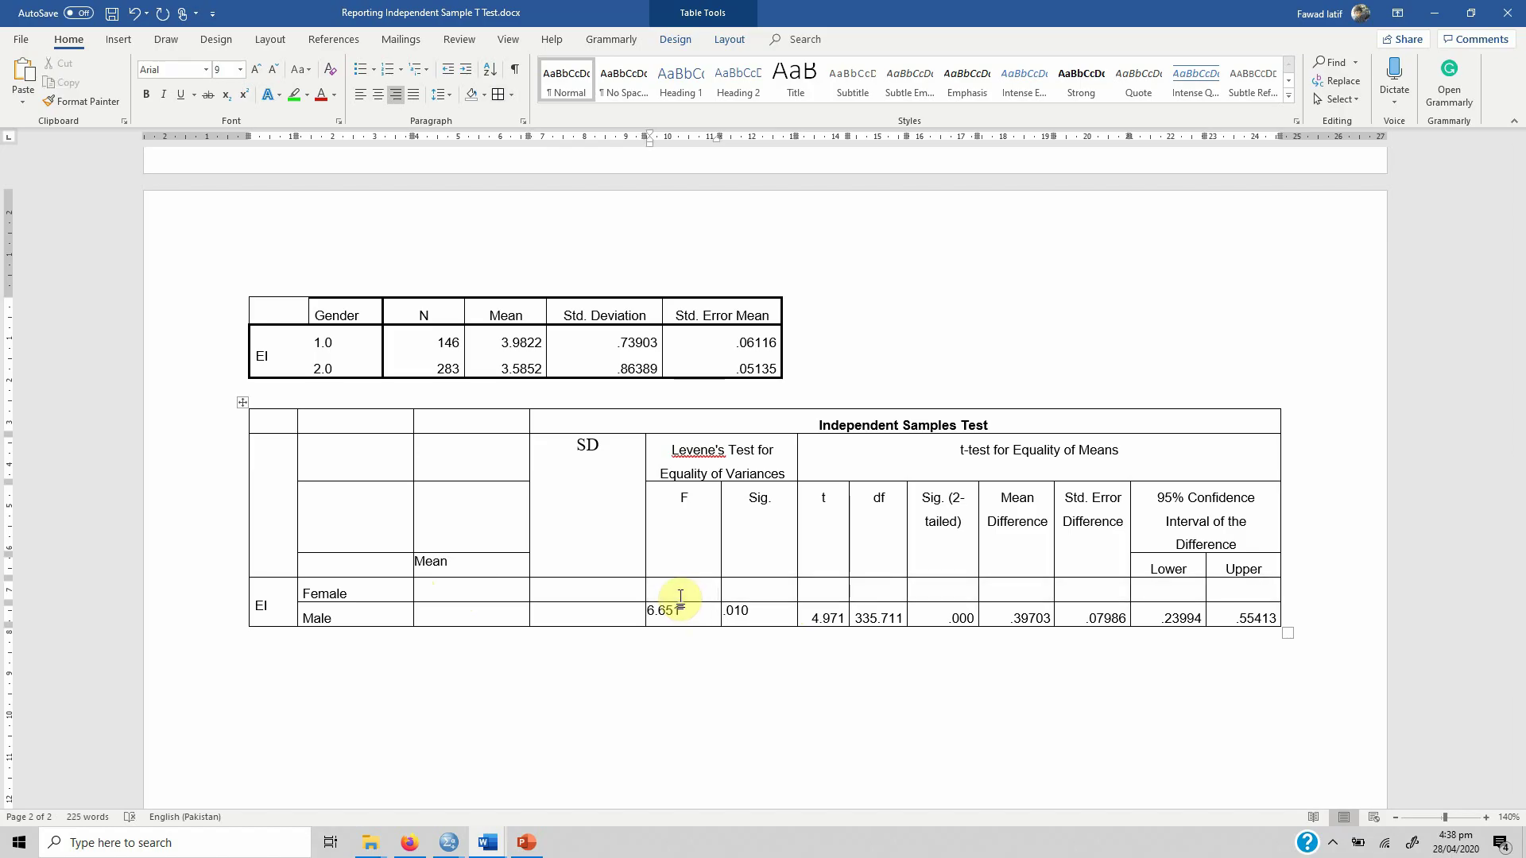
Move the means and standard deviations of both genders from the upper table into the Mean and SD columns of the lower table.
left_click(502, 341)
key("shift+Down")
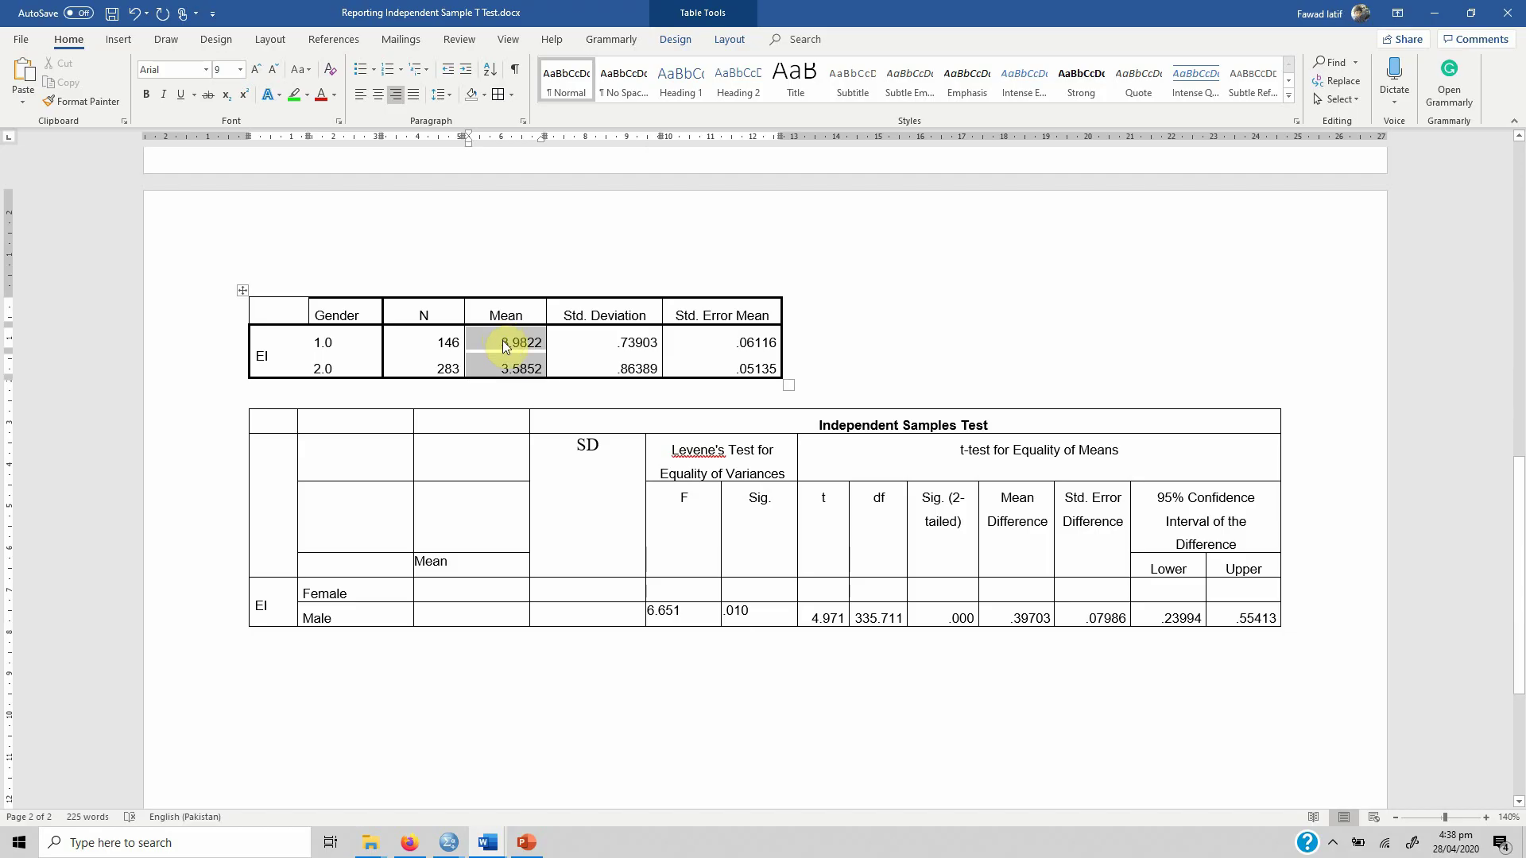
key("shift+Right")
key("ctrl+x")
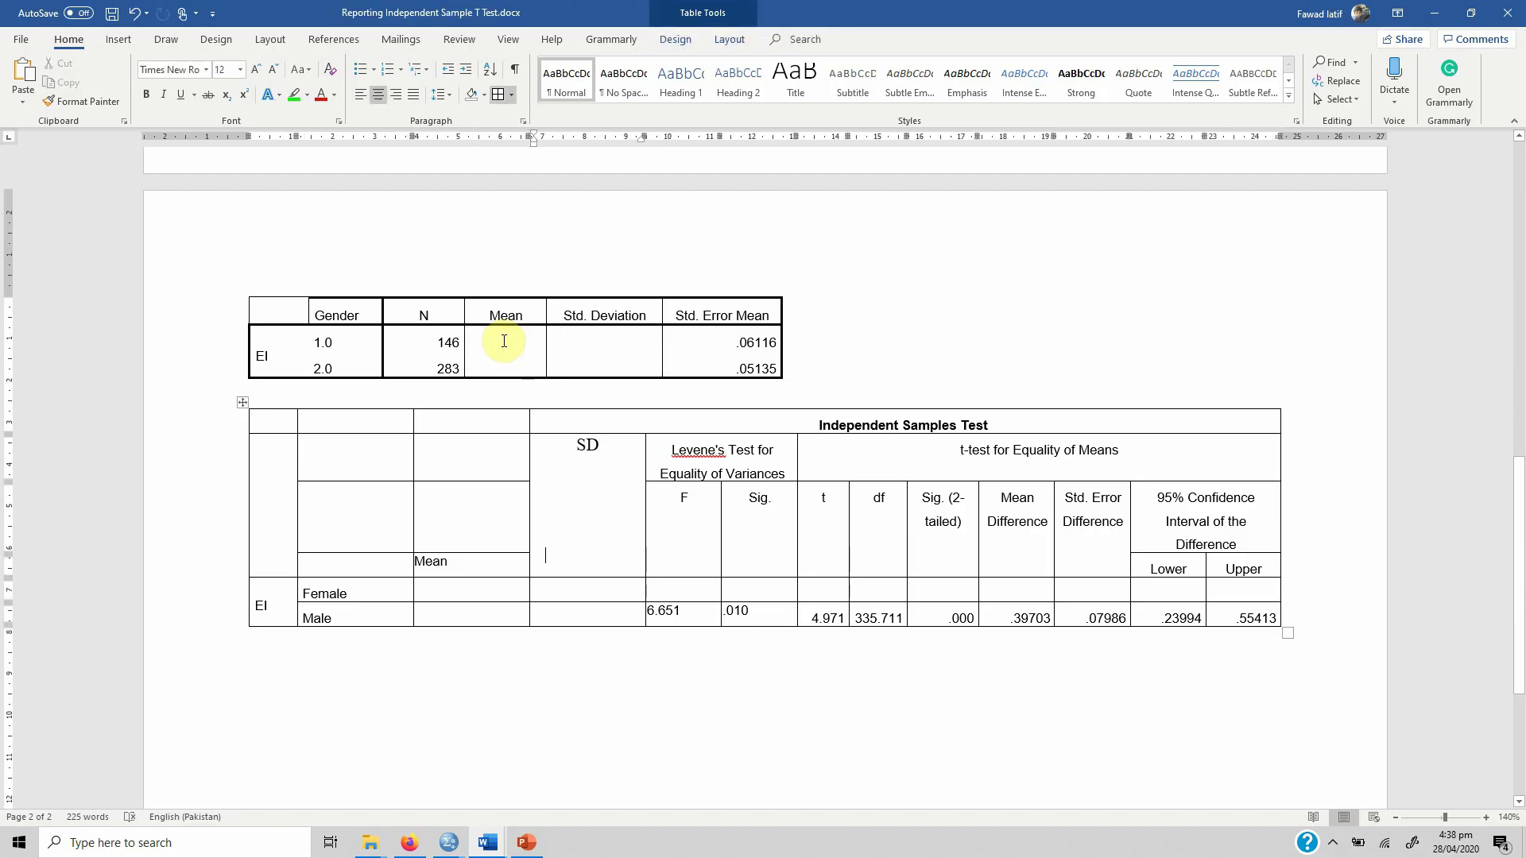
key("Down")
key("Down")
key("ctrl+v")
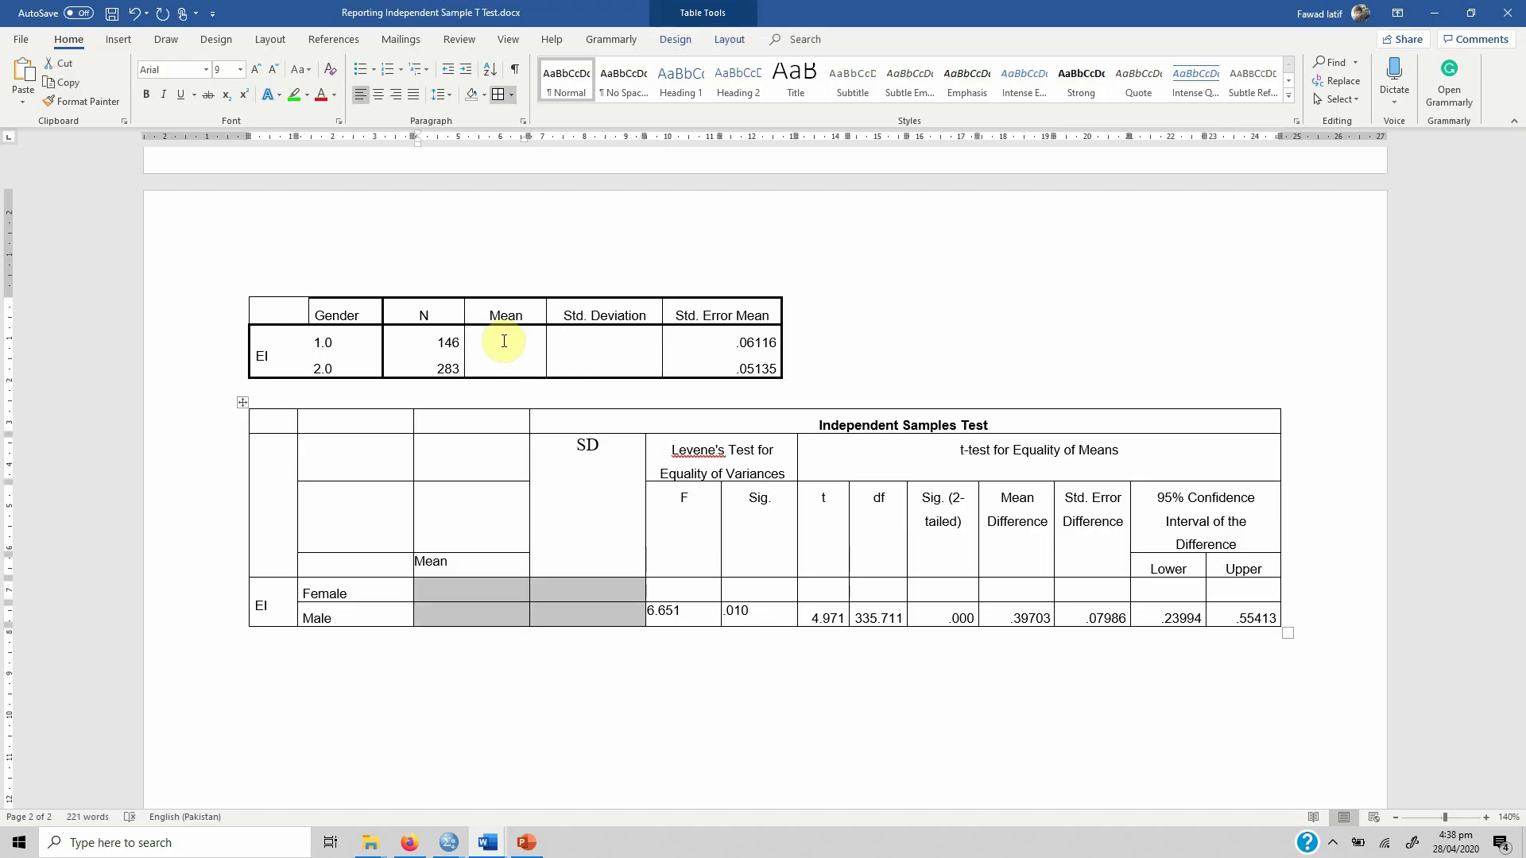
Delete the whole upper group statistics table with the Gender and N columns.
left_click(284, 305)
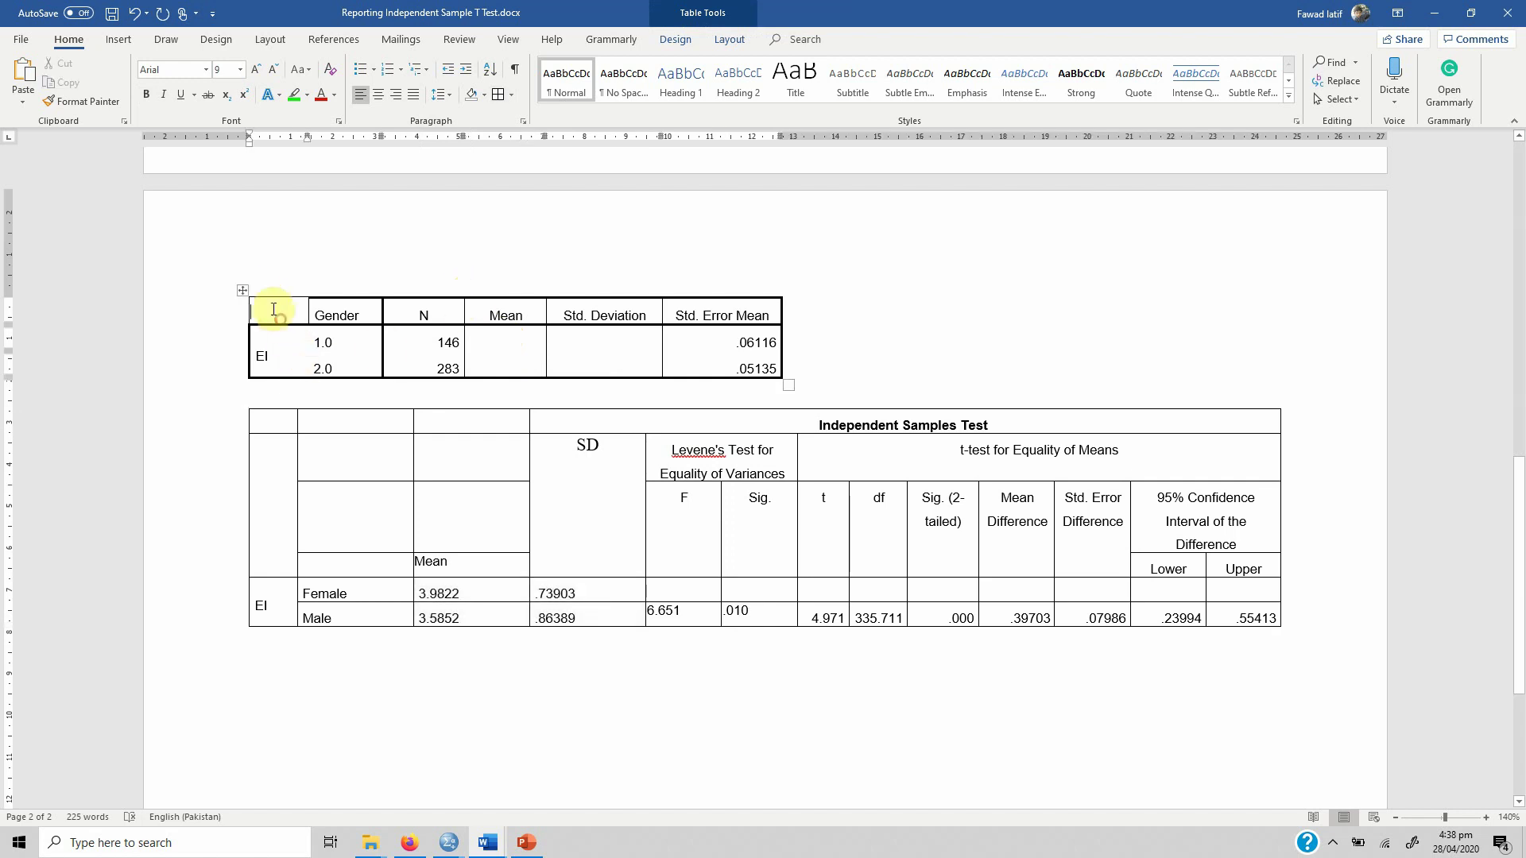
left_click(244, 289)
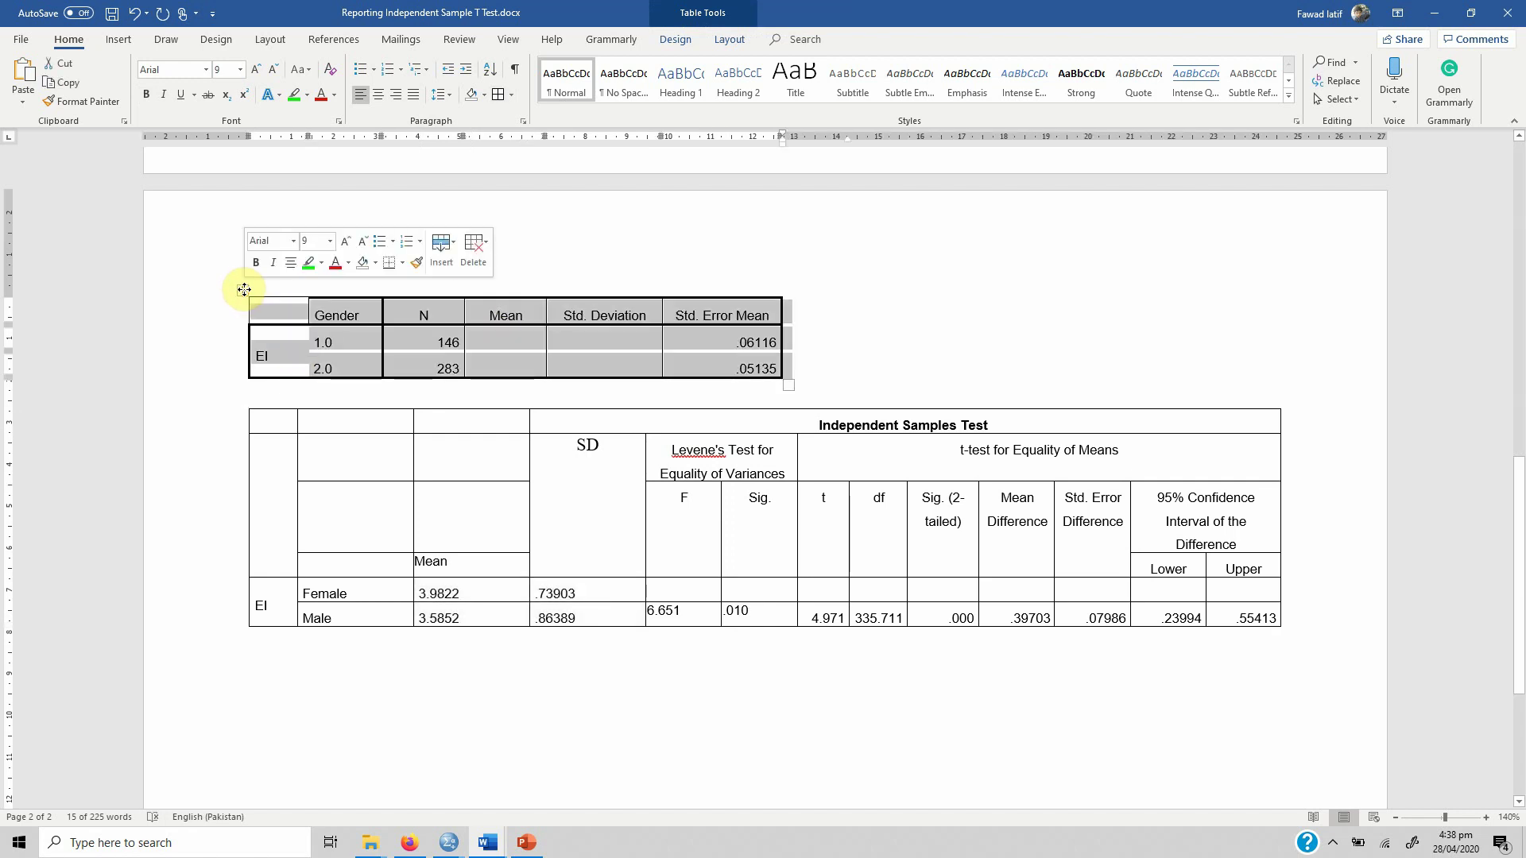
key("BackSpace")
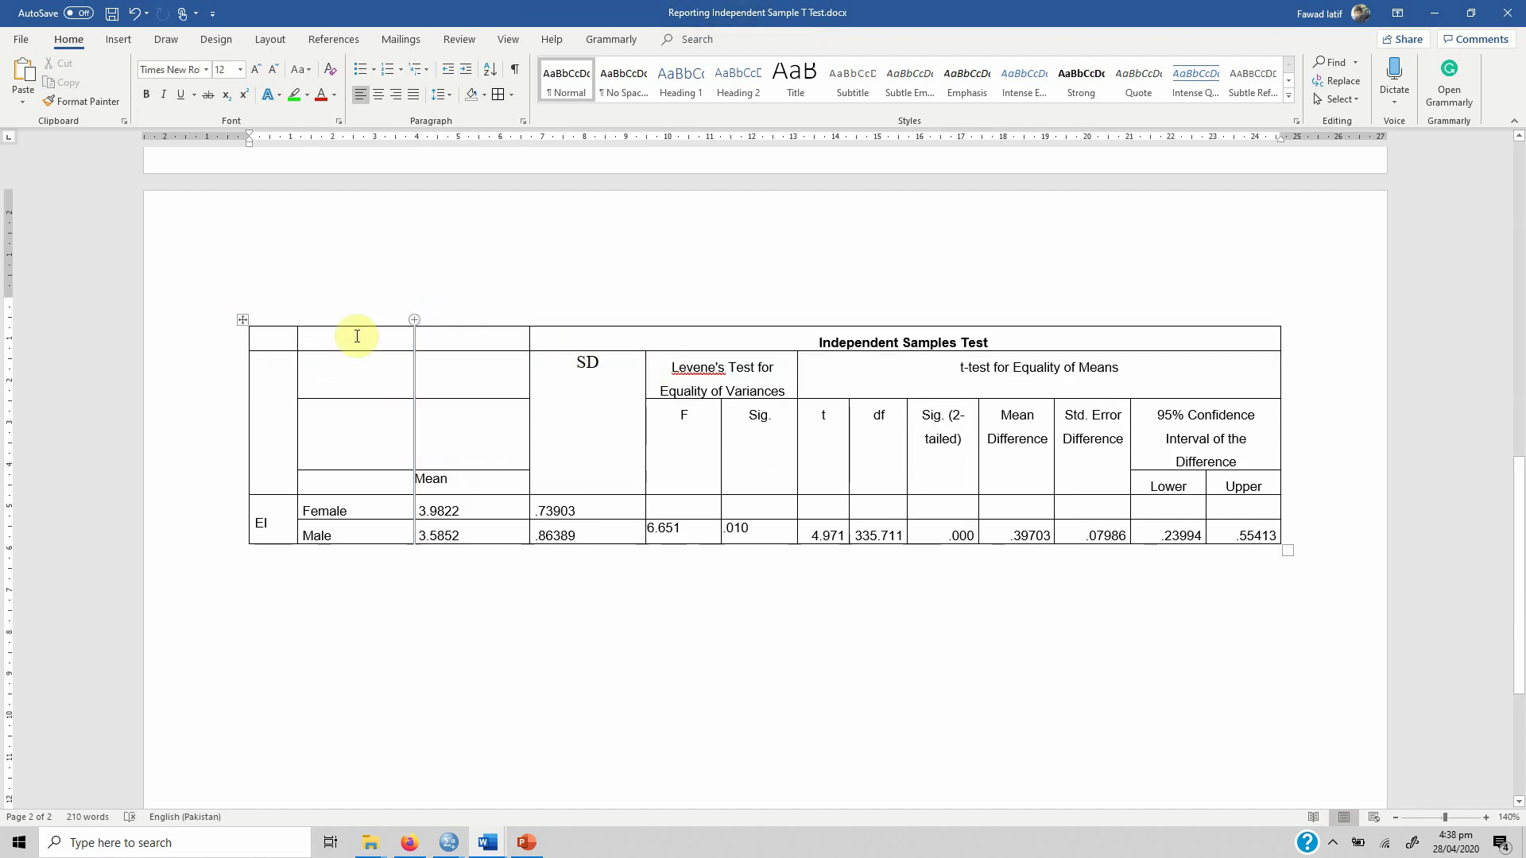
Delete the "Independent Samples Test" title row from the remaining table.
left_click_drag(283, 337, 283, 339)
left_click(283, 339)
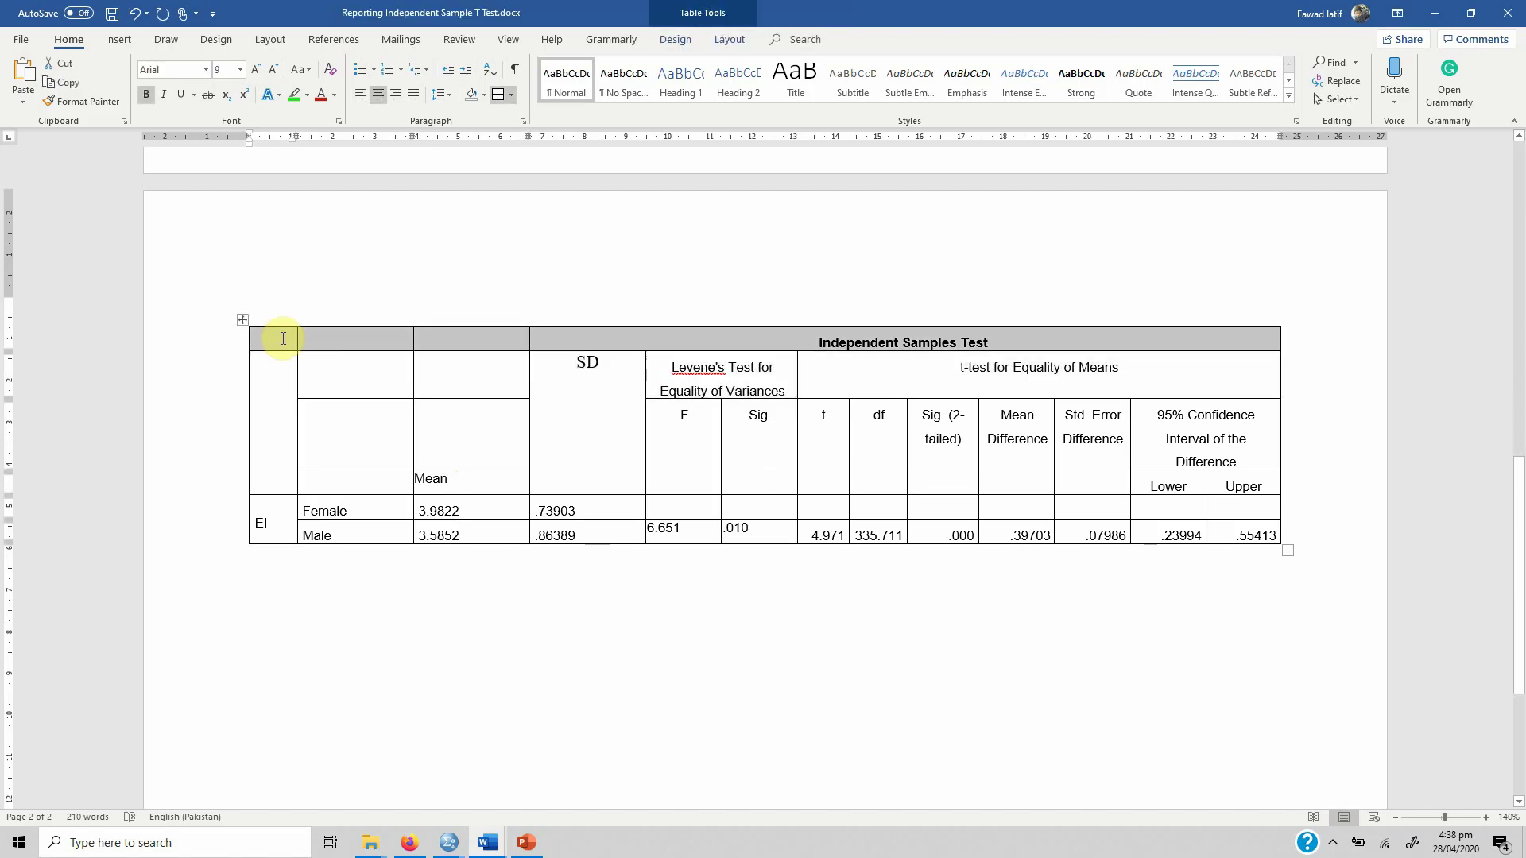
key("BackSpace")
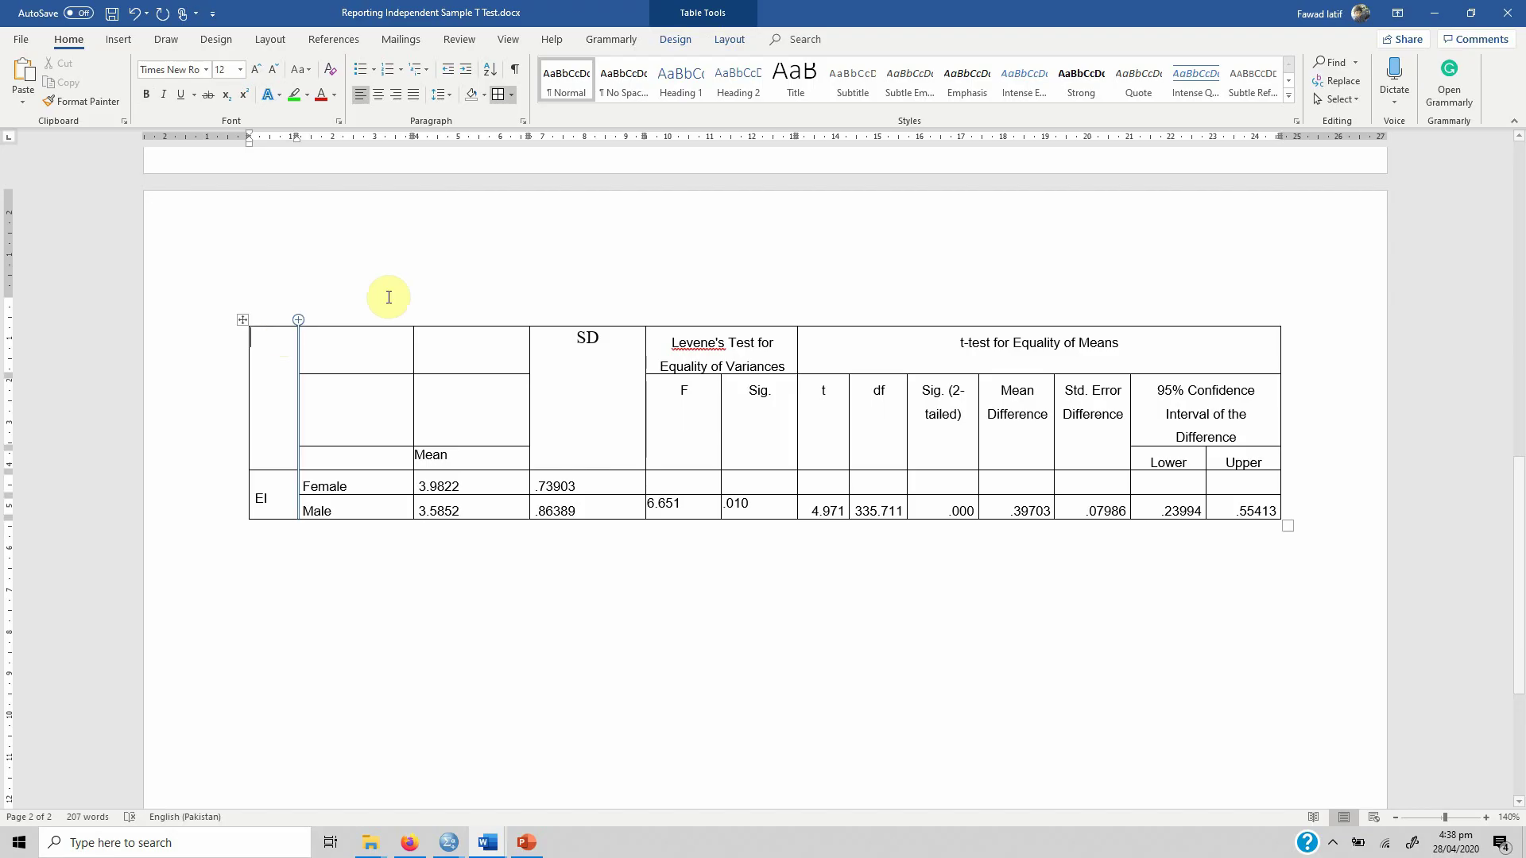
Centre the contents of every cell beyond the table's first column, both horizontally and vertically.
left_click_drag(364, 323, 902, 392)
left_click(730, 39)
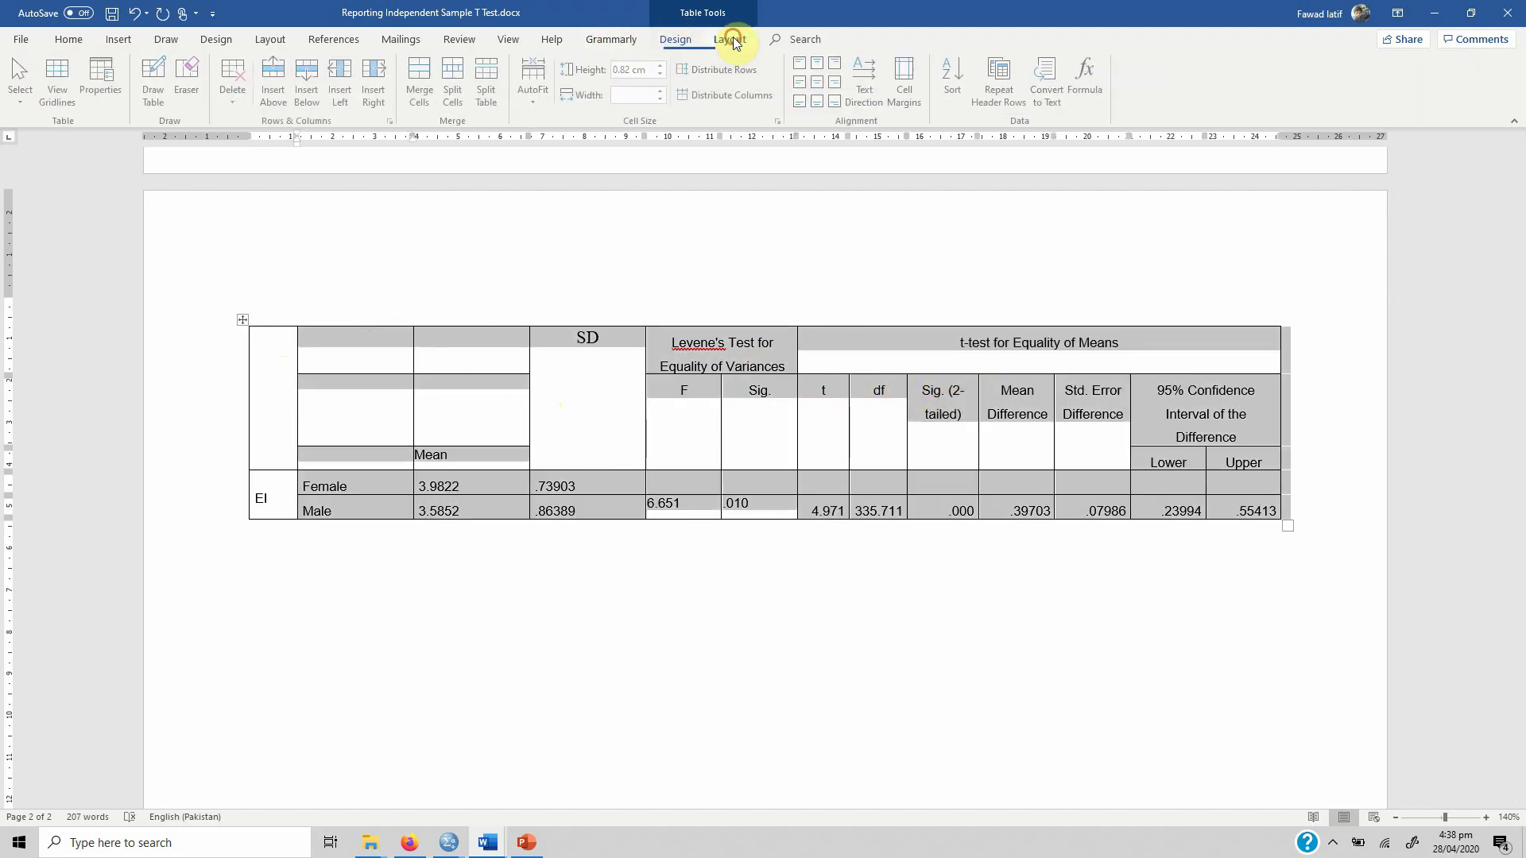
left_click(822, 83)
left_click(574, 452)
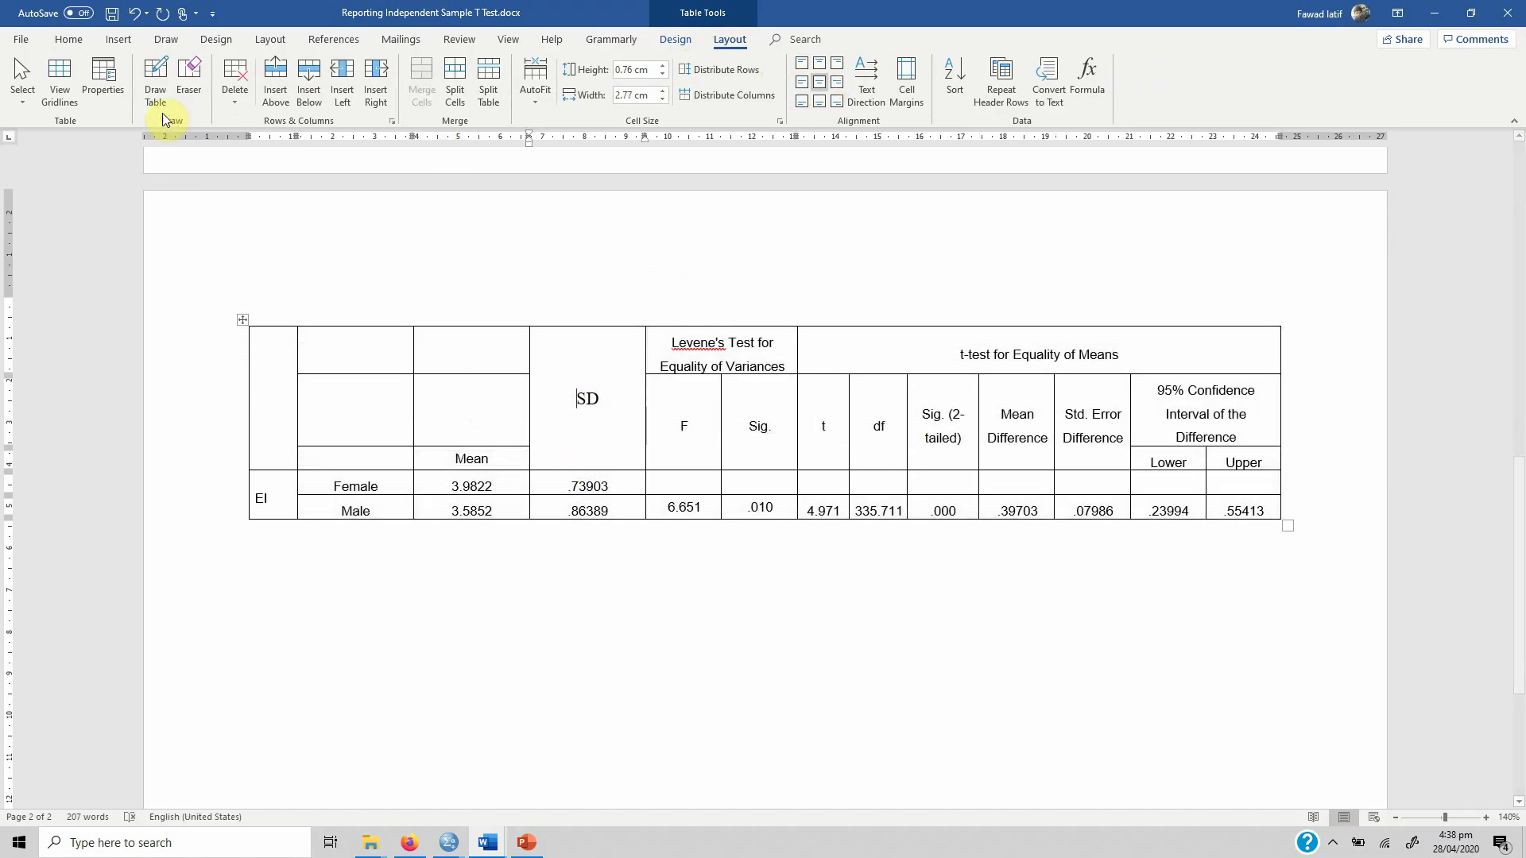
Erase the horizontal borders inside the blank and Mean header cells, and those between the Female and Male rows from F through Upper.
left_click(196, 74)
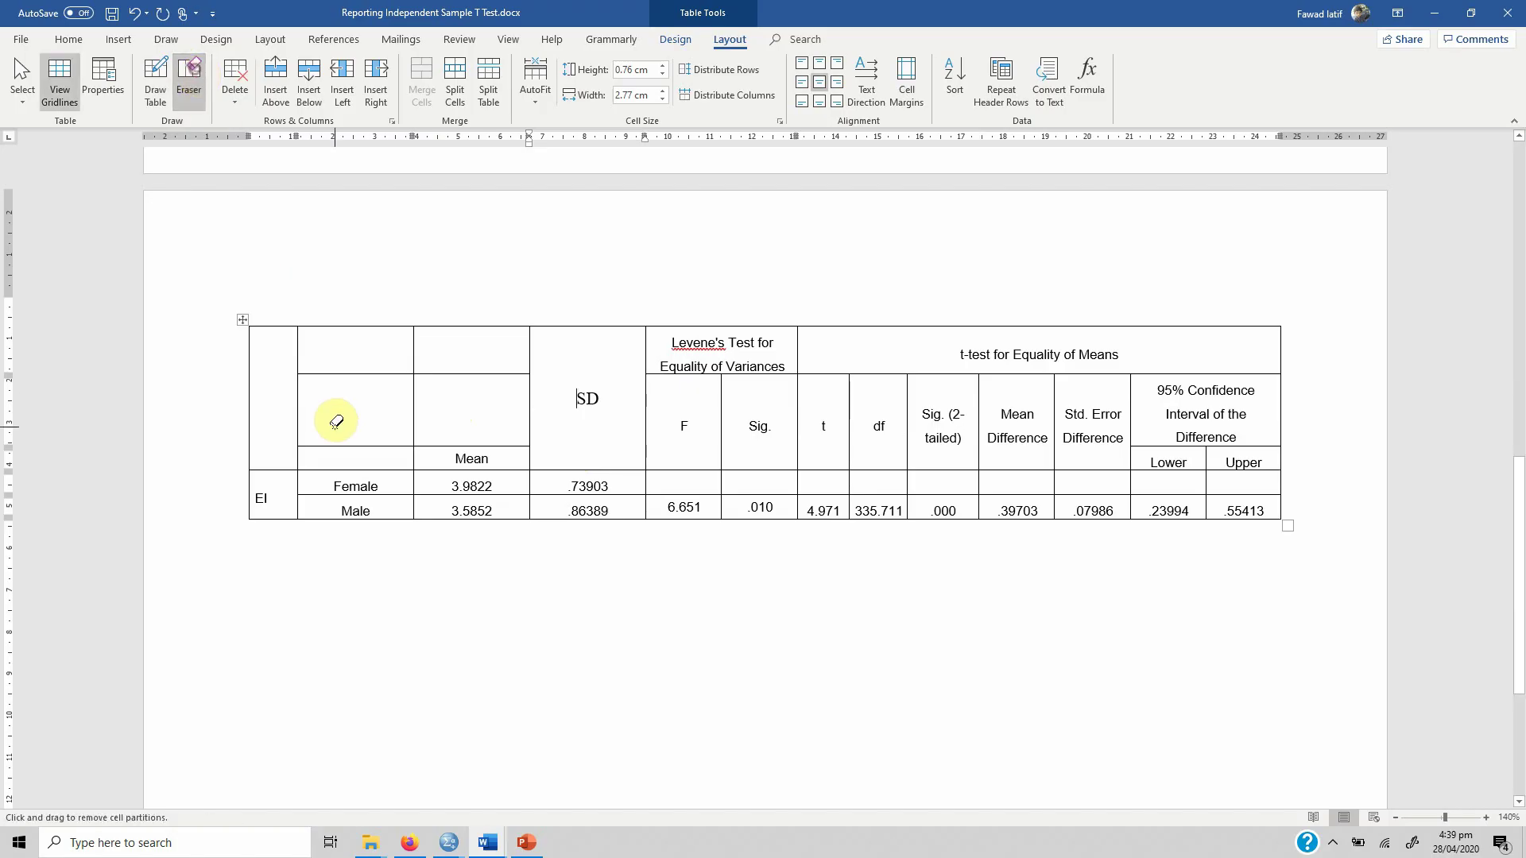
left_click_drag(346, 368, 488, 368)
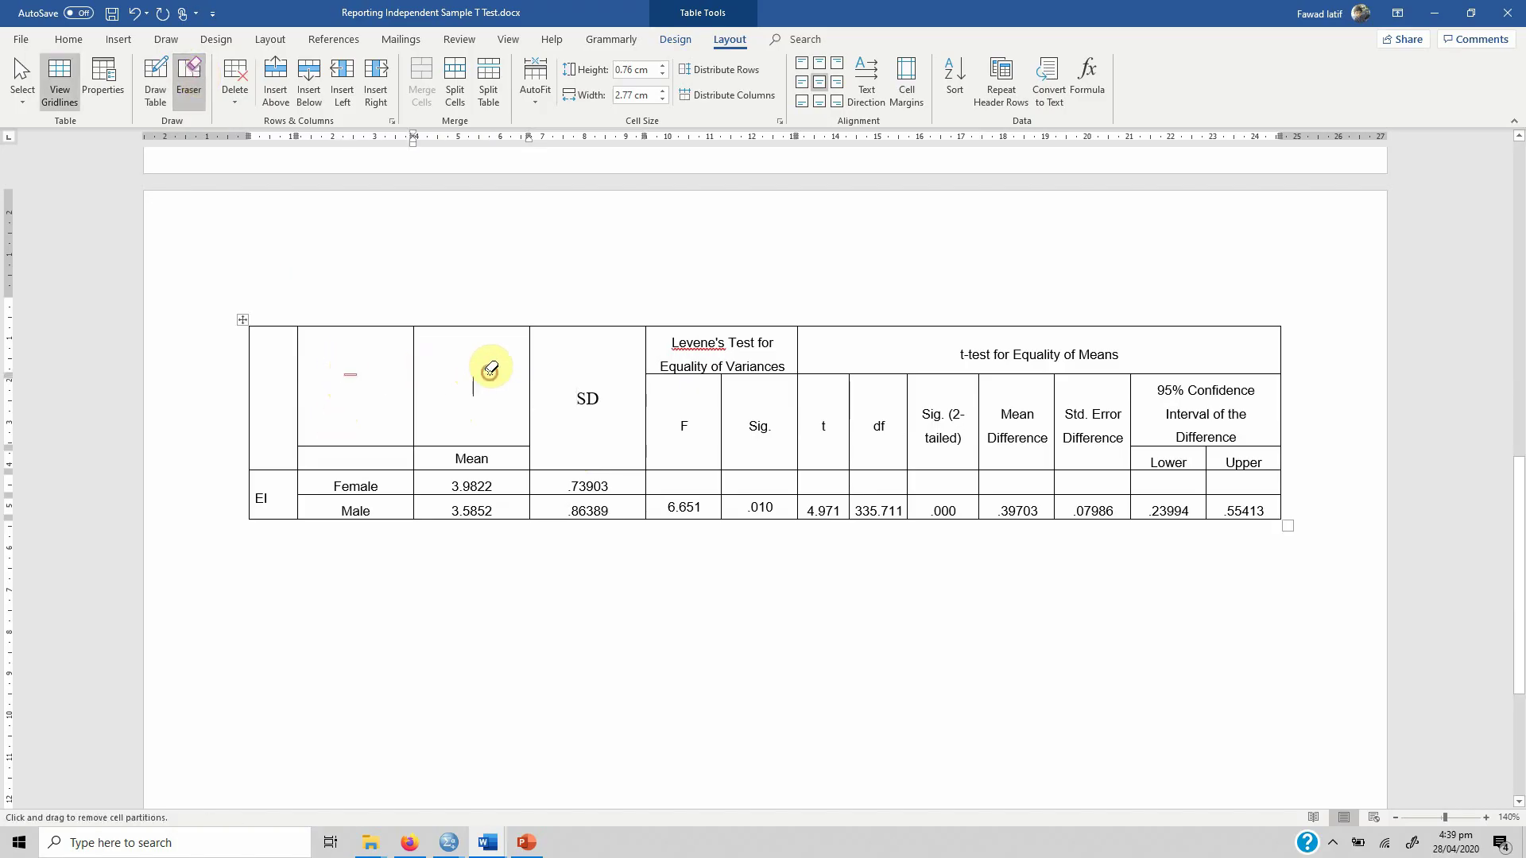
left_click_drag(368, 444, 461, 439)
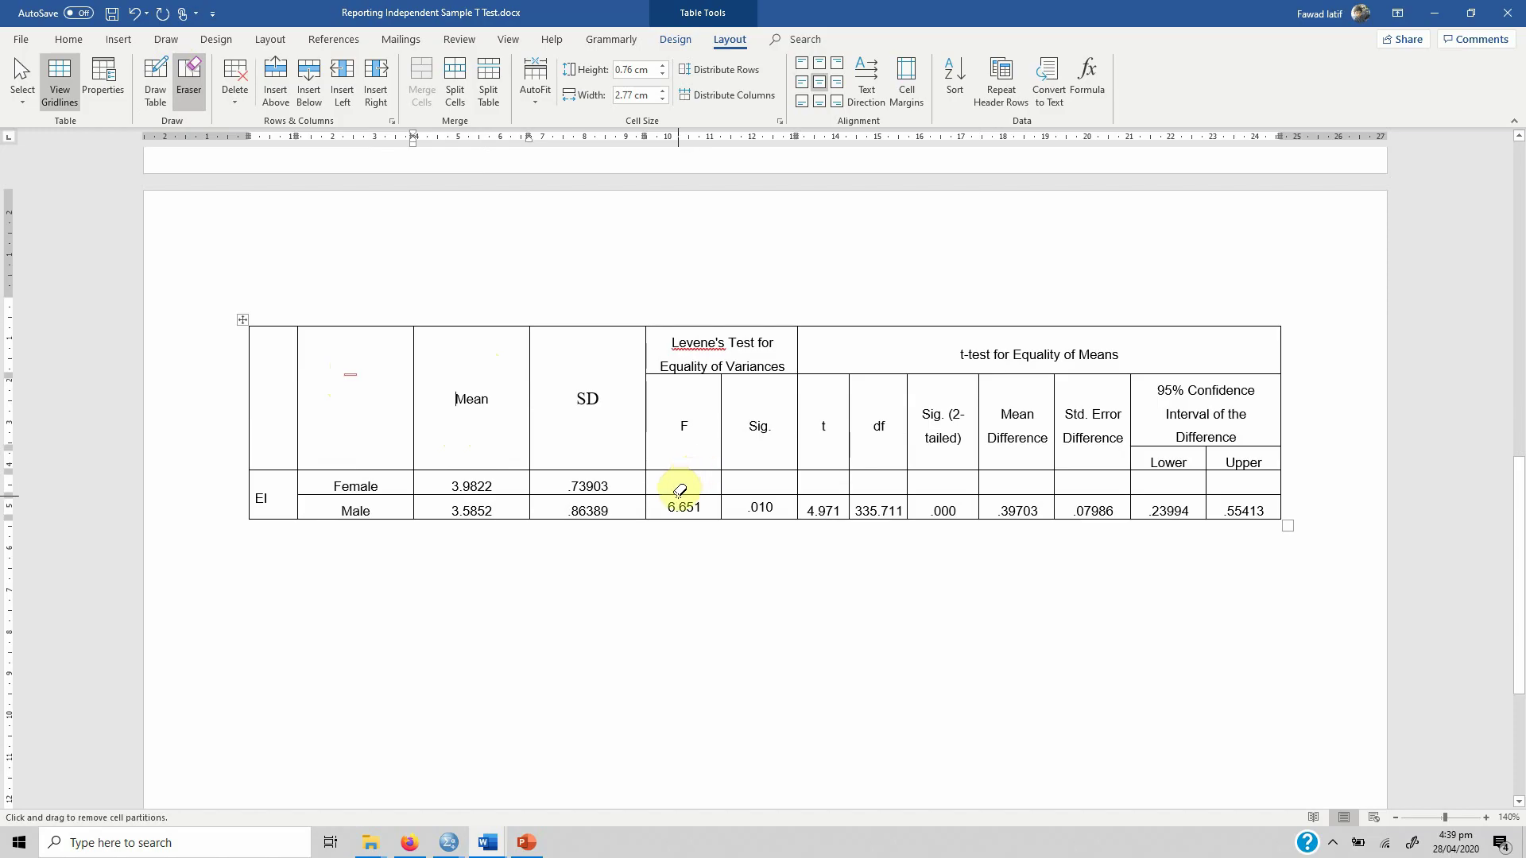
mouse_move(680, 492)
left_mouse_down()
mouse_move(980, 455)
mouse_move(1053, 489)
mouse_move(1242, 483)
left_mouse_up()
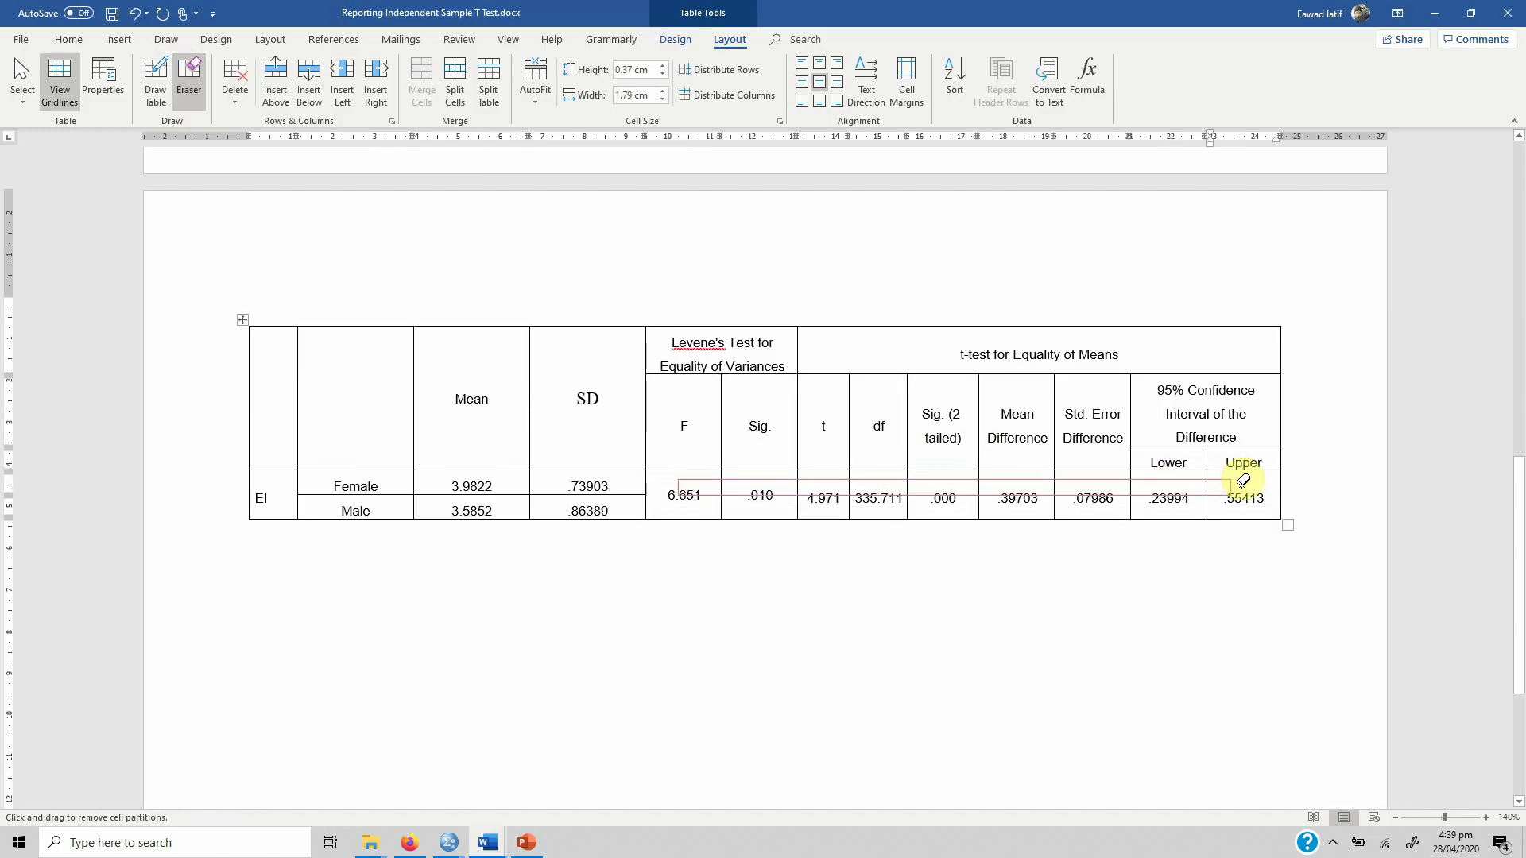
Remove all borders from the entire results table.
key("Escape")
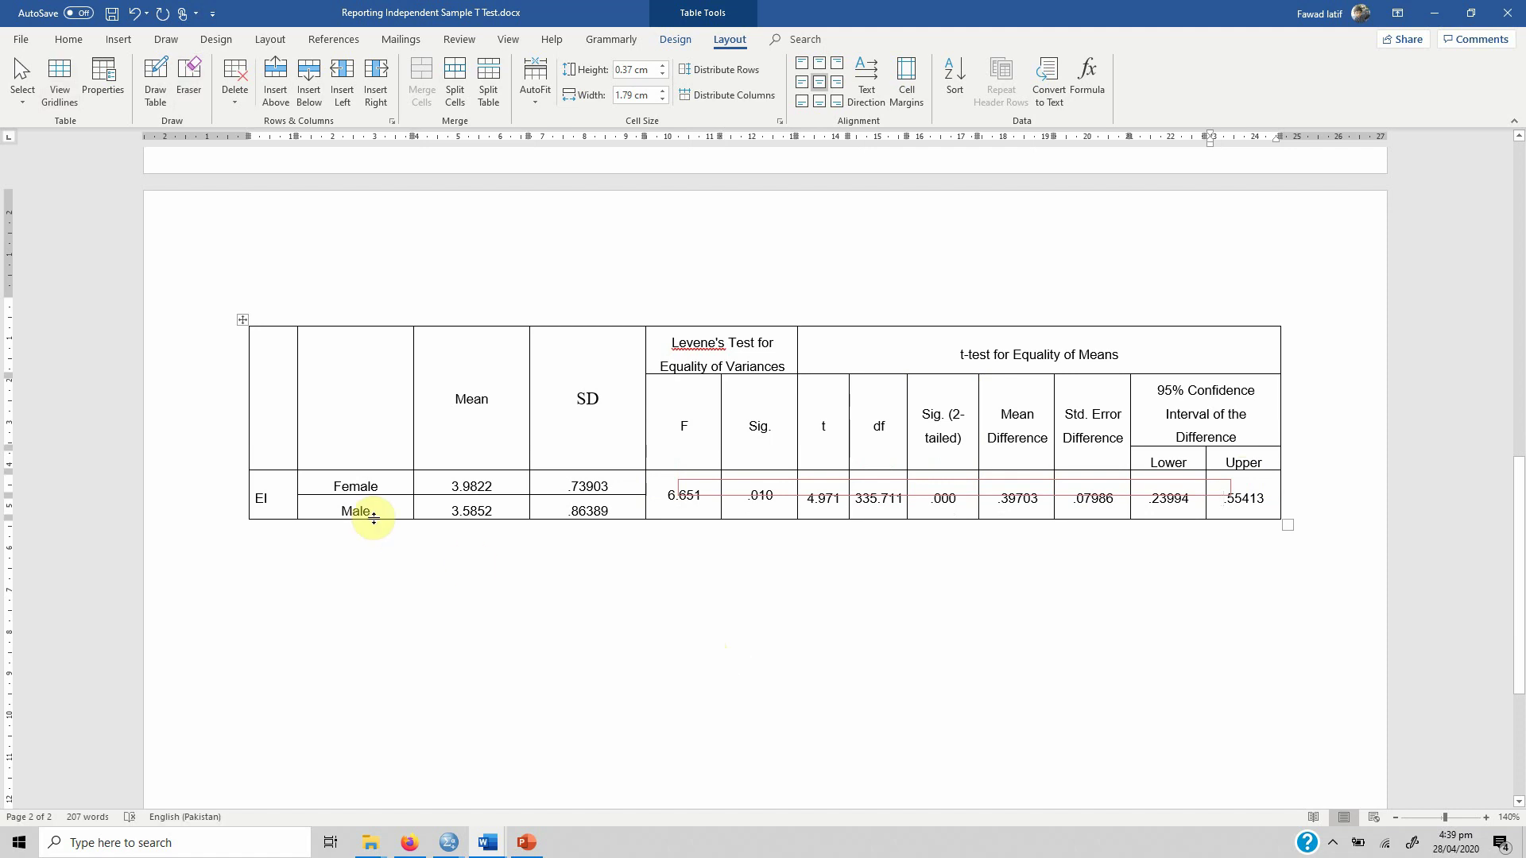
left_click(244, 321)
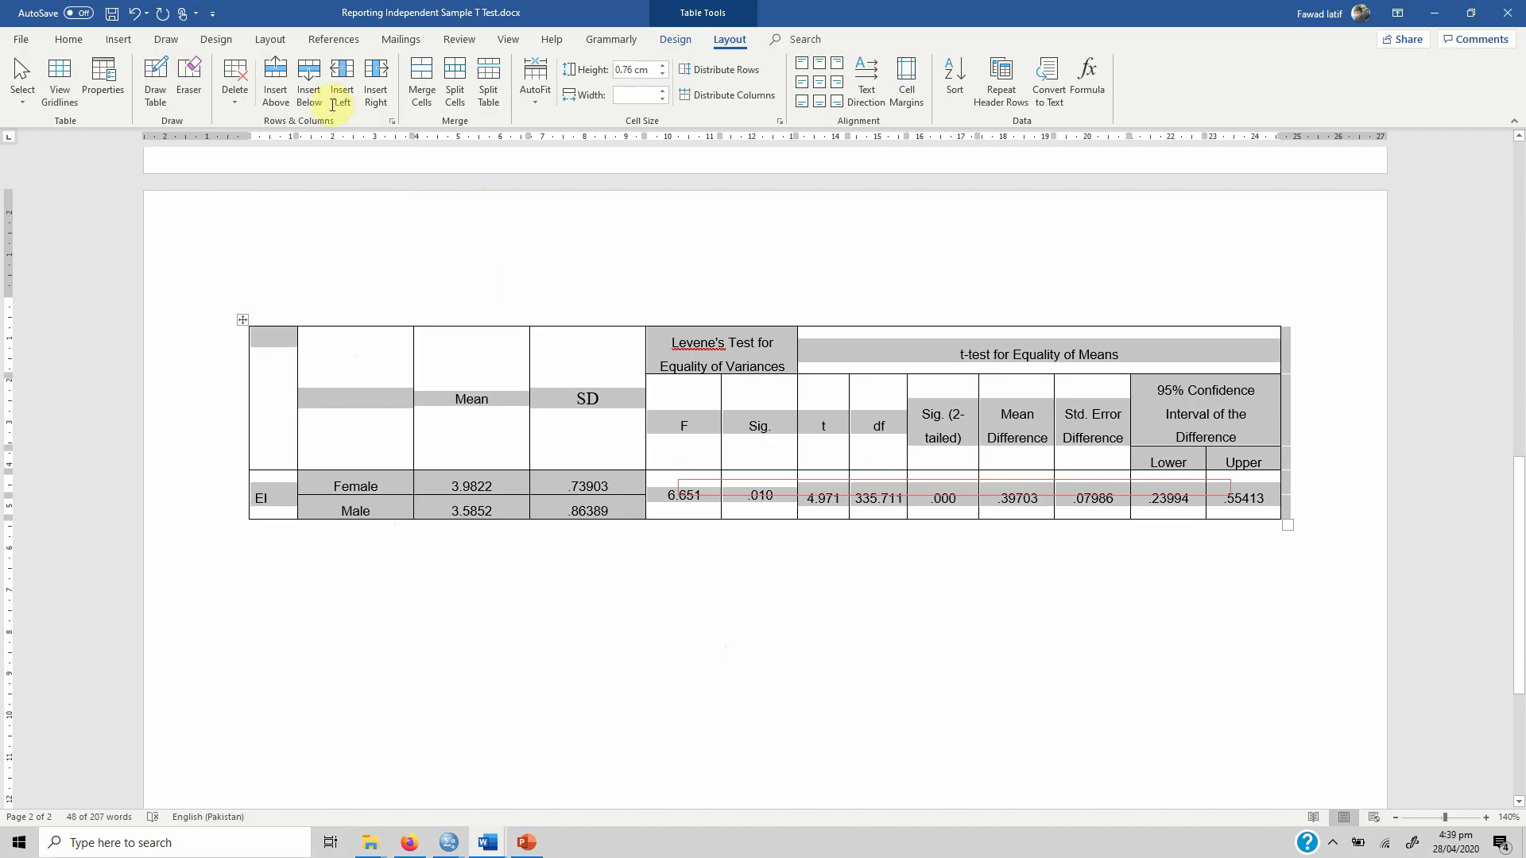
left_click(58, 37)
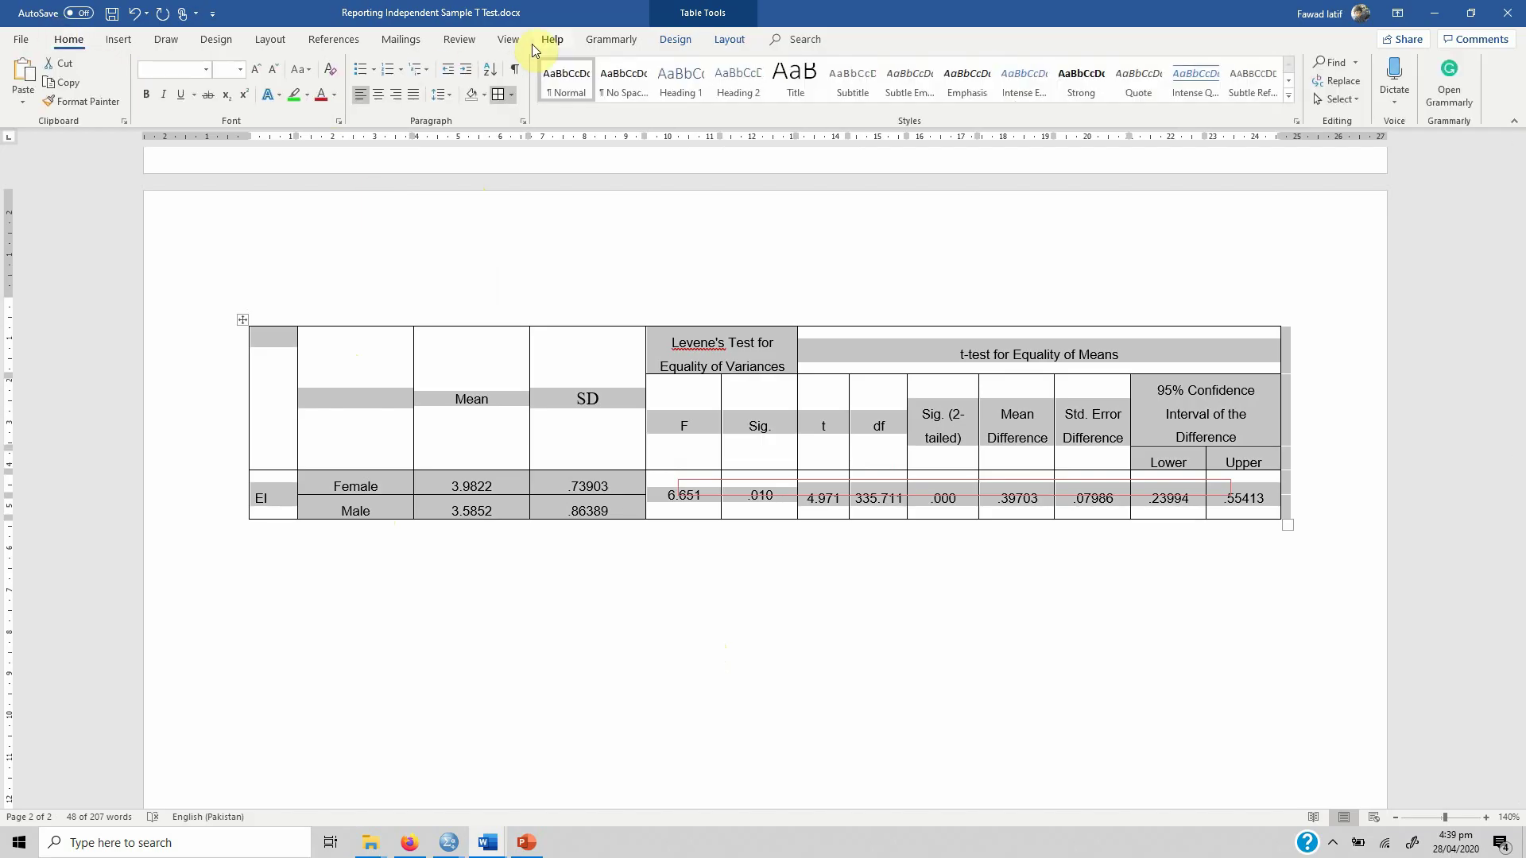
left_click(511, 95)
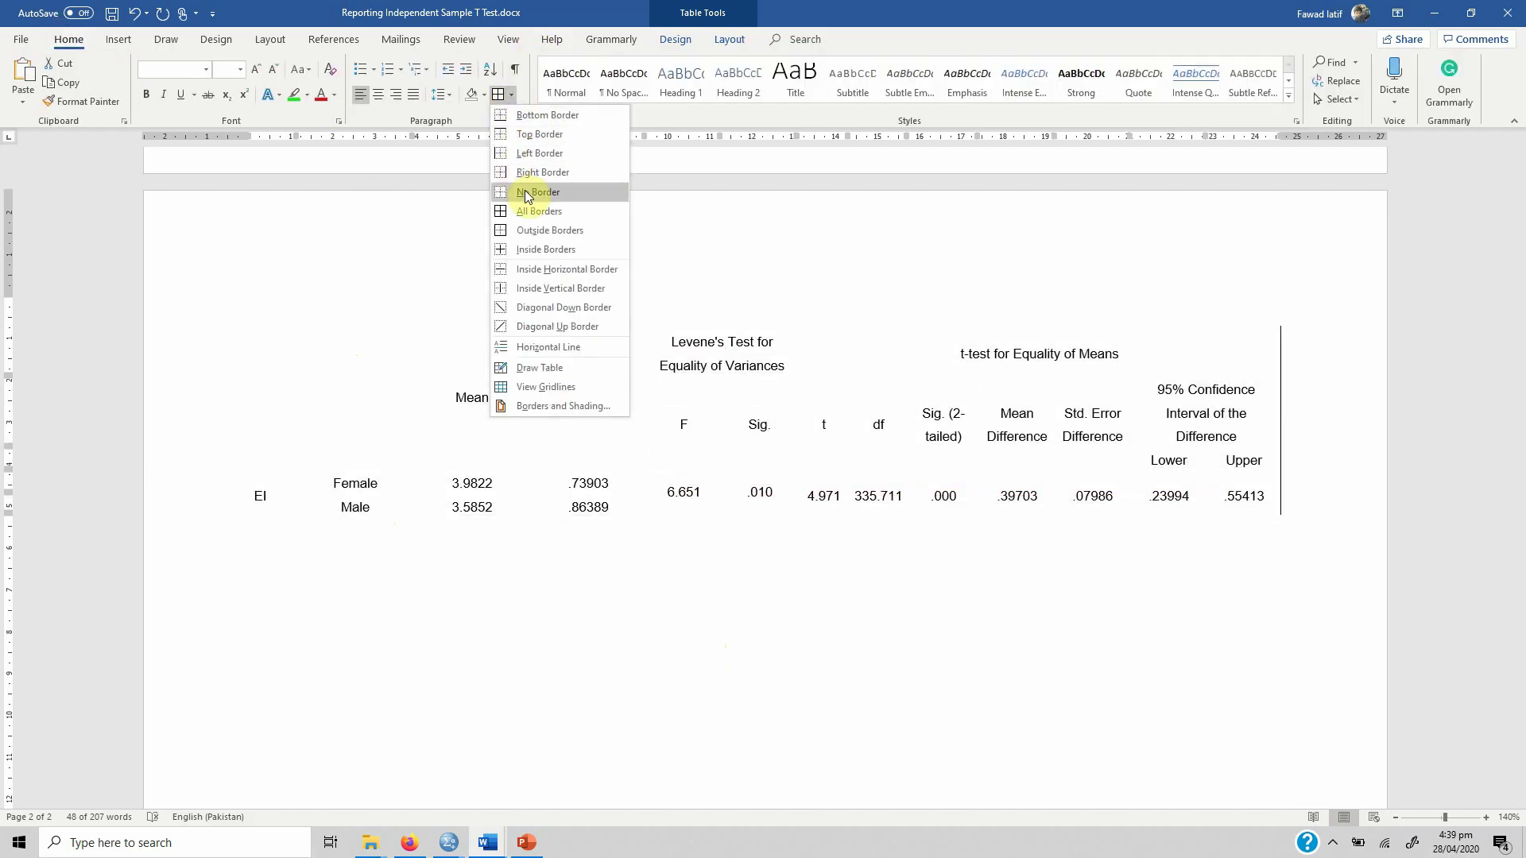
left_click(525, 192)
Add a bottom border and a top border to the whole results table.
left_click(511, 95)
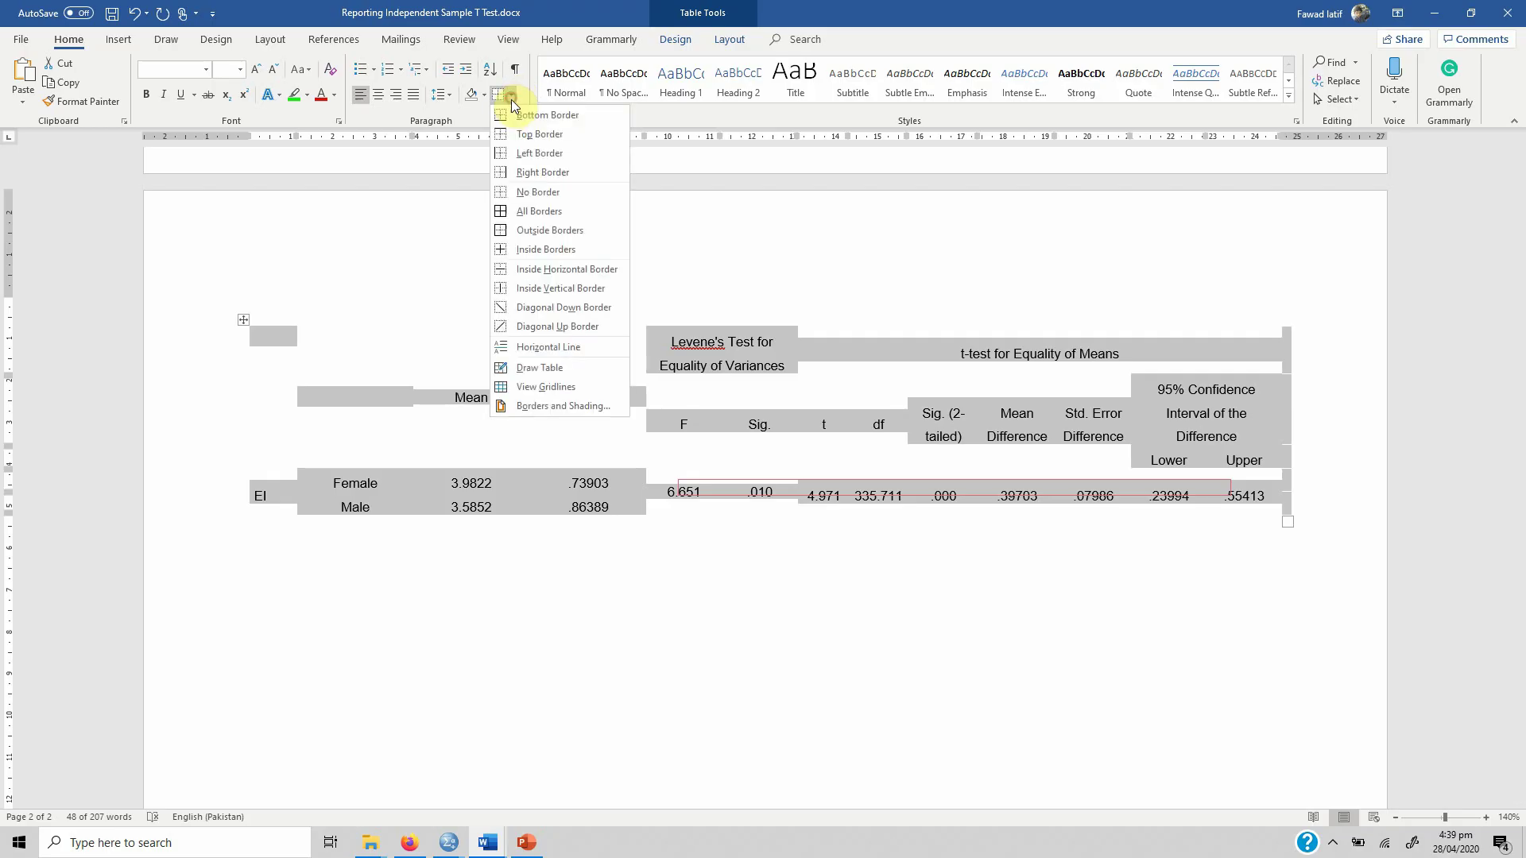
left_click(512, 95)
left_click(512, 94)
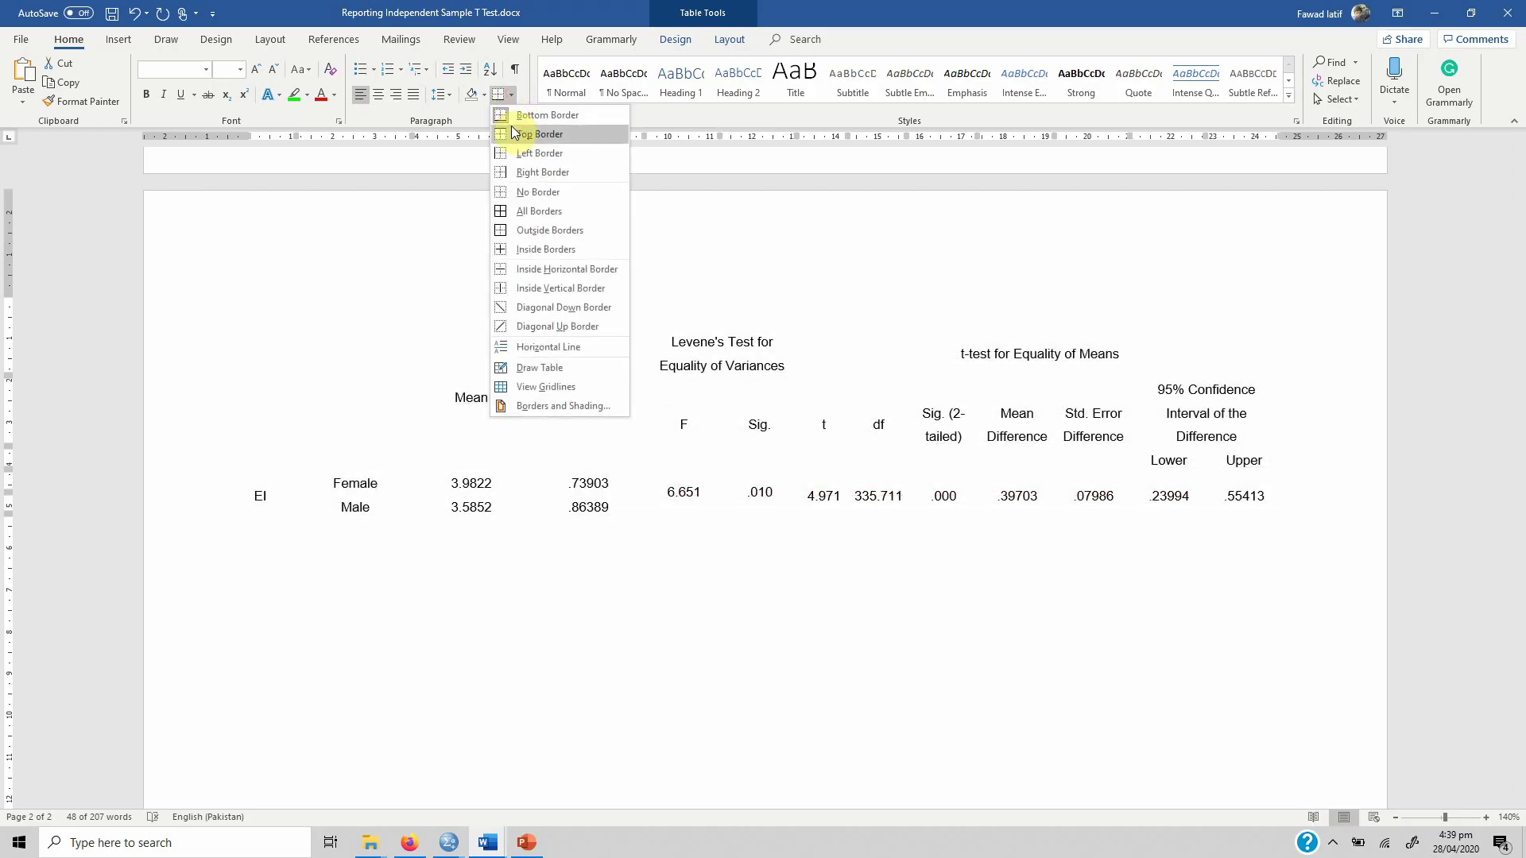
left_click(512, 133)
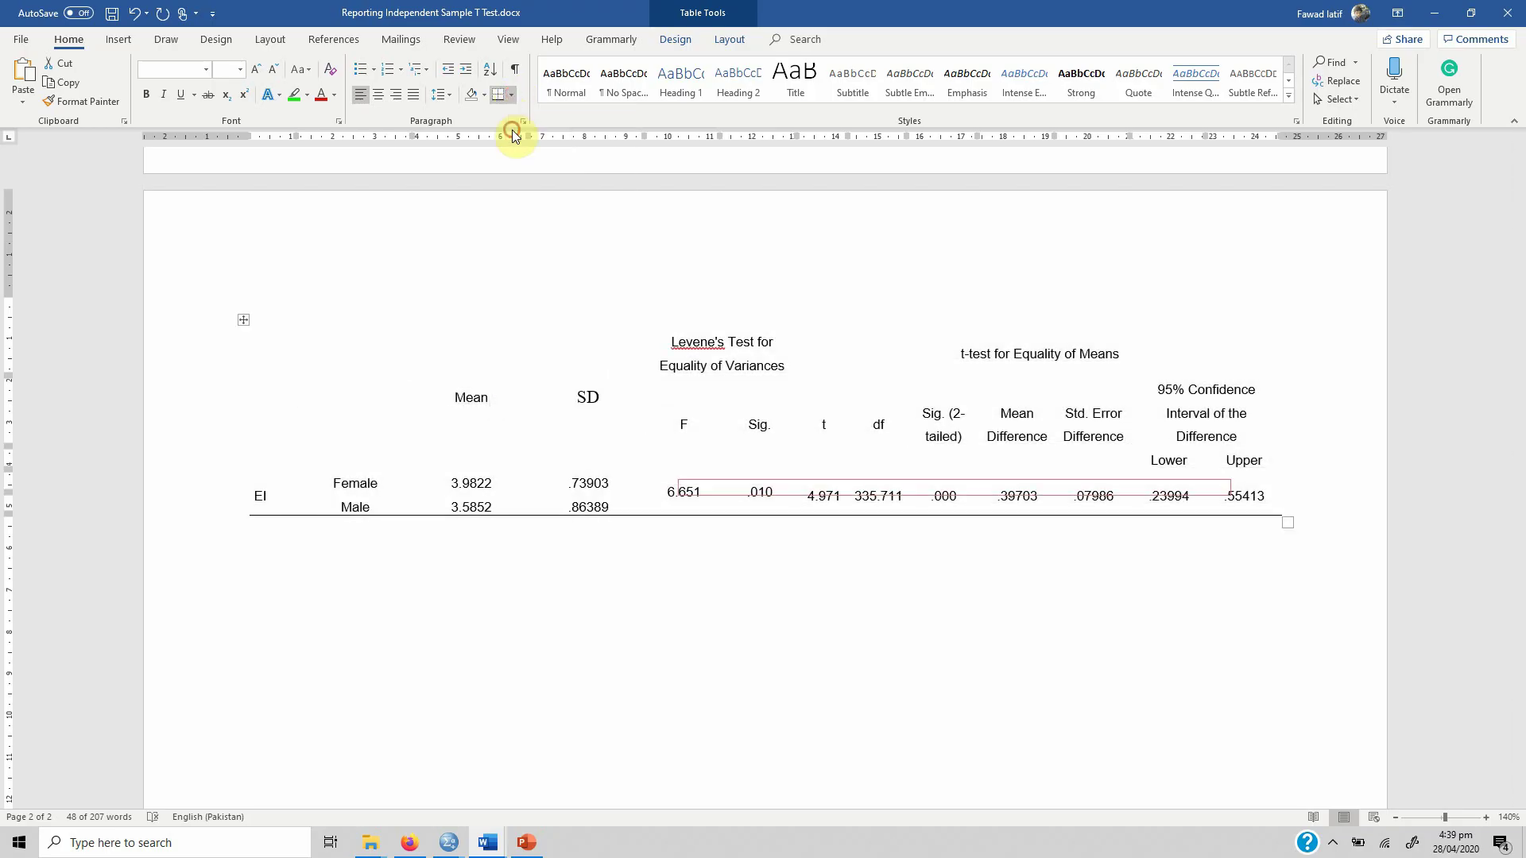
Add a bottom border beneath the "95% Confidence Interval of the Difference" header.
left_click(310, 351)
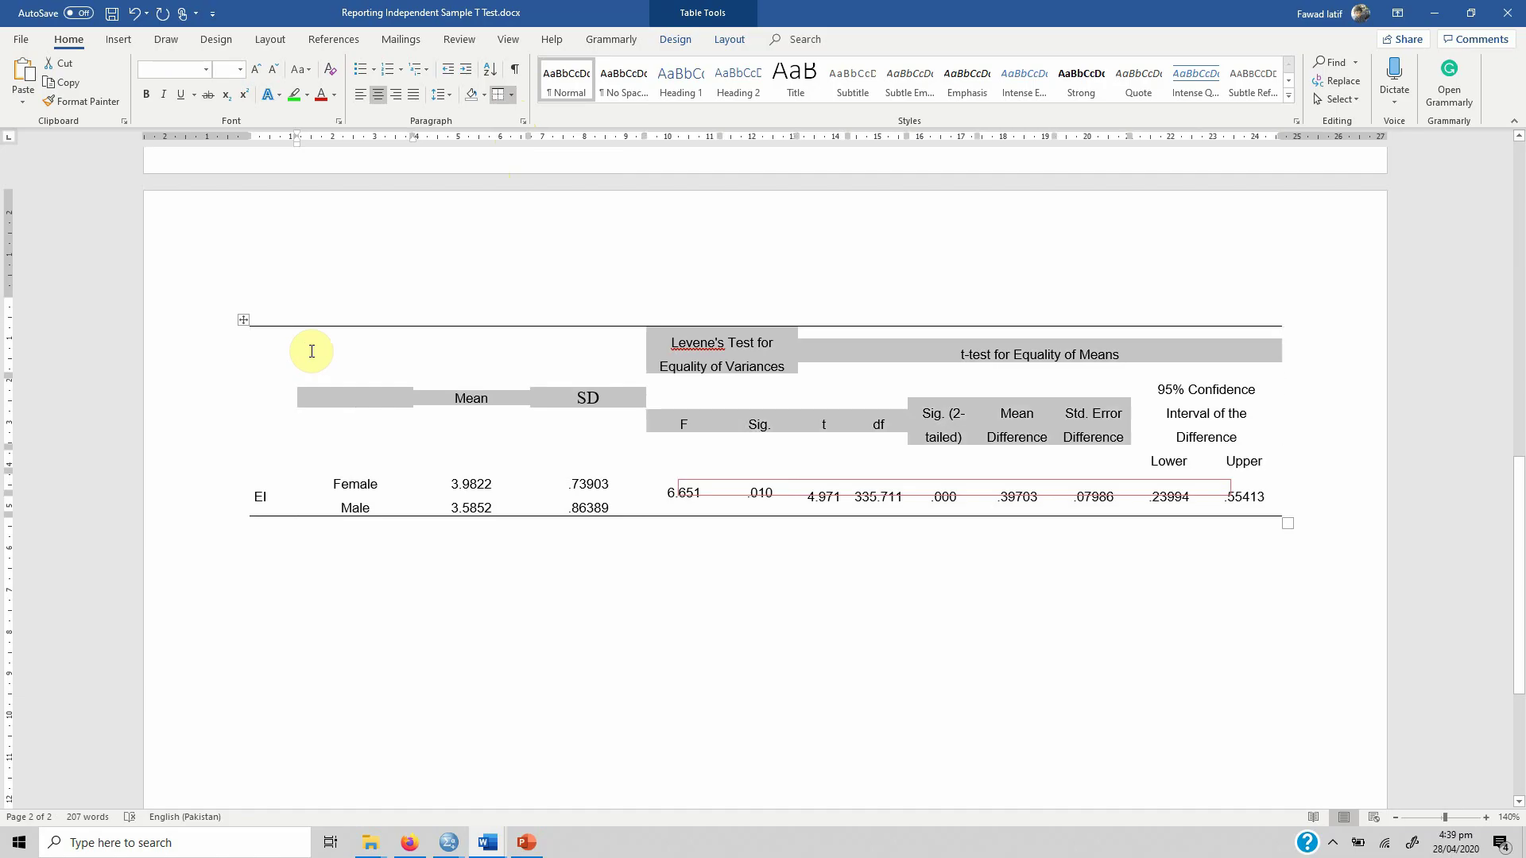
left_click(517, 93)
left_click(541, 112)
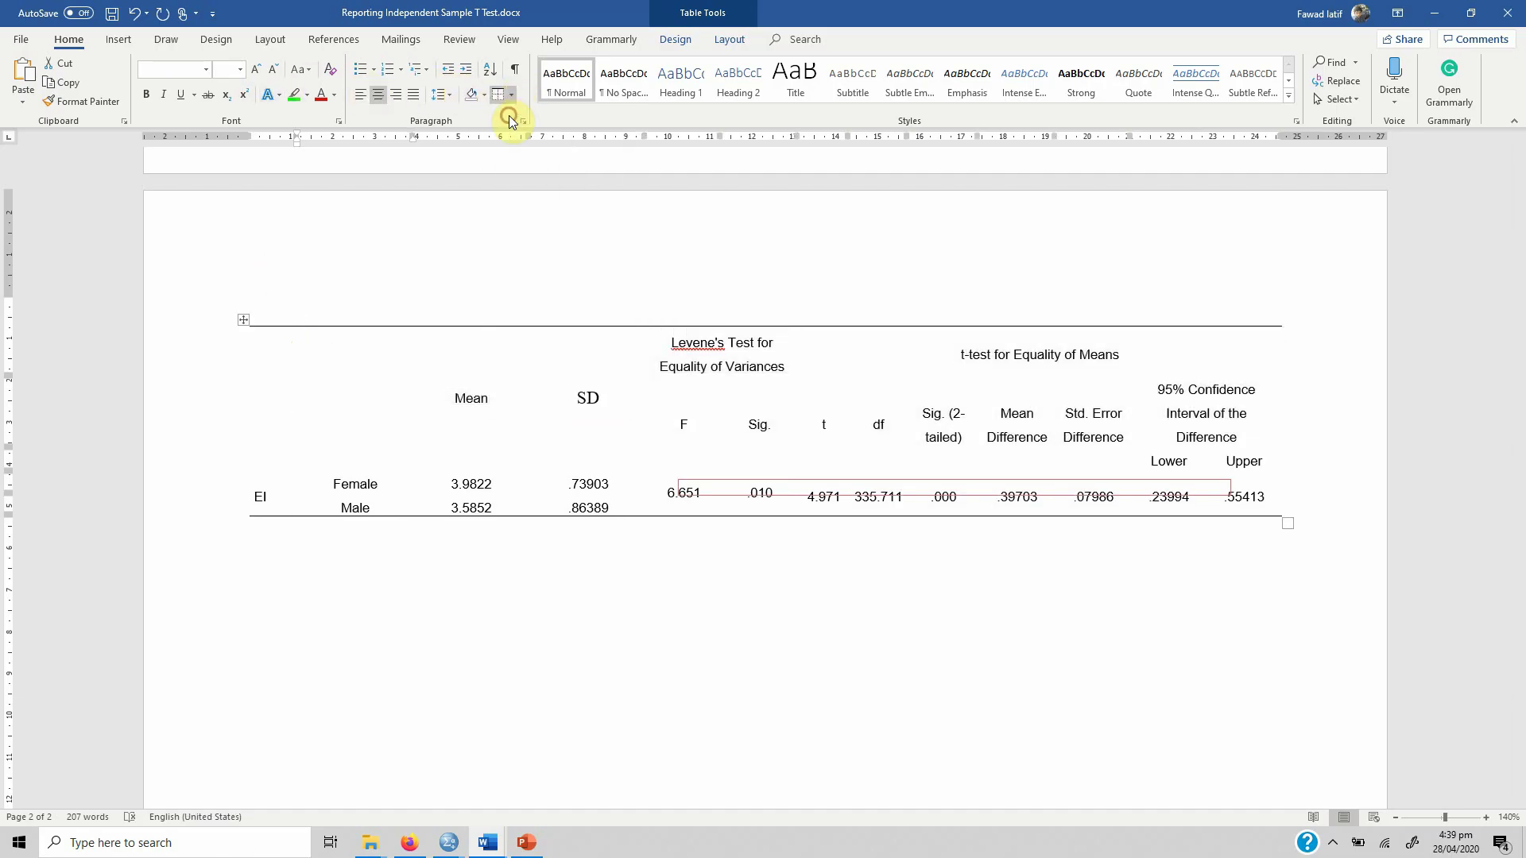
Add a bottom border beneath the "Levene's Test for Equality of Variances" and "t-test for Equality of Means" header cells.
left_click(664, 364)
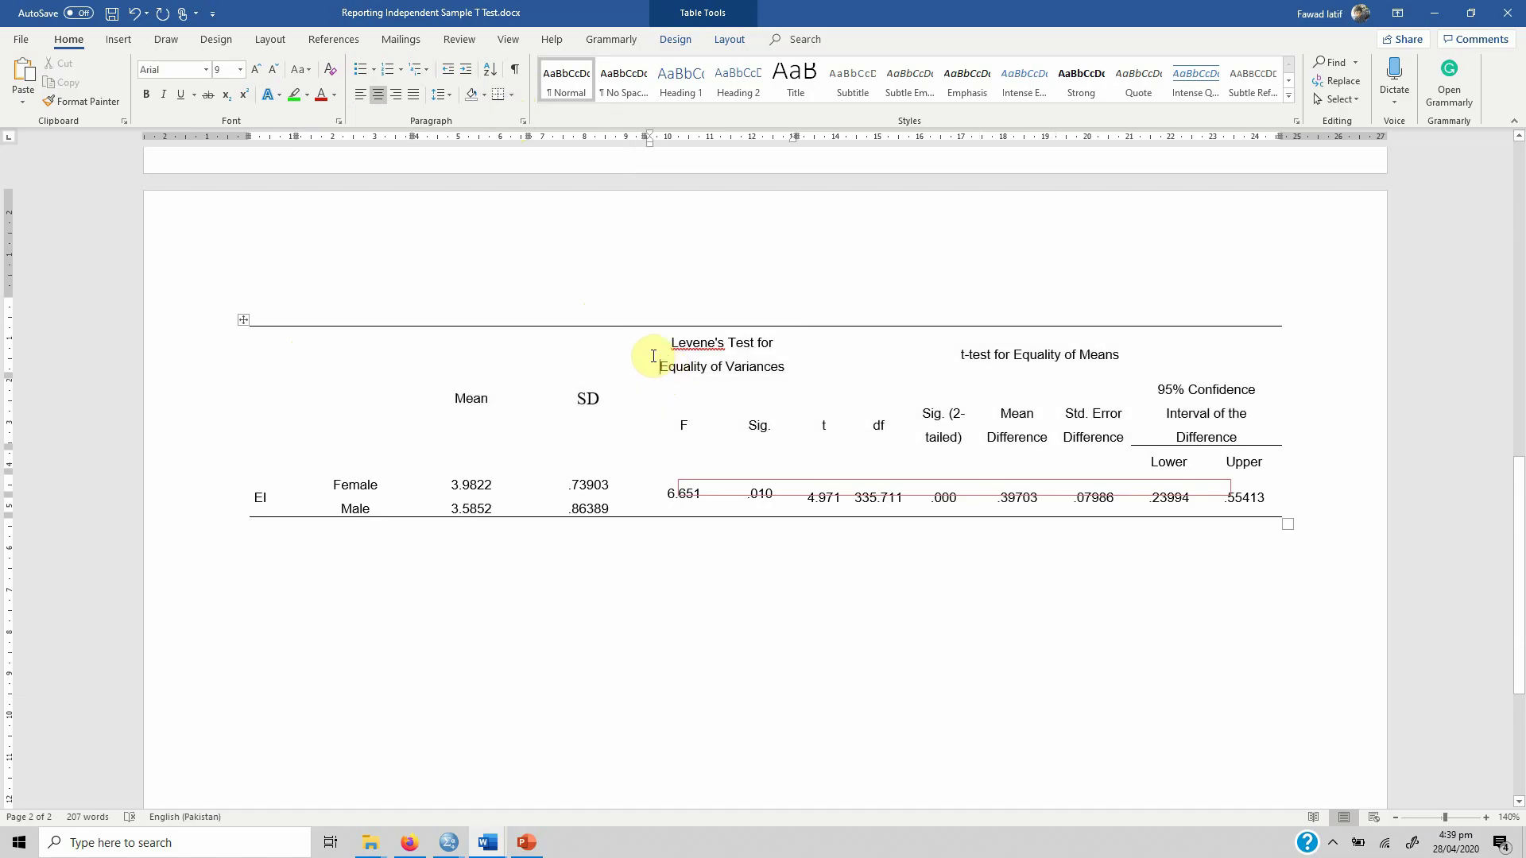
triple_click(654, 356)
key("shift+Right")
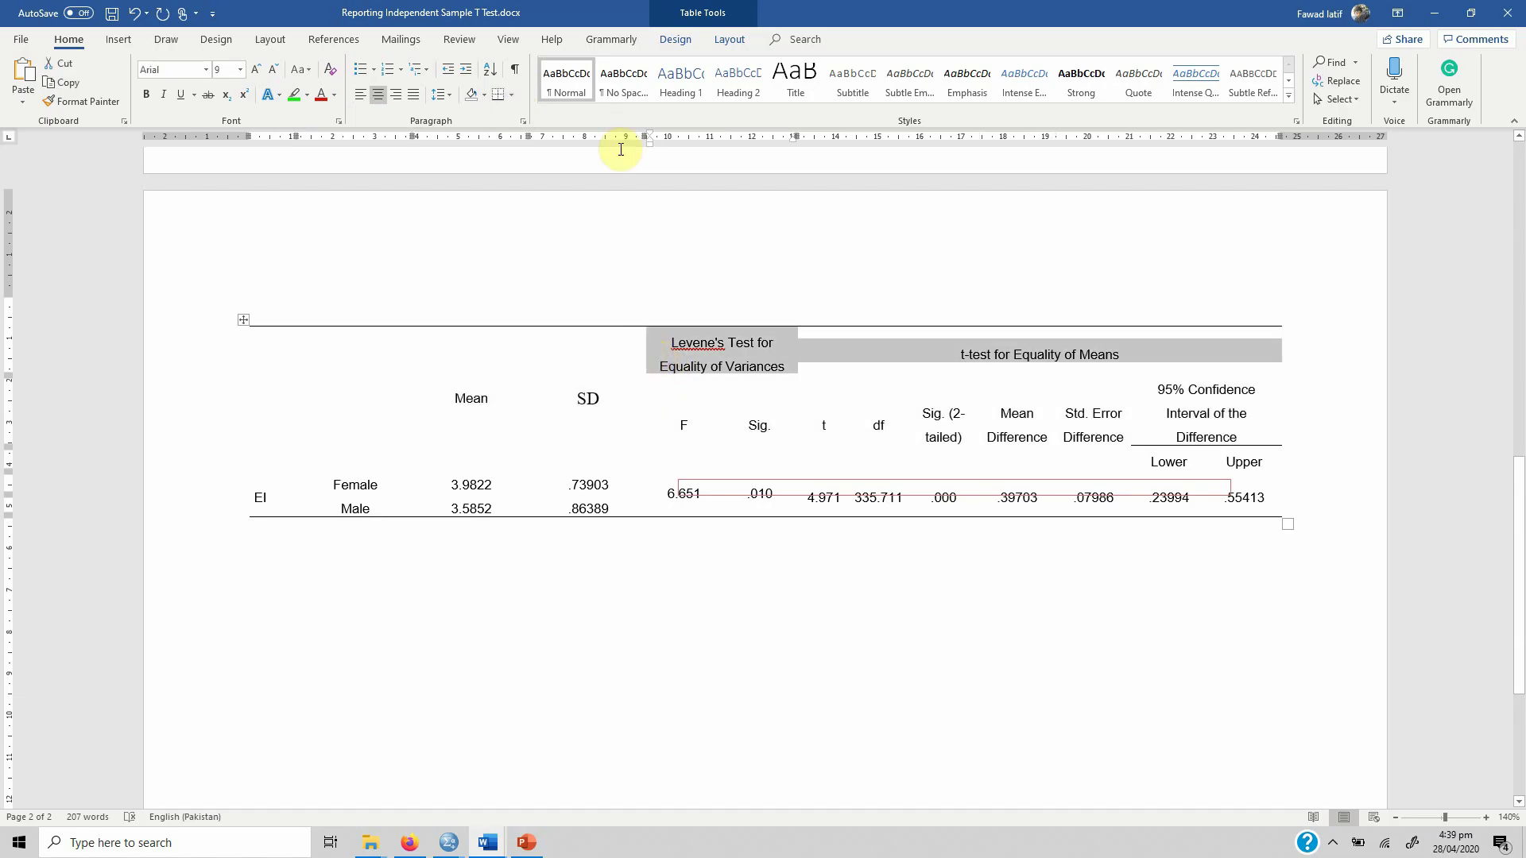
left_click(497, 96)
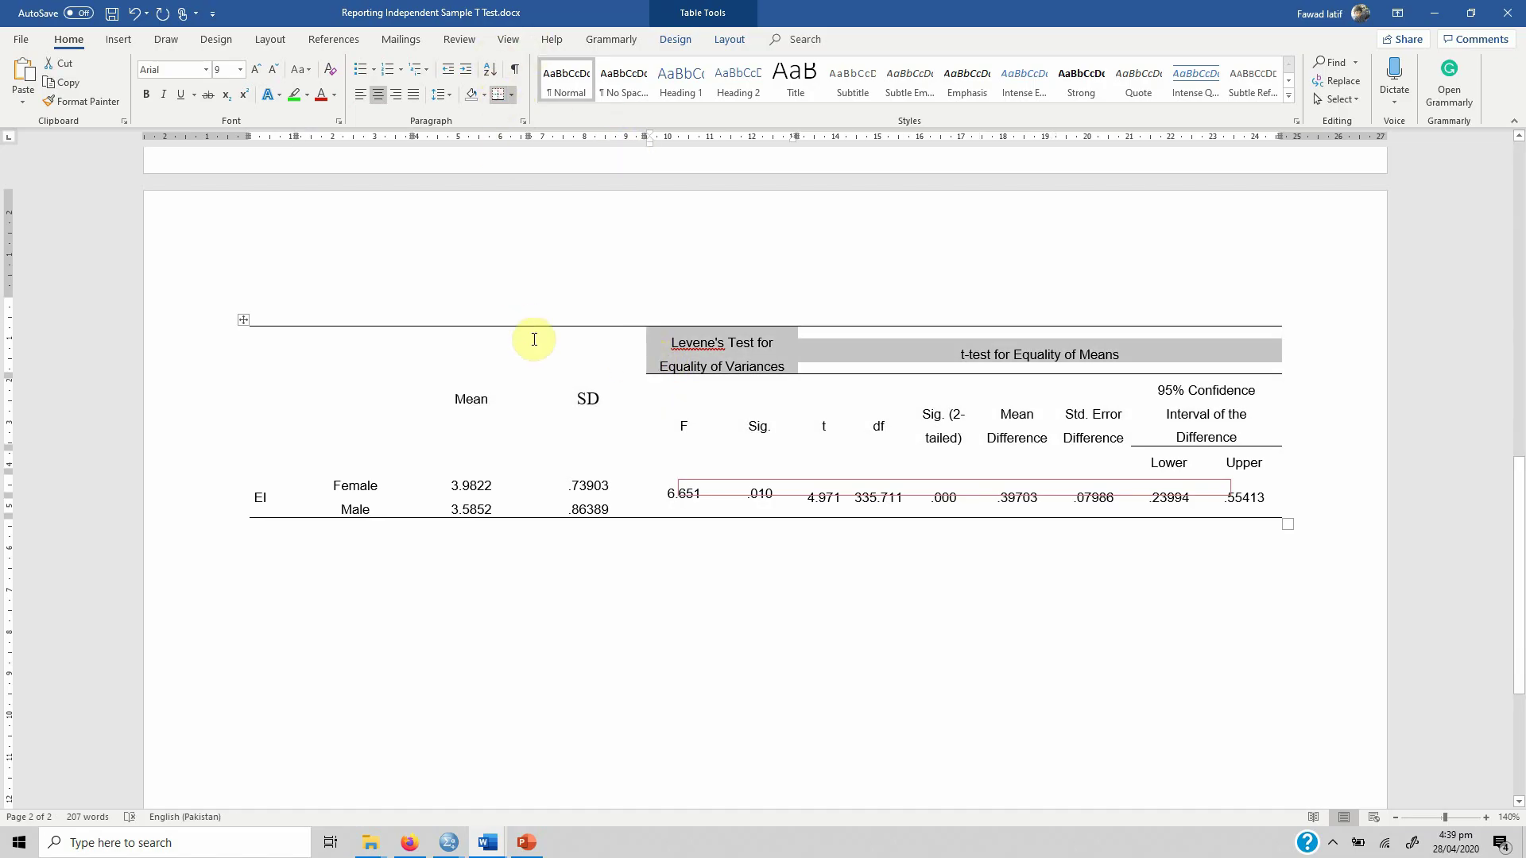
Try to add a bottom border beneath the header cells from F through Std. Error Difference.
left_click(525, 397)
left_click_drag(465, 396, 1081, 432)
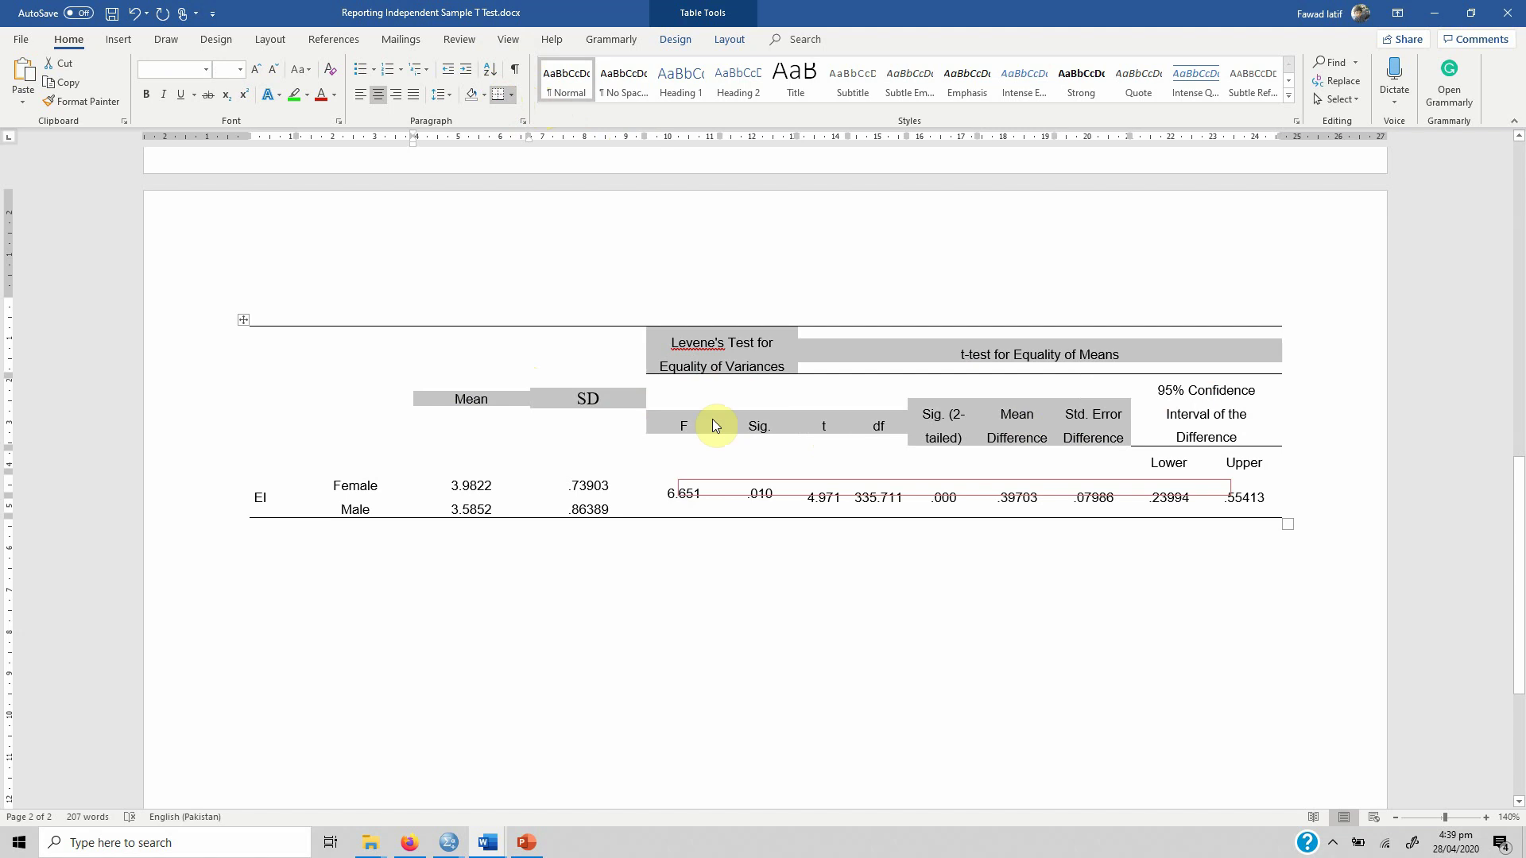
left_click(653, 427)
key("shift+Right")
key("shift+Right")
key("shift+Right")
key("shift+Right")
key("shift+Right")
key("shift+Right")
key("shift+Right")
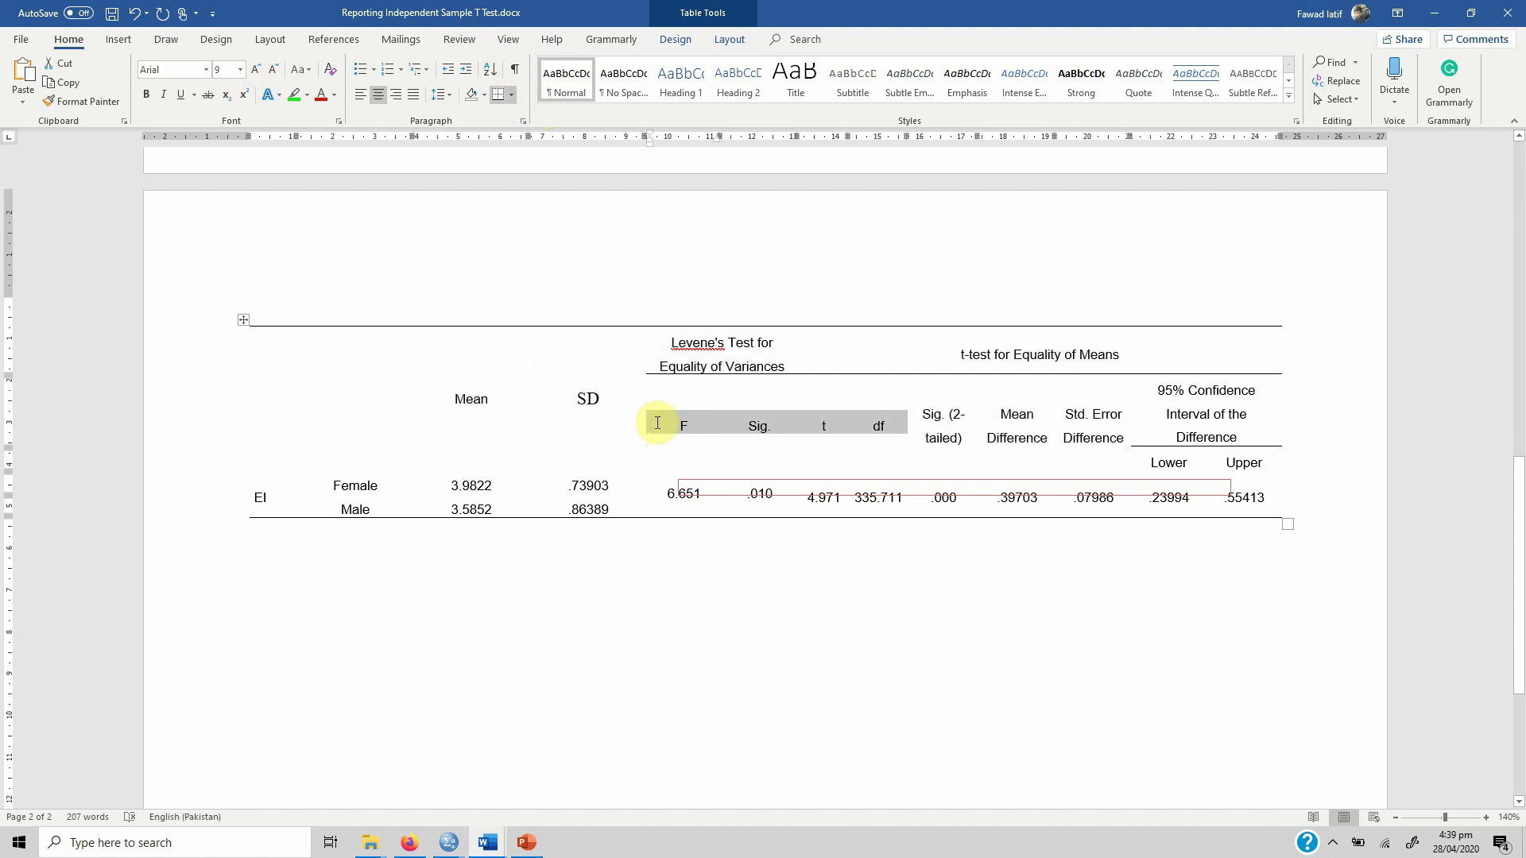
key("shift+Right")
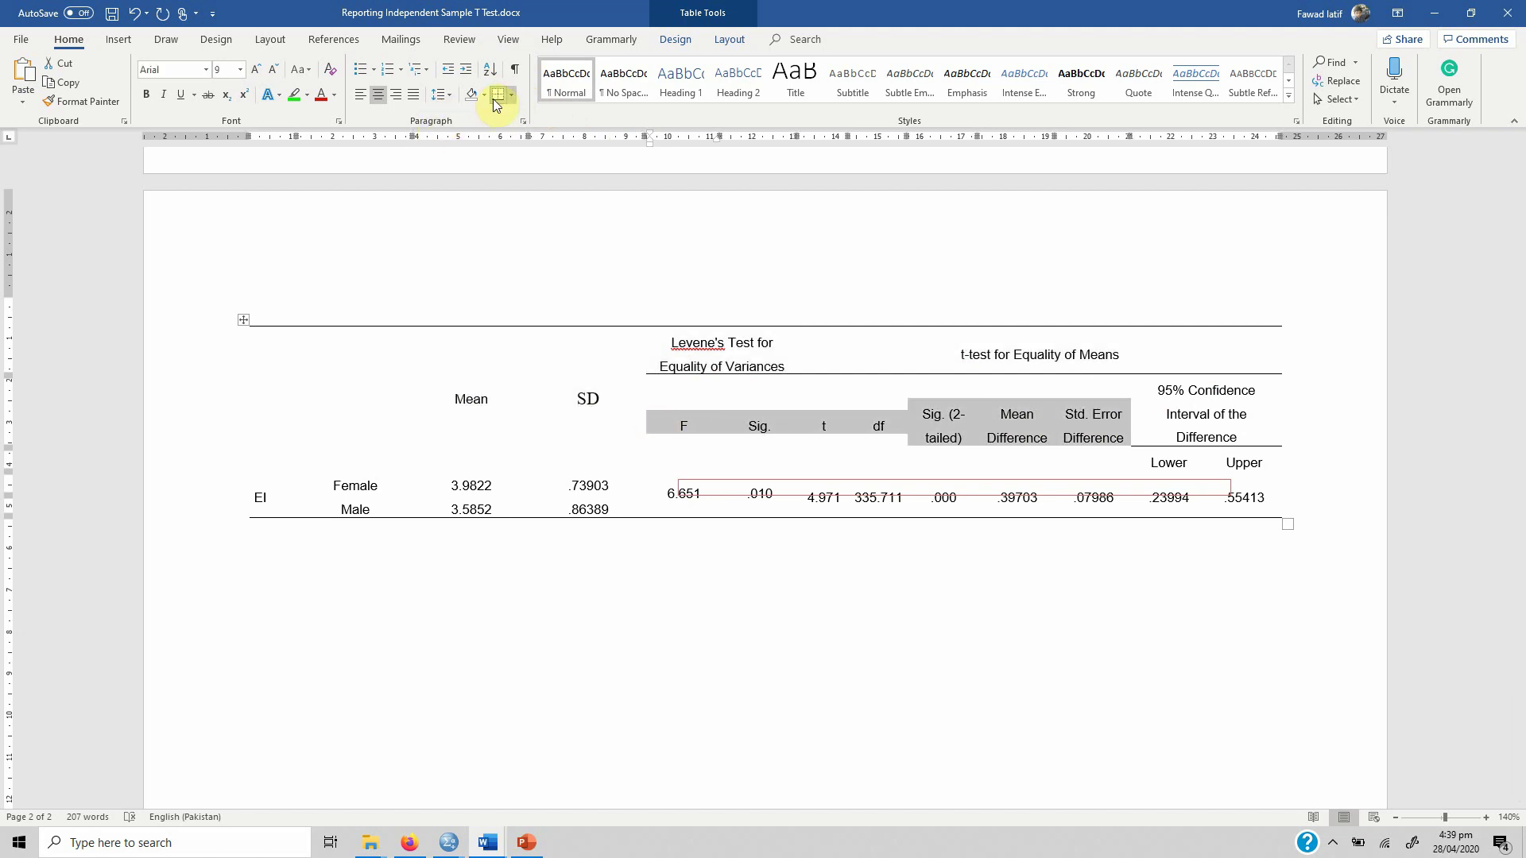
left_click(715, 500)
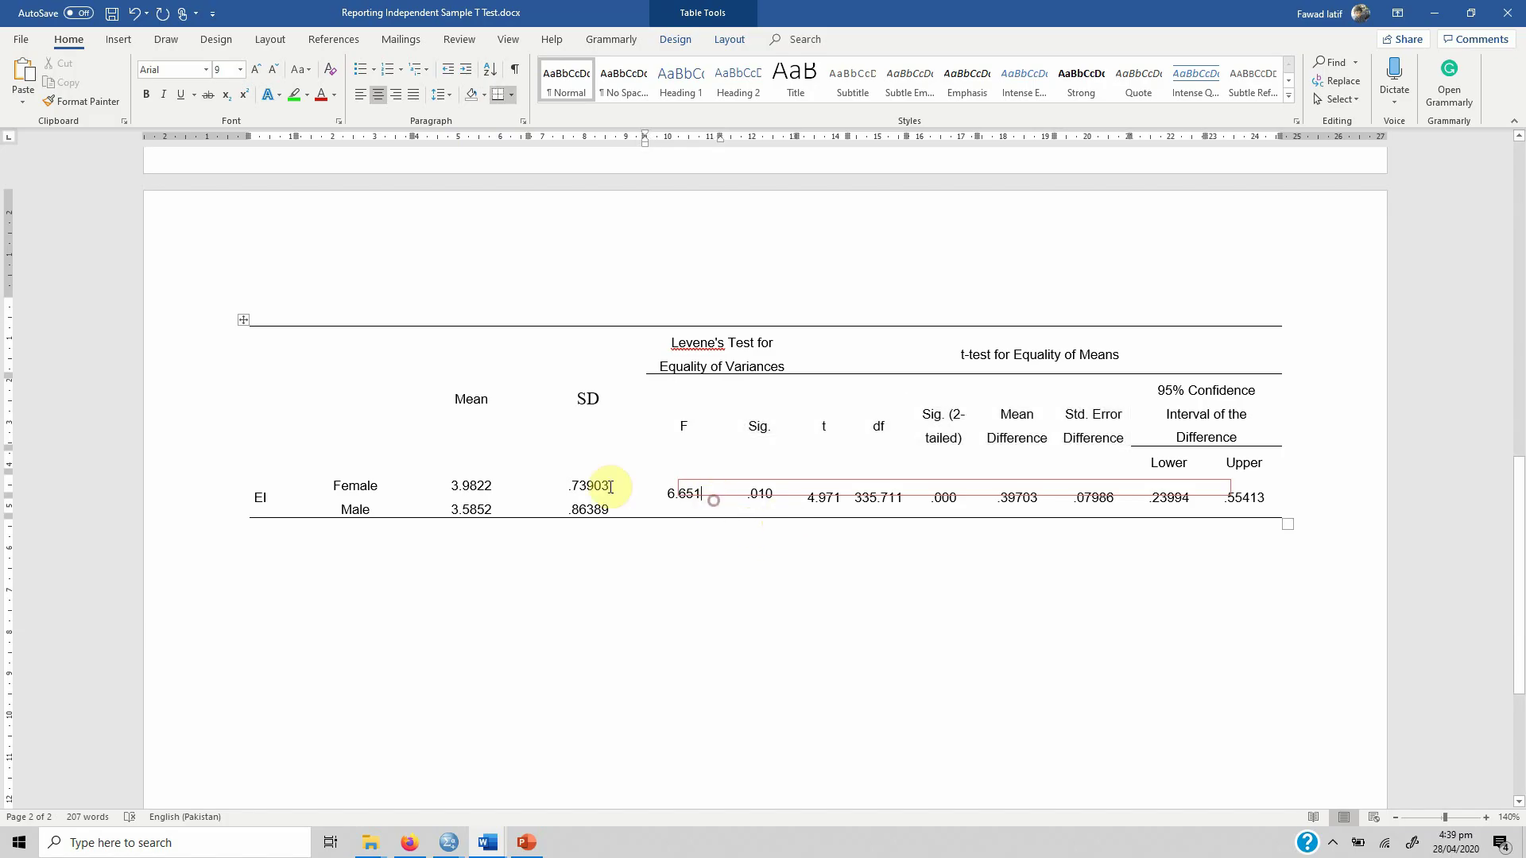
Delete the blank lines between the H2 paragraph and the results table to pull the table up.
left_click(688, 720)
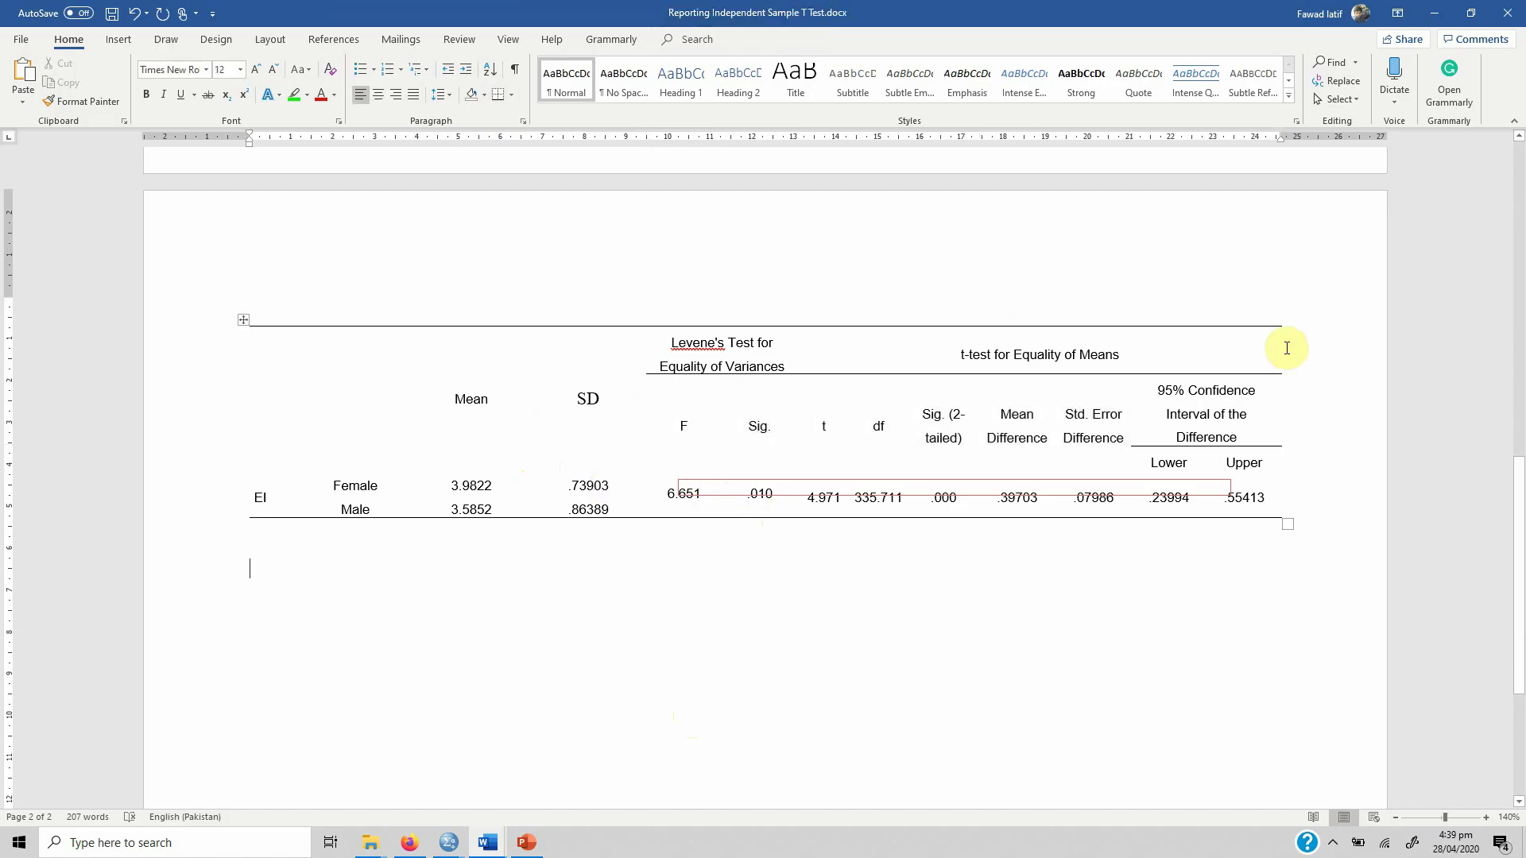
key("Up")
key("Up")
key("Up")
key("Up")
key("Up")
key("Up")
key("Up")
key("Up")
key("Up")
key("Up")
key("Up")
key("Up")
key("Up")
key("Up")
key("Up")
key("Up")
key("Up")
key("Up")
key("Up")
key("Up")
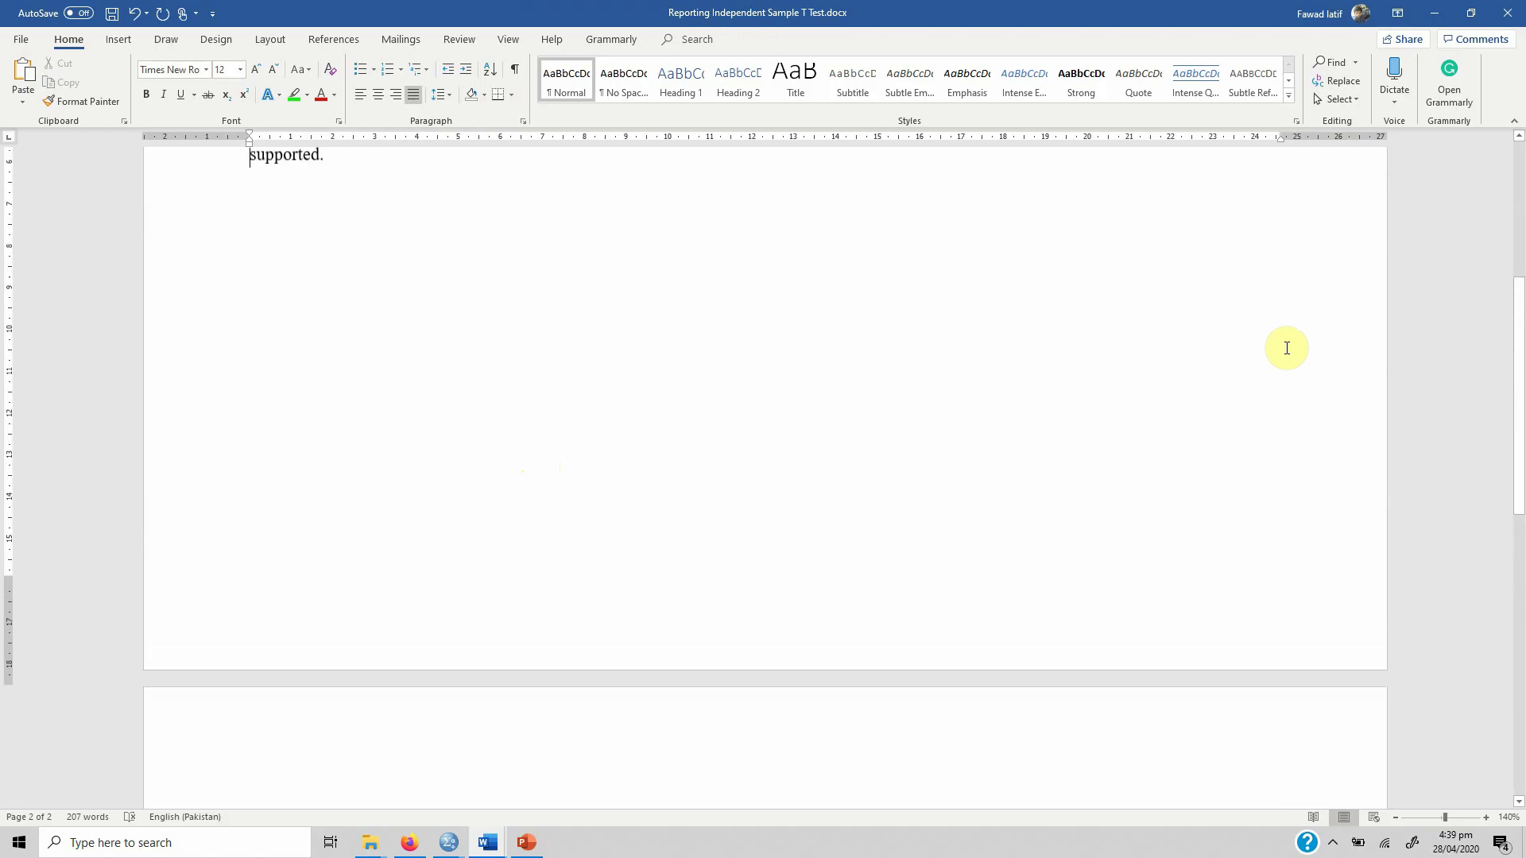
key("Down")
key("Down")
key("Down")
key("Delete")
key("Delete")
key("Delete")
key("Delete")
key("Delete")
key("Delete")
key("Delete")
key("Delete")
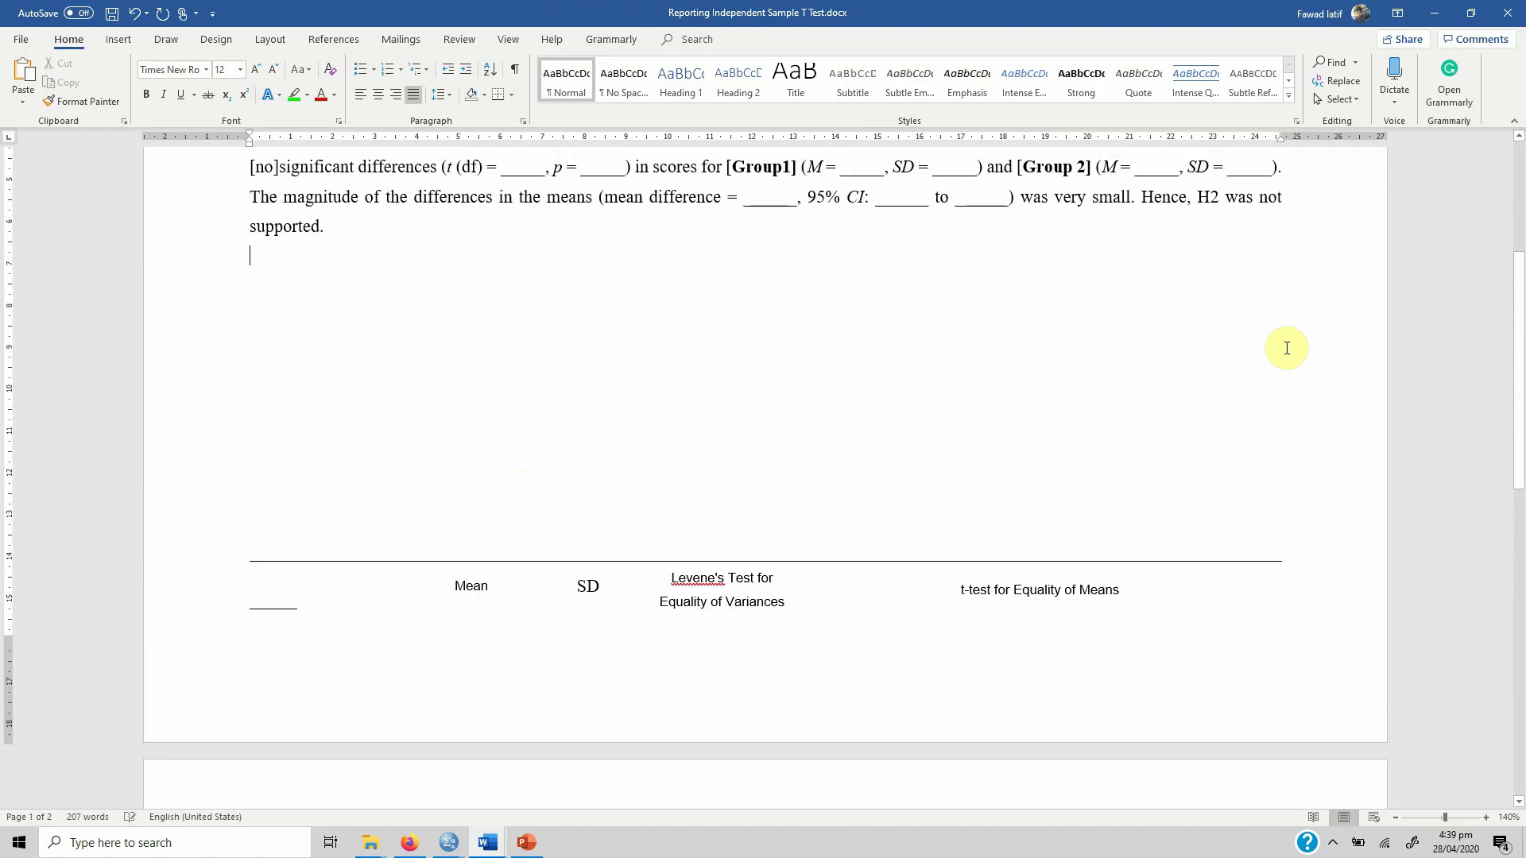